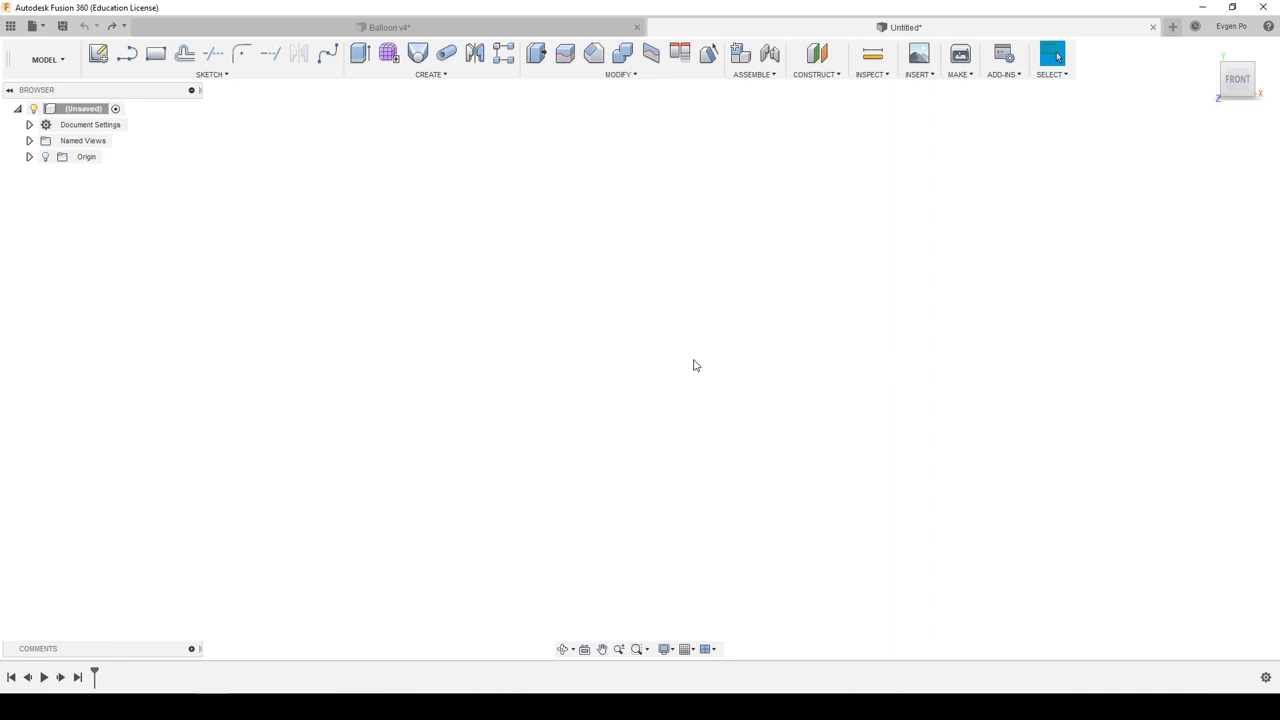
# Insert the blimp reference image as a canvas on the XY plane.
pyautogui.click(926, 82)
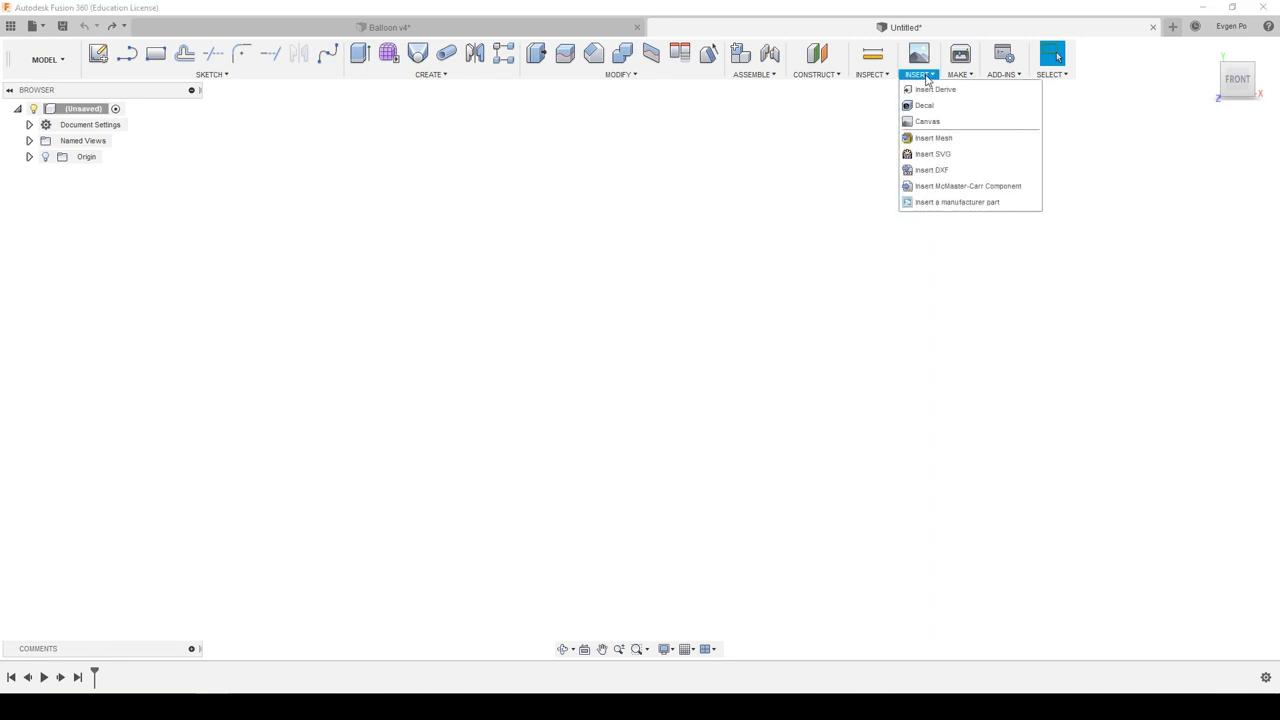
pyautogui.click(932, 123)
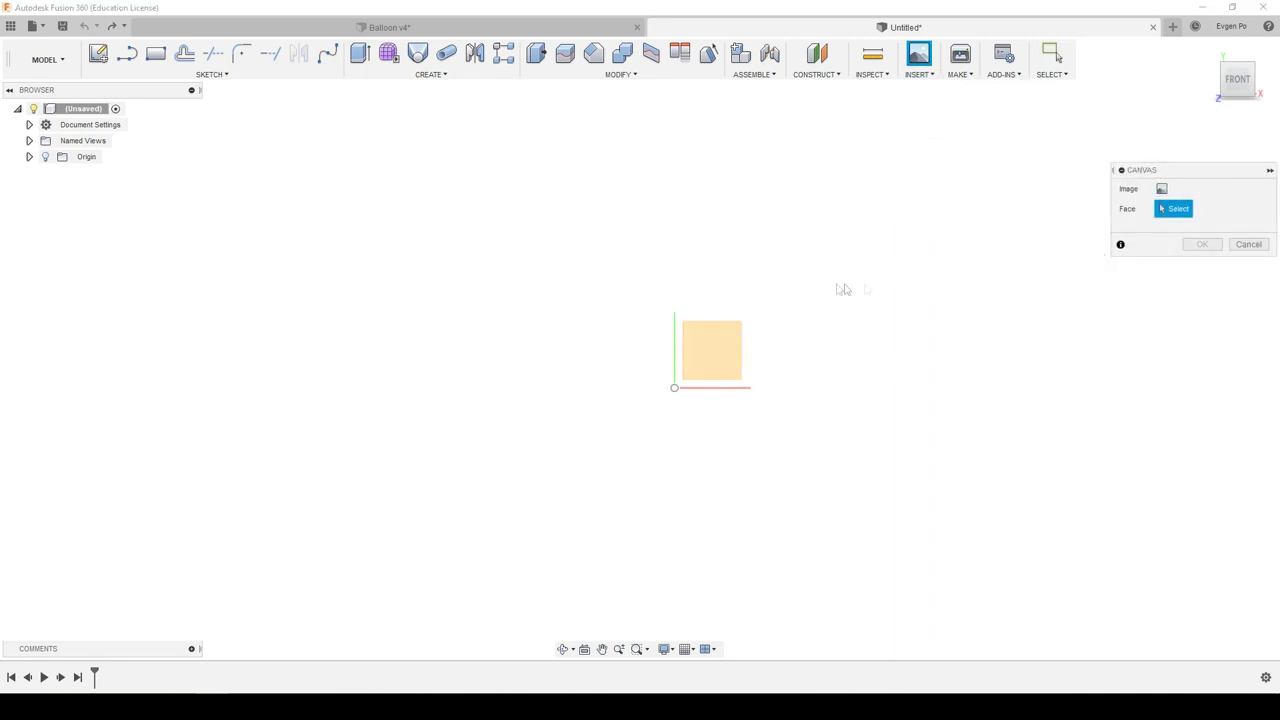
pyautogui.click(722, 366)
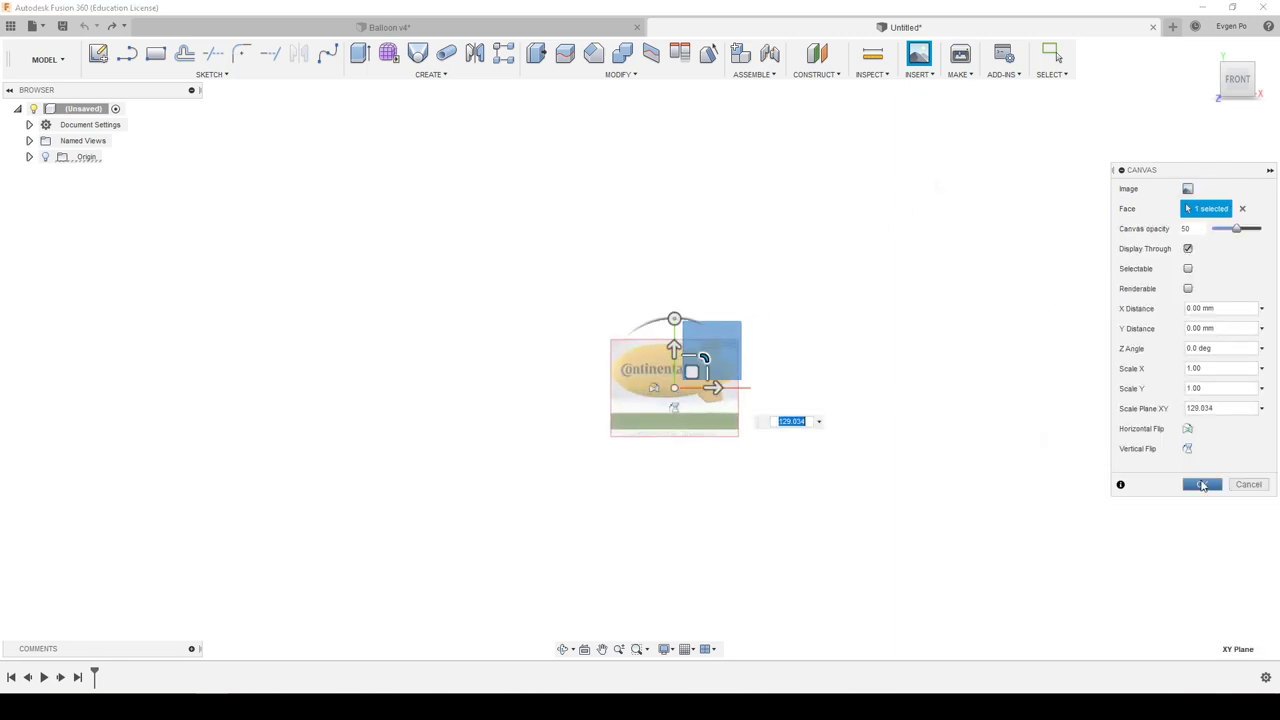
pyautogui.click(1201, 484)
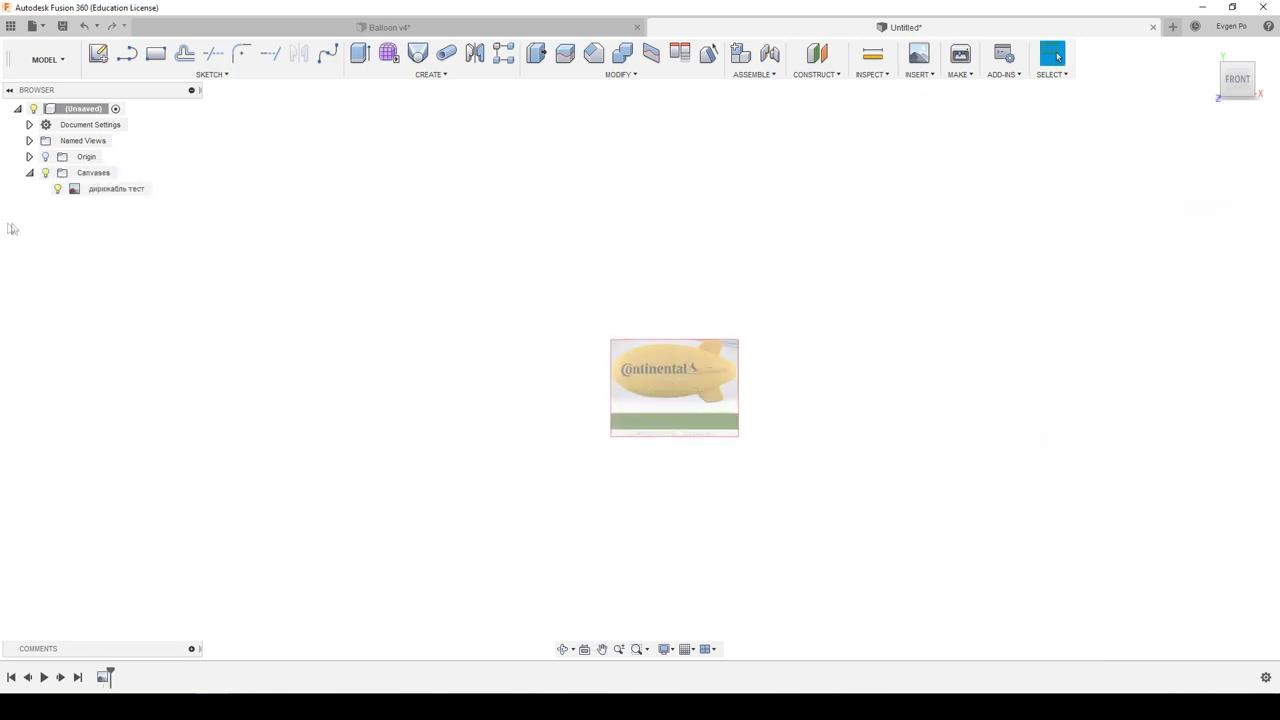
# Select the дирижабль тест canvas in the browser and start its Calibrate command.
pyautogui.scroll(3, 677, 378)
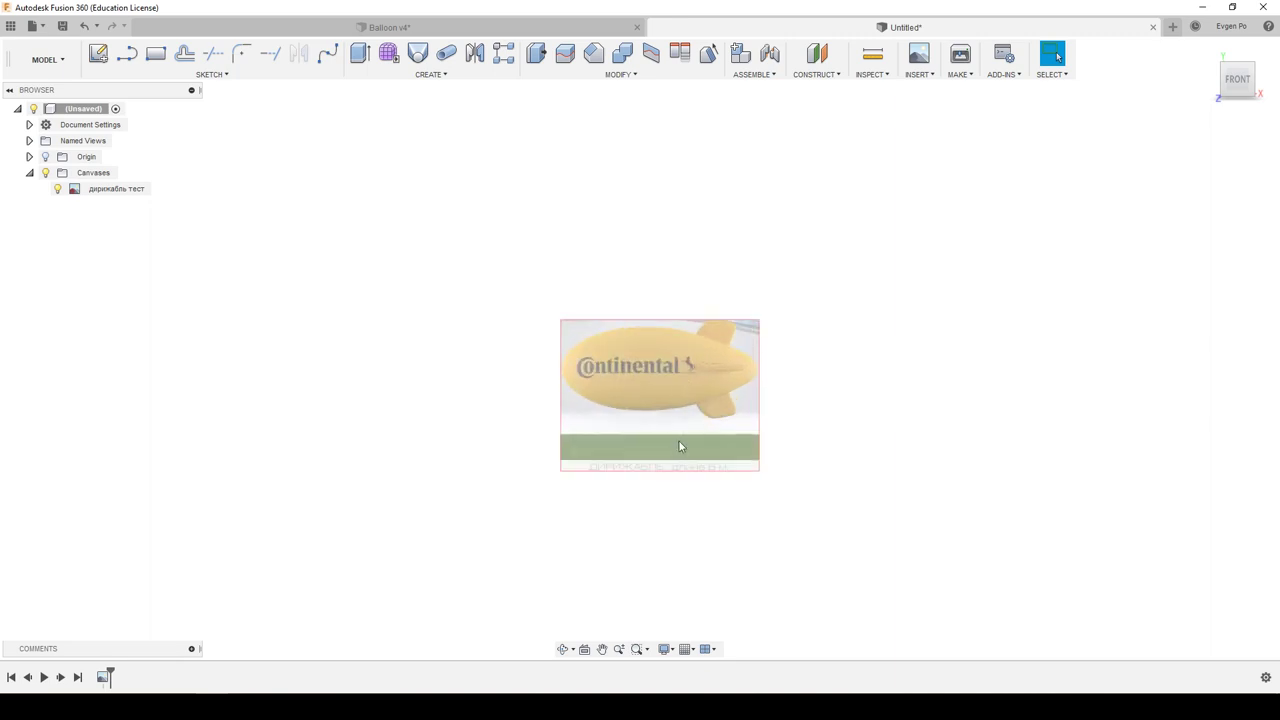
pyautogui.scroll(2, 618, 465)
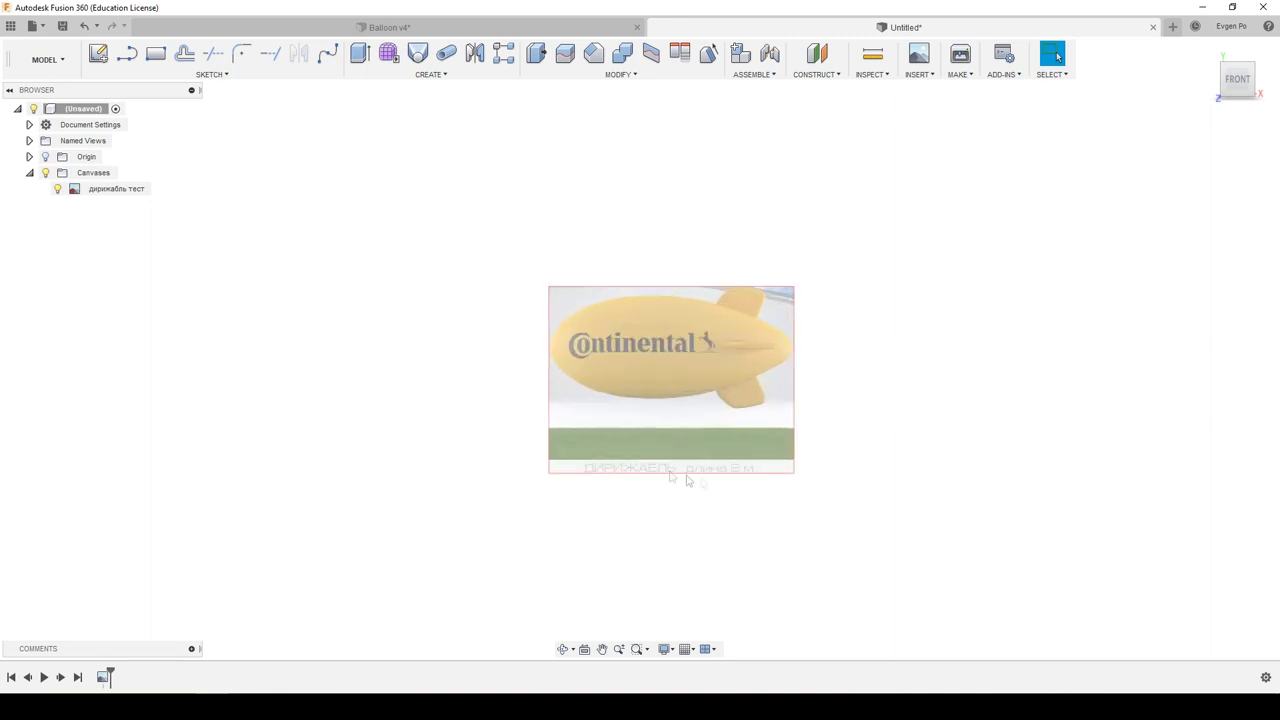
pyautogui.rightClick(103, 190)
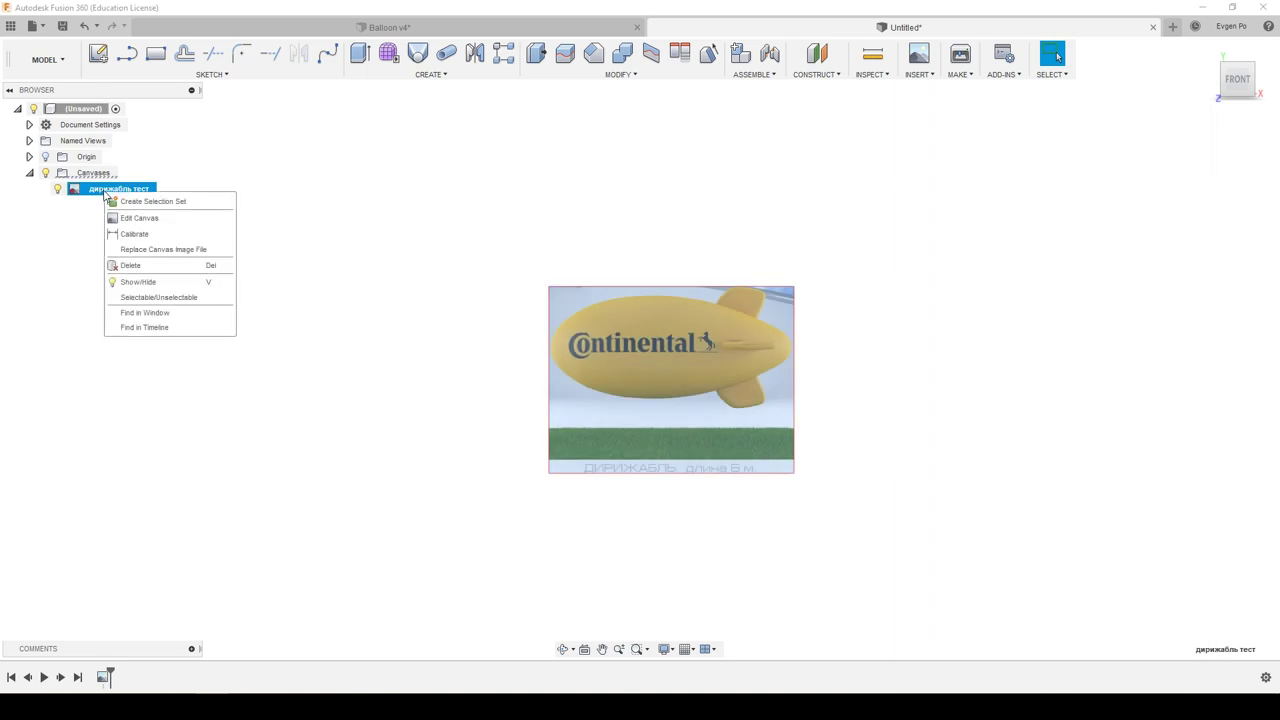
pyautogui.click(128, 231)
pyautogui.scroll(2, 554, 337)
pyautogui.scroll(5, 520, 337)
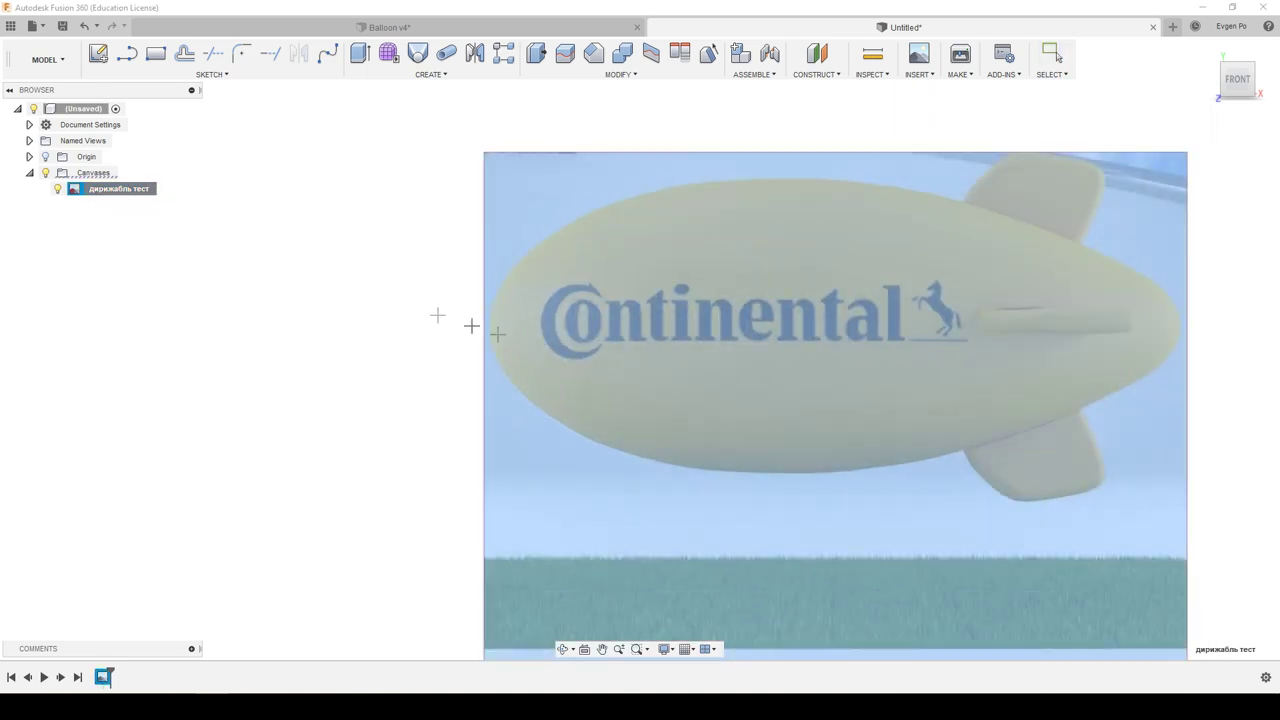
pyautogui.click(97, 196)
pyautogui.rightClick(117, 194)
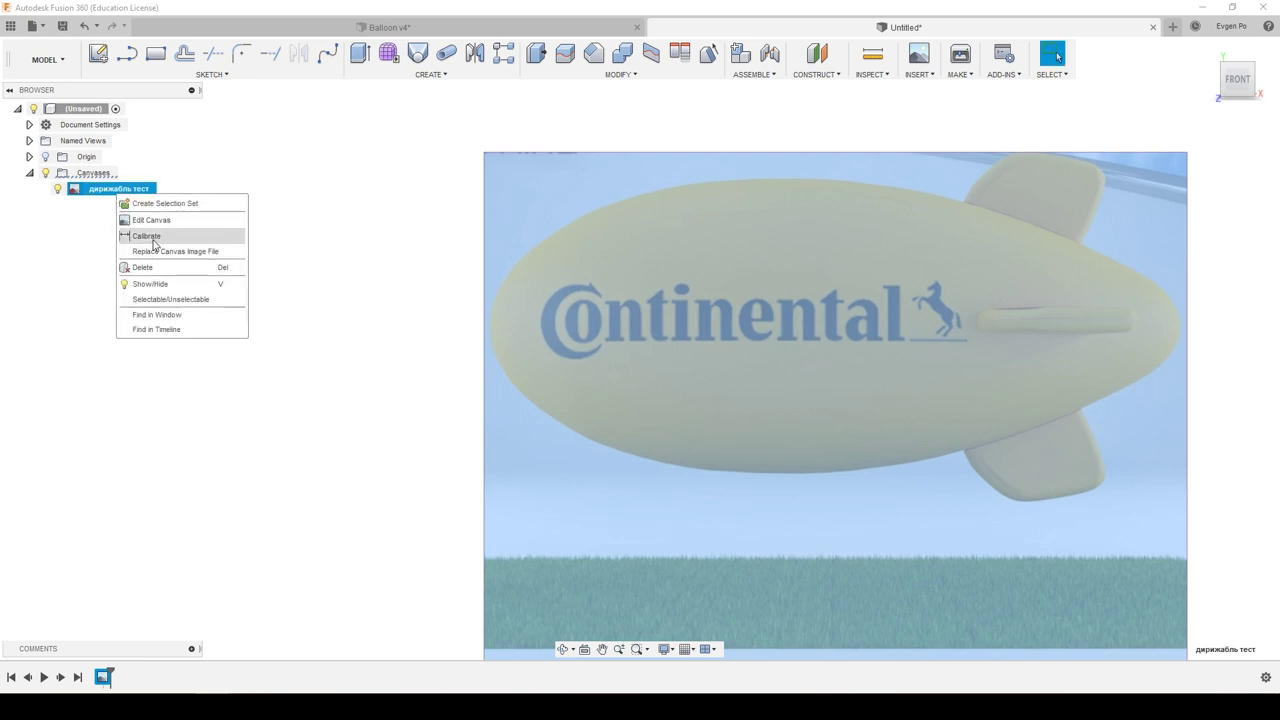
pyautogui.click(150, 236)
# Calibrate the blimp's nose-to-tail distance to 6000 mm, then return to the front view.
pyautogui.click(491, 327)
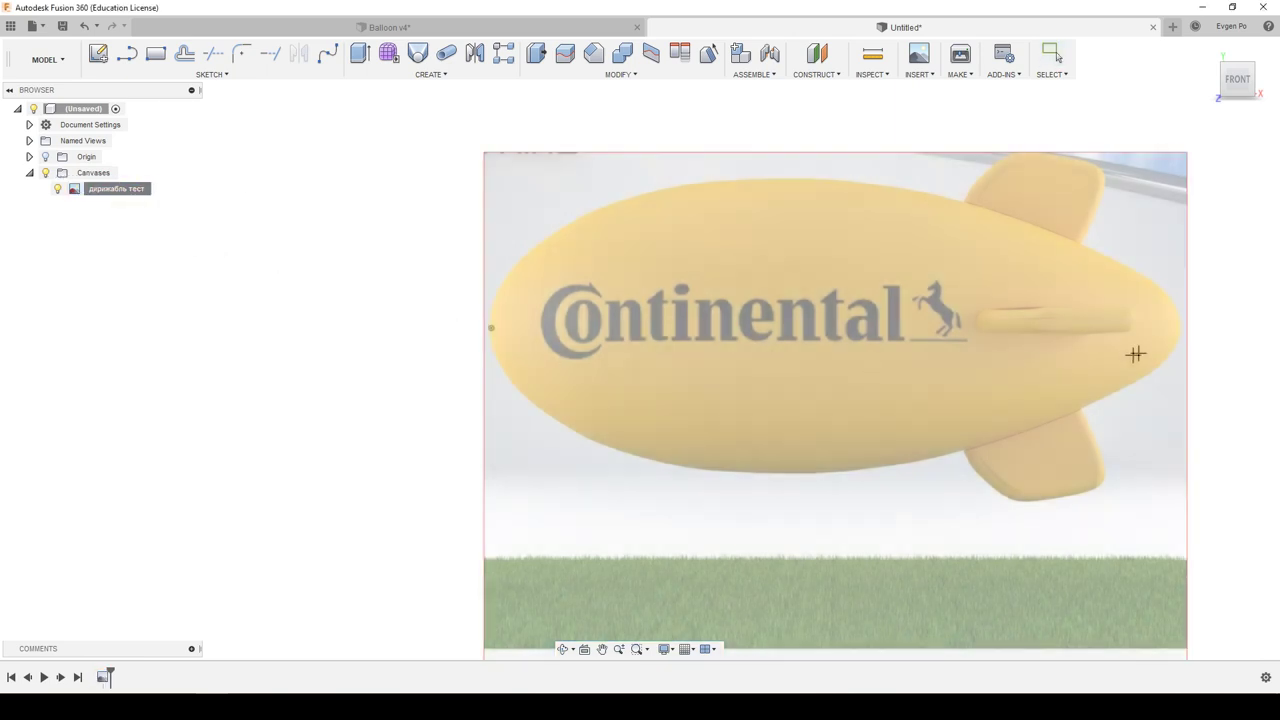
pyautogui.click(1180, 325)
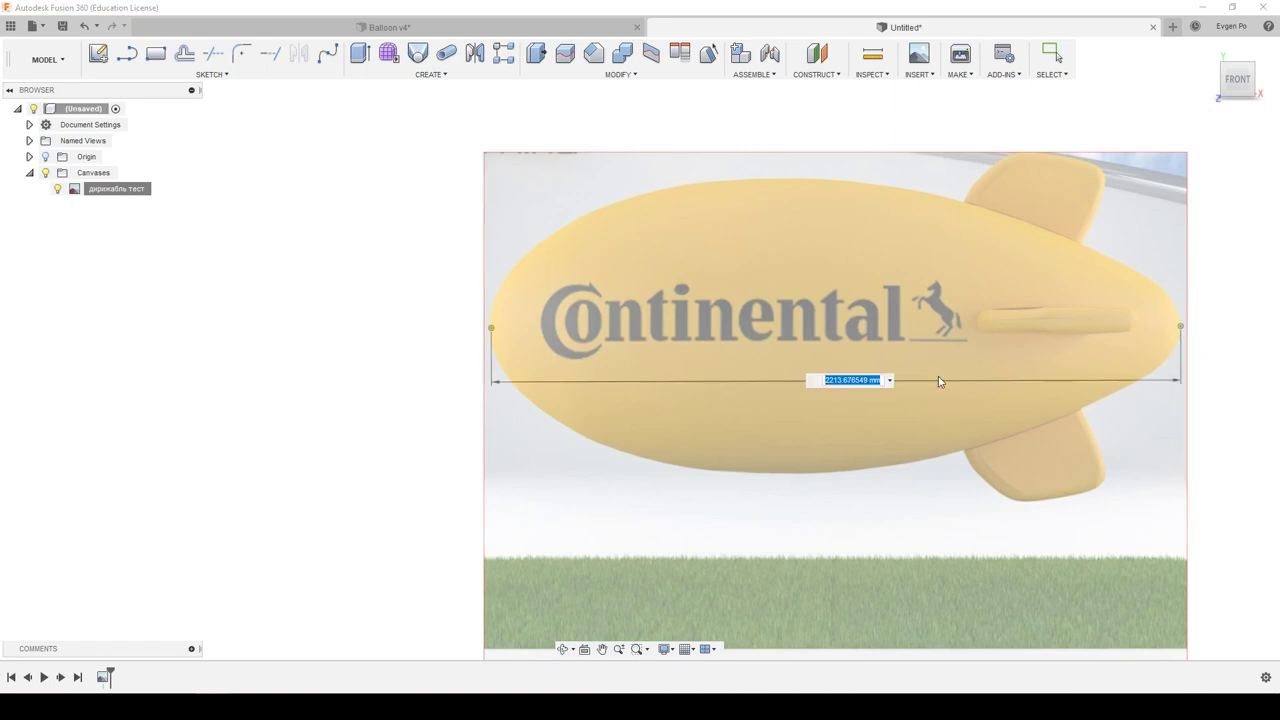
pyautogui.write('6')
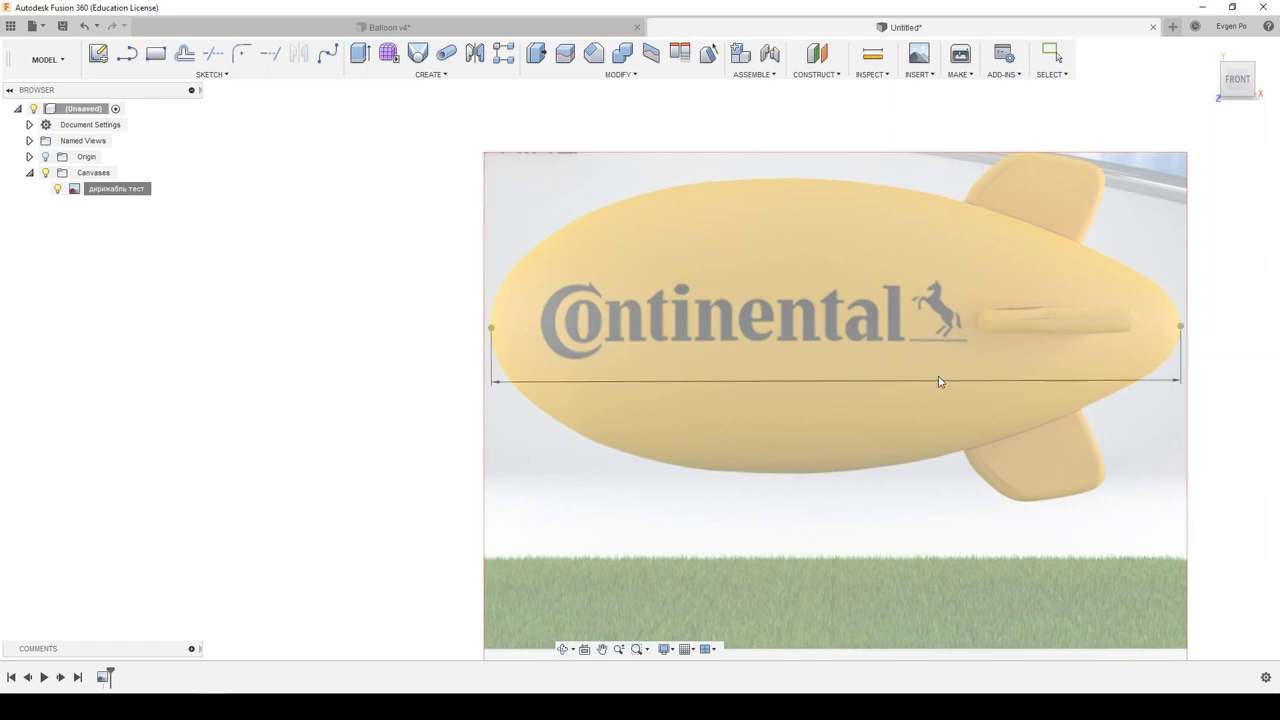
pyautogui.press('Return')
pyautogui.scroll(-2, 559, 390)
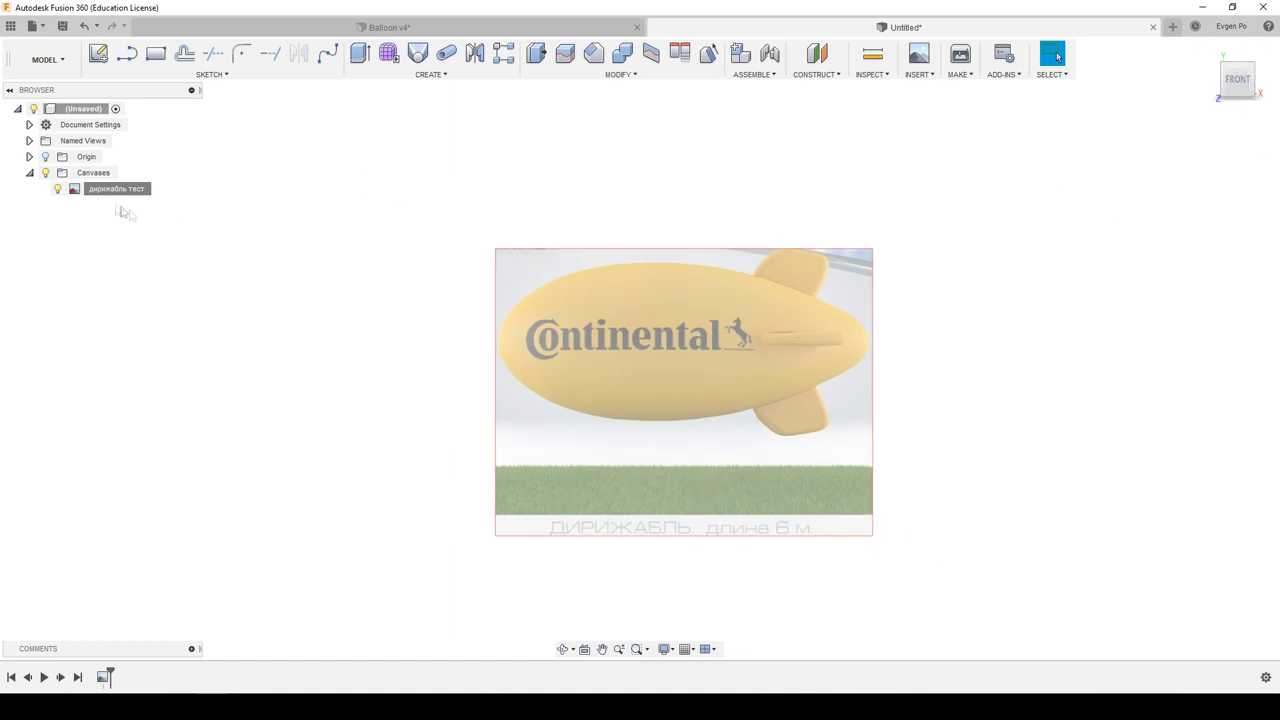
pyautogui.keyDown('shift'); pyautogui.moveTo(600, 271); pyautogui.dragTo(561, 281, button='middle'); pyautogui.keyUp('shift')
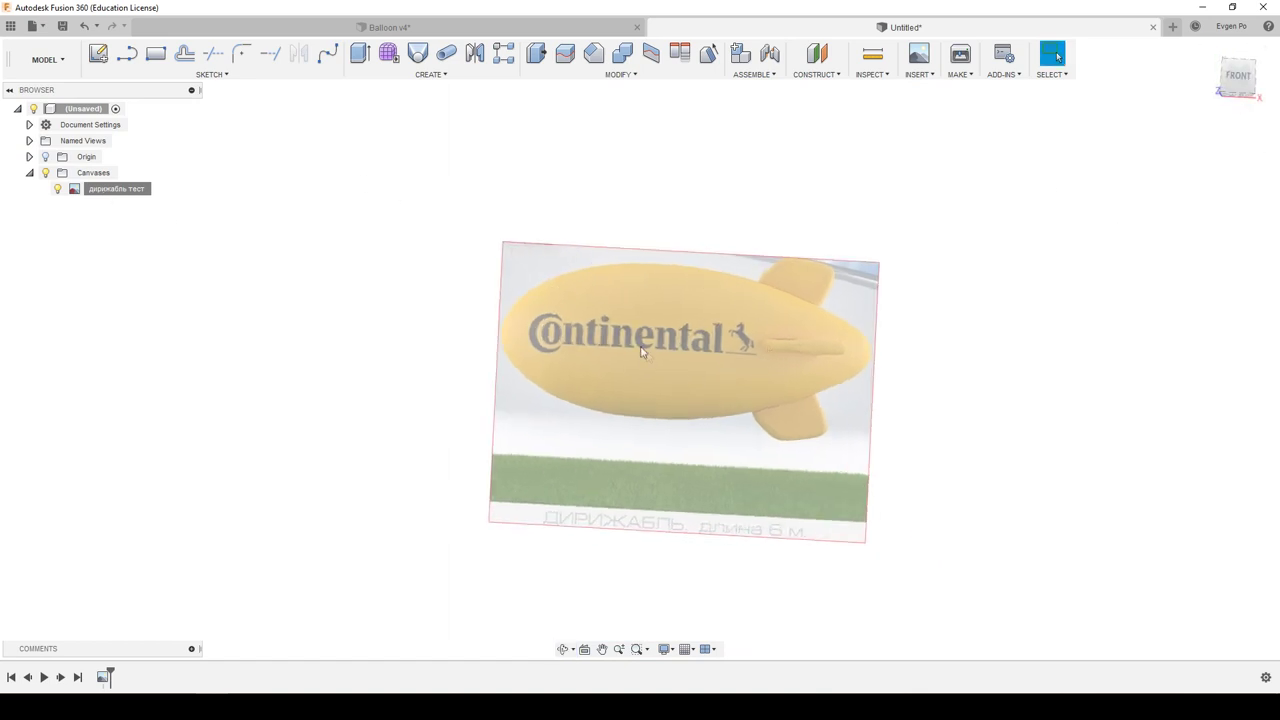
pyautogui.click(1238, 78)
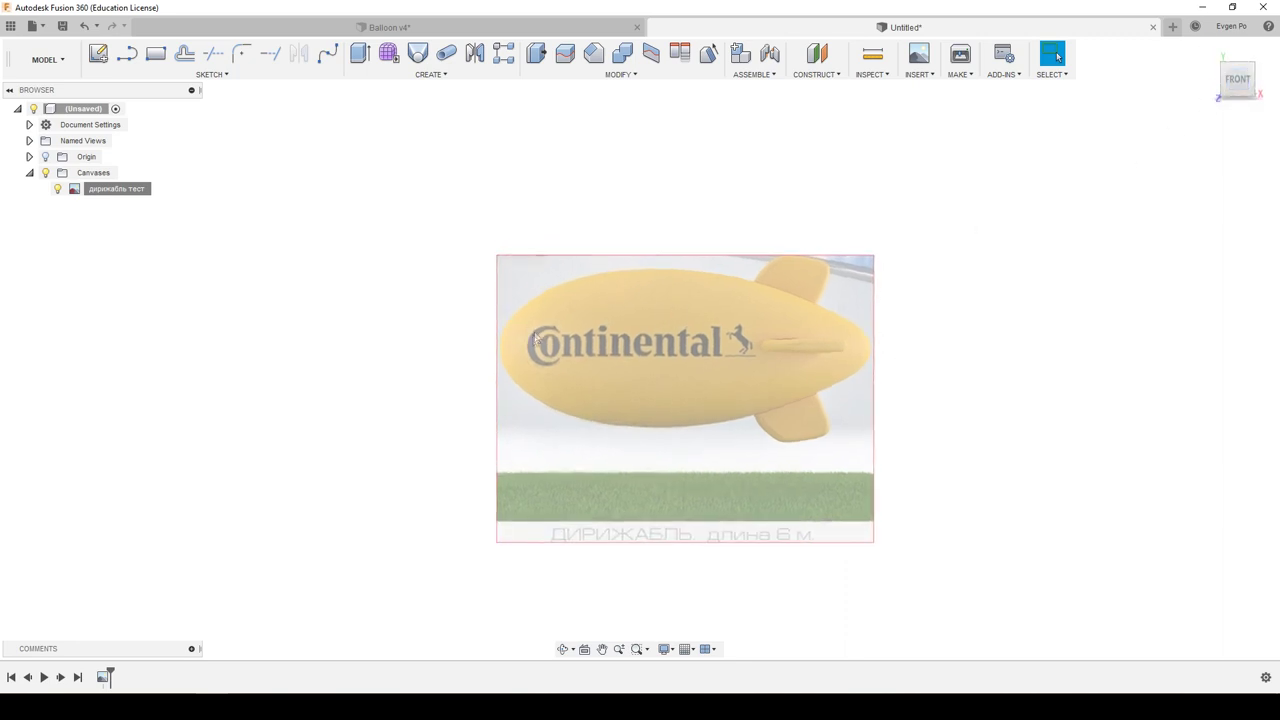
# Start Sketch1 on the XY plane and draw a horizontal axis line from the blimp's nose past its tail.
pyautogui.click(98, 54)
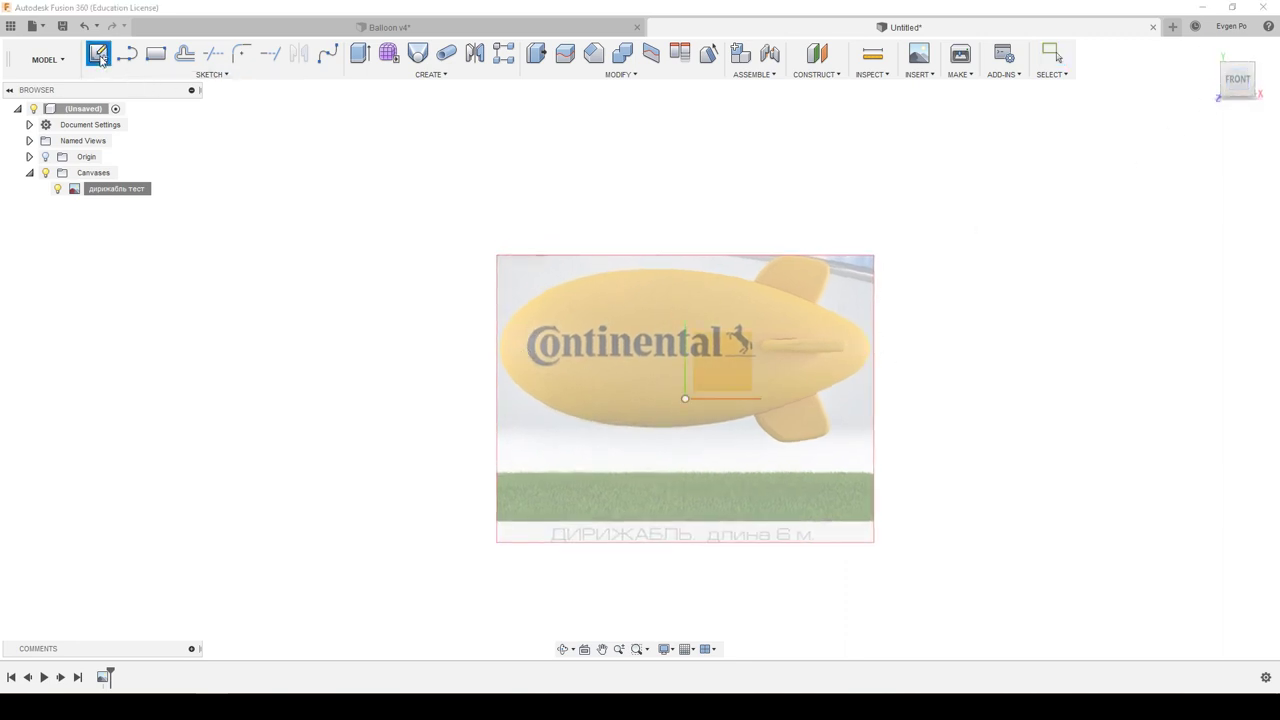
pyautogui.click(731, 366)
pyautogui.click(126, 54)
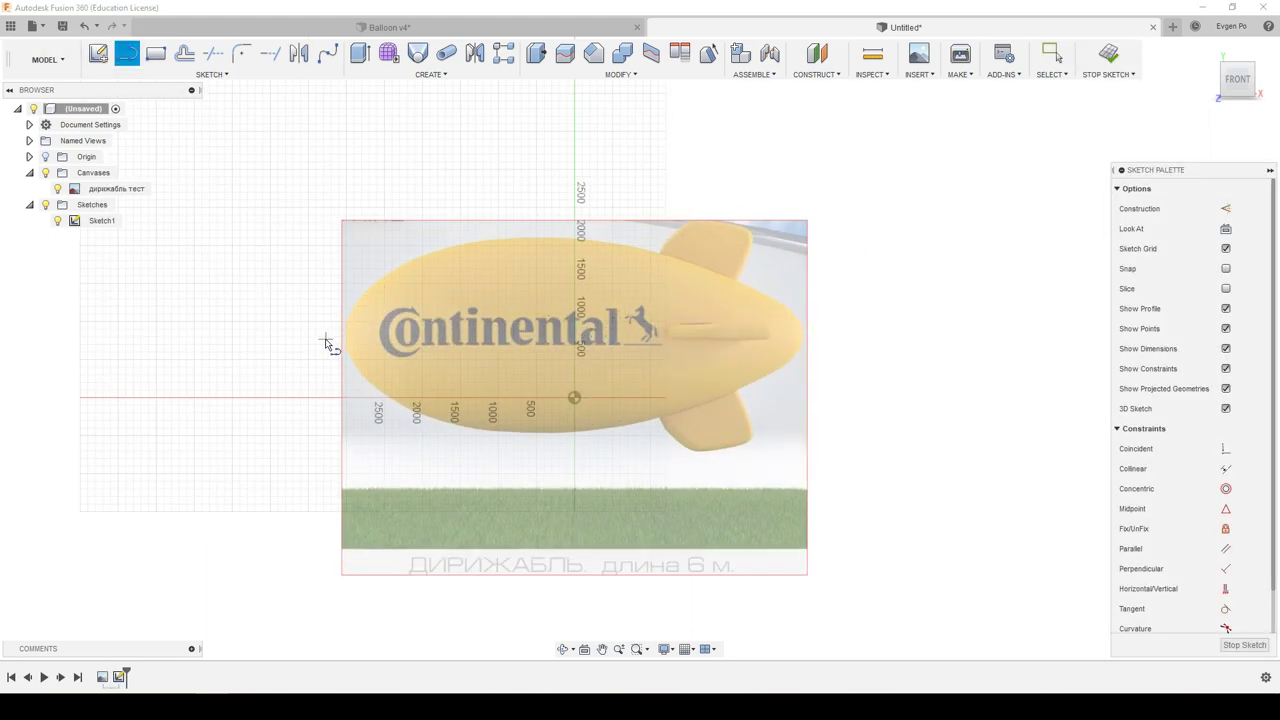
pyautogui.scroll(3, 330, 343)
pyautogui.scroll(2, 350, 343)
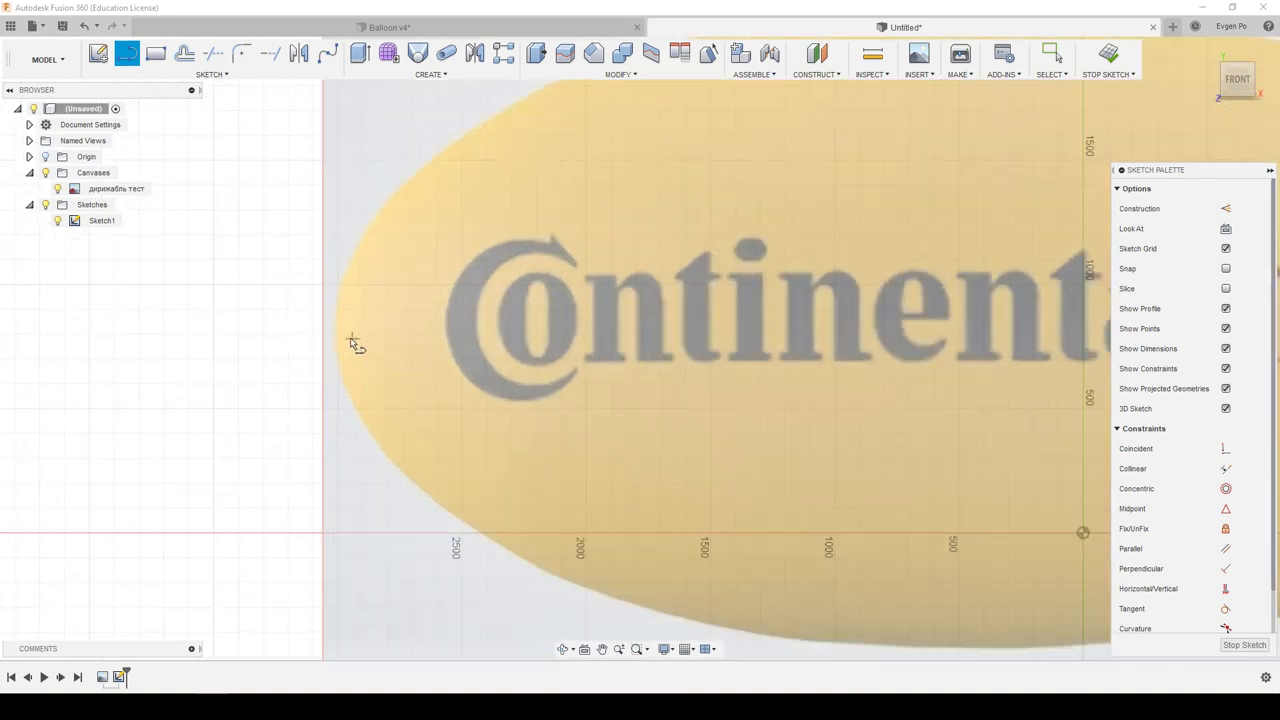
pyautogui.click(338, 338)
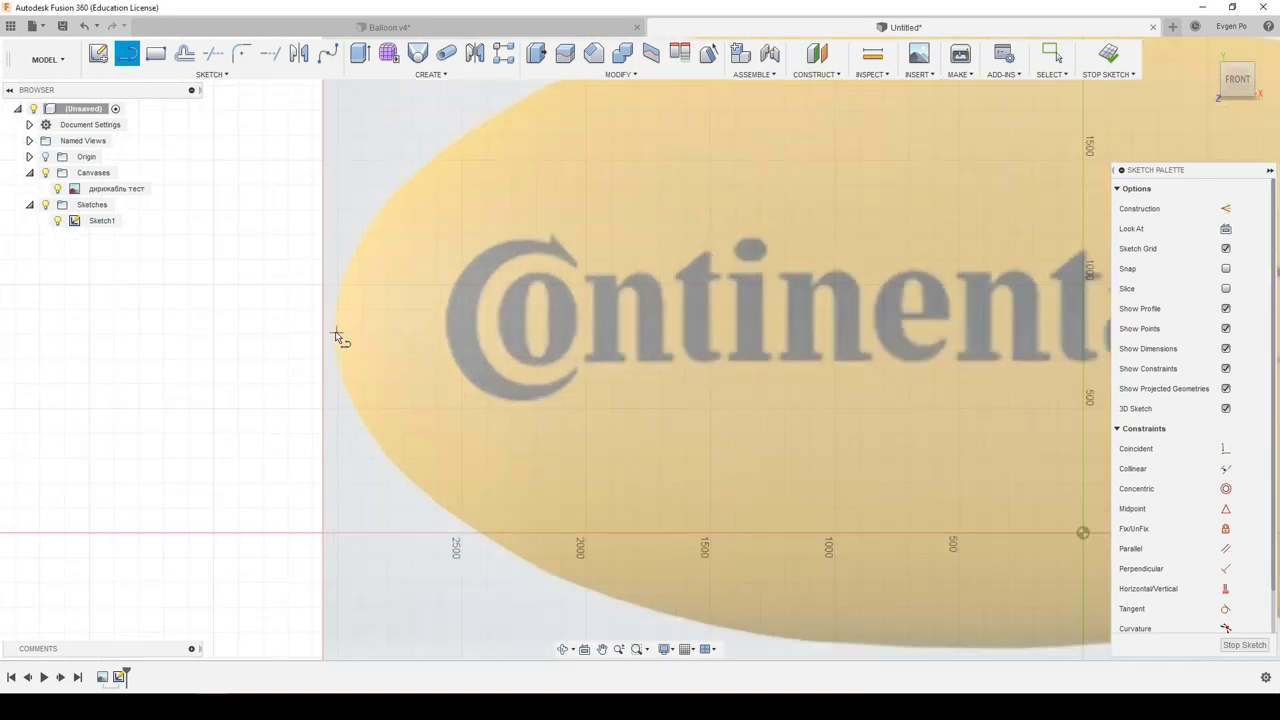
pyautogui.scroll(-5, 338, 338)
pyautogui.doubleClick(994, 329)
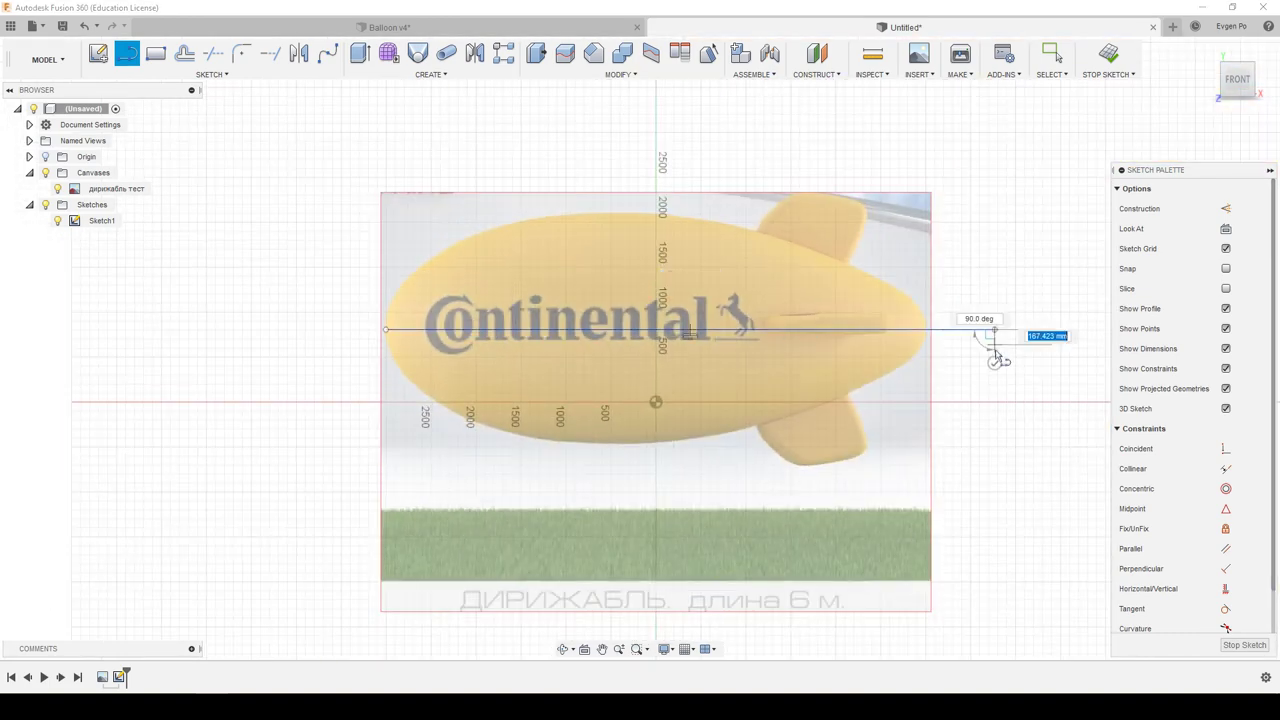
pyautogui.click(210, 74)
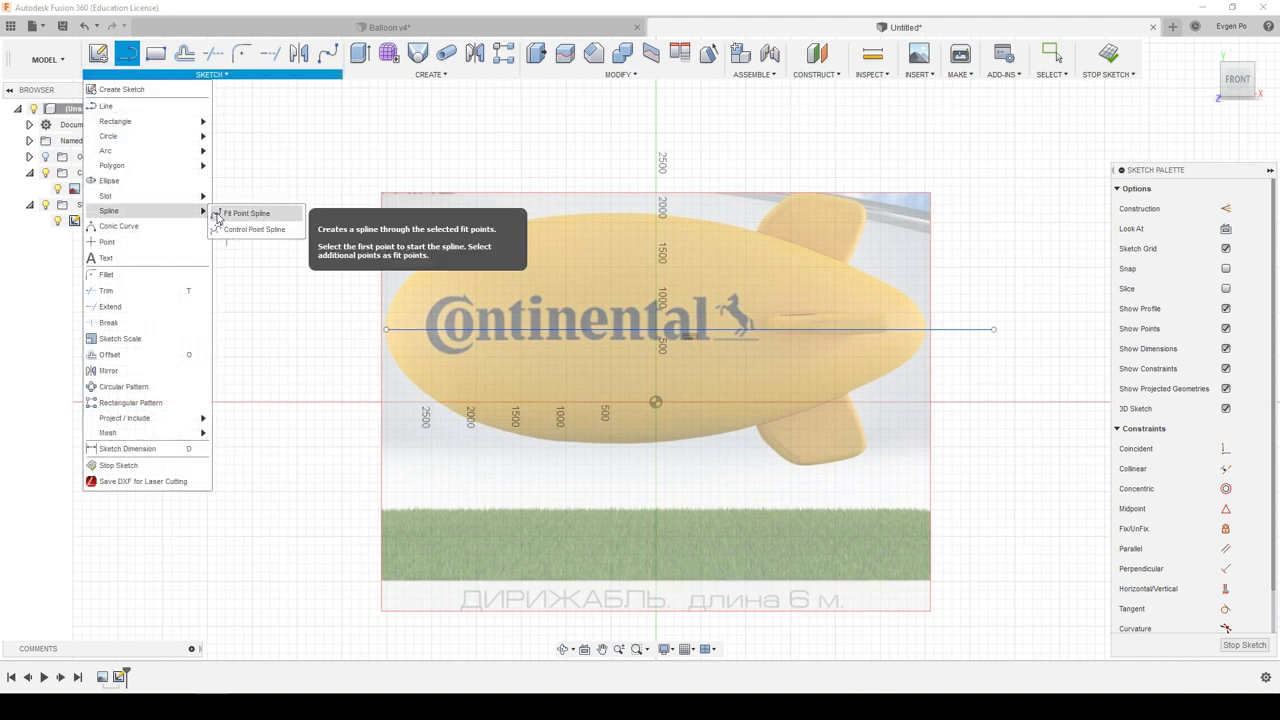
# Trace the blimp's upper outline with a fit-point spline between the axis line's two ends.
pyautogui.moveTo(150, 210)
pyautogui.click(222, 212)
pyautogui.scroll(2, 397, 325)
pyautogui.click(336, 325)
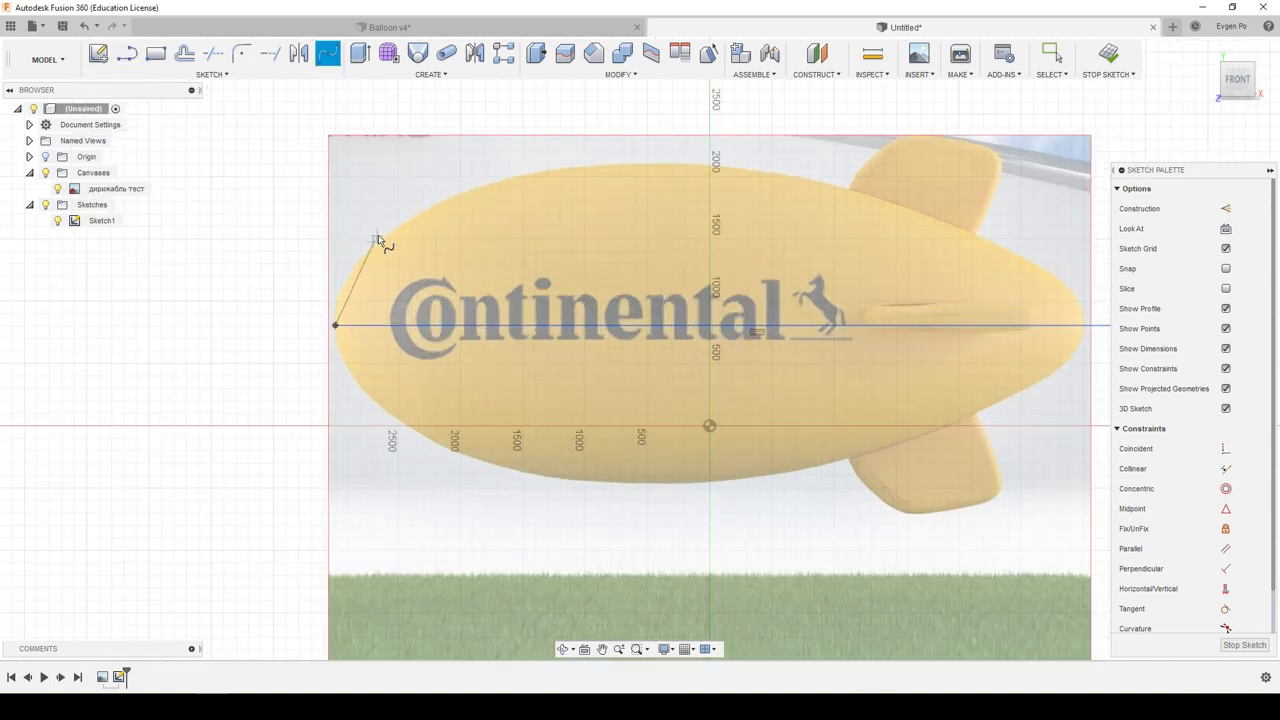
pyautogui.click(383, 234)
pyautogui.click(666, 161)
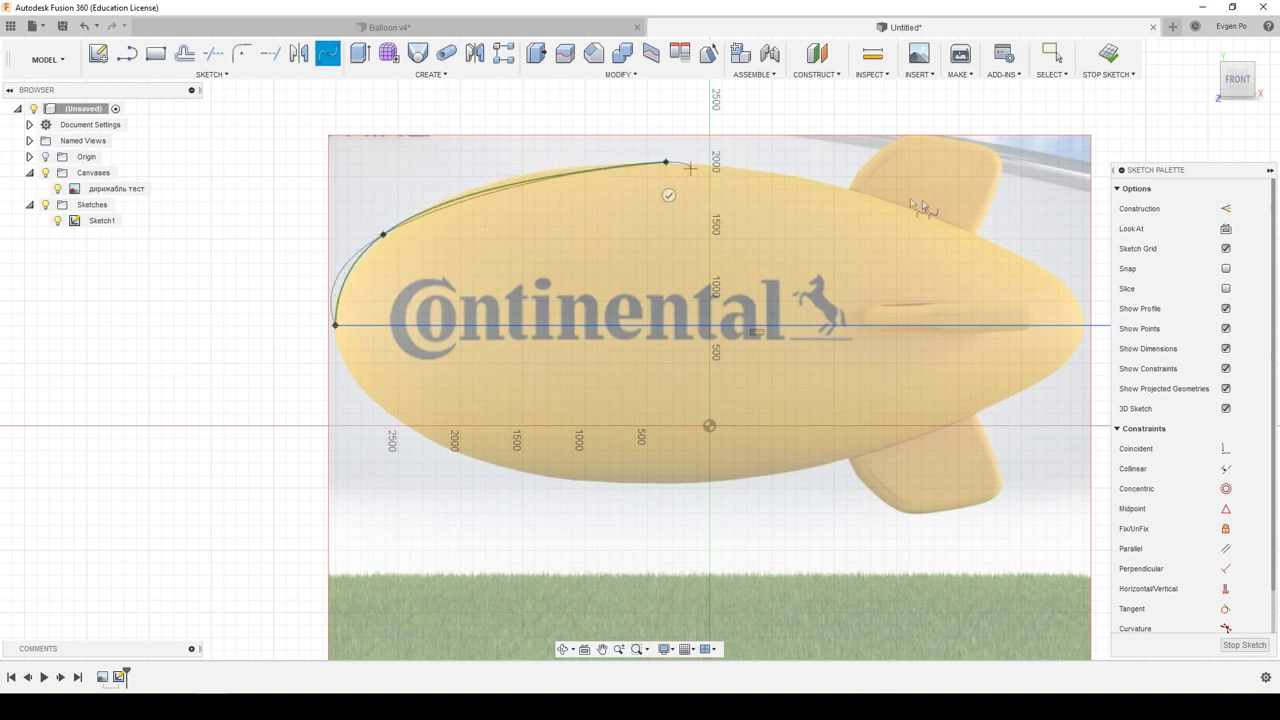
pyautogui.click(985, 238)
pyautogui.click(1077, 296)
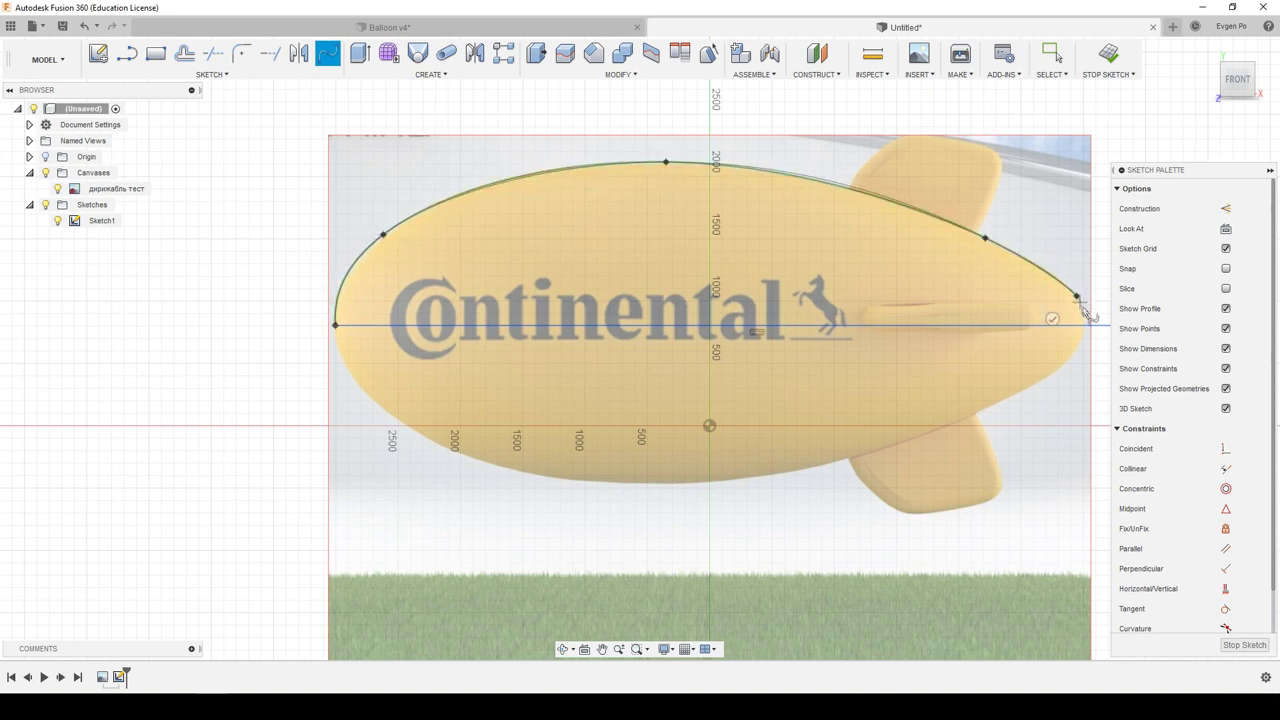
pyautogui.click(1085, 324)
pyautogui.click(1052, 318)
pyautogui.scroll(-2, 774, 338)
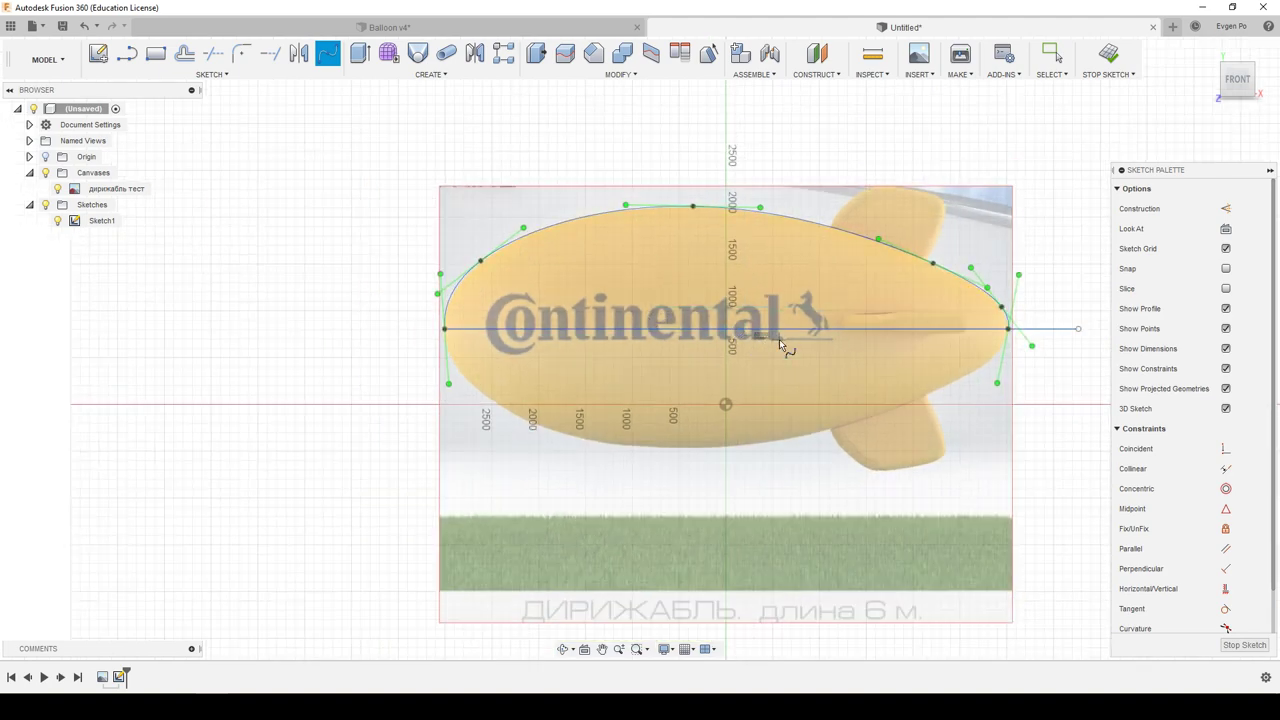
pyautogui.press('Escape')
# Make the spline vertical at the nose and tail and reshape its upper rear curve.
pyautogui.scroll(2, 1046, 314)
pyautogui.scroll(-1, 932, 302)
pyautogui.scroll(3, 940, 295)
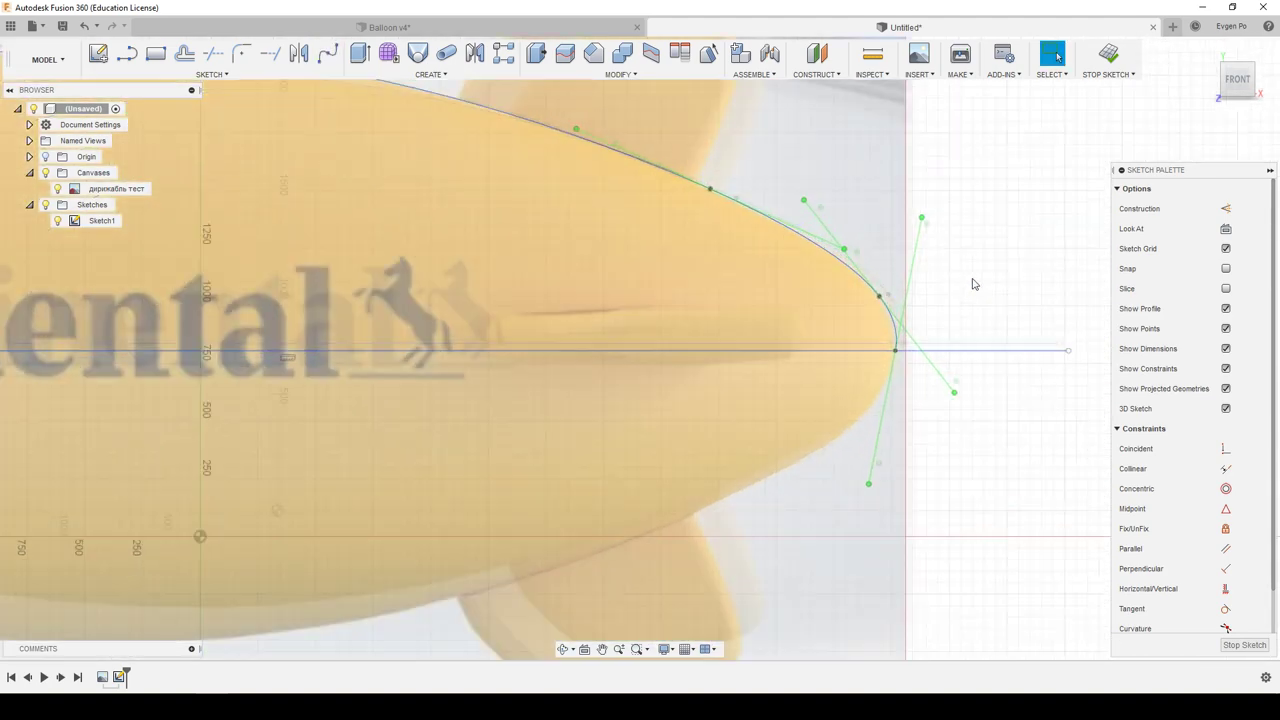
pyautogui.moveTo(914, 212); pyautogui.dragTo(883, 202)
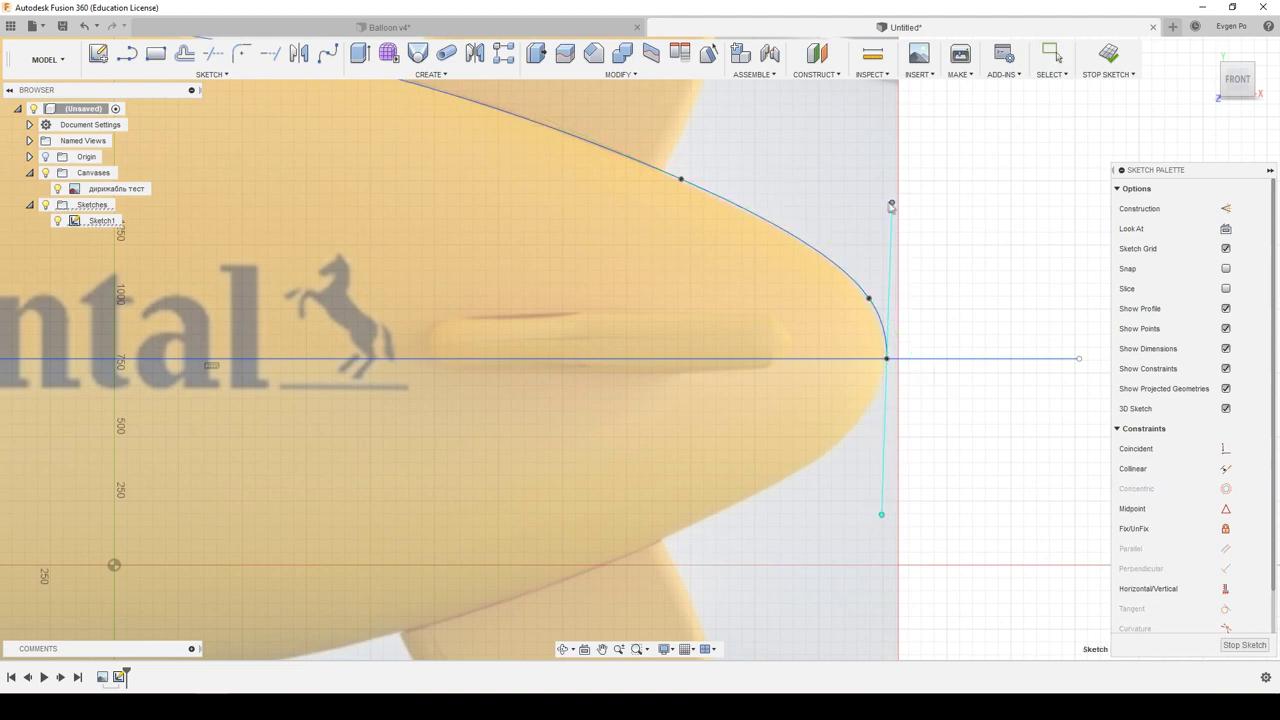
pyautogui.scroll(-2, 883, 202)
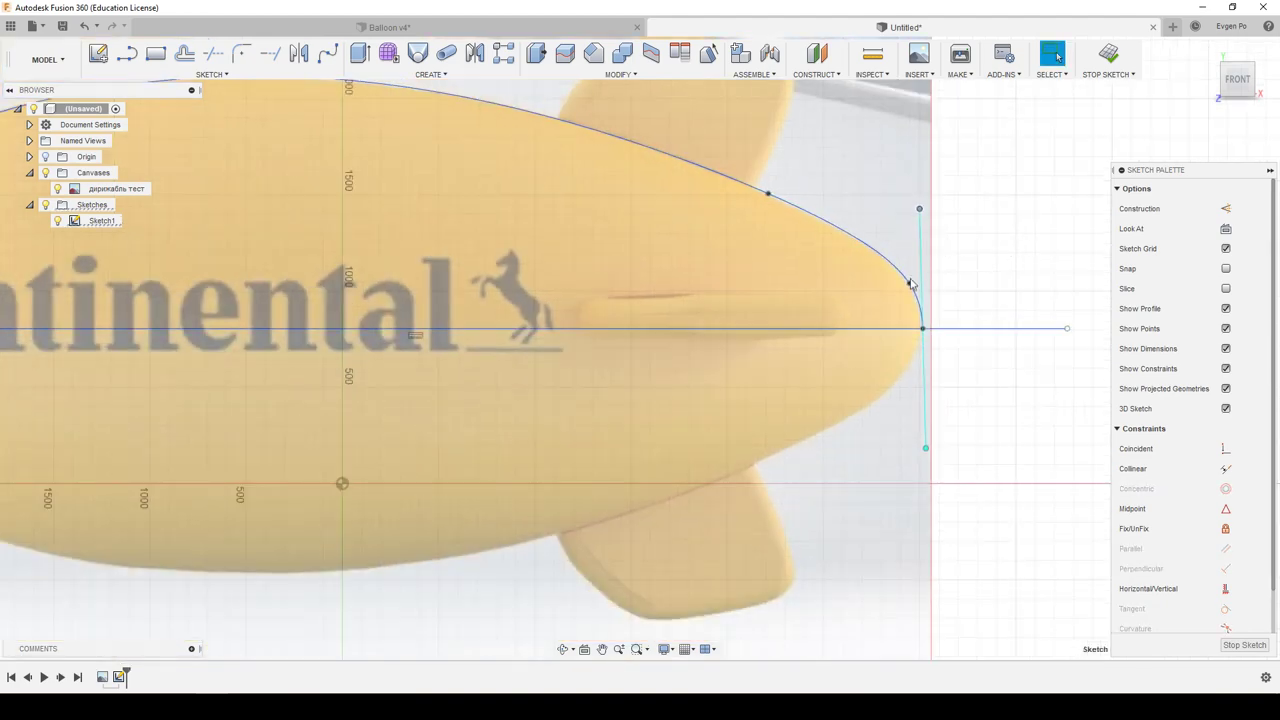
pyautogui.click(877, 255)
pyautogui.scroll(-3, 877, 255)
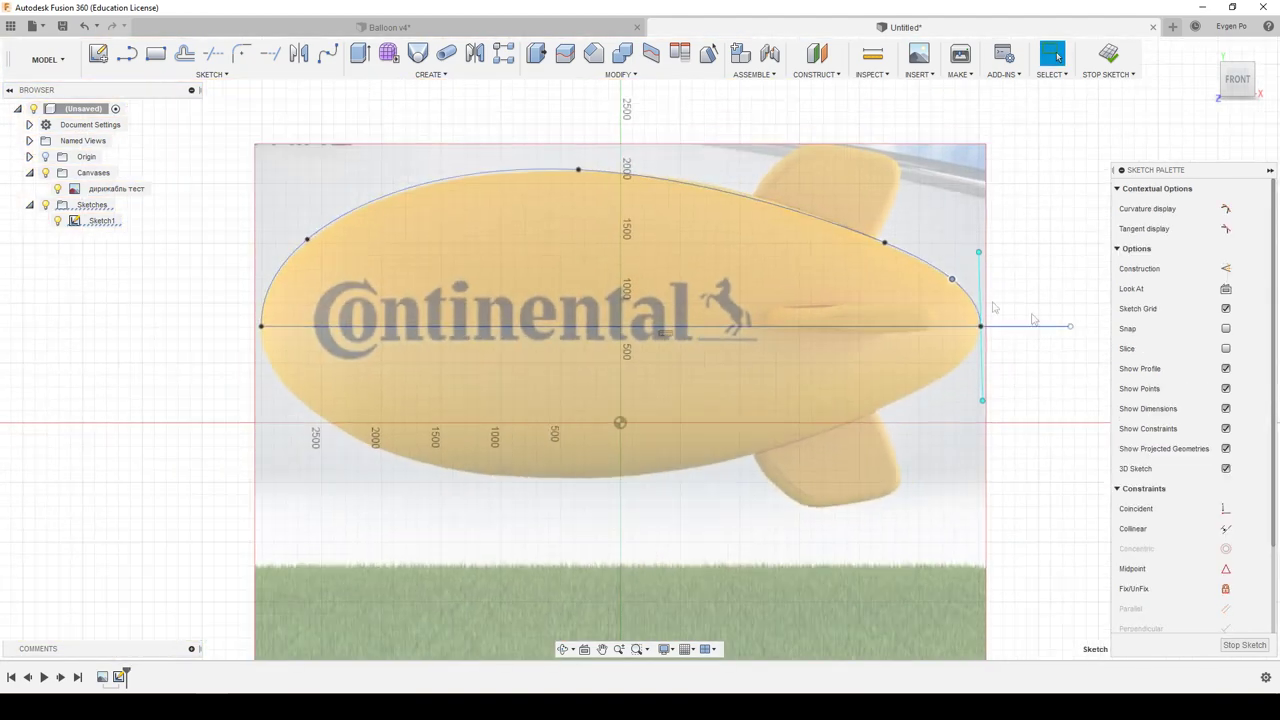
pyautogui.moveTo(885, 246); pyautogui.dragTo(811, 213)
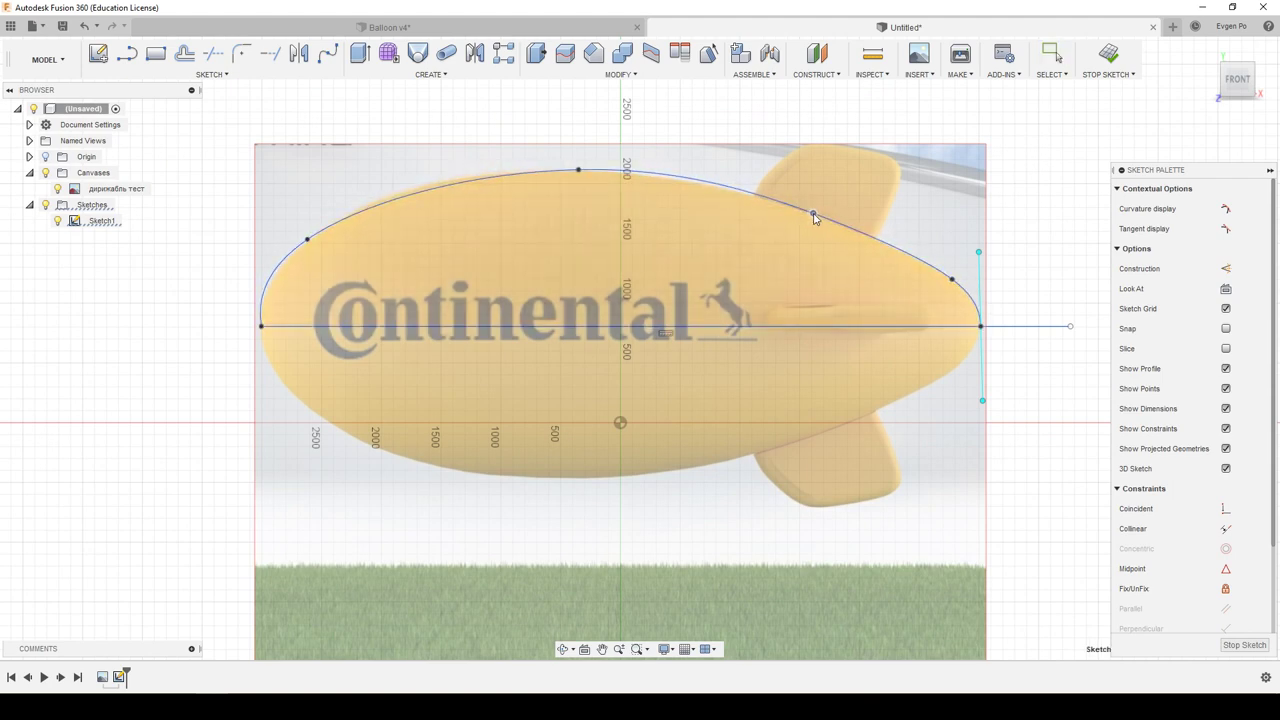
pyautogui.scroll(-2, 588, 318)
pyautogui.scroll(2, 331, 326)
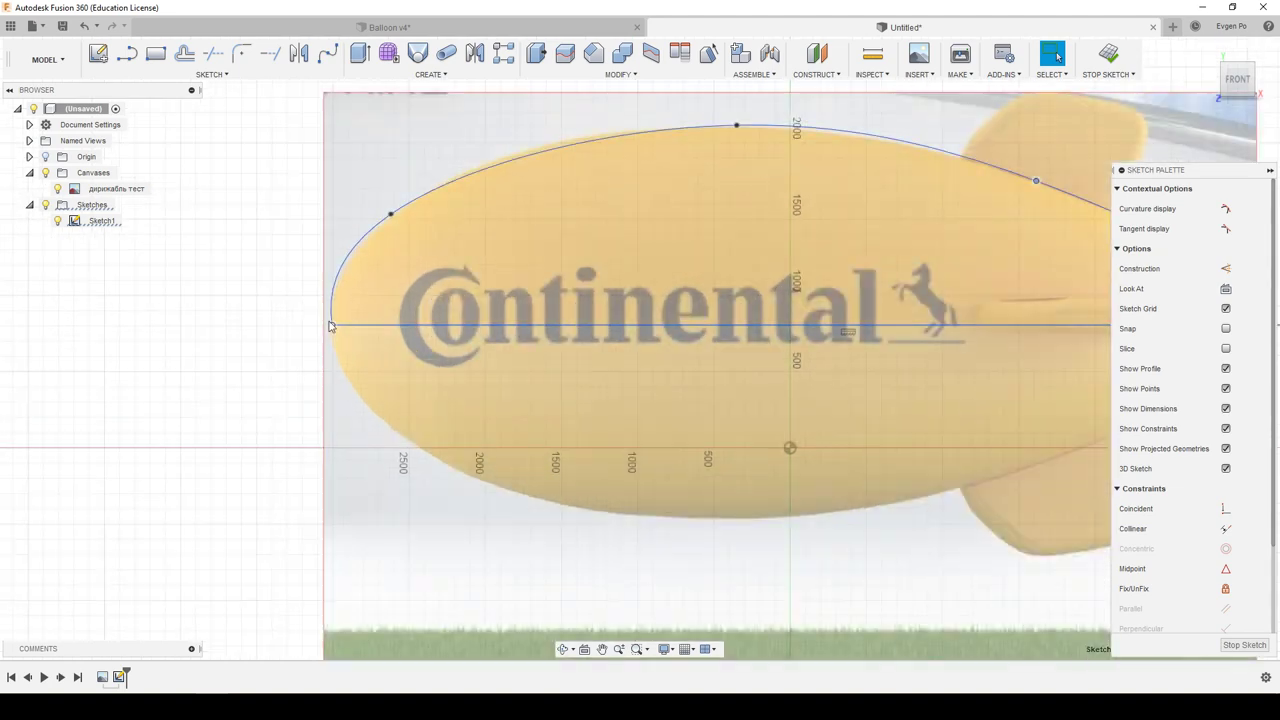
pyautogui.click(332, 328)
pyautogui.moveTo(328, 235); pyautogui.dragTo(331, 232)
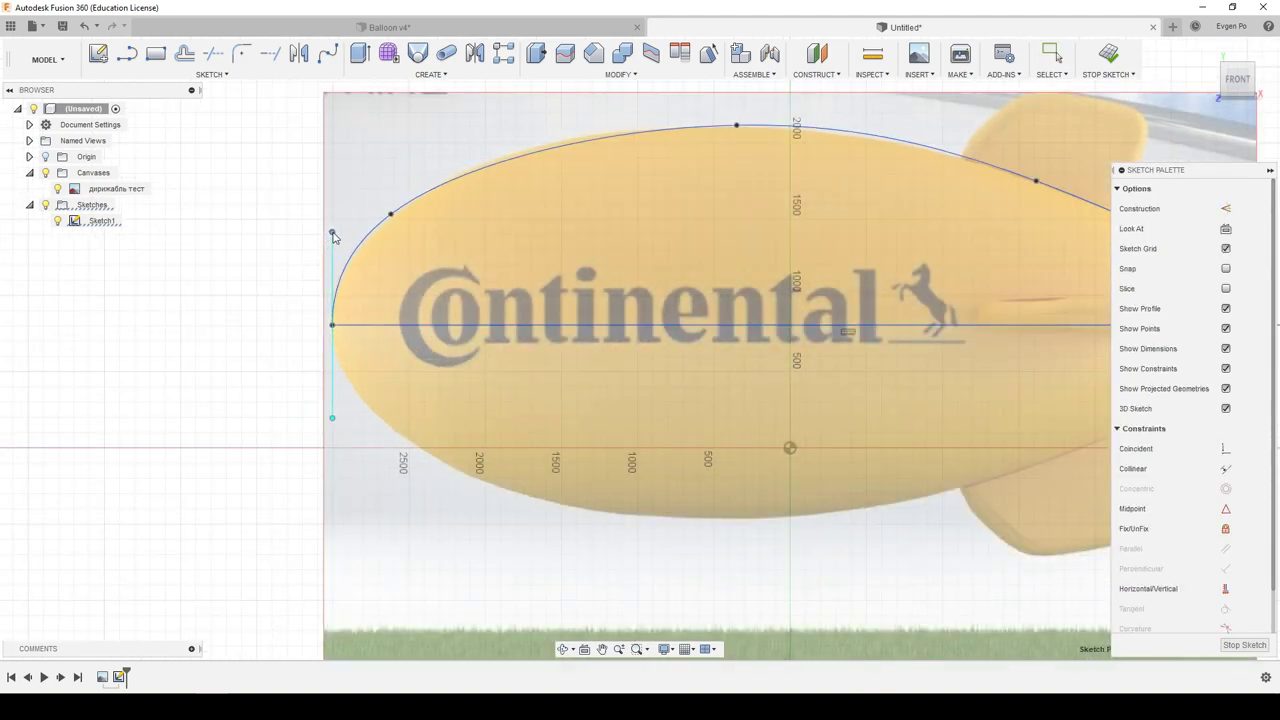
pyautogui.click(394, 217)
pyautogui.scroll(-3, 372, 224)
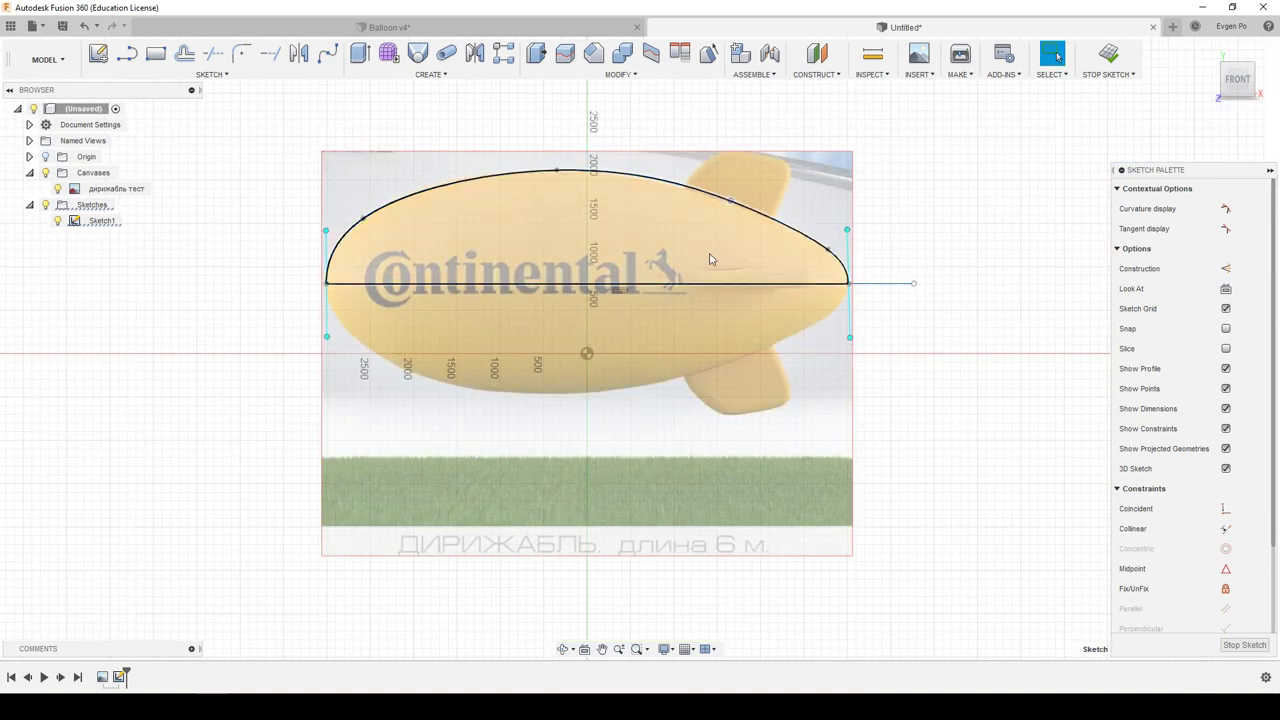
# Revolve the upper hull profile 360° around the horizontal centre line into a solid body.
pyautogui.click(432, 75)
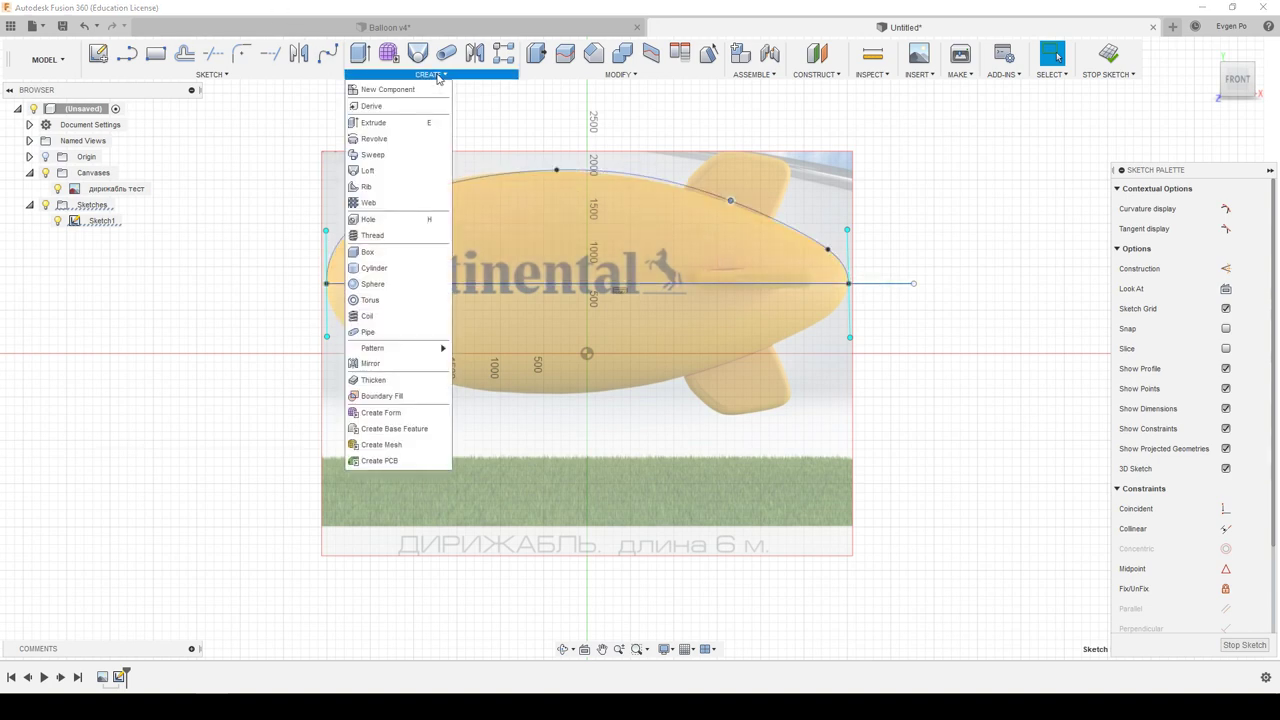
pyautogui.click(393, 139)
pyautogui.click(569, 231)
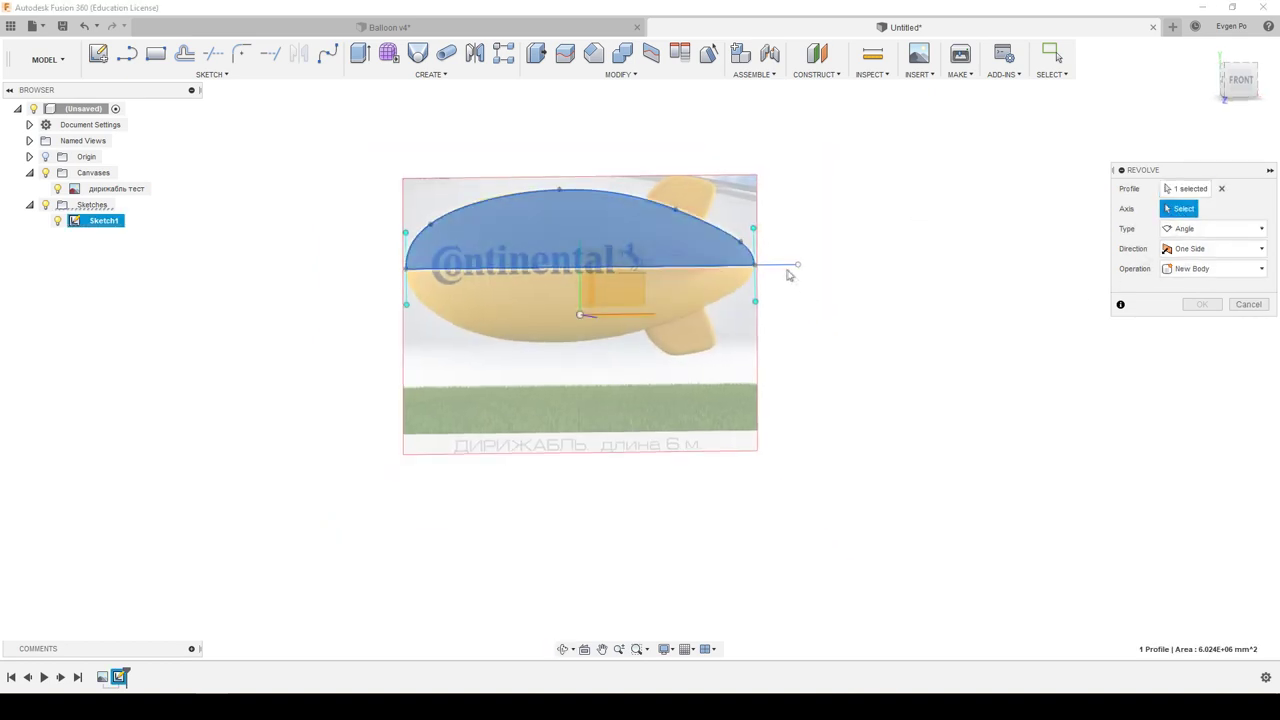
pyautogui.click(783, 266)
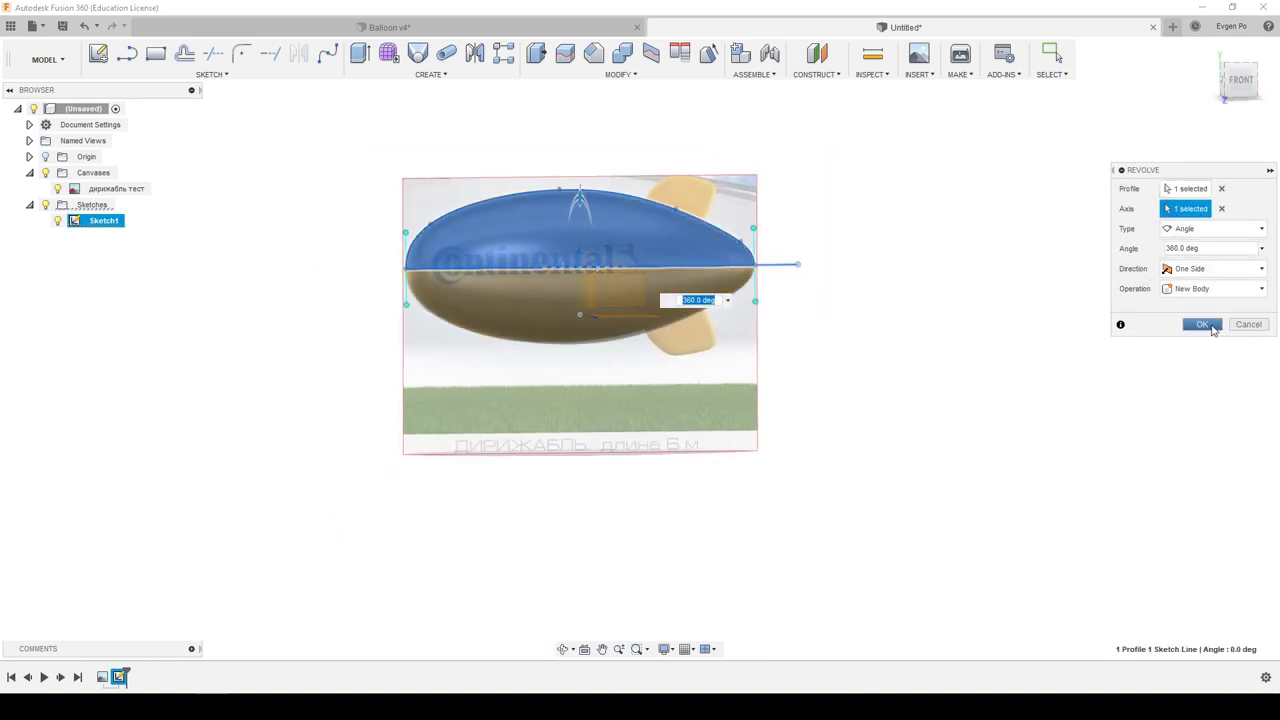
pyautogui.click(1202, 324)
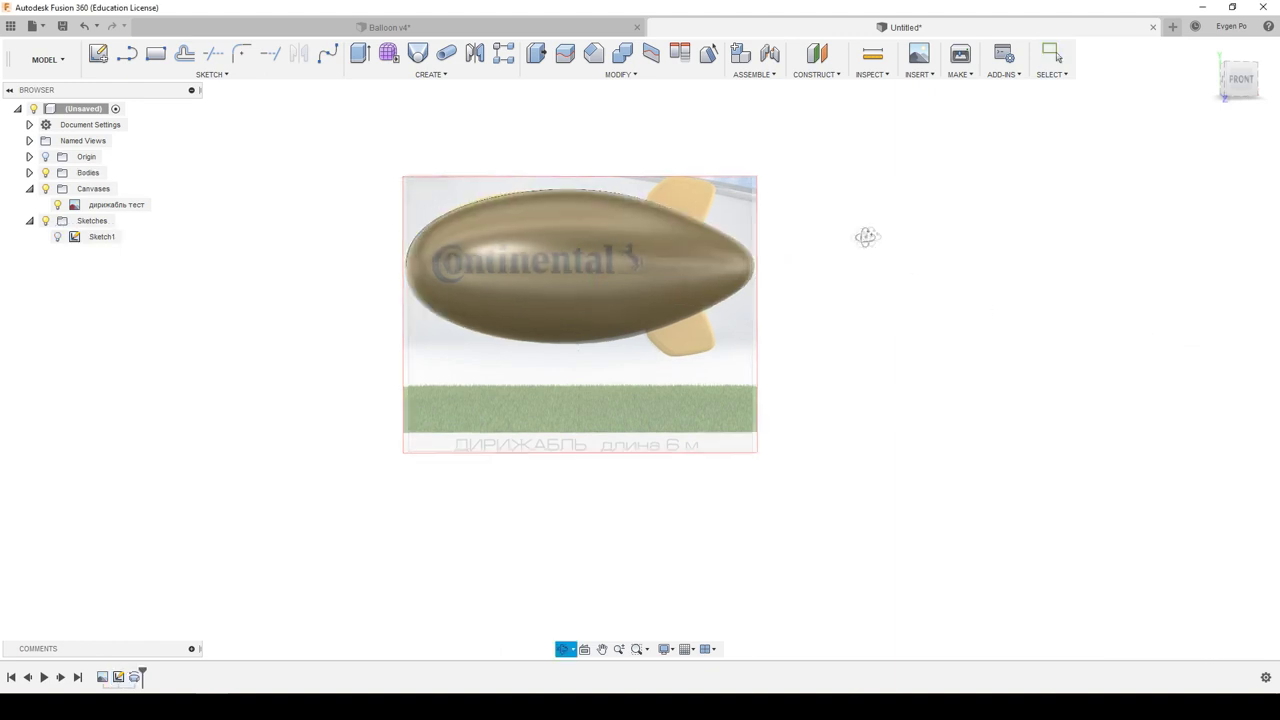
pyautogui.keyDown('shift'); pyautogui.moveTo(863, 234); pyautogui.dragTo(942, 235, button='middle'); pyautogui.keyUp('shift')
pyautogui.moveTo(942, 235); pyautogui.dragTo(894, 251)
pyautogui.press('Escape')
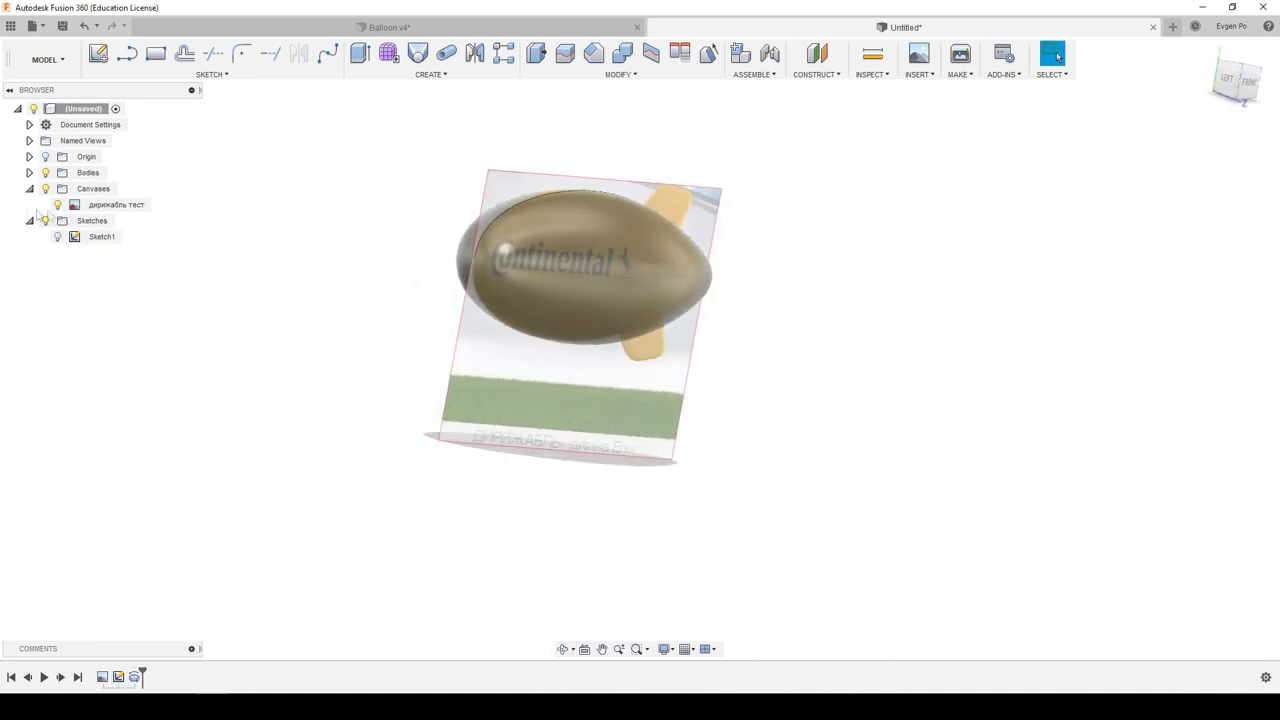
# Hide the airship canvas, orbit to an end-on view of the hull, and open glo.jpg.
pyautogui.click(60, 205)
pyautogui.click(57, 205)
pyautogui.moveTo(389, 200)
pyautogui.keyDown('shift'); pyautogui.mouseDown(button='middle')
pyautogui.moveTo(260, 191)
pyautogui.moveTo(246, 209)
pyautogui.moveTo(375, 169)
pyautogui.moveTo(417, 186)
pyautogui.moveTo(360, 131)
pyautogui.moveTo(334, 186)
pyautogui.moveTo(474, 263)
pyautogui.moveTo(340, 209)
pyautogui.moveTo(374, 189)
pyautogui.moveTo(314, 191)
pyautogui.moveTo(394, 191)
pyautogui.moveTo(369, 191)
pyautogui.moveTo(697, 268)
pyautogui.mouseUp(button='middle'); pyautogui.keyUp('shift')
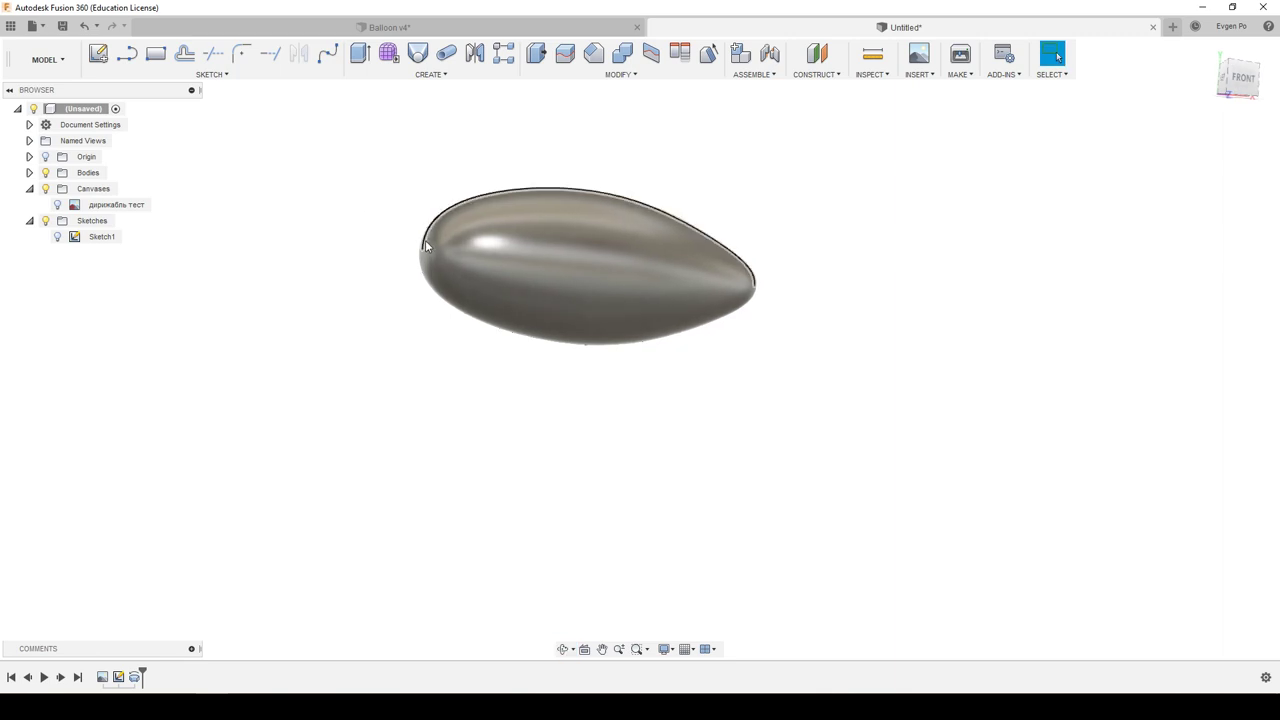
pyautogui.moveTo(547, 197)
pyautogui.keyDown('shift'); pyautogui.mouseDown(button='middle')
pyautogui.moveTo(520, 190)
pyautogui.moveTo(523, 177)
pyautogui.moveTo(624, 175)
pyautogui.moveTo(503, 154)
pyautogui.moveTo(506, 126)
pyautogui.moveTo(515, 140)
pyautogui.mouseUp(button='middle'); pyautogui.keyUp('shift')
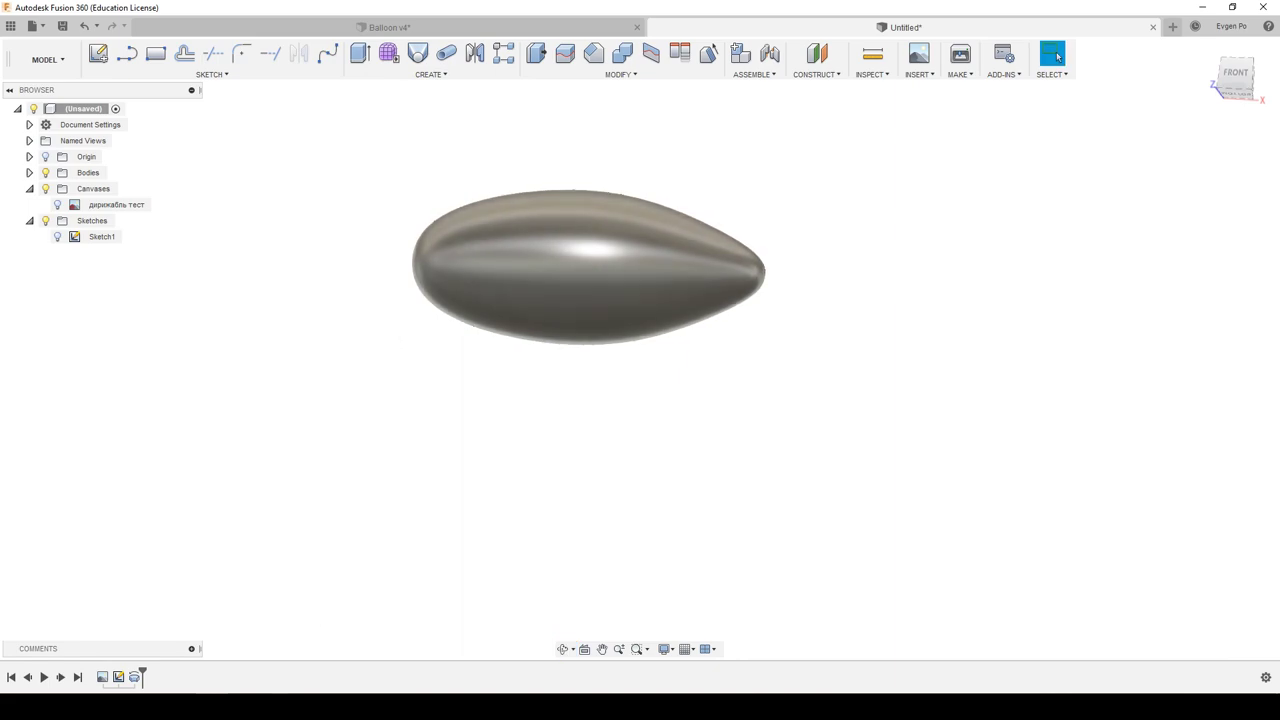
pyautogui.click(275, 706)
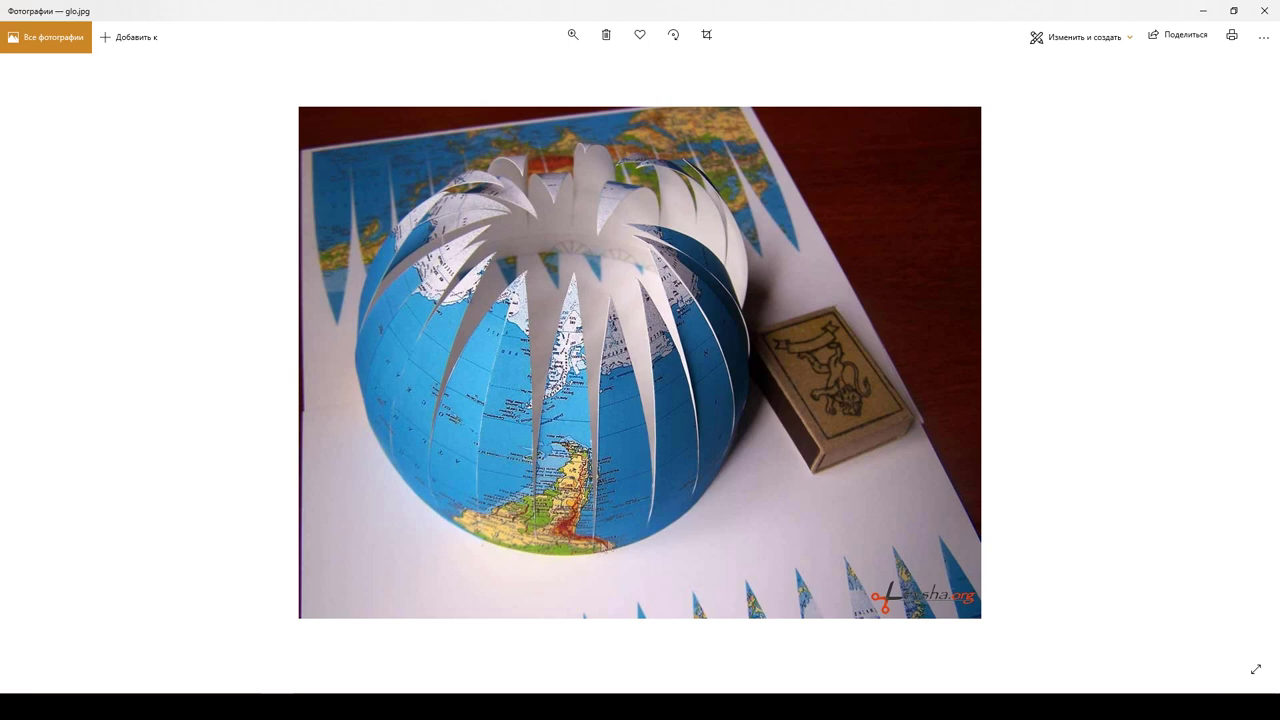
# Minimize the glo.jpg photo to return to the Fusion 360 hull.
pyautogui.click(1203, 10)
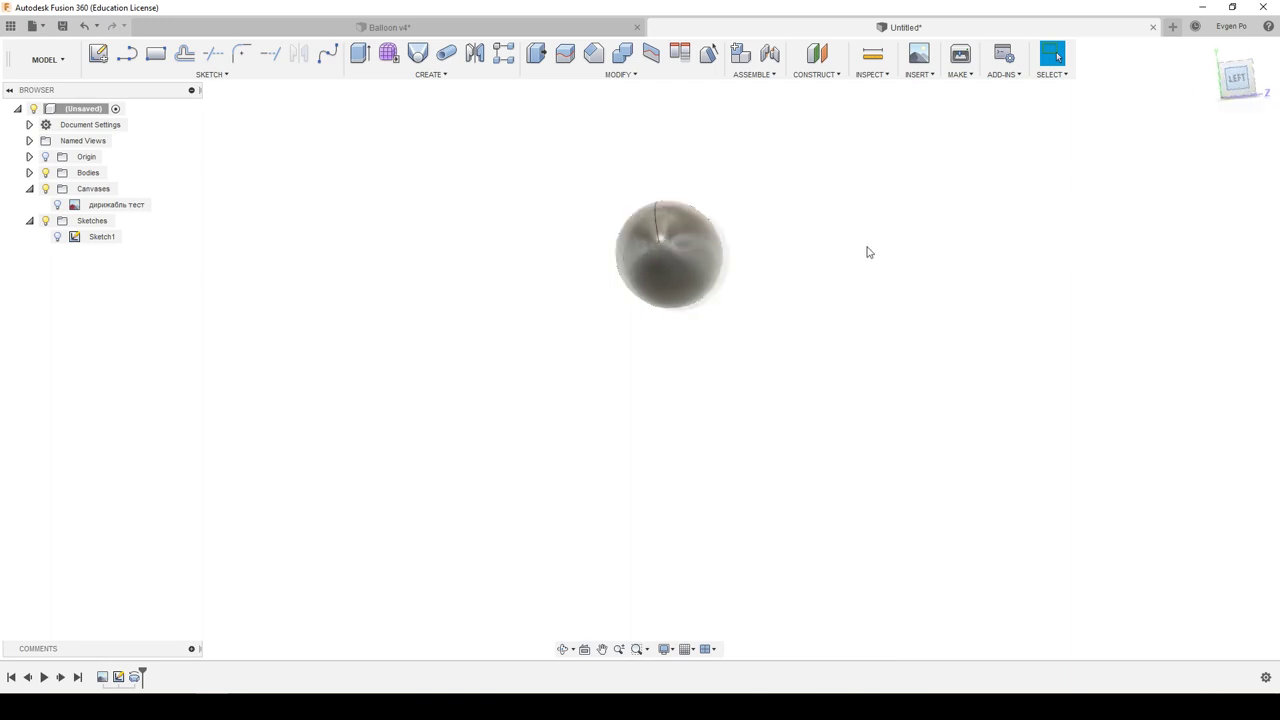
# Start Sketch2 on the hull's end-on plane and pick its 7014.704-long vertical edge to project.
pyautogui.click(71, 59)
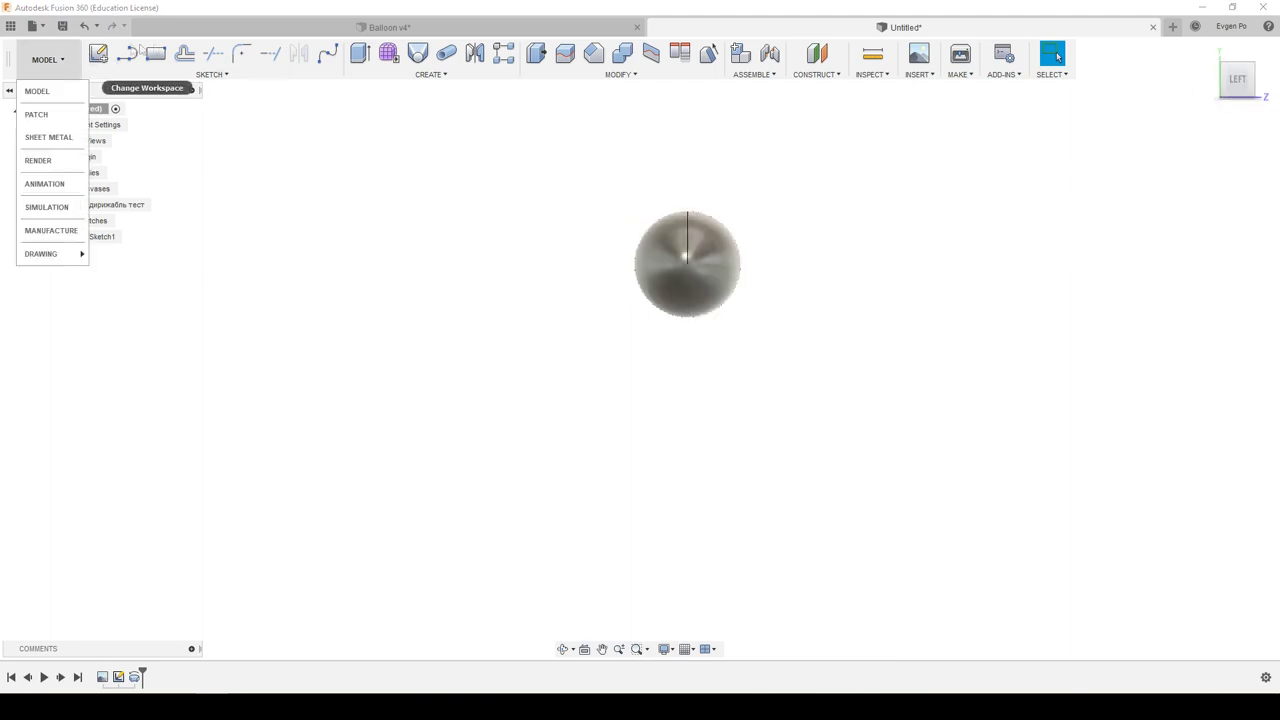
pyautogui.click(98, 53)
pyautogui.click(740, 260)
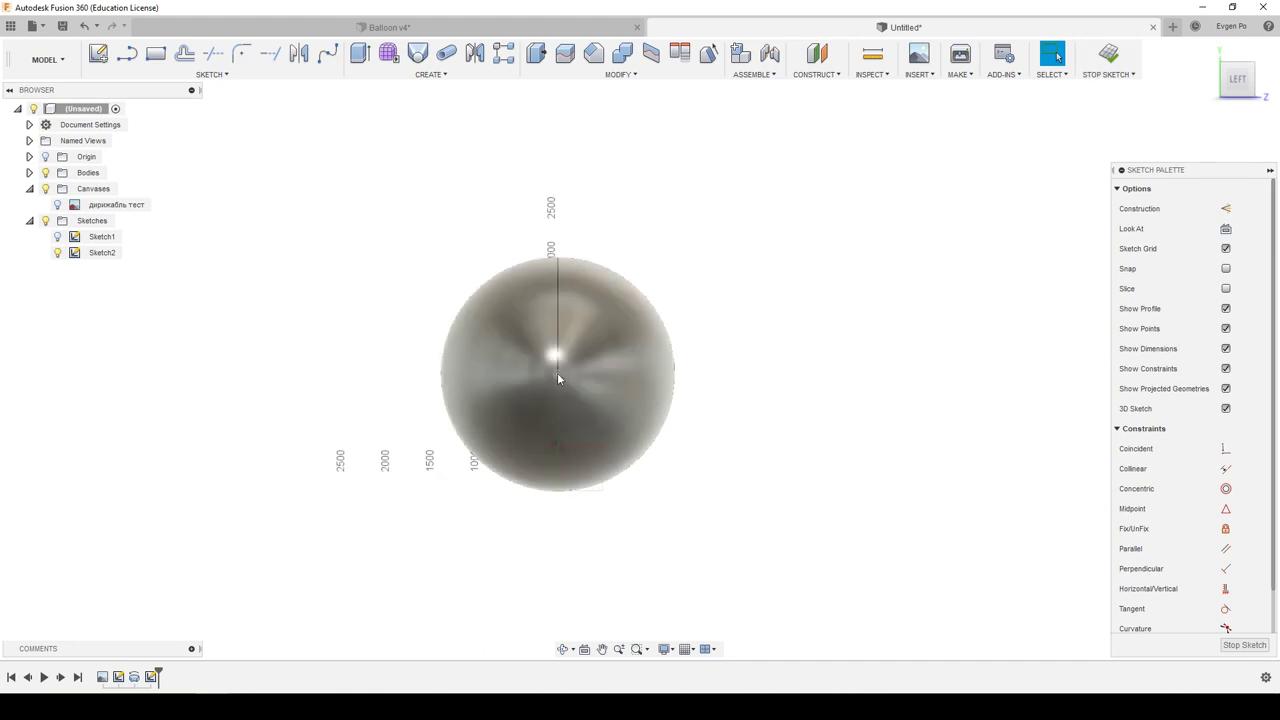
pyautogui.click(127, 53)
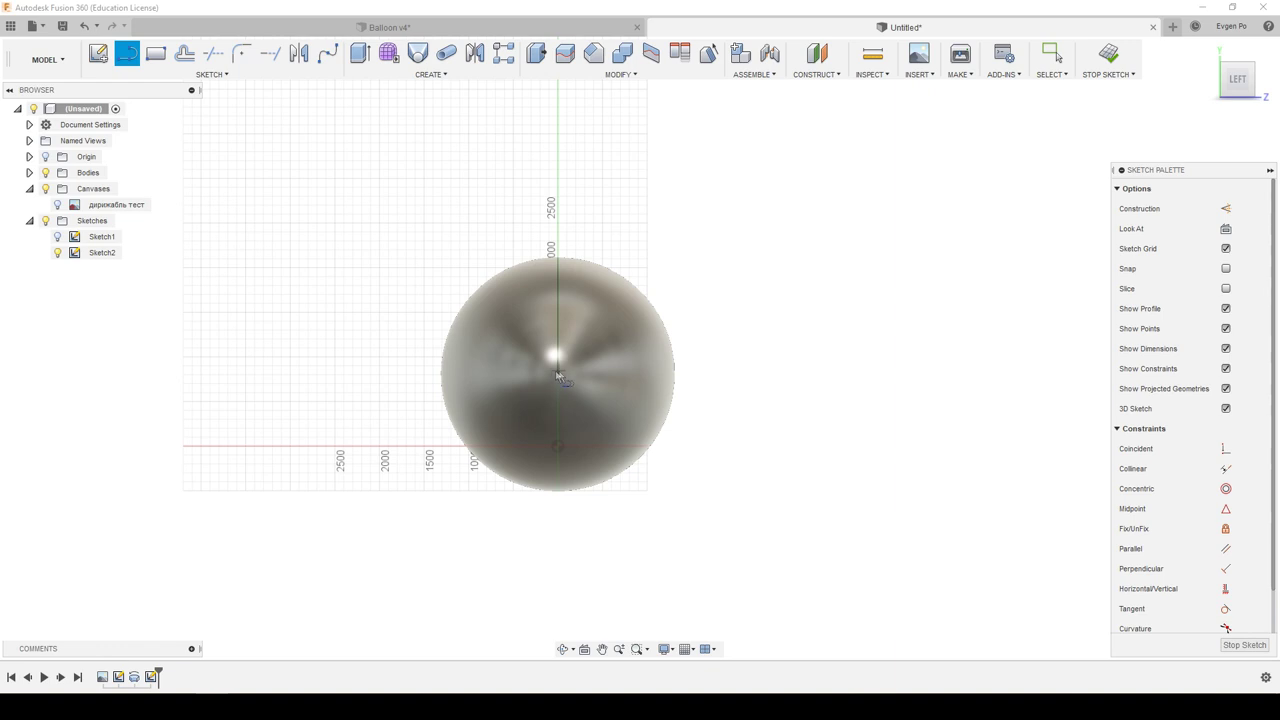
pyautogui.click(211, 74)
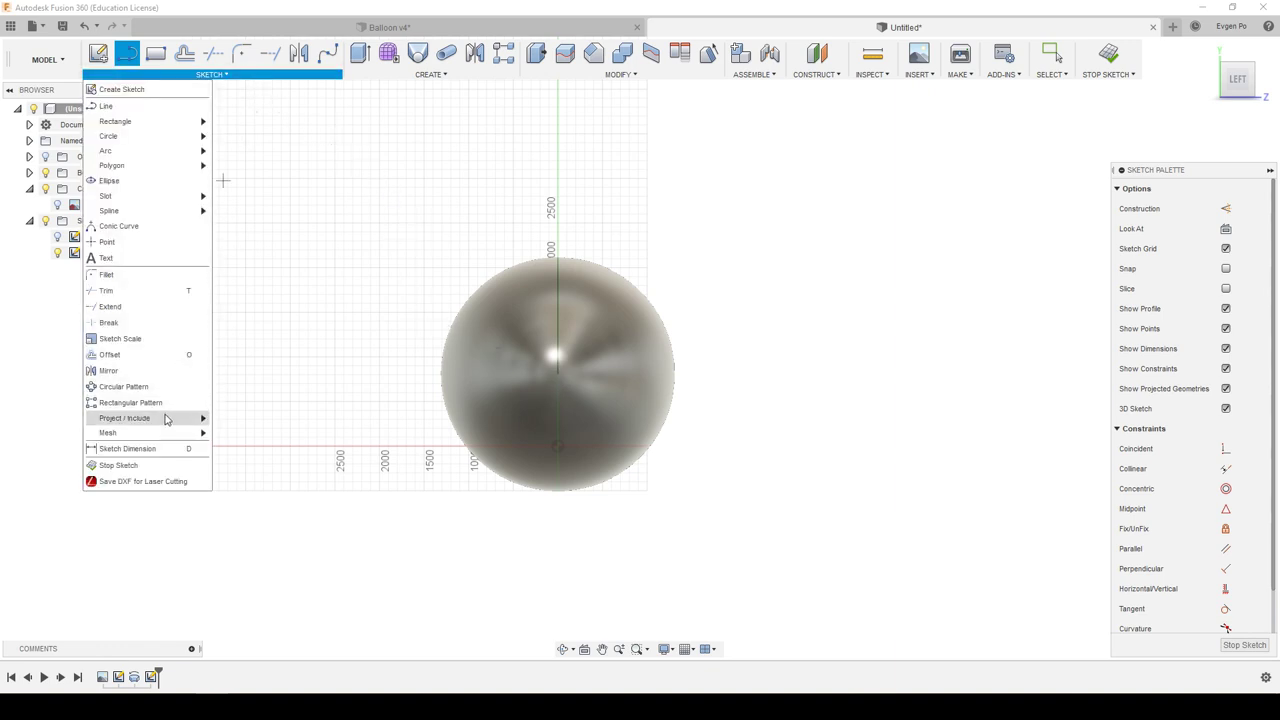
pyautogui.moveTo(125, 418)
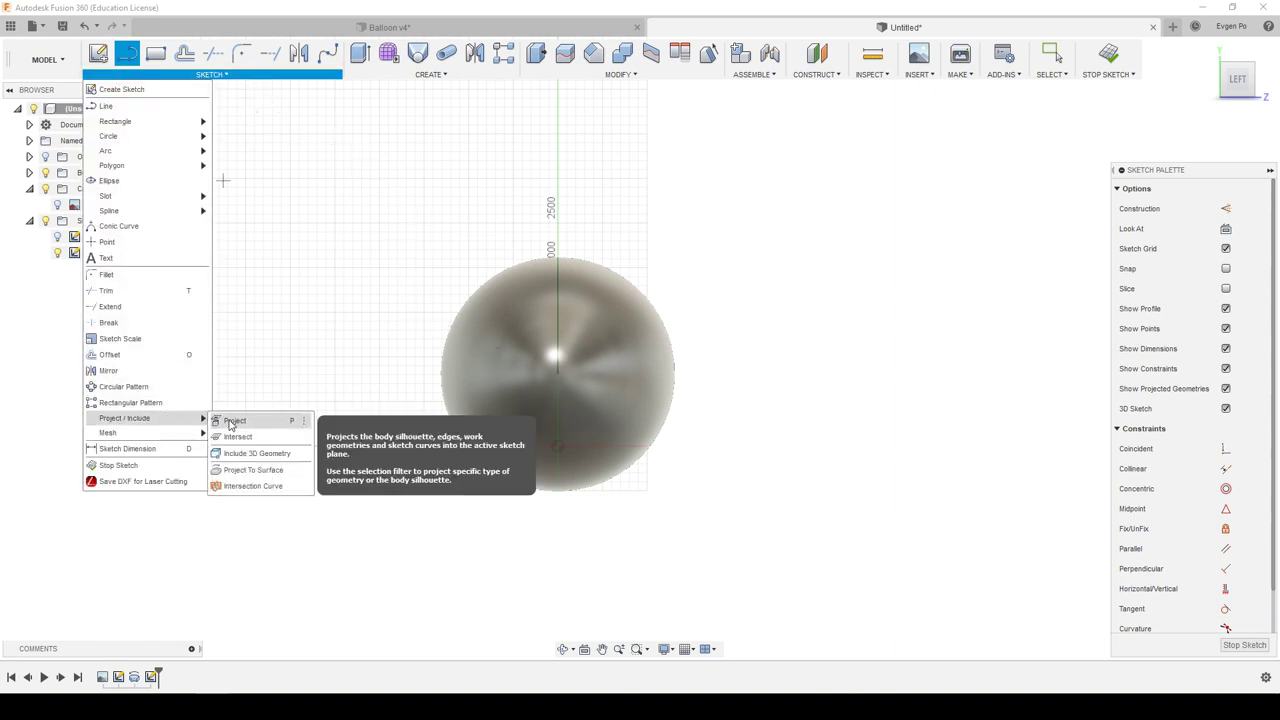
pyautogui.click(232, 421)
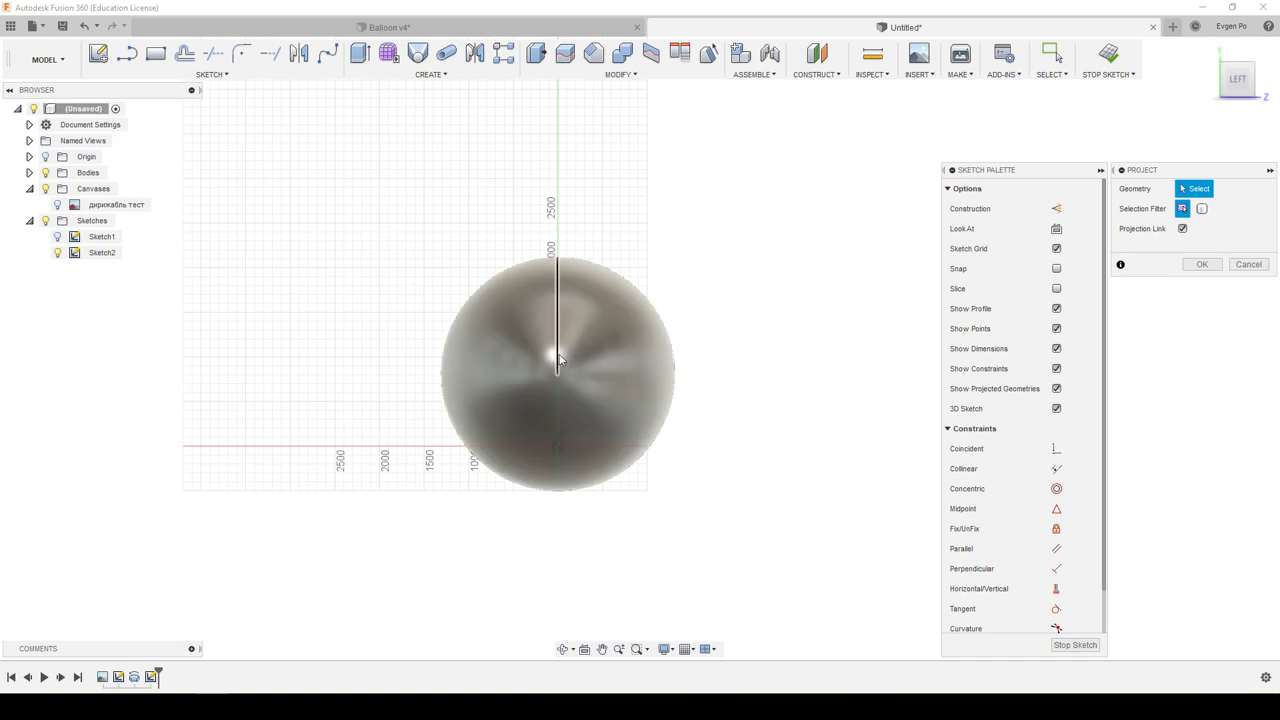
pyautogui.click(558, 362)
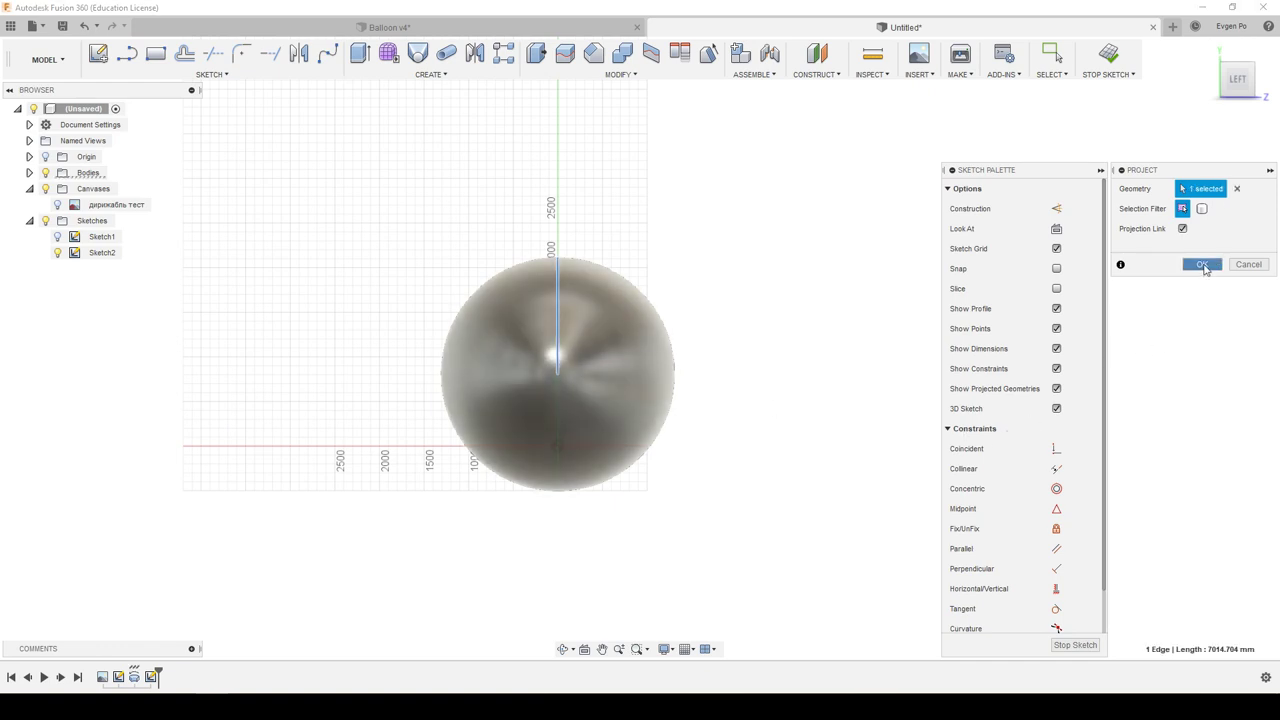
# Project the edge and draw a roughly 1978 mm vertical line from the hull's centre past its top.
pyautogui.click(1202, 264)
pyautogui.press('l')
pyautogui.scroll(2, 549, 375)
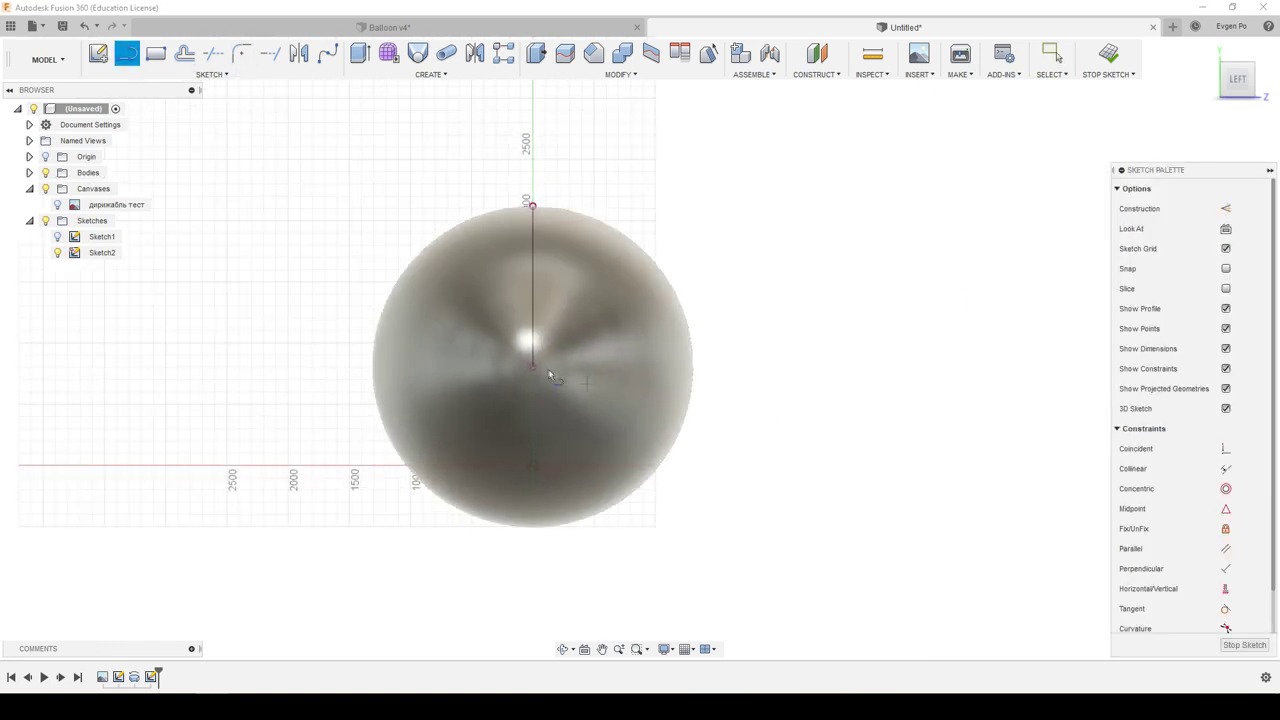
pyautogui.click(537, 372)
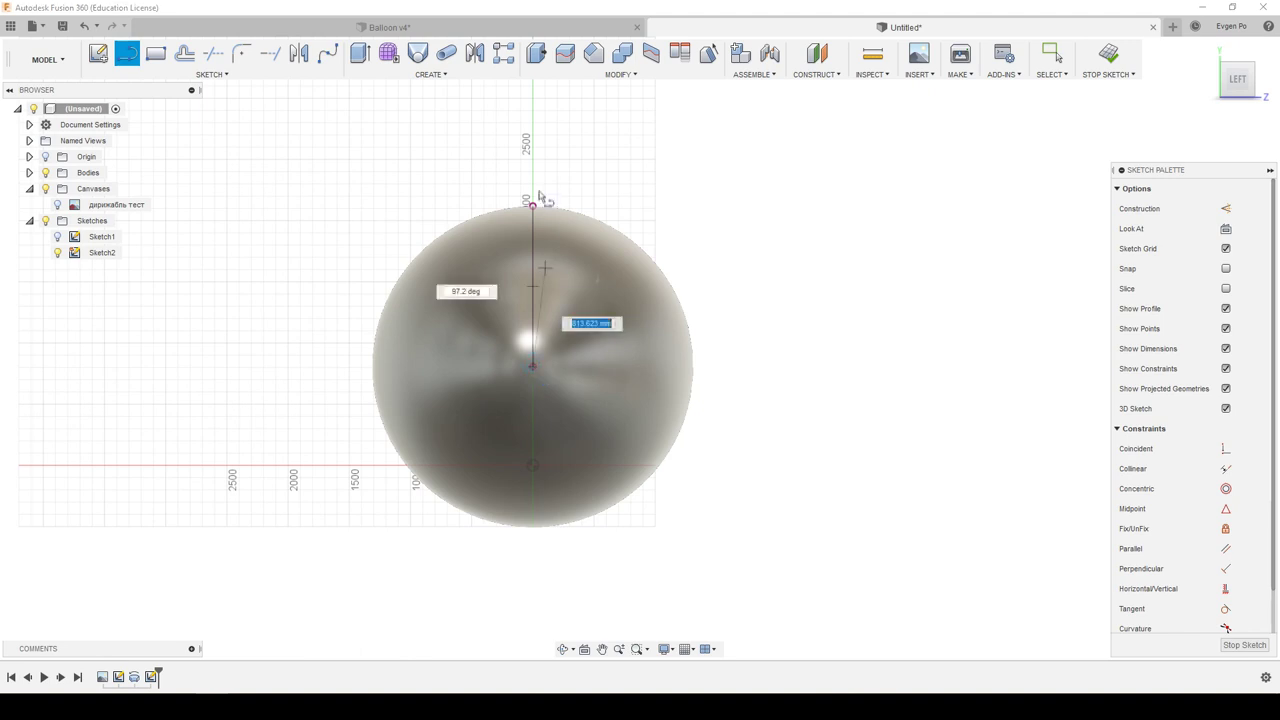
pyautogui.click(537, 128)
pyautogui.click(500, 124)
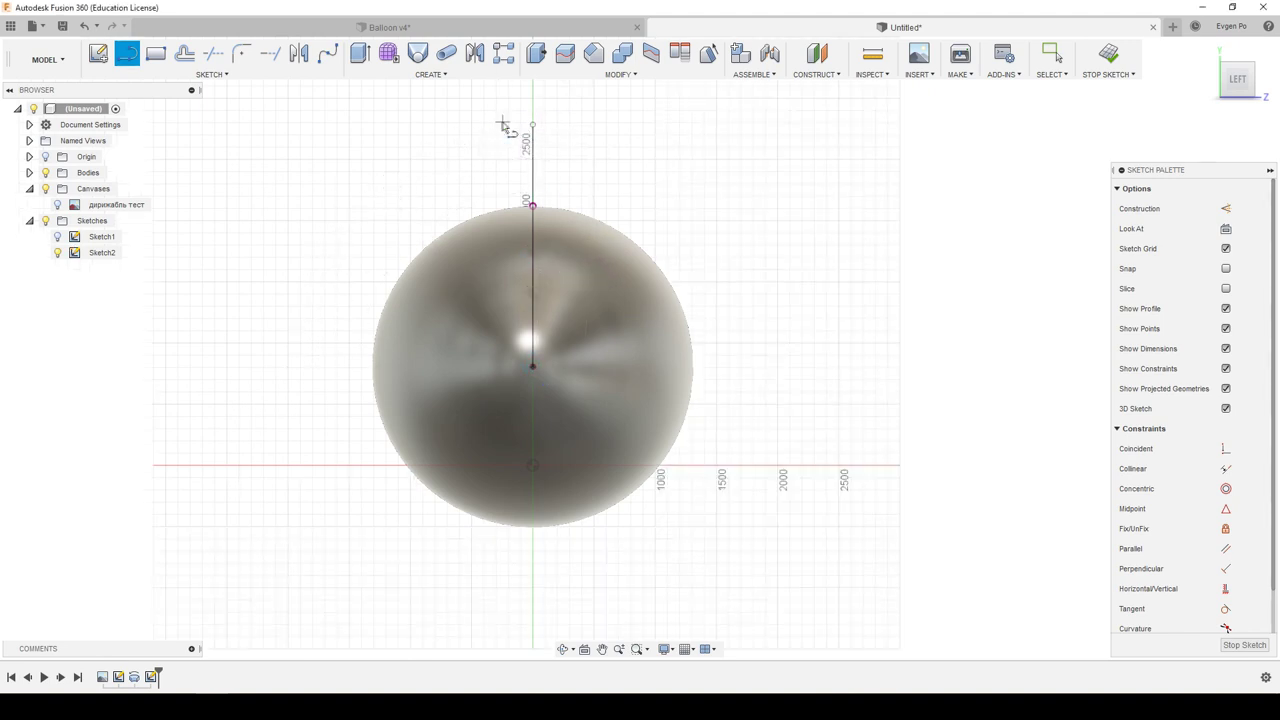
pyautogui.click(285, 76)
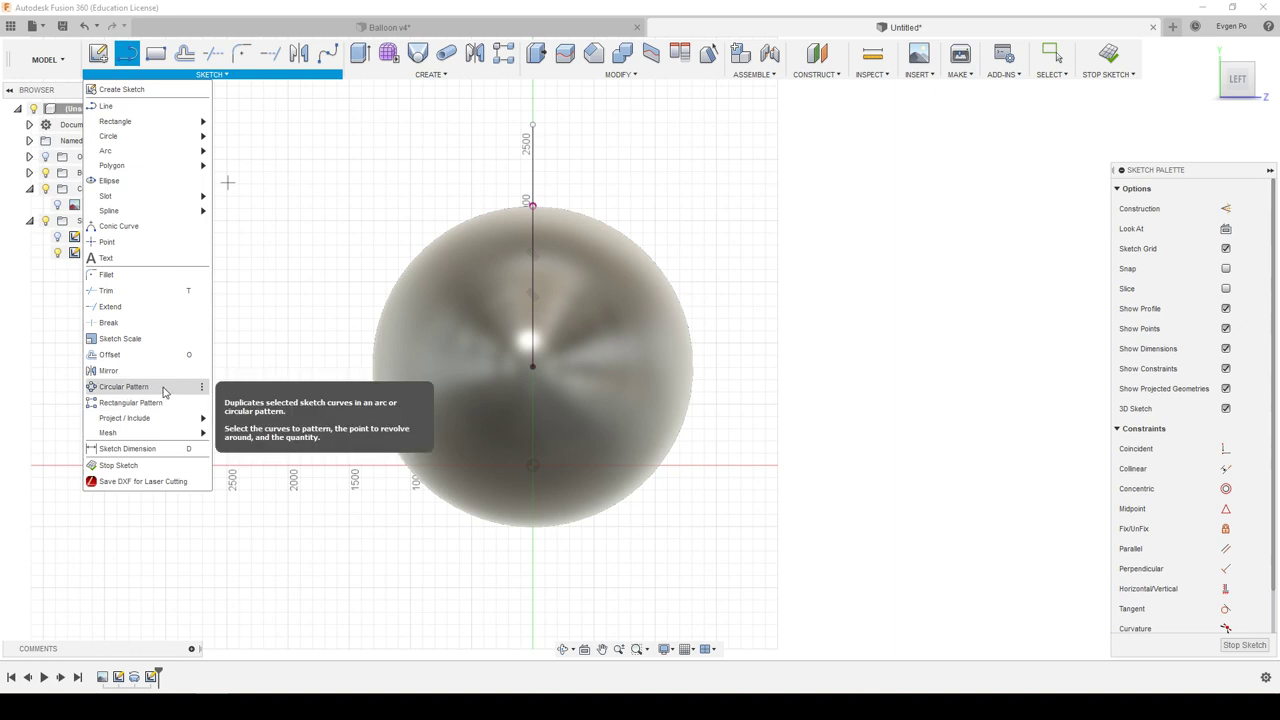
# Circular-pattern the vertical line to 5 copies around the hull's centre, then orbit to 3D.
pyautogui.click(164, 391)
pyautogui.click(532, 150)
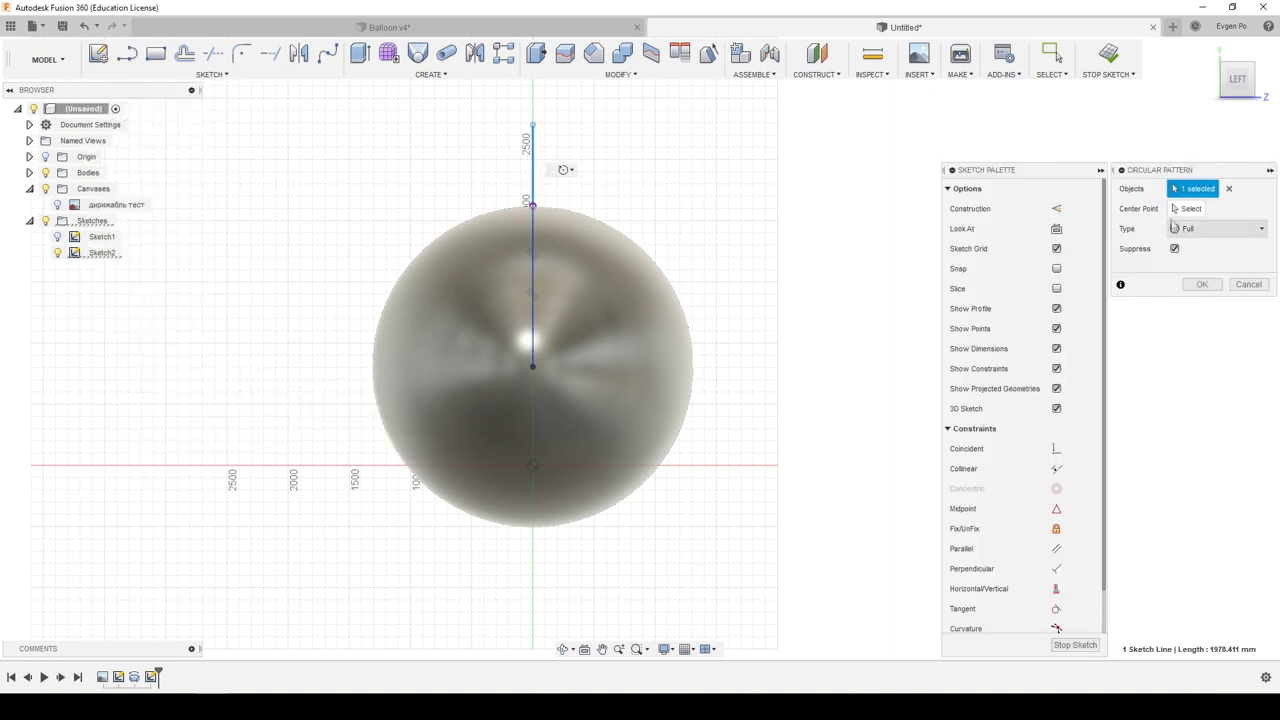
pyautogui.click(1186, 208)
pyautogui.click(534, 366)
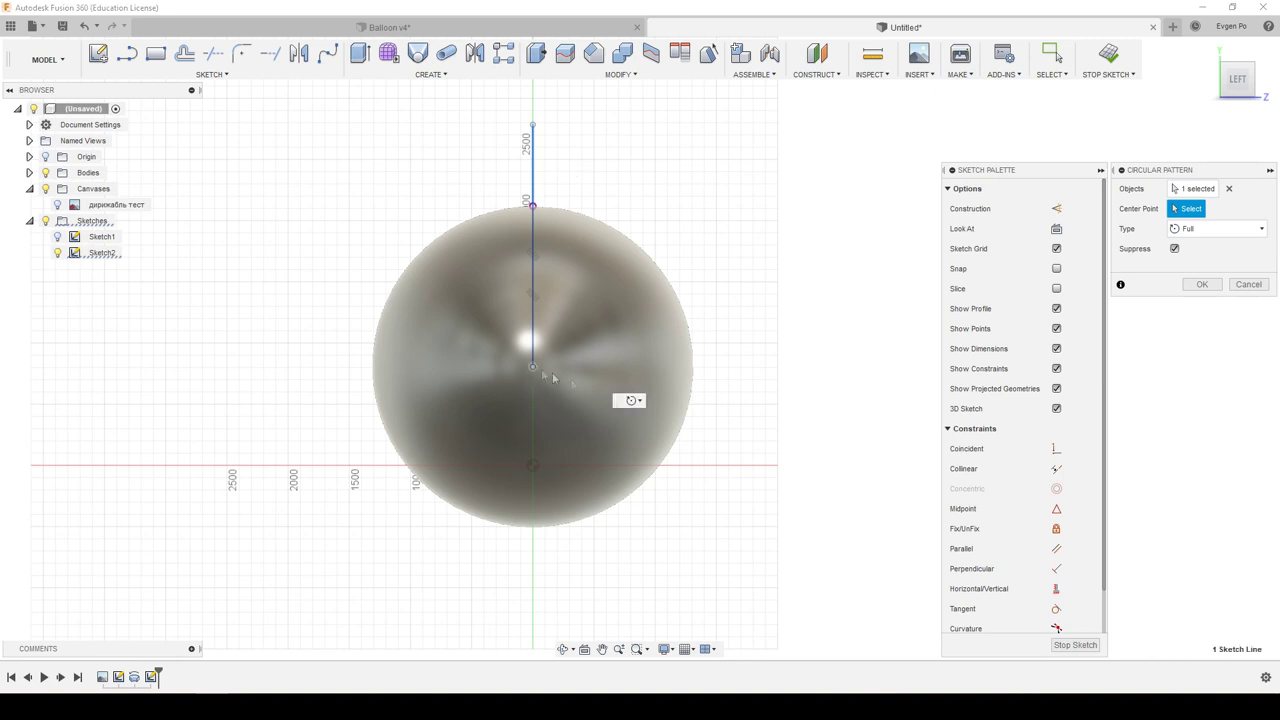
pyautogui.click(1262, 266)
pyautogui.click(1262, 266)
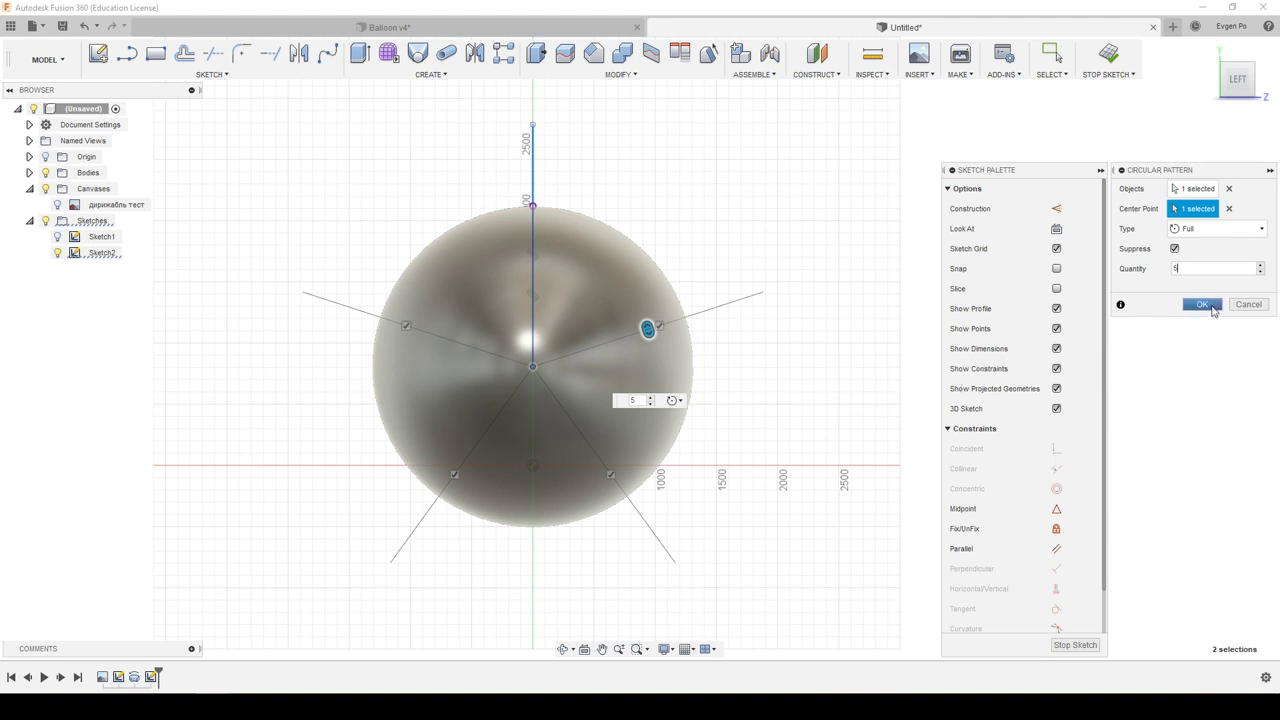
pyautogui.click(1203, 304)
pyautogui.moveTo(1000, 330)
pyautogui.keyDown('shift'); pyautogui.mouseDown(button='middle')
pyautogui.moveTo(775, 293)
pyautogui.moveTo(790, 297)
pyautogui.mouseUp(button='middle'); pyautogui.keyUp('shift')
pyautogui.click(47, 59)
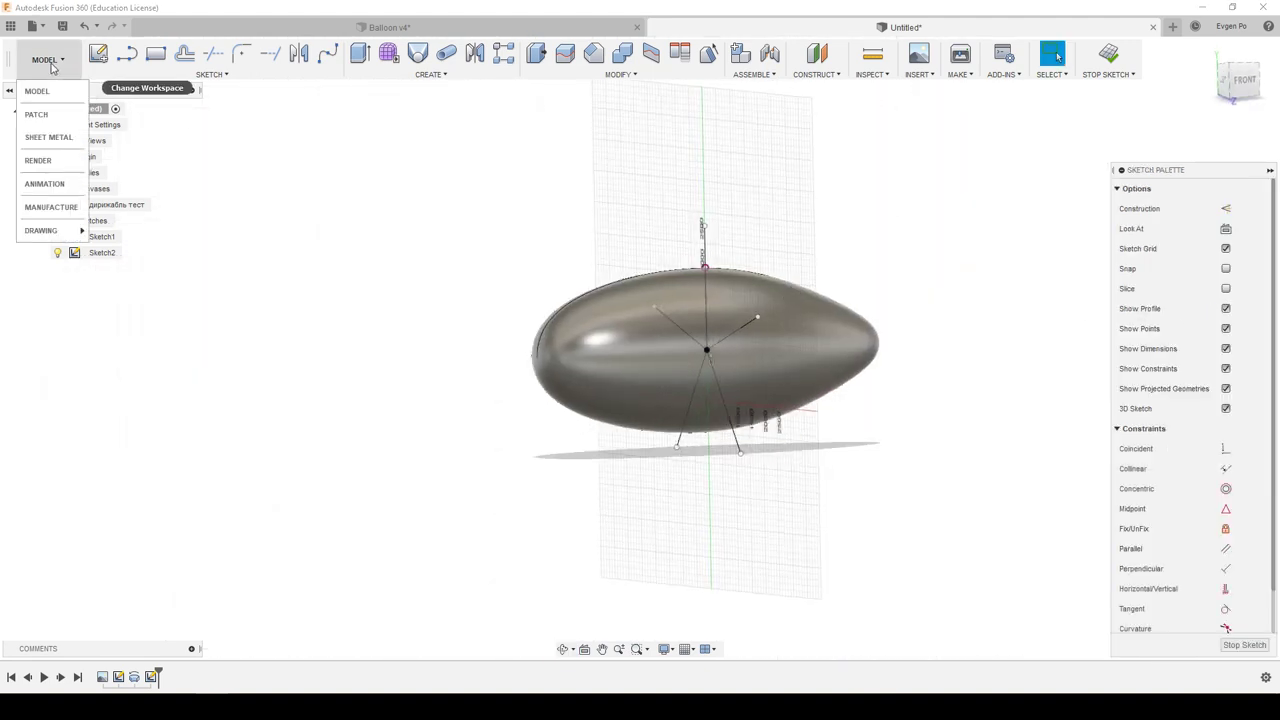
# In the PATCH workspace, extrude the five radial lines as surfaces, Symmetric, distance -4500 mm.
pyautogui.click(48, 116)
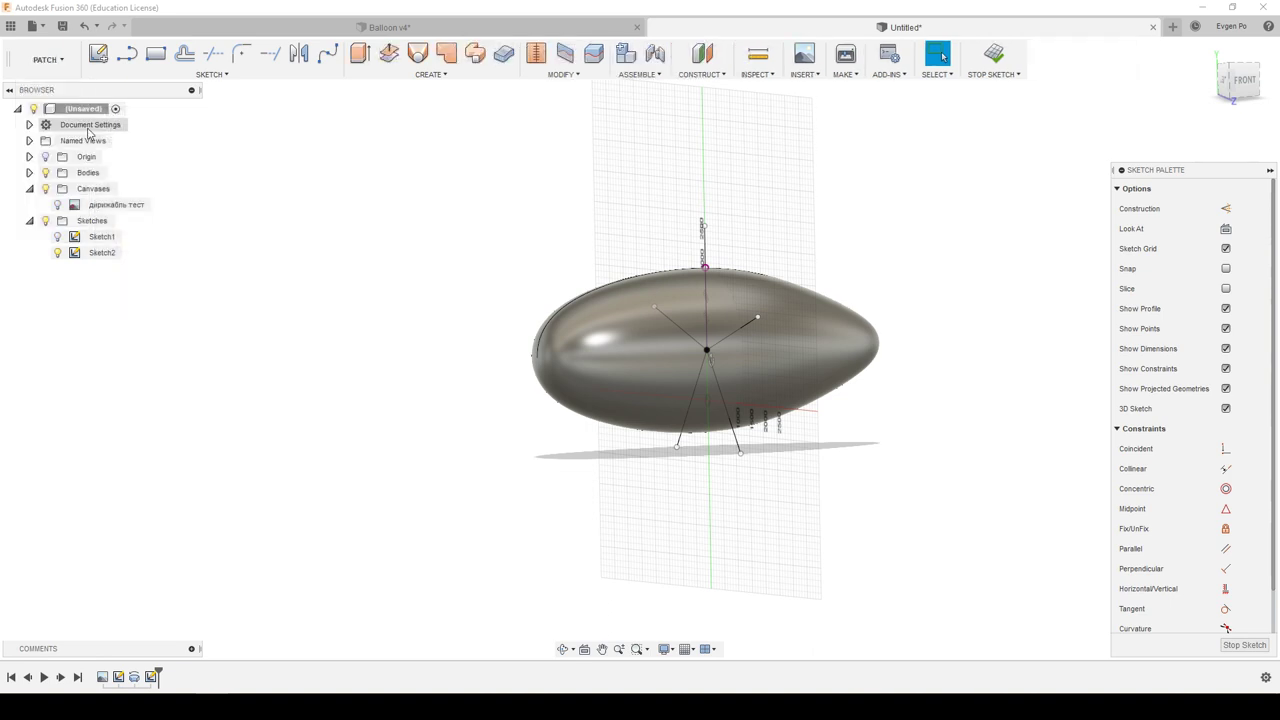
pyautogui.click(361, 57)
pyautogui.click(706, 245)
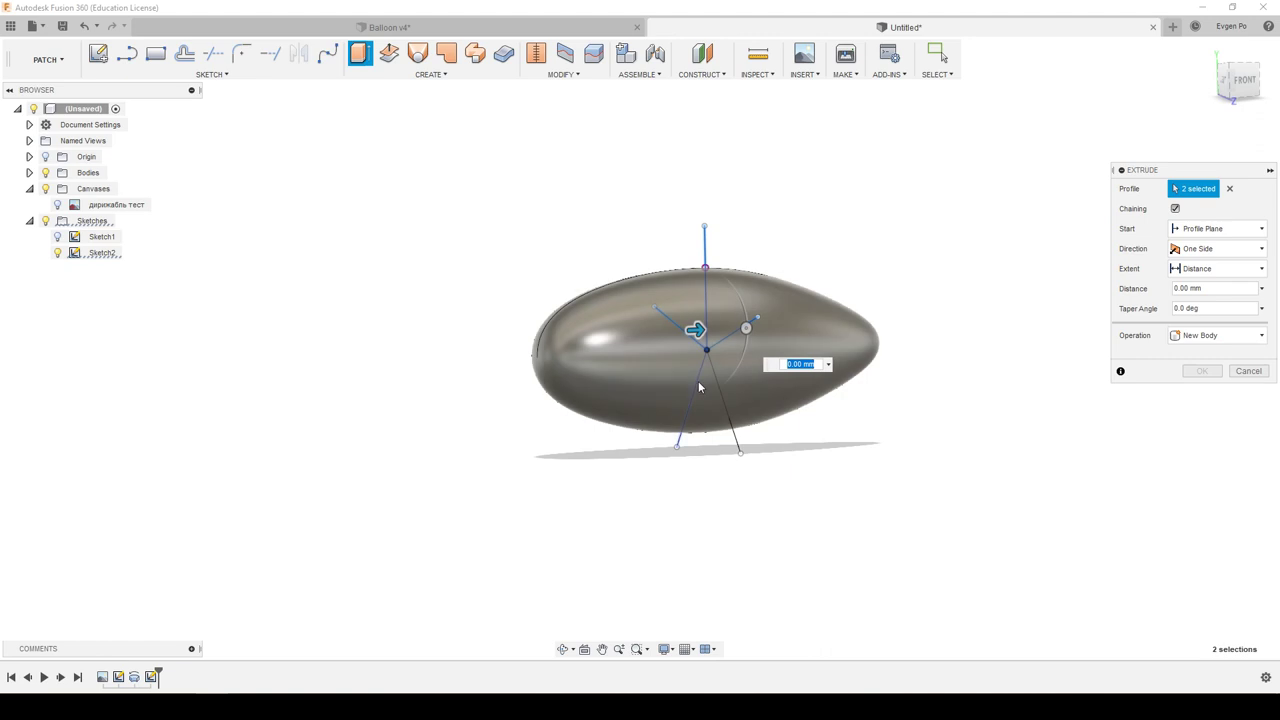
pyautogui.click(720, 396)
pyautogui.scroll(-2, 807, 482)
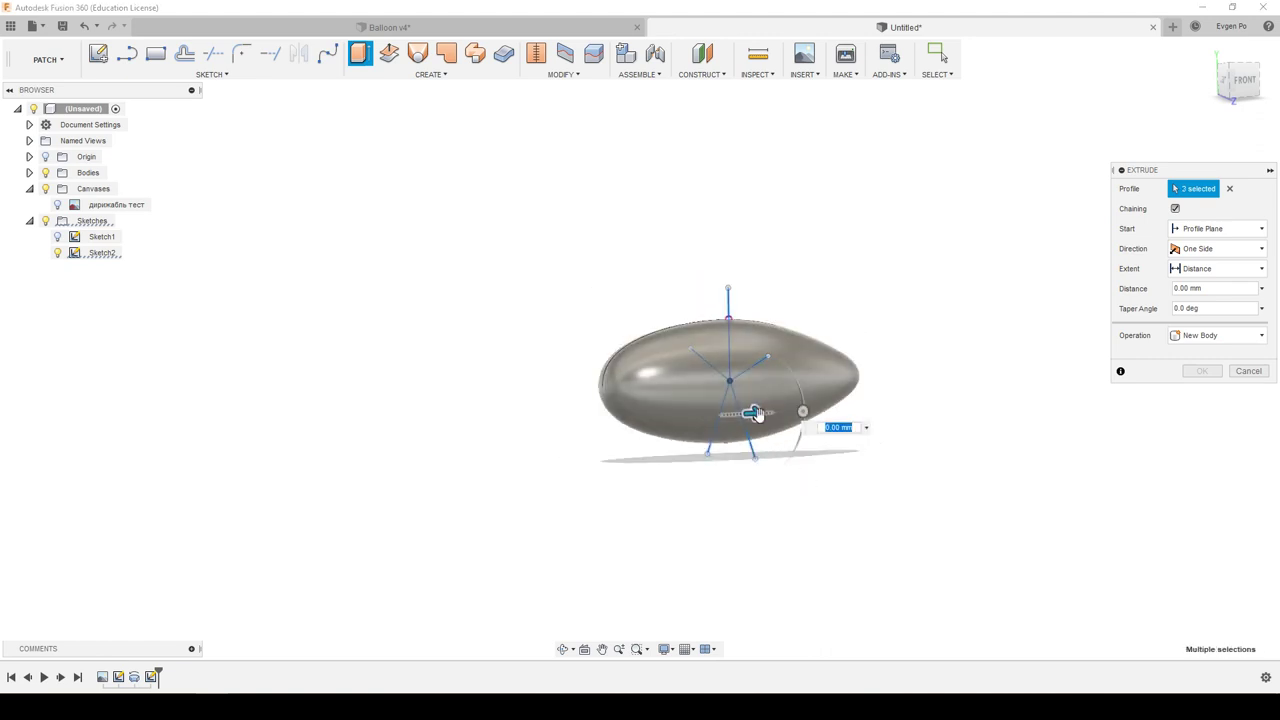
pyautogui.moveTo(752, 413); pyautogui.dragTo(537, 424)
pyautogui.click(1216, 249)
pyautogui.click(1203, 299)
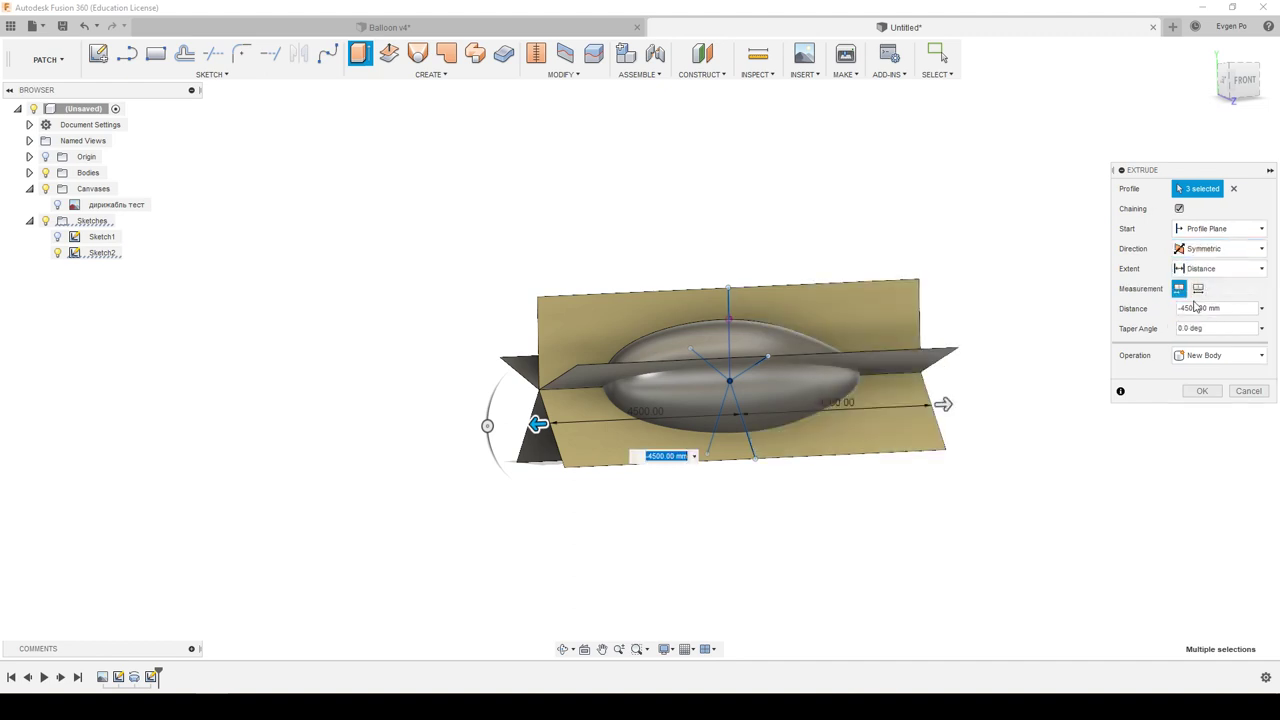
pyautogui.moveTo(976, 316)
pyautogui.keyDown('shift'); pyautogui.mouseDown(button='middle')
pyautogui.moveTo(997, 286)
pyautogui.moveTo(1036, 286)
pyautogui.moveTo(1026, 283)
pyautogui.mouseUp(button='middle'); pyautogui.keyUp('shift')
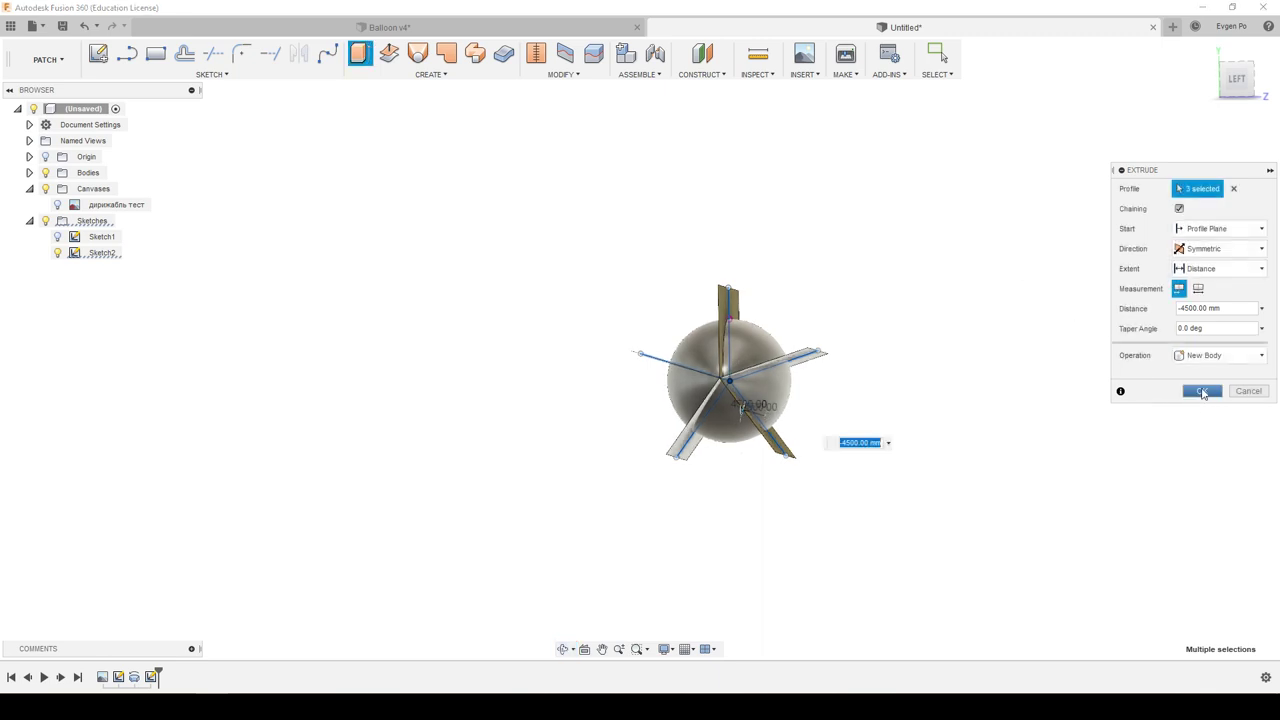
pyautogui.click(1203, 391)
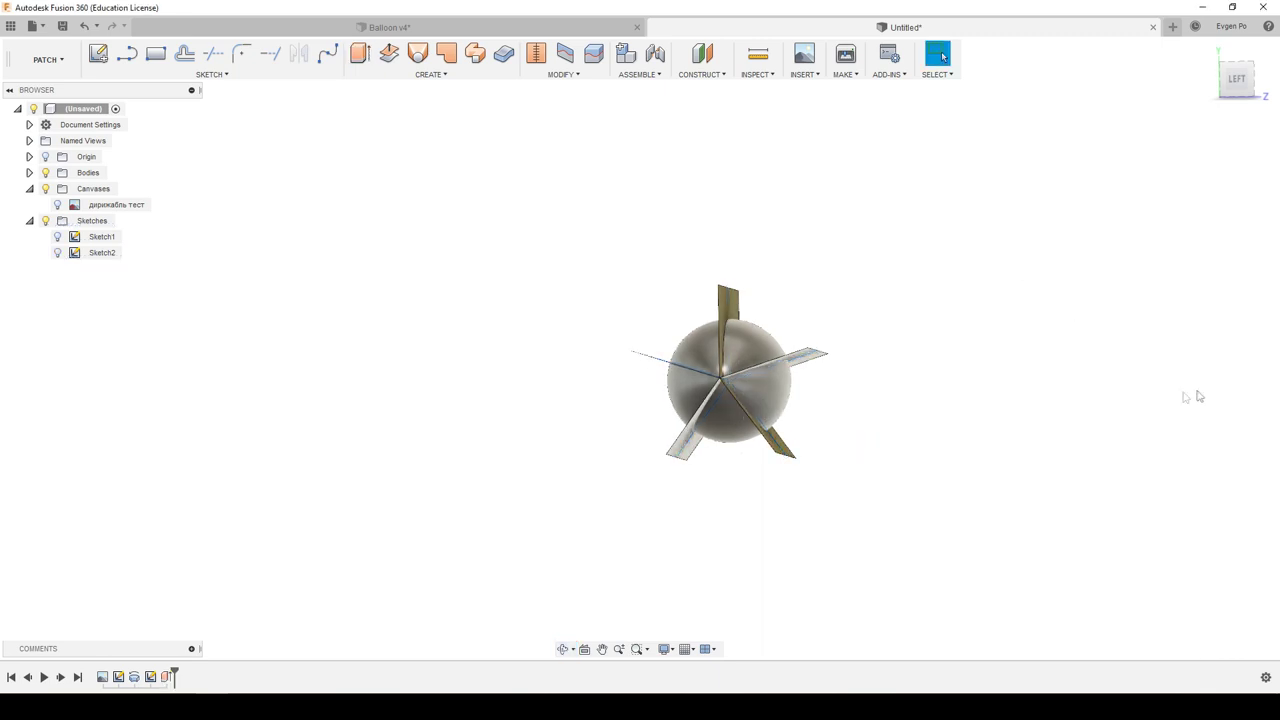
# Split the sphere body using the first fin plane as the splitting tool.
pyautogui.keyDown('shift'); pyautogui.moveTo(557, 206); pyautogui.dragTo(589, 160, button='middle'); pyautogui.keyUp('shift')
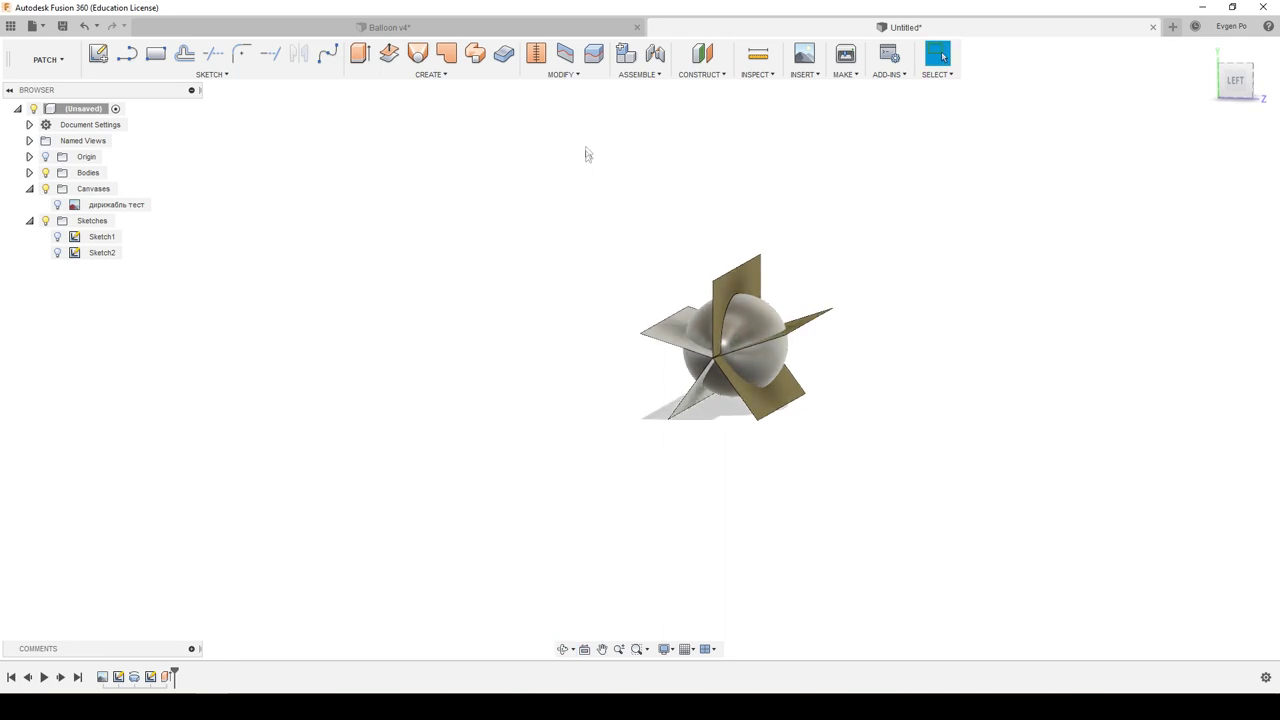
pyautogui.click(594, 53)
pyautogui.click(1222, 208)
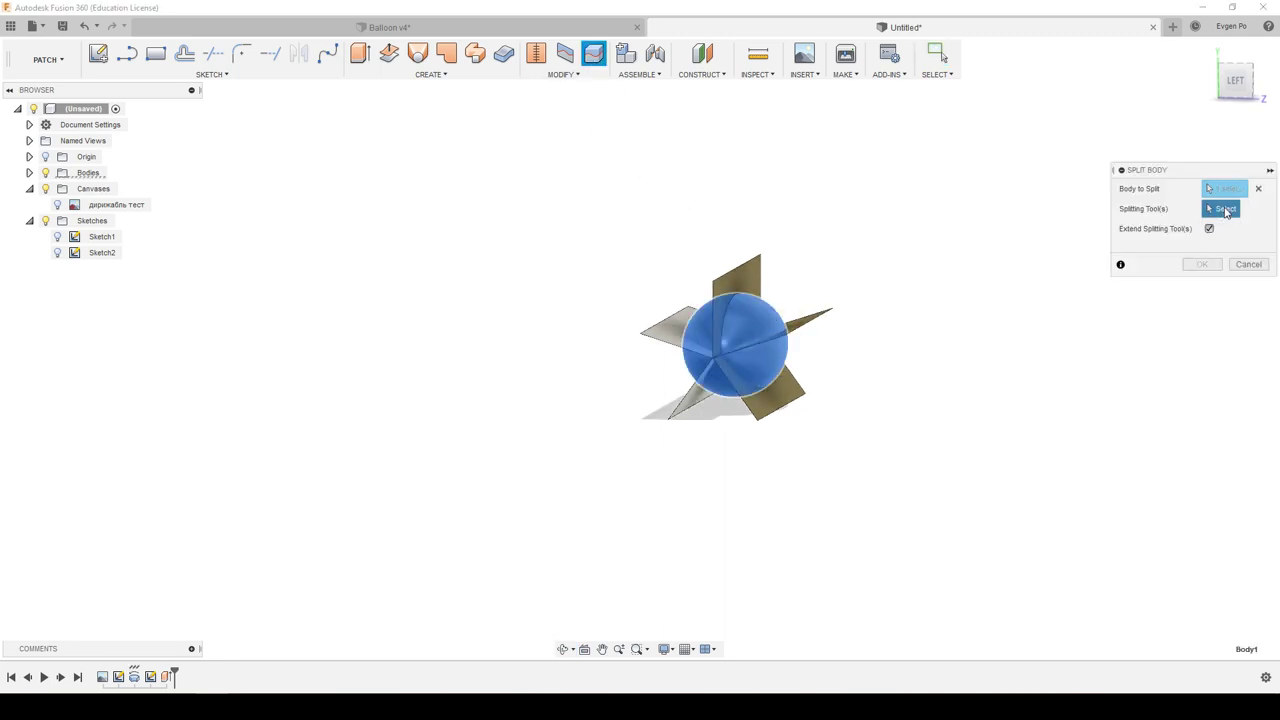
pyautogui.click(745, 285)
pyautogui.click(1201, 265)
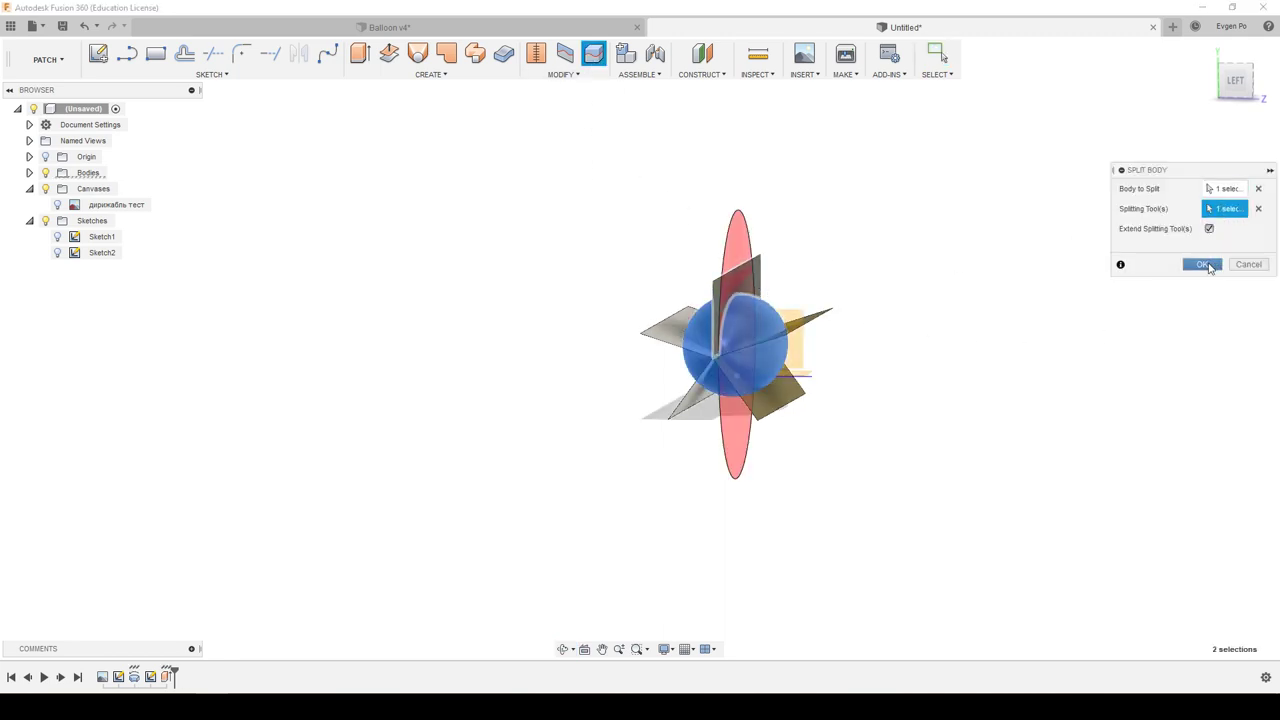
# Split the right half-sphere again with the next fin plane.
pyautogui.keyDown('shift'); pyautogui.moveTo(908, 306); pyautogui.dragTo(795, 320, button='middle'); pyautogui.keyUp('shift')
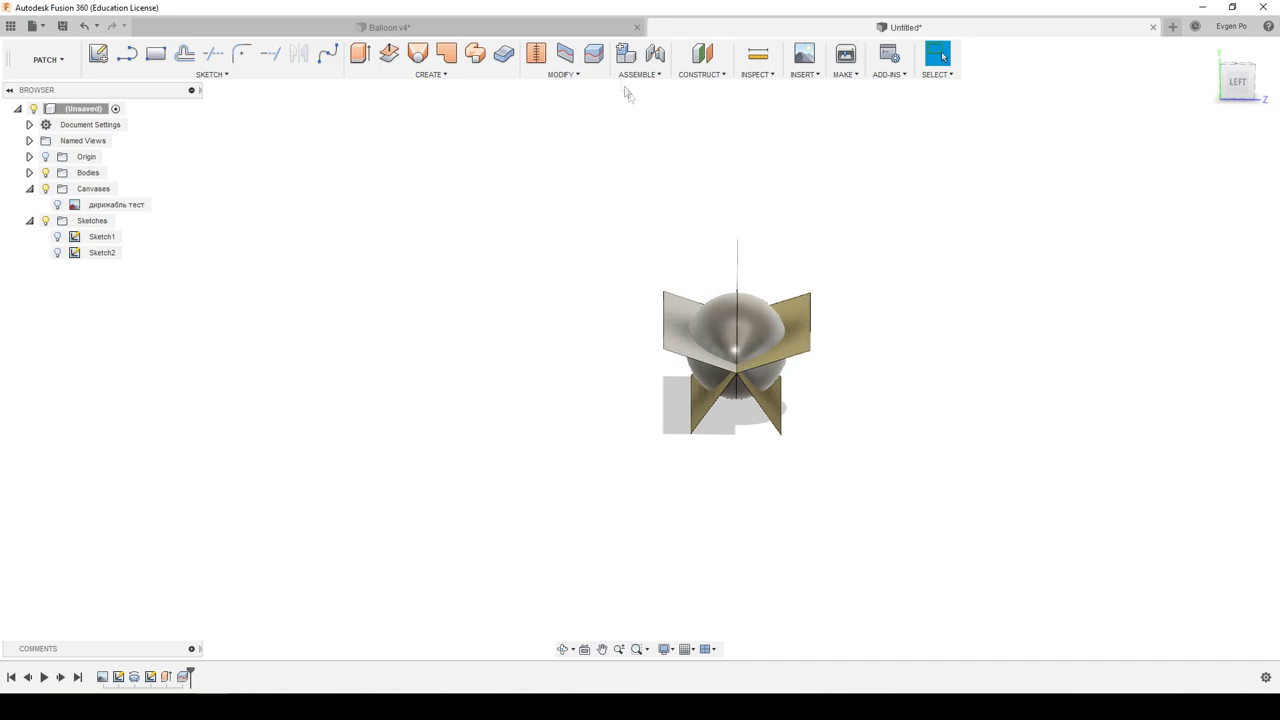
pyautogui.click(594, 53)
pyautogui.click(758, 335)
pyautogui.click(1222, 208)
pyautogui.click(812, 302)
pyautogui.click(1202, 265)
# Expand Bodies and hide the three flat plane surfaces.
pyautogui.moveTo(965, 326)
pyautogui.keyDown('shift'); pyautogui.mouseDown(button='middle')
pyautogui.moveTo(957, 305)
pyautogui.moveTo(773, 385)
pyautogui.mouseUp(button='middle'); pyautogui.keyUp('shift')
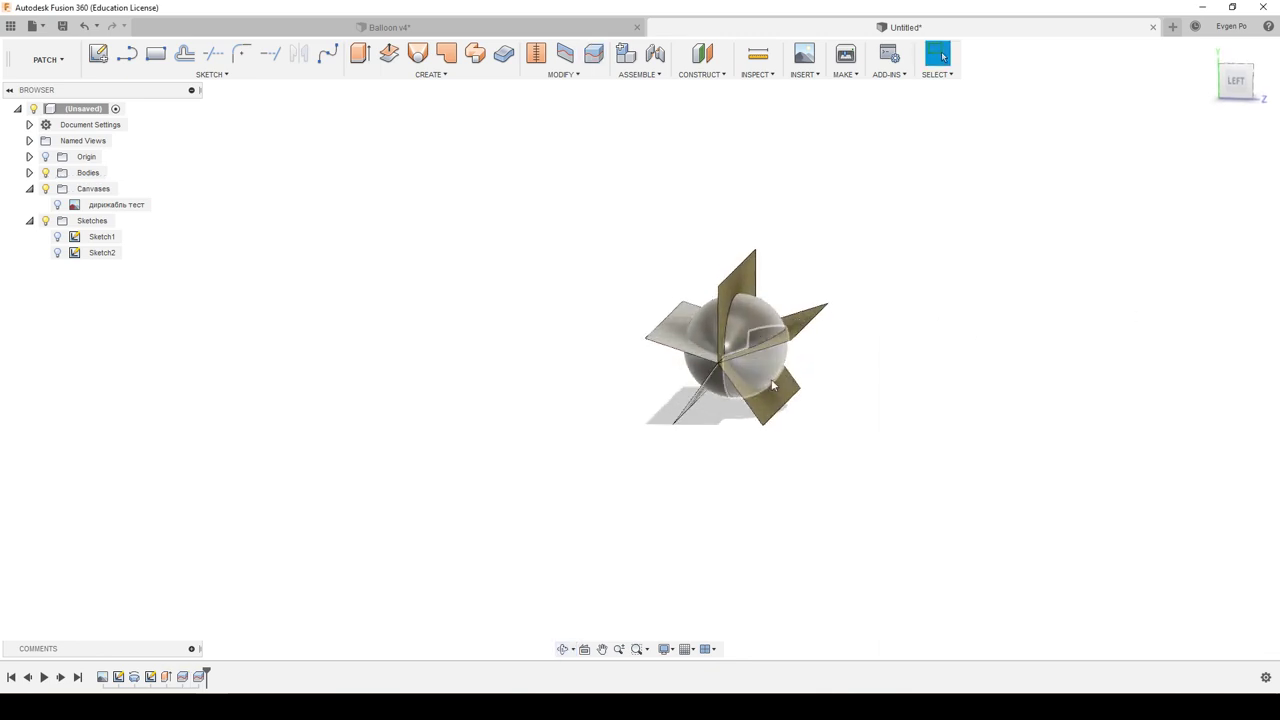
pyautogui.scroll(2, 769, 374)
pyautogui.click(775, 418)
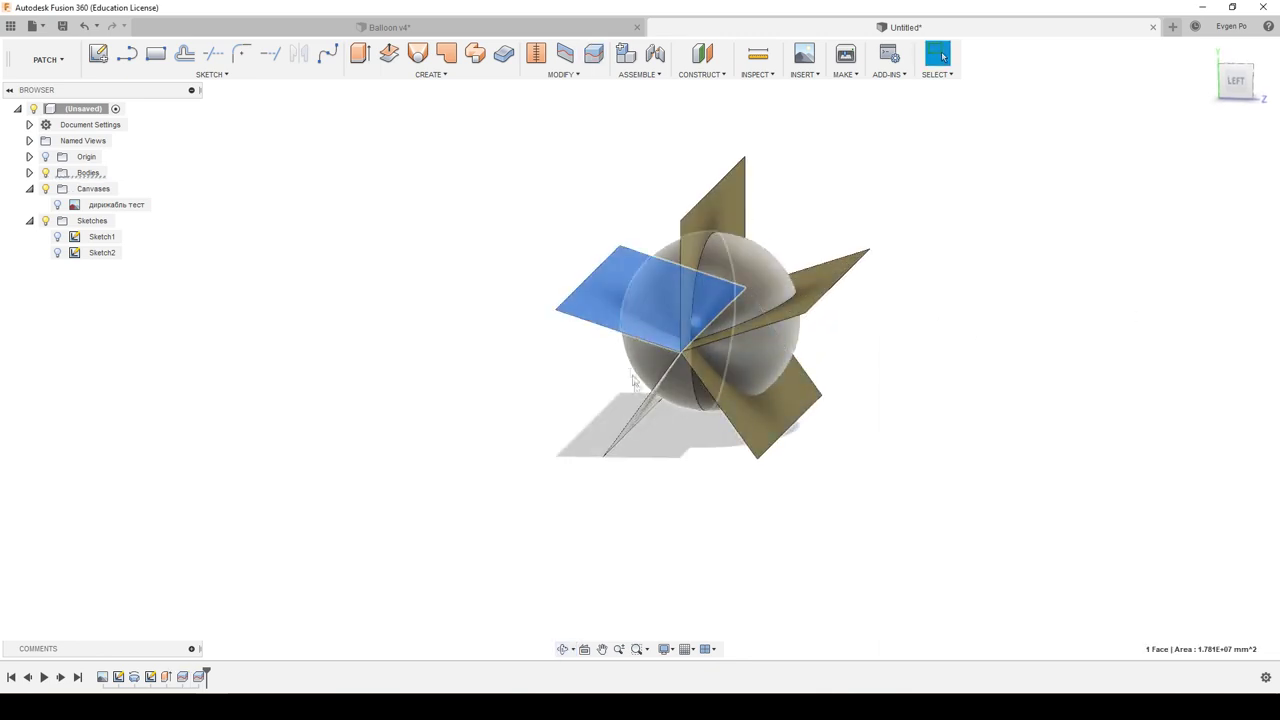
pyautogui.click(30, 173)
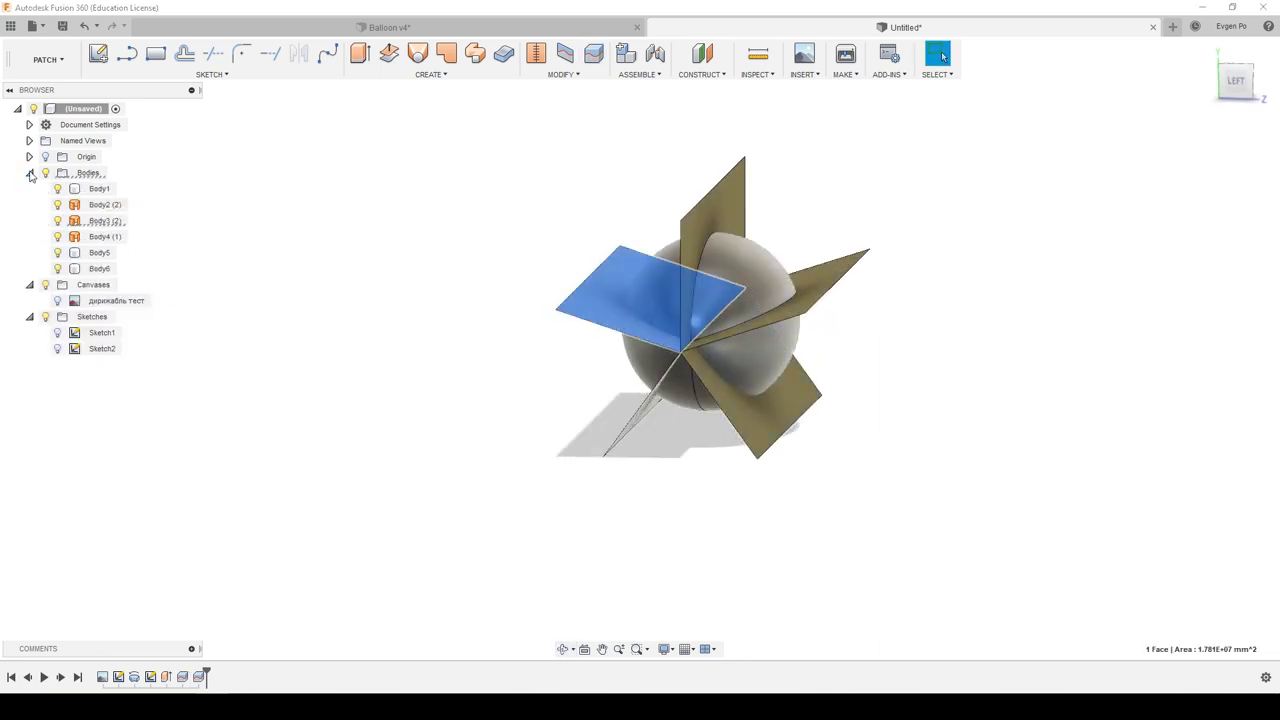
pyautogui.click(57, 236)
pyautogui.click(57, 220)
pyautogui.click(57, 204)
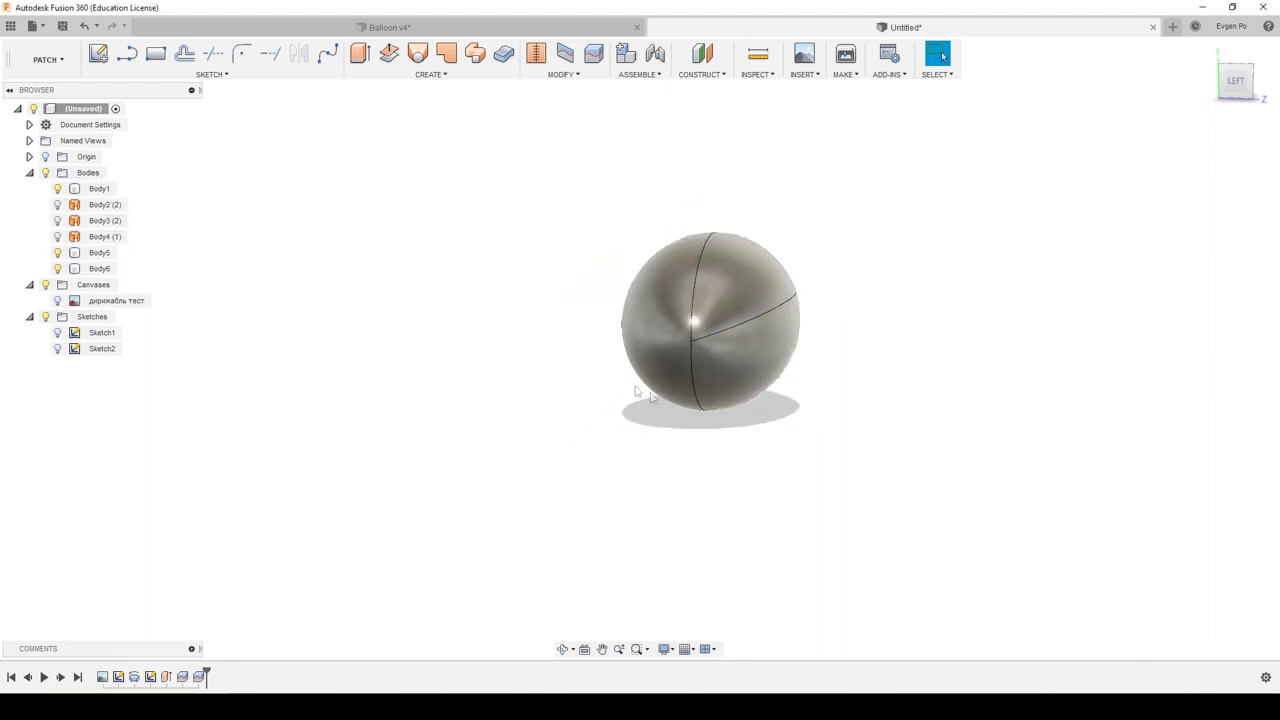
# Select Body1, clear the selection, and toggle Sketch1's visibility.
pyautogui.keyDown('shift'); pyautogui.moveTo(636, 391); pyautogui.dragTo(745, 285, button='middle'); pyautogui.keyUp('shift')
pyautogui.click(745, 285)
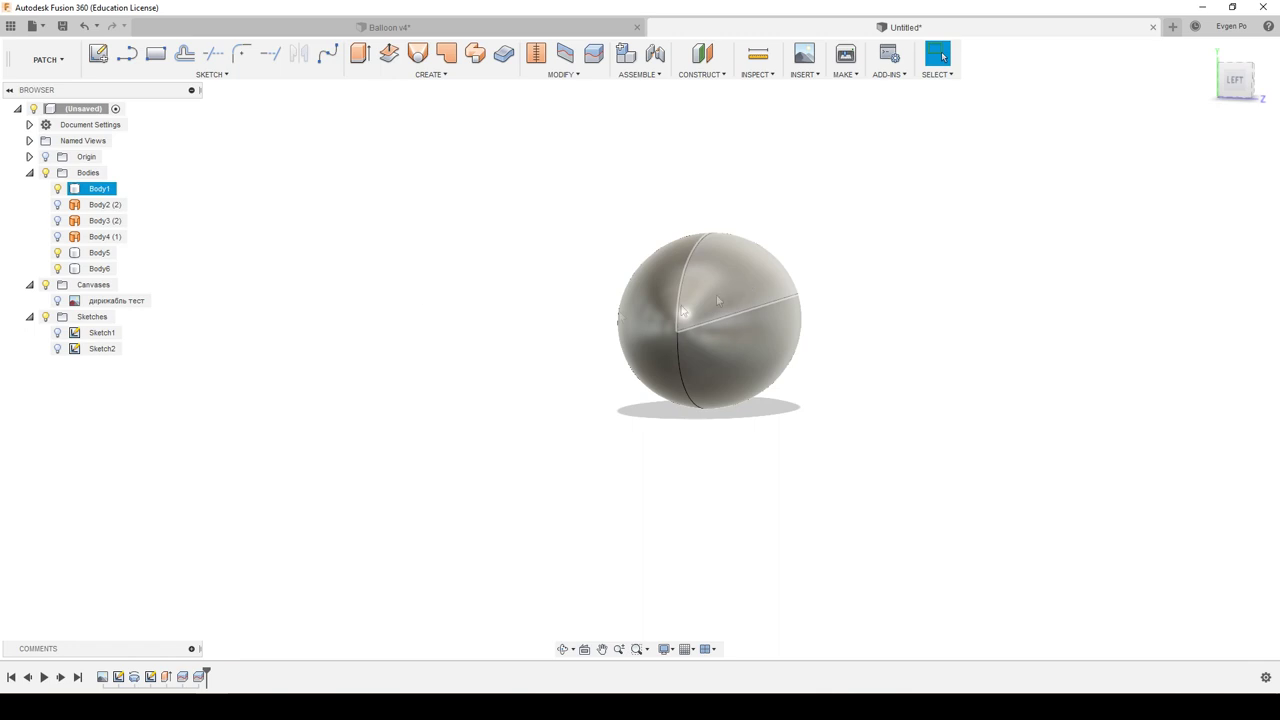
pyautogui.press('Escape')
pyautogui.click(57, 333)
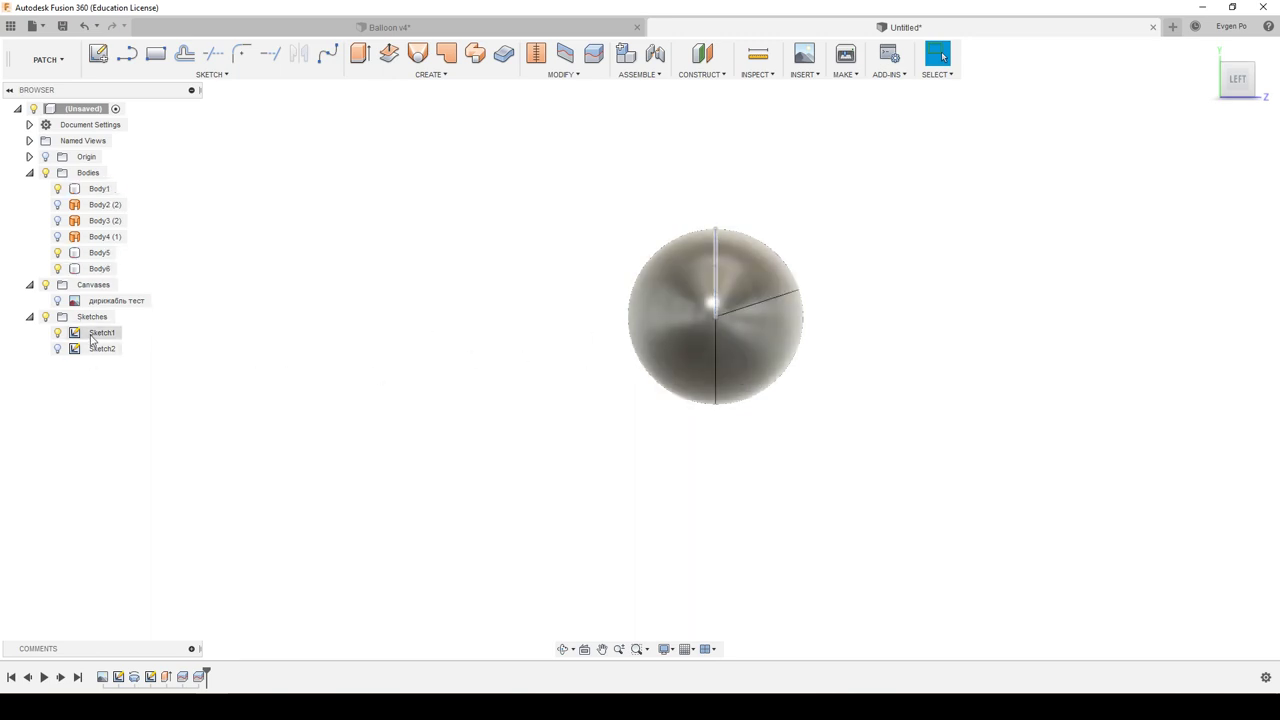
# Hide Body5 and Body6, then orbit to inspect the remaining dome piece.
pyautogui.click(58, 252)
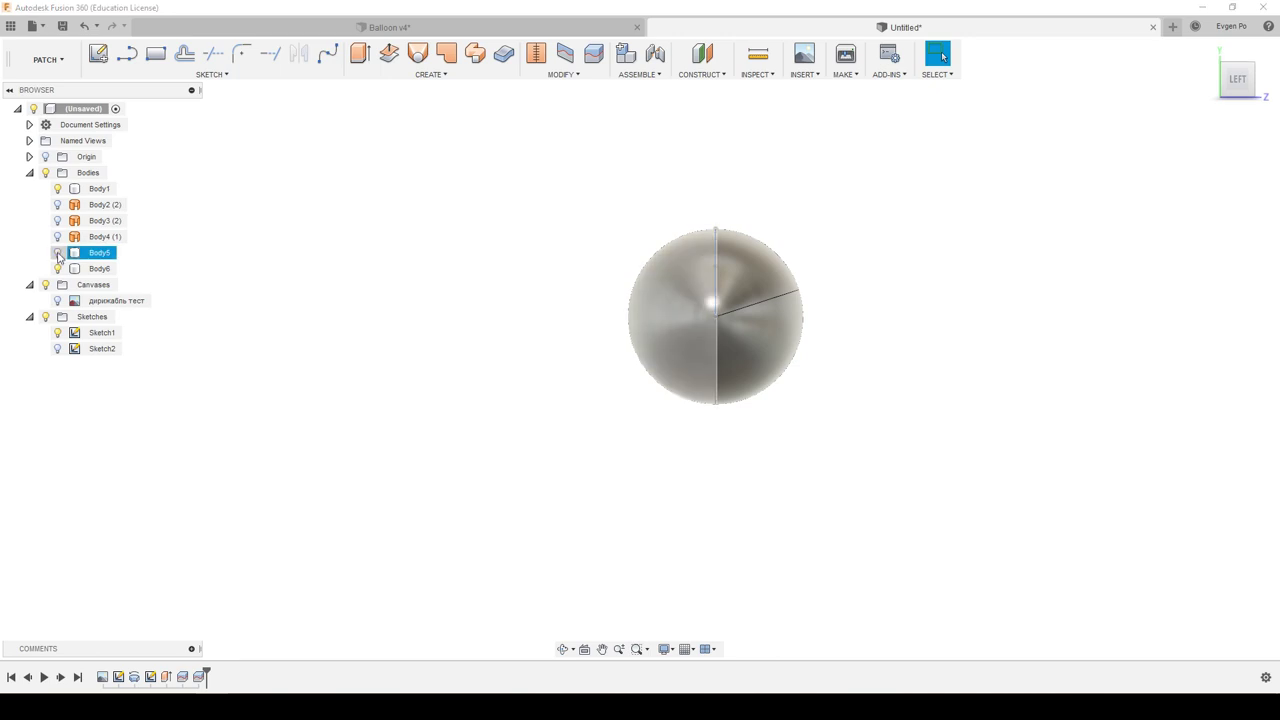
pyautogui.click(58, 270)
pyautogui.moveTo(440, 266)
pyautogui.keyDown('shift'); pyautogui.mouseDown(button='middle')
pyautogui.moveTo(457, 281)
pyautogui.moveTo(448, 329)
pyautogui.mouseUp(button='middle'); pyautogui.keyUp('shift')
pyautogui.click(723, 323)
pyautogui.moveTo(634, 343)
pyautogui.keyDown('shift'); pyautogui.mouseDown(button='middle')
pyautogui.moveTo(614, 289)
pyautogui.moveTo(520, 291)
pyautogui.moveTo(586, 289)
pyautogui.moveTo(626, 314)
pyautogui.mouseUp(button='middle'); pyautogui.keyUp('shift')
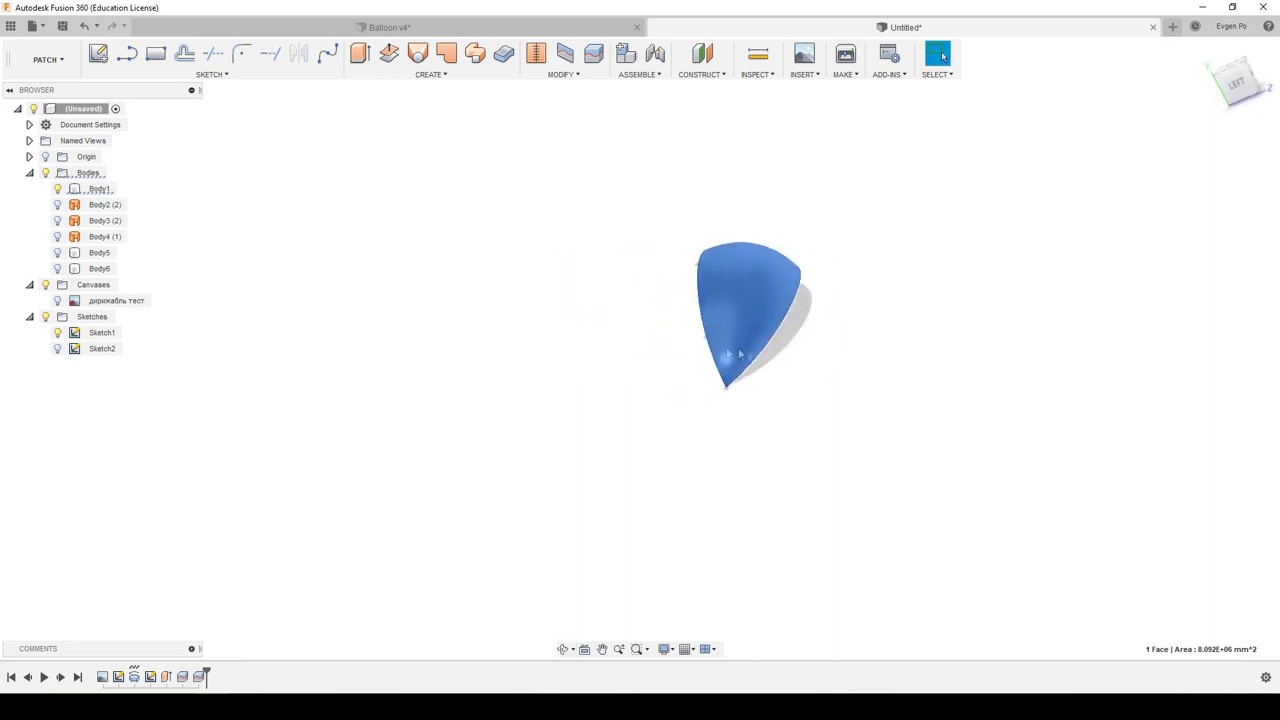
pyautogui.moveTo(573, 353)
pyautogui.keyDown('shift'); pyautogui.mouseDown(button='middle')
pyautogui.moveTo(580, 294)
pyautogui.moveTo(869, 251)
pyautogui.mouseUp(button='middle'); pyautogui.keyUp('shift')
pyautogui.moveTo(854, 303)
pyautogui.keyDown('shift'); pyautogui.mouseDown(button='middle')
pyautogui.moveTo(751, 271)
pyautogui.moveTo(657, 334)
pyautogui.mouseUp(button='middle'); pyautogui.keyUp('shift')
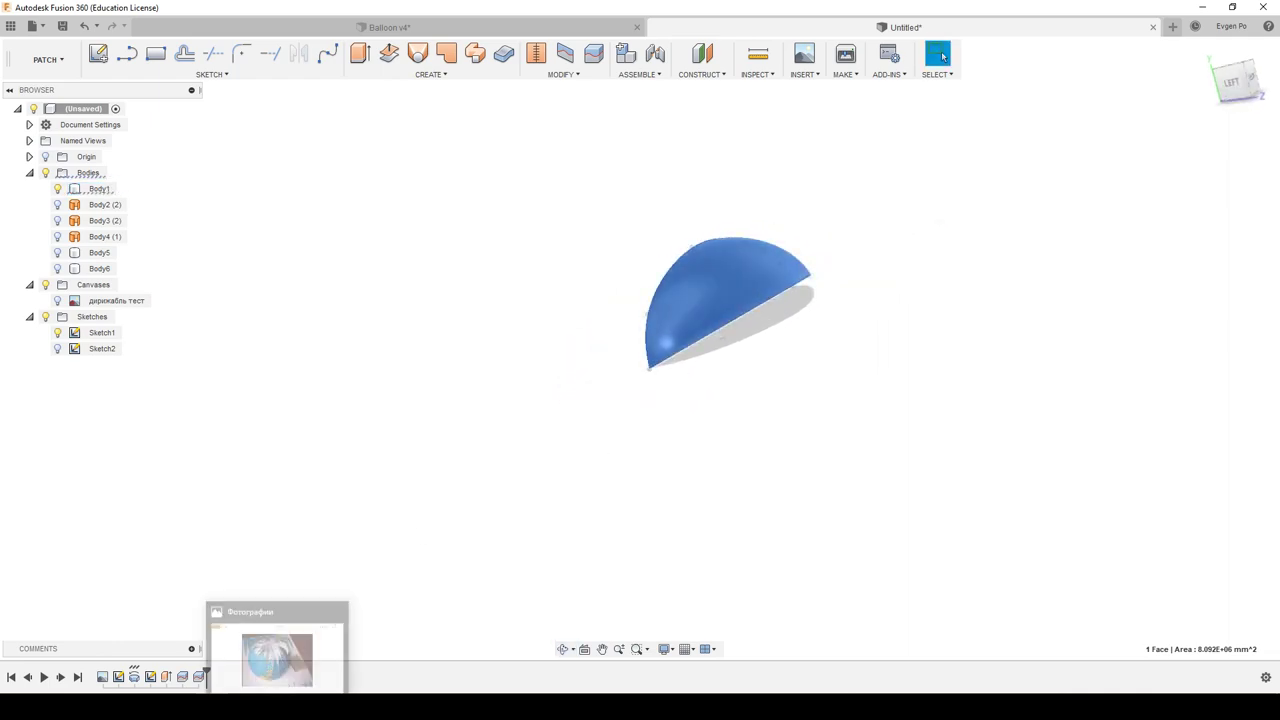
# View the reference balloon photo, return to the Left view, and select Sketch1.
pyautogui.click(275, 645)
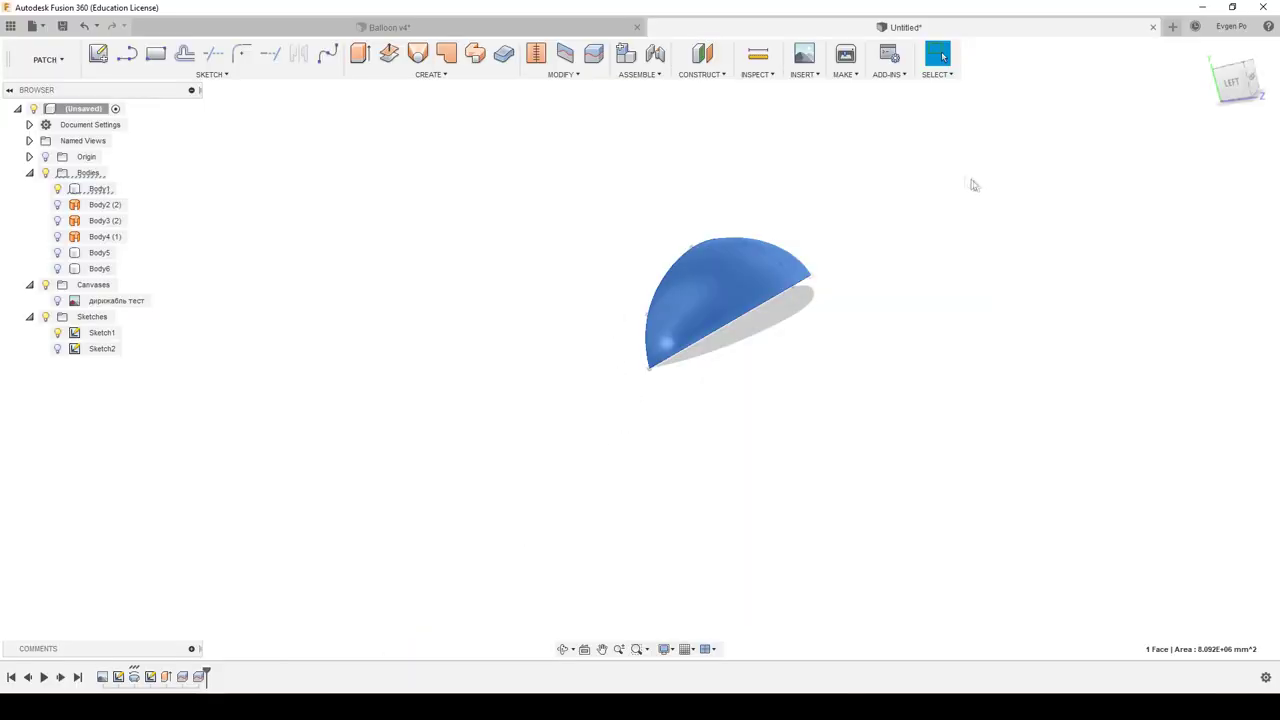
pyautogui.click(1232, 84)
pyautogui.click(103, 332)
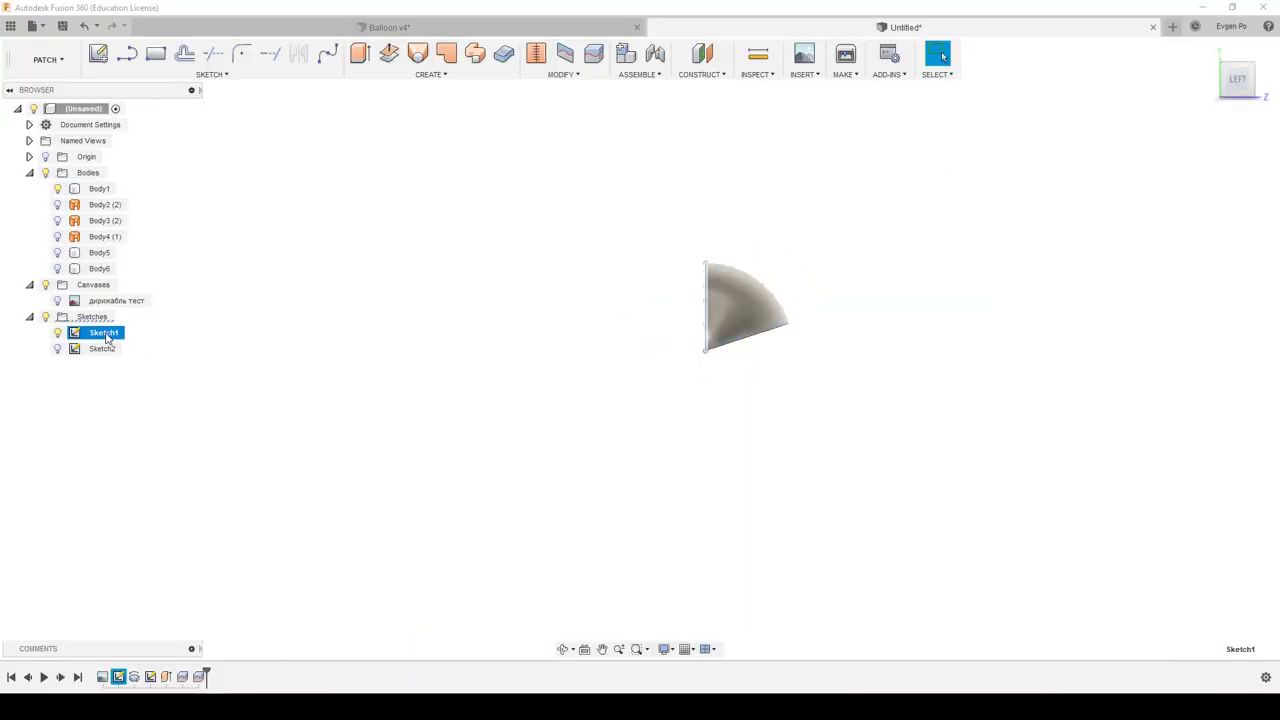
# Edit Sketch1 and include the sphere body's outline with Include 3D Geometry.
pyautogui.rightClick(106, 334)
pyautogui.click(244, 327)
pyautogui.rightClick(95, 335)
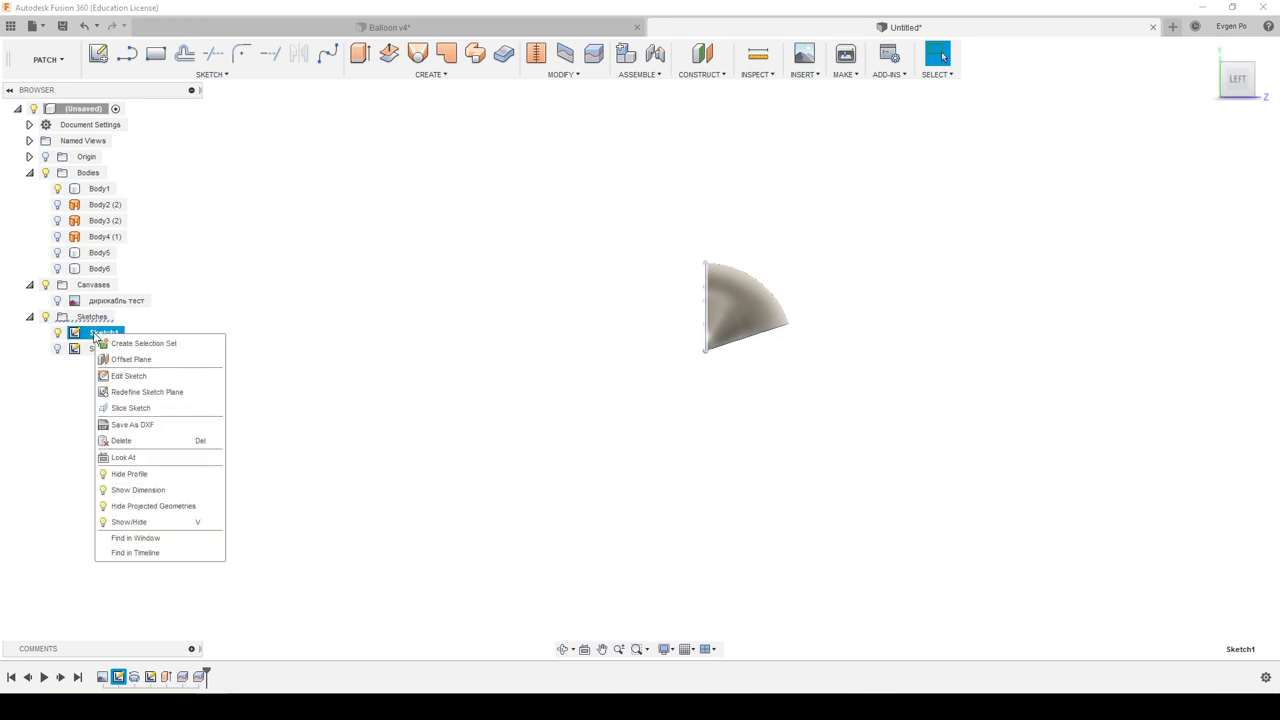
pyautogui.click(124, 375)
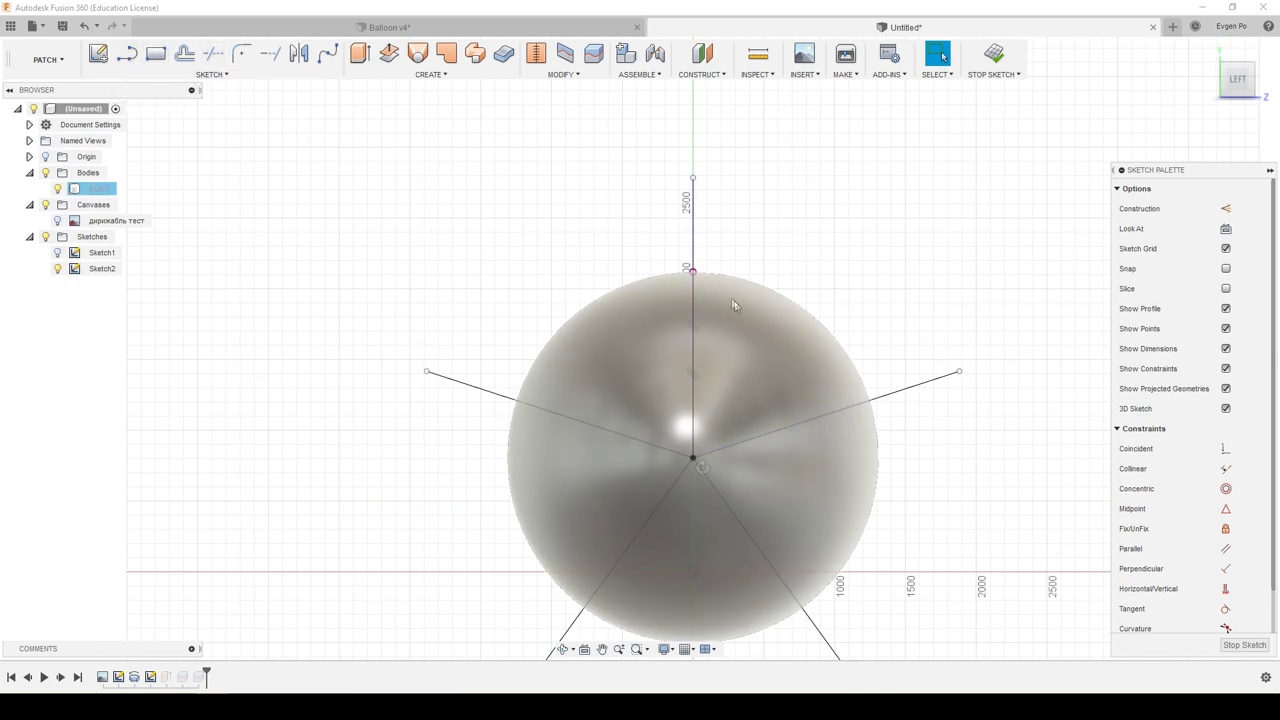
pyautogui.click(240, 78)
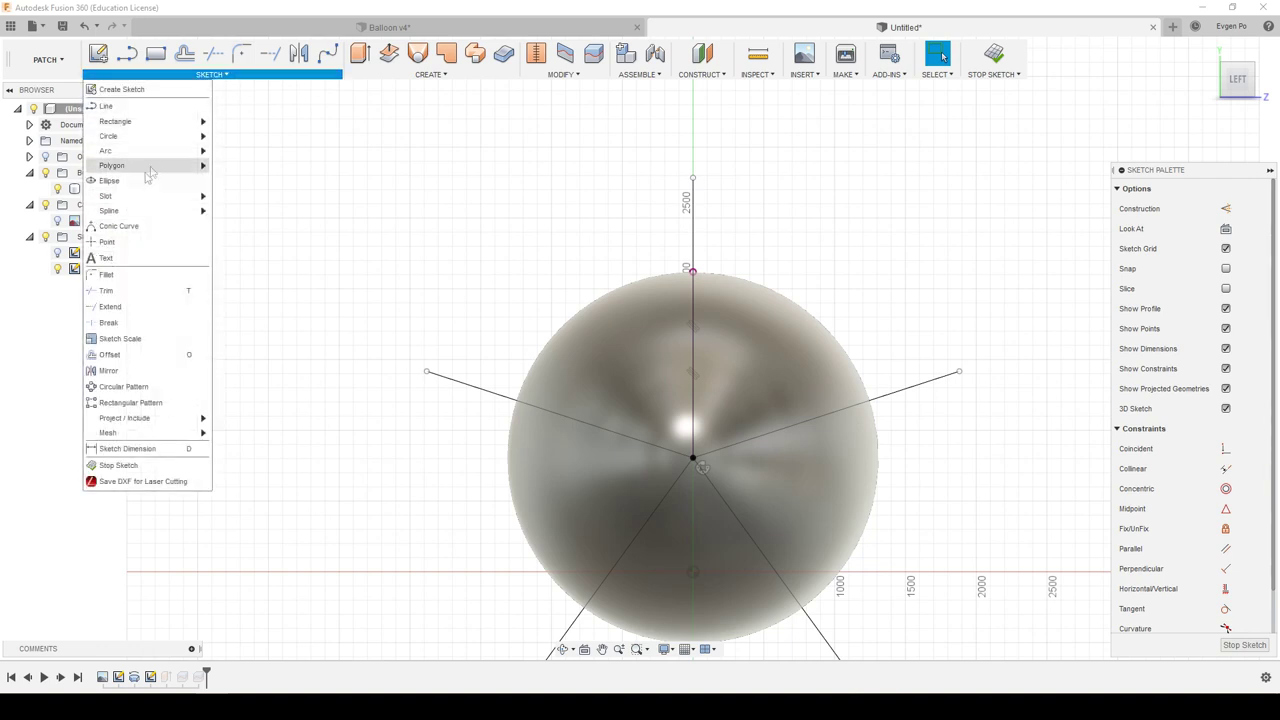
pyautogui.moveTo(125, 418)
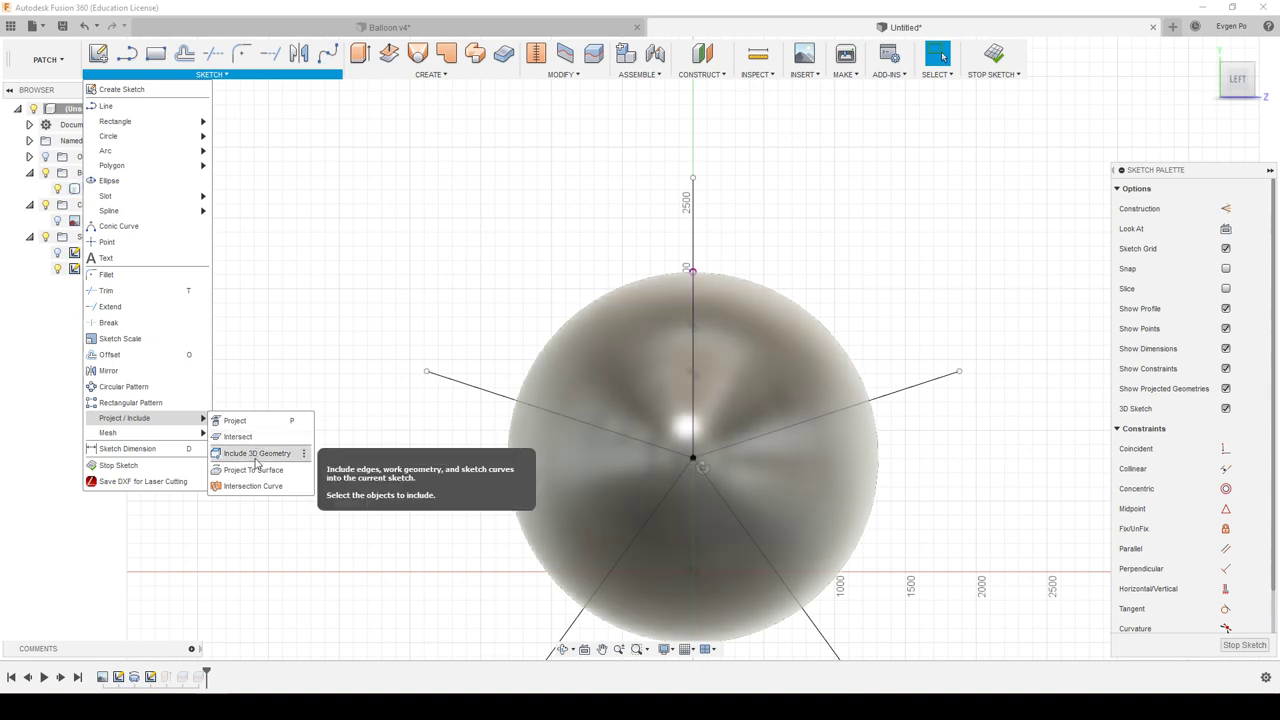
pyautogui.click(235, 421)
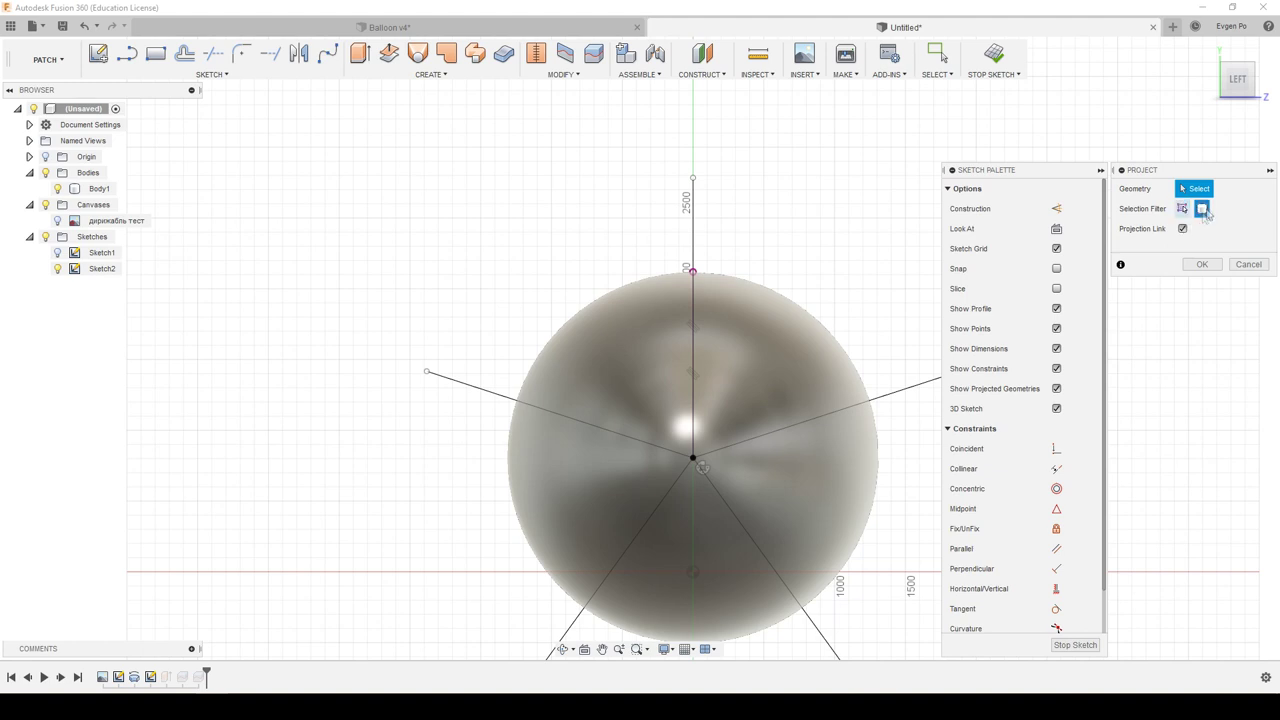
pyautogui.click(806, 363)
pyautogui.click(1204, 265)
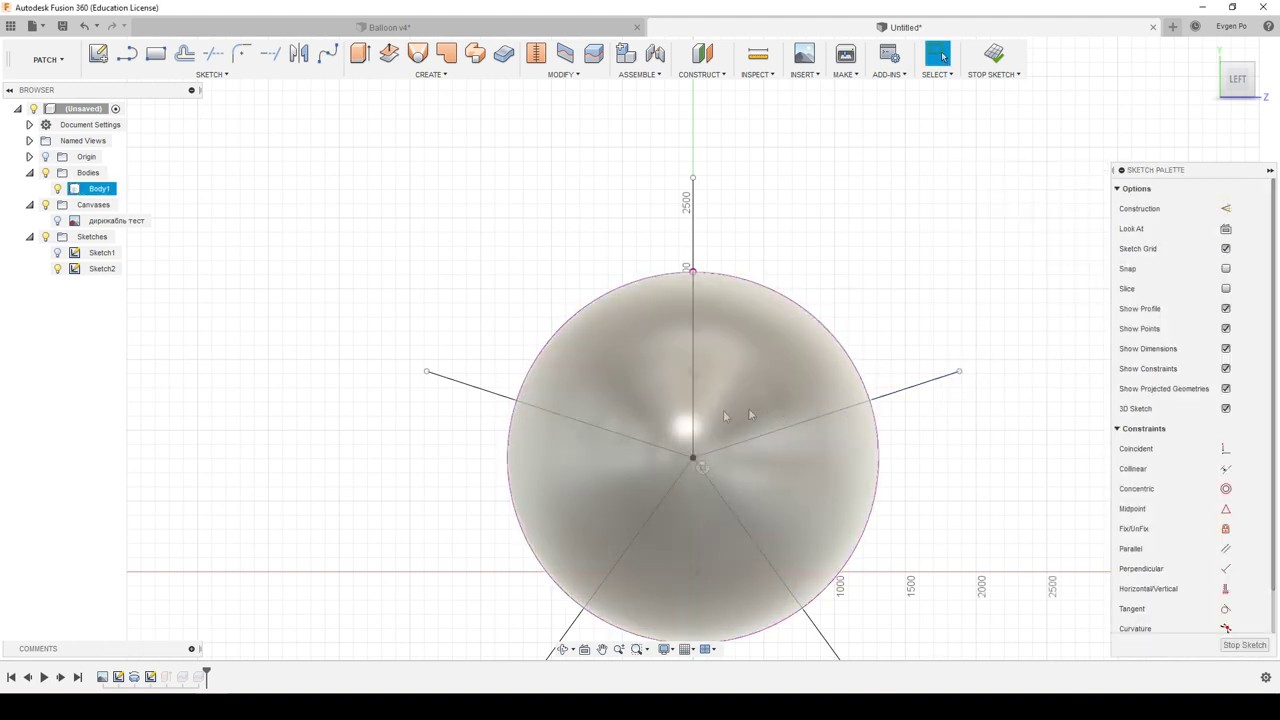
# Draw lines from the sphere centre to its outline and top, then start extruding the new radial line.
pyautogui.press('l')
pyautogui.click(693, 459)
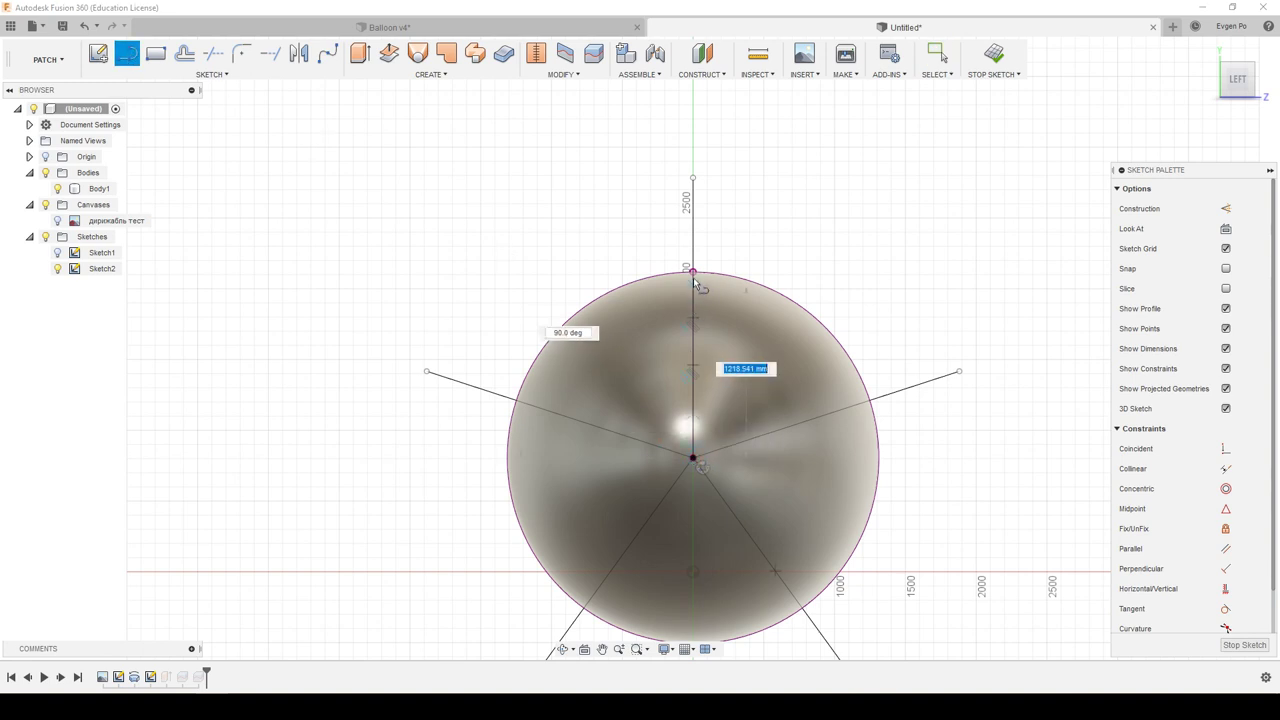
pyautogui.click(870, 401)
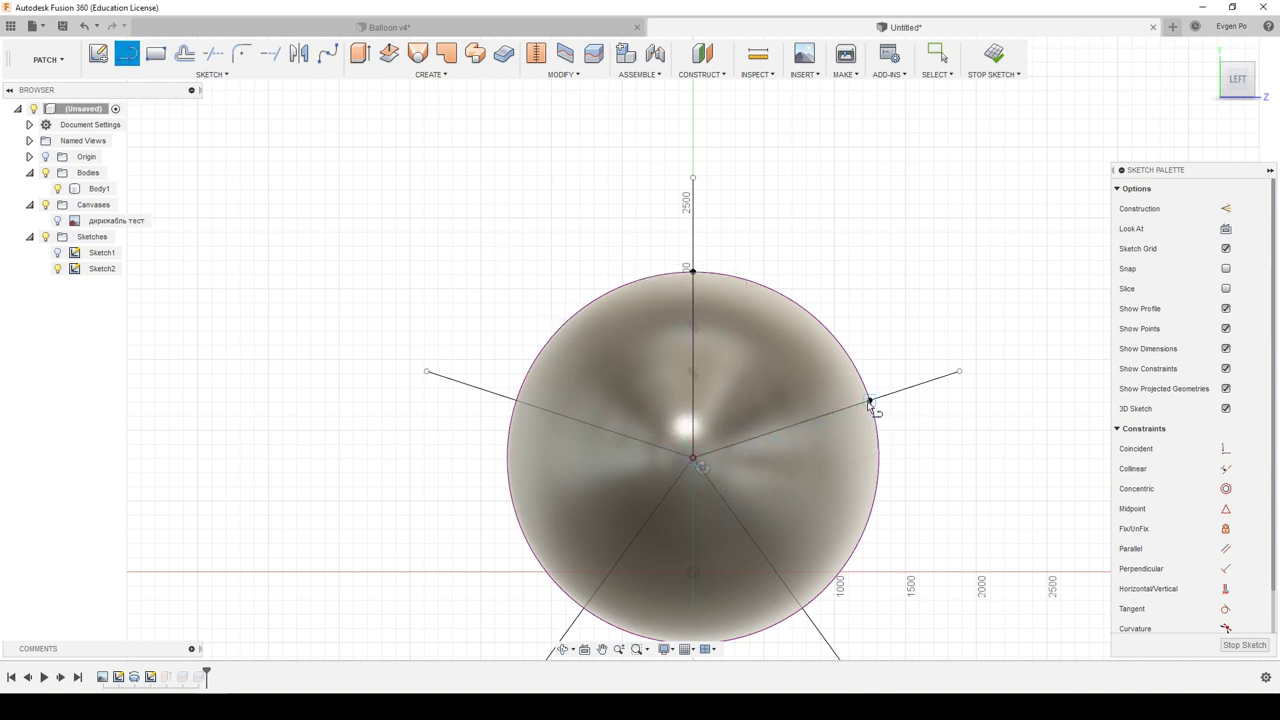
pyautogui.click(693, 271)
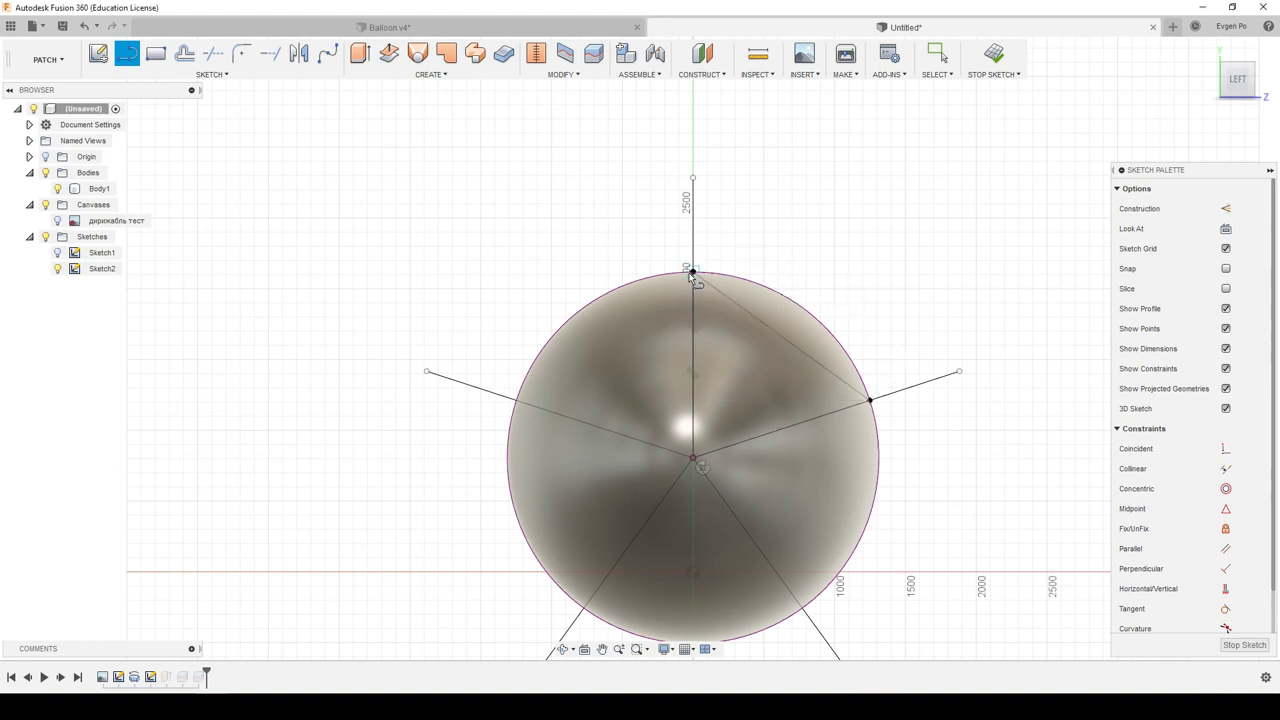
pyautogui.click(694, 459)
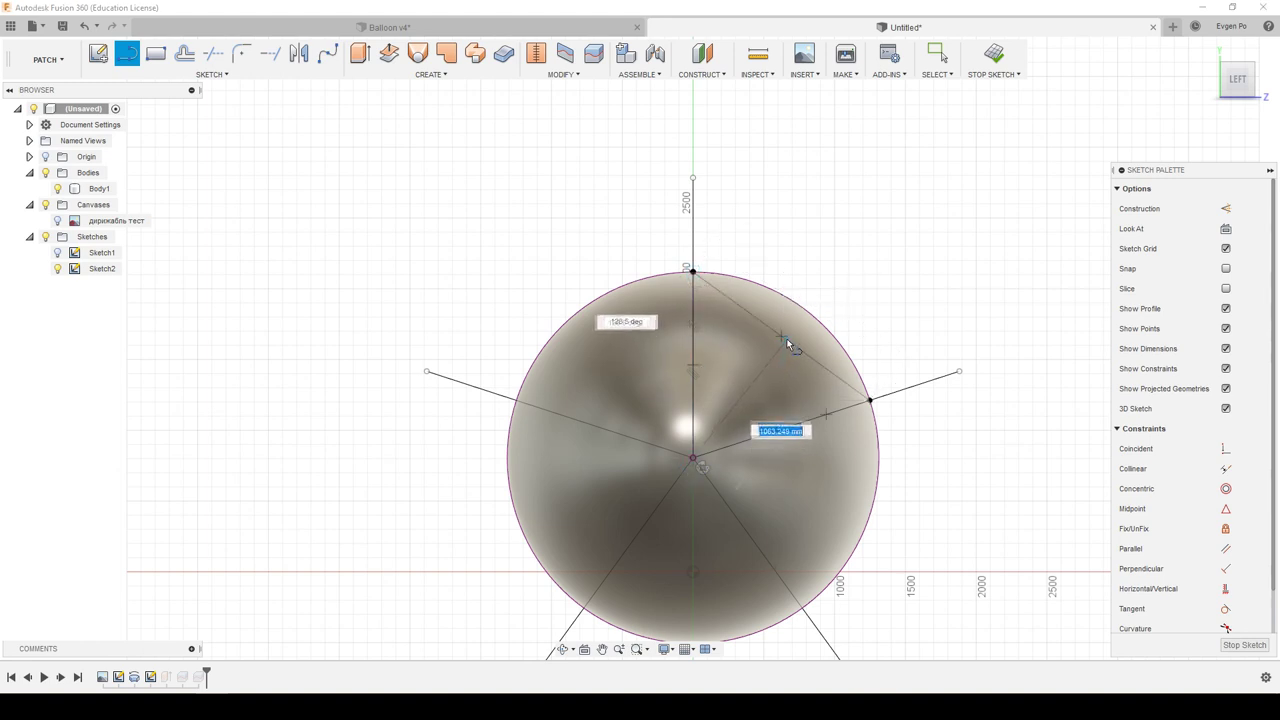
pyautogui.click(785, 335)
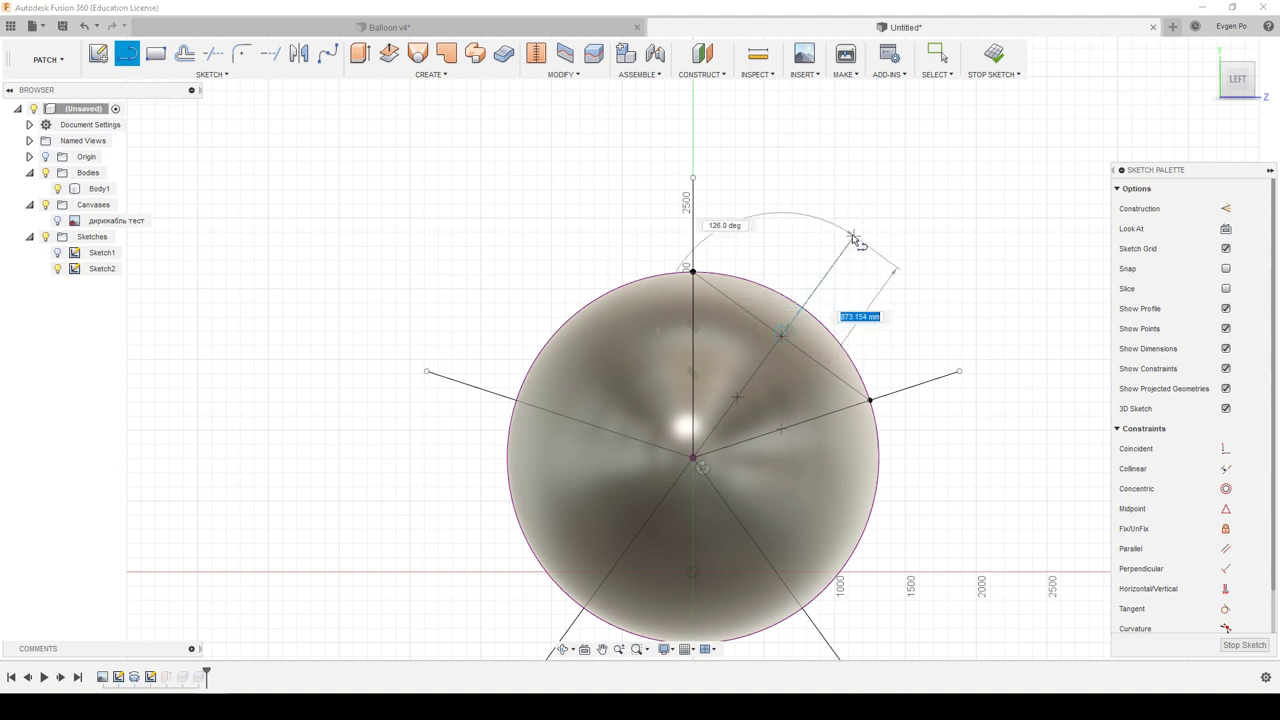
pyautogui.click(853, 236)
pyautogui.click(360, 53)
pyautogui.click(823, 288)
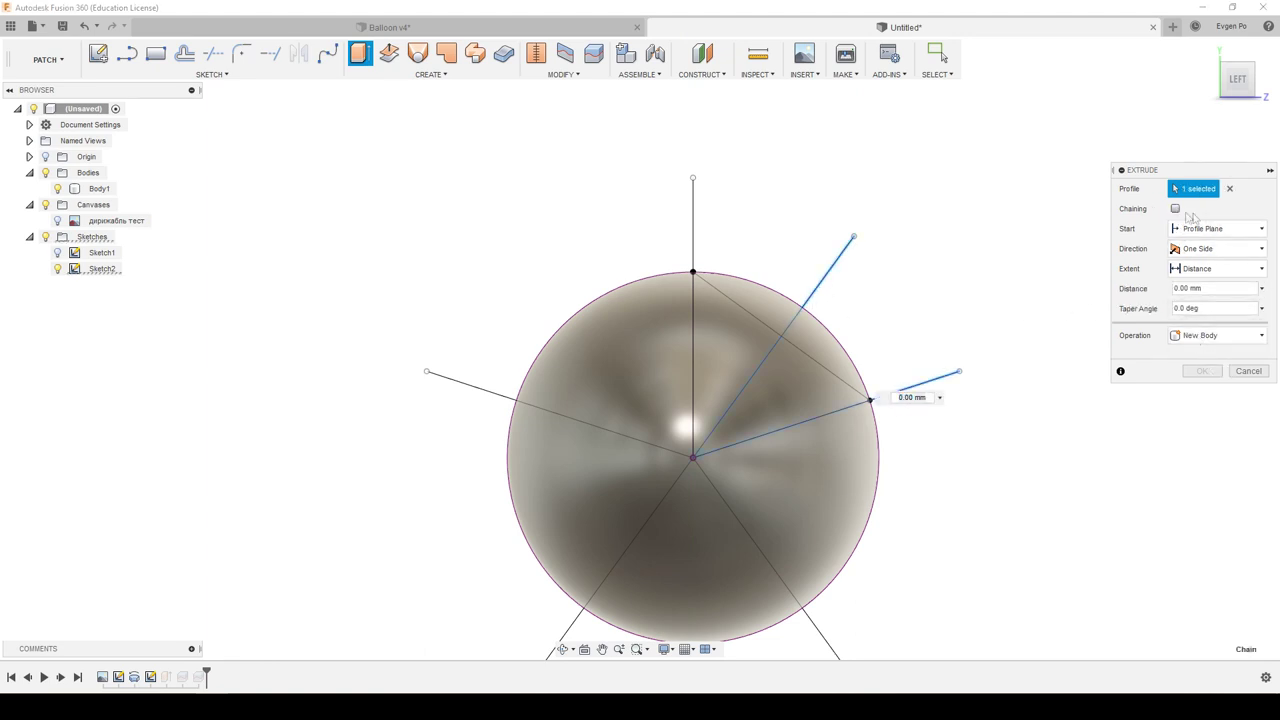
# Extrude only the outward radial line into a Symmetric -6900 mm surface.
pyautogui.click(1231, 189)
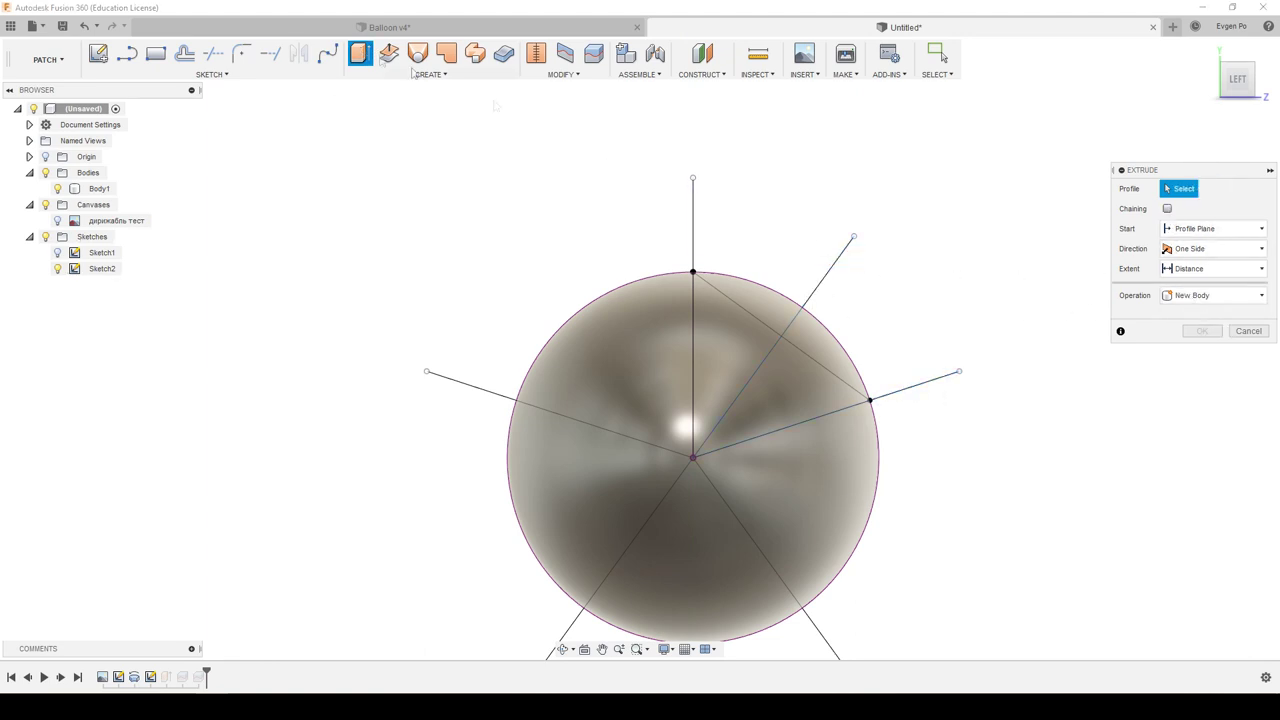
pyautogui.click(767, 358)
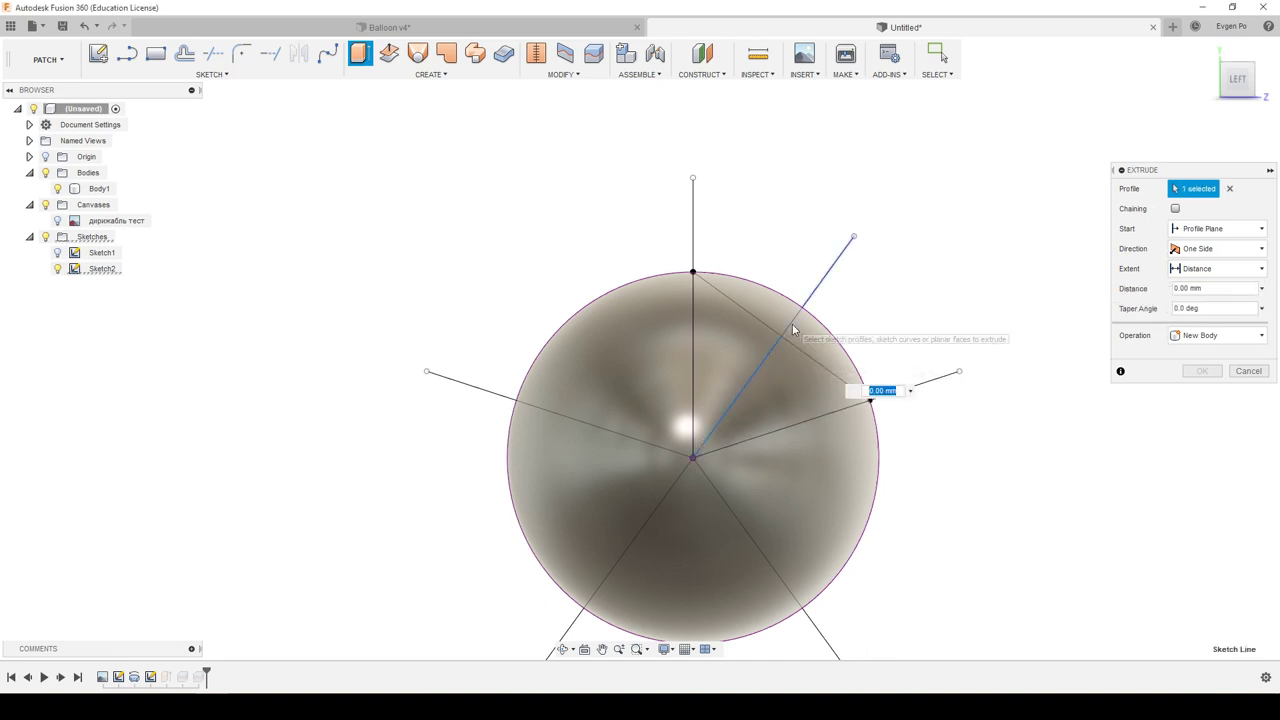
pyautogui.keyDown('shift'); pyautogui.moveTo(793, 330); pyautogui.dragTo(833, 328, button='middle'); pyautogui.keyUp('shift')
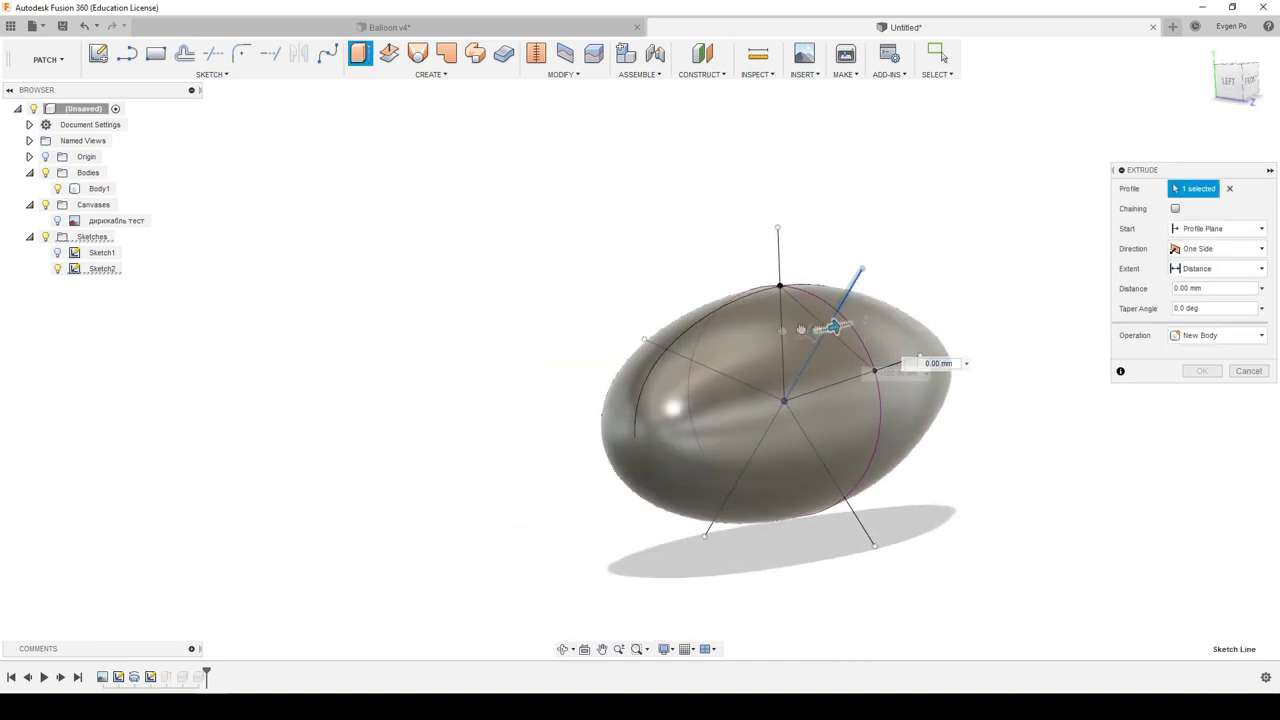
pyautogui.moveTo(833, 328); pyautogui.dragTo(475, 415)
pyautogui.click(1220, 248)
pyautogui.click(1200, 298)
pyautogui.click(1202, 390)
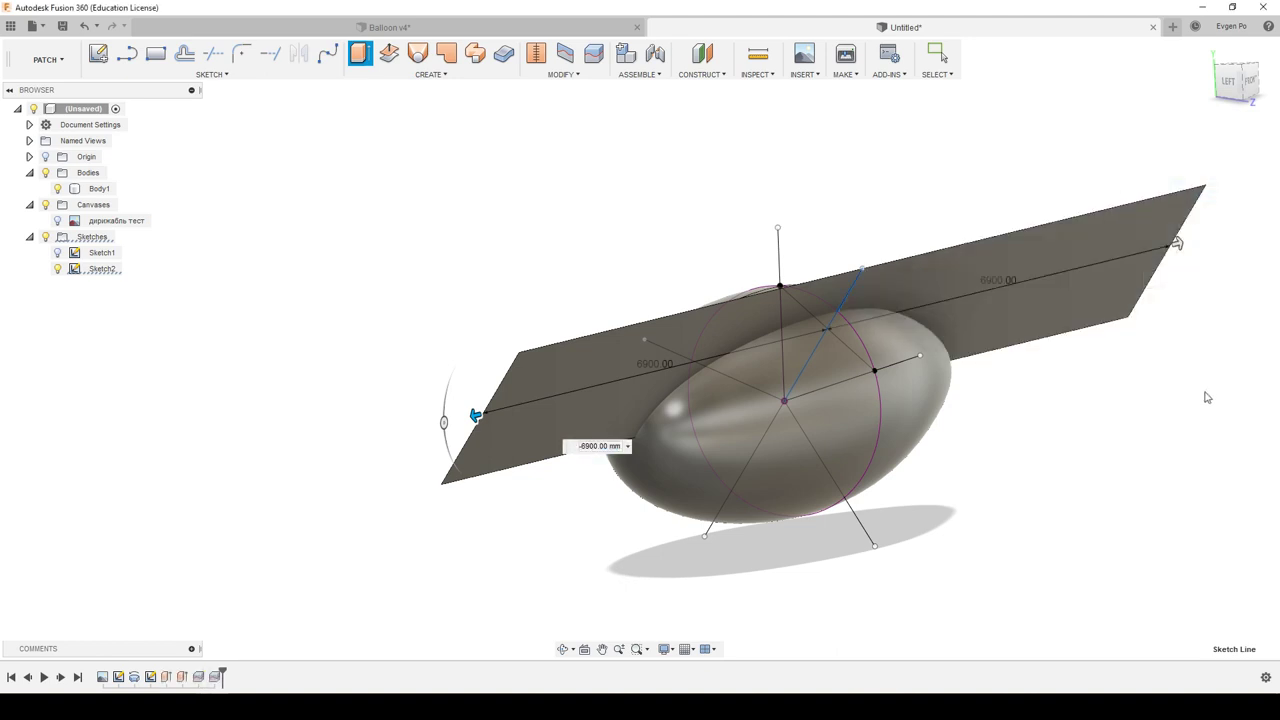
pyautogui.moveTo(349, 371)
pyautogui.keyDown('shift'); pyautogui.mouseDown(button='middle')
pyautogui.moveTo(483, 314)
pyautogui.moveTo(54, 365)
pyautogui.moveTo(459, 368)
pyautogui.moveTo(420, 351)
pyautogui.moveTo(379, 369)
pyautogui.mouseUp(button='middle'); pyautogui.keyUp('shift')
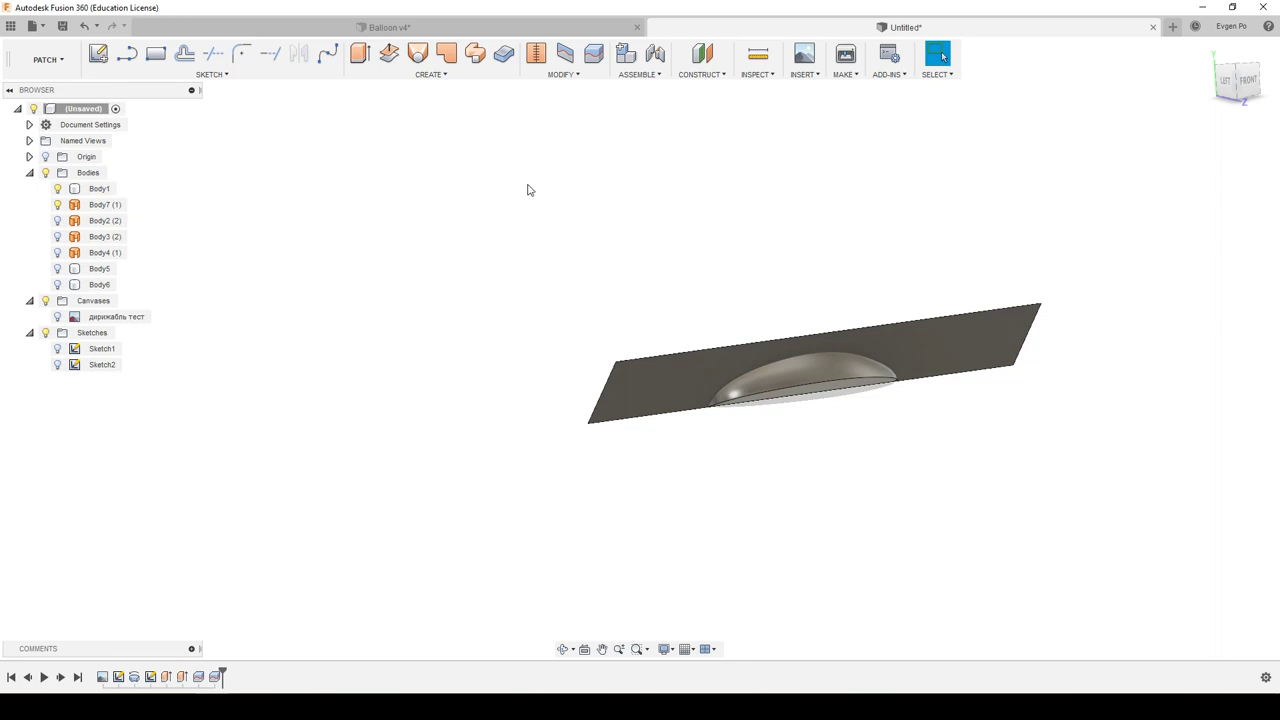
# Set up Split Body on hull Body1 with the new 6900 mm plane as cutter.
pyautogui.click(593, 54)
pyautogui.click(812, 368)
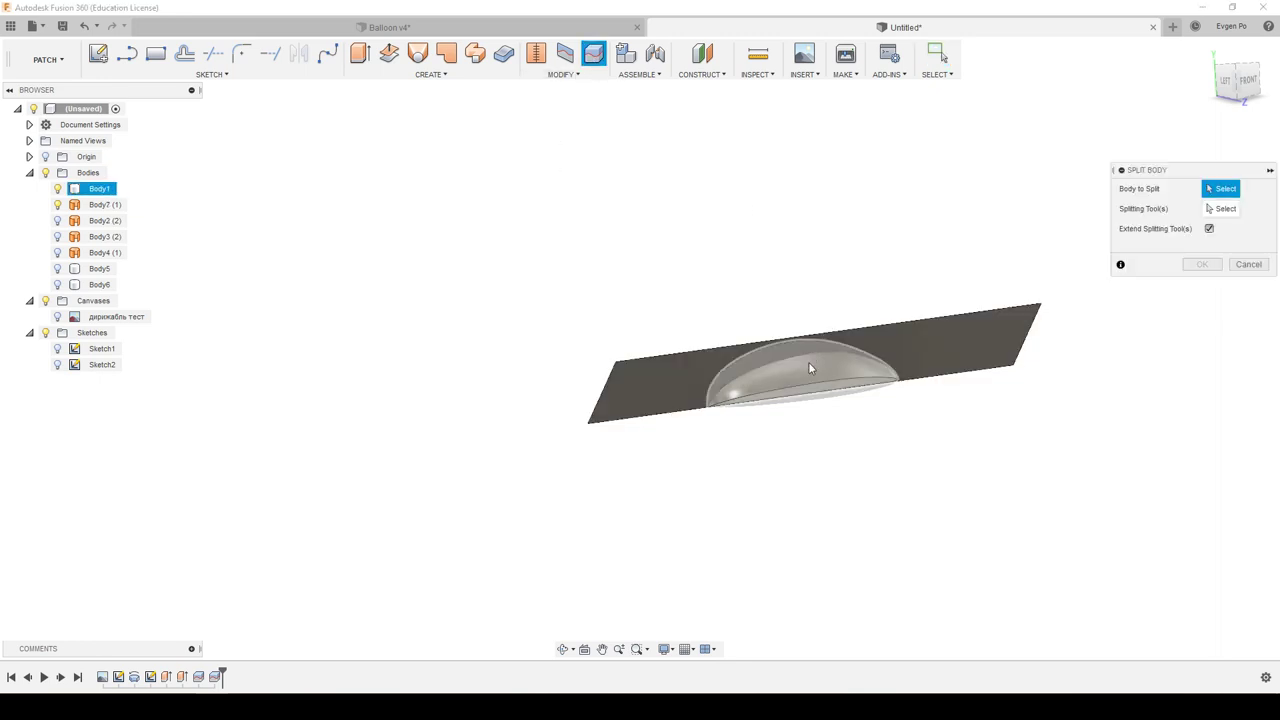
pyautogui.click(1243, 212)
pyautogui.click(988, 364)
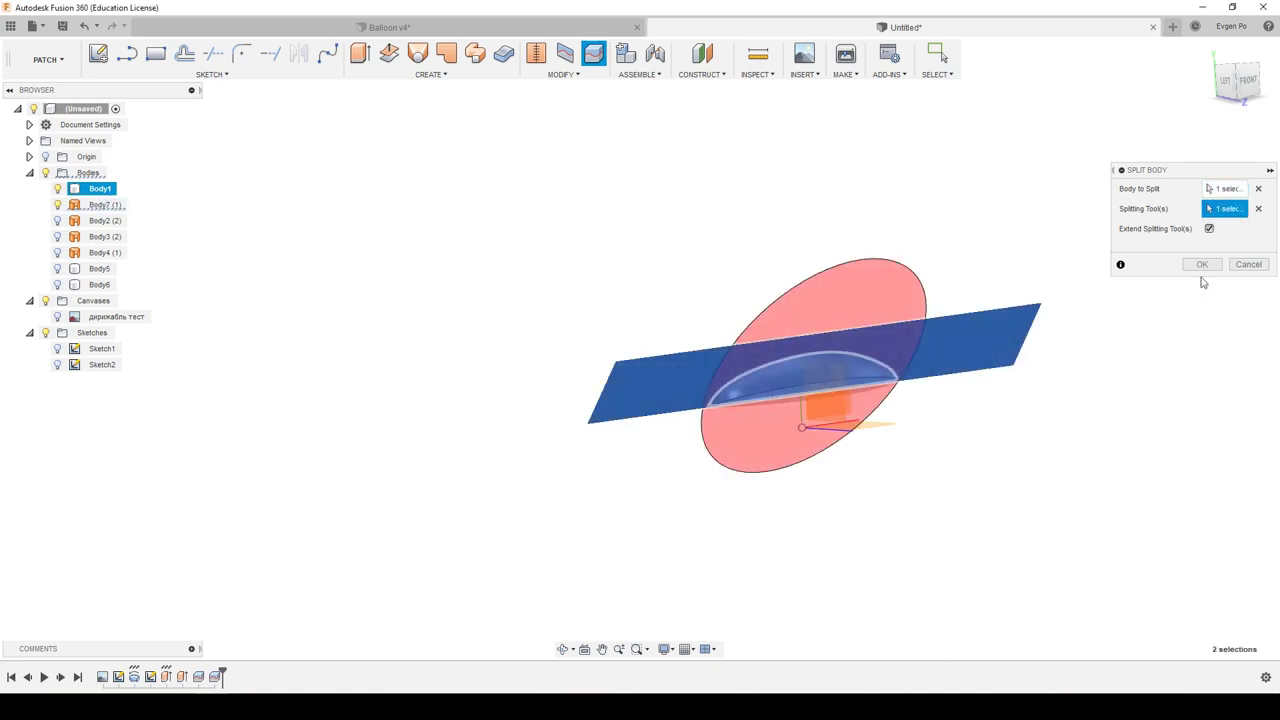
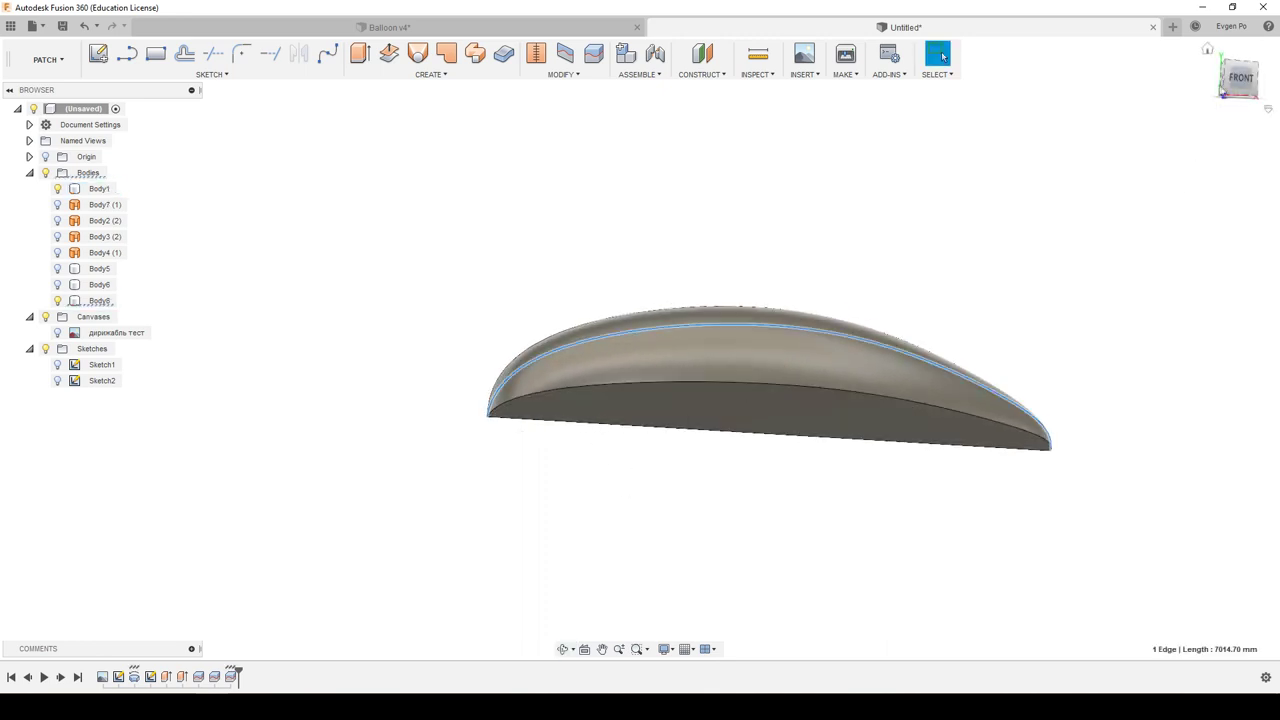
# From the front view, create a new sketch on a plane through the hull's left-end corner.
pyautogui.click(1240, 83)
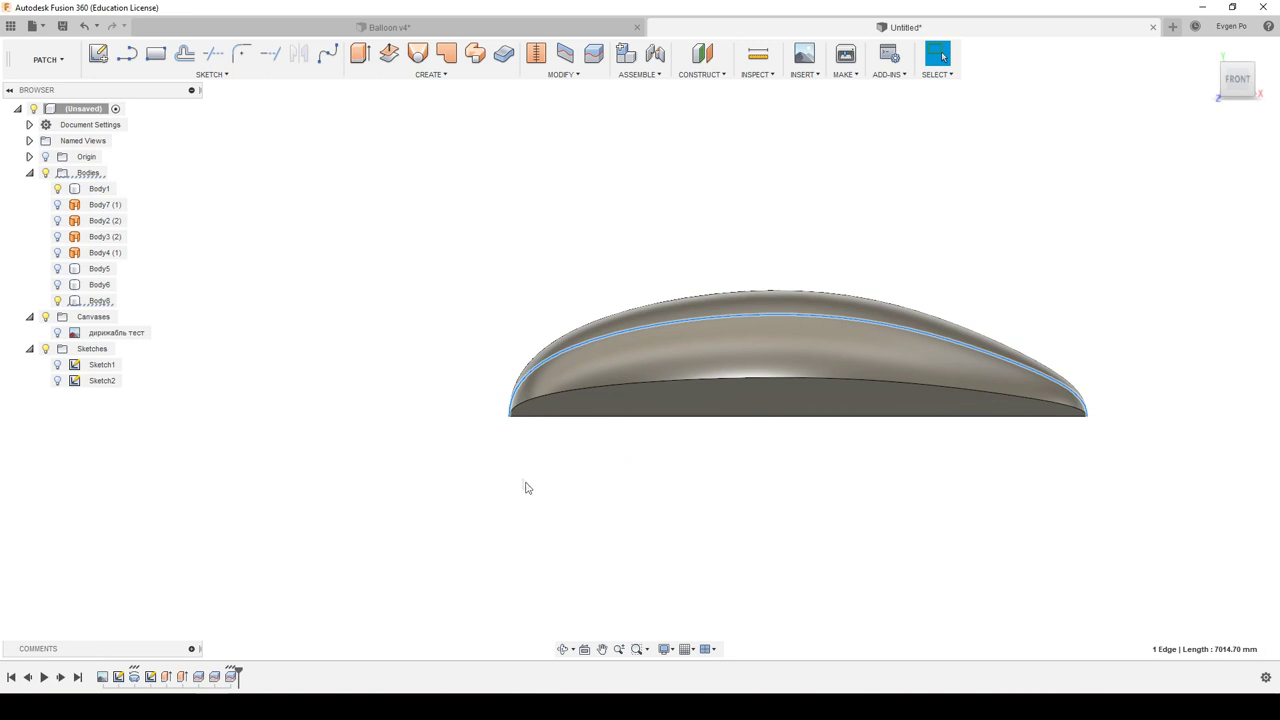
pyautogui.scroll(5, 522, 457)
pyautogui.scroll(2, 492, 380)
pyautogui.click(491, 373)
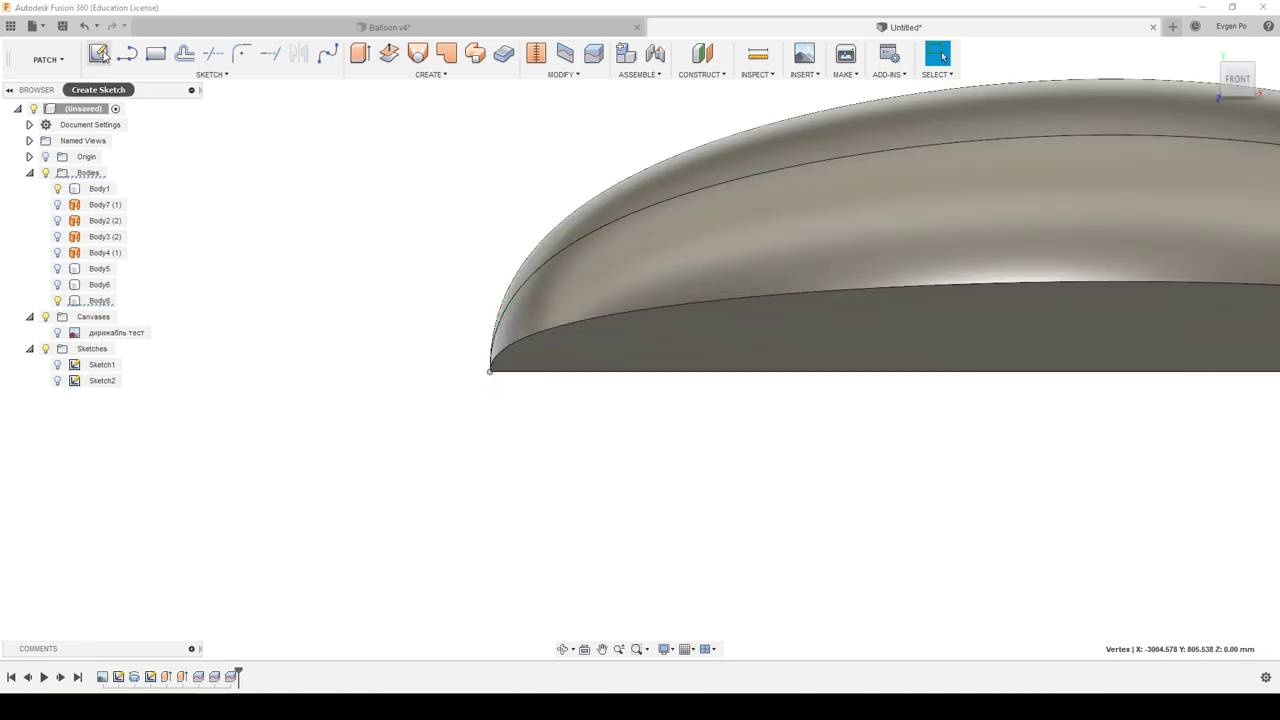
pyautogui.click(99, 55)
pyautogui.click(945, 432)
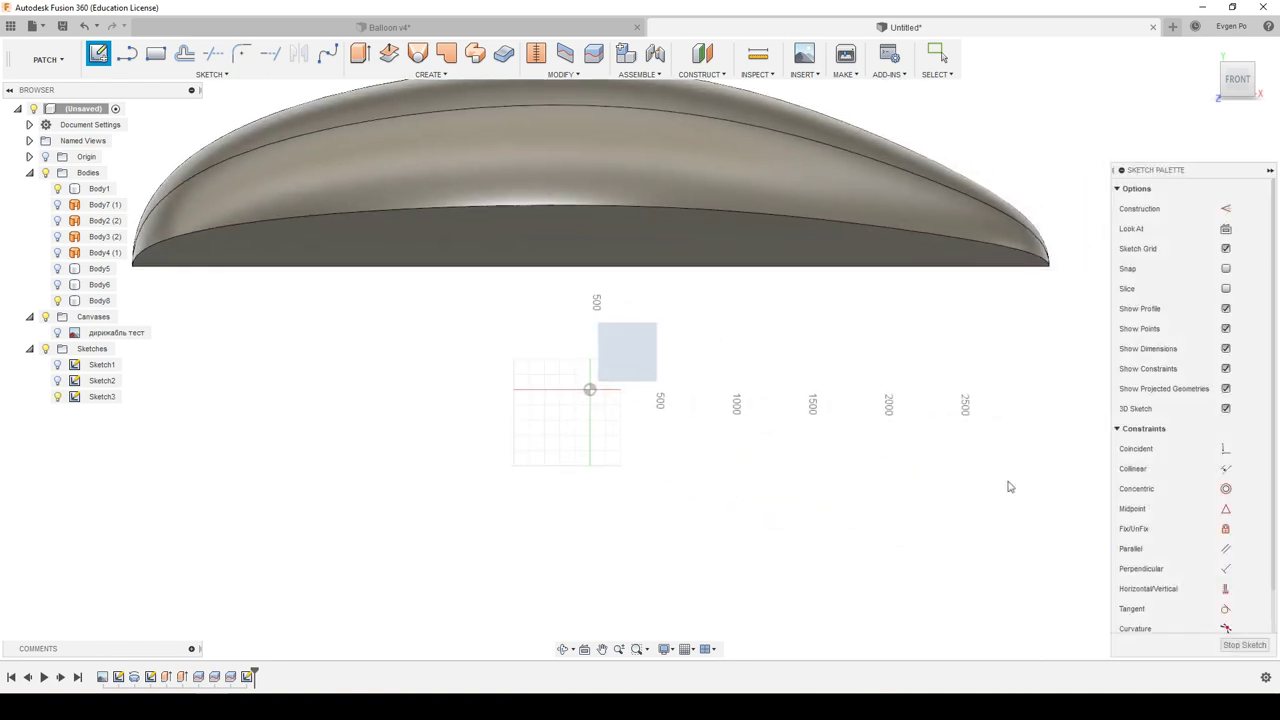
# Orbit and zoom the view to the hull's left tip.
pyautogui.scroll(-3, 1008, 487)
pyautogui.scroll(3, 618, 337)
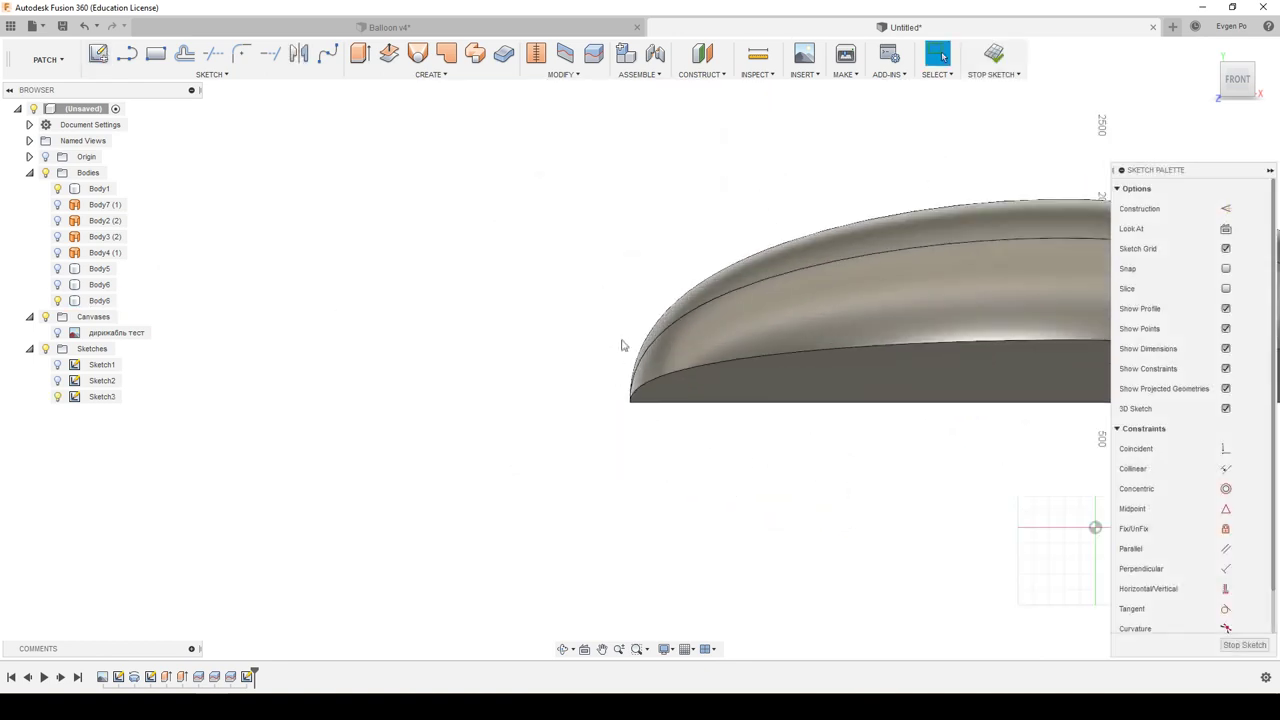
pyautogui.scroll(1, 621, 345)
pyautogui.scroll(1, 626, 349)
pyautogui.keyDown('shift'); pyautogui.moveTo(628, 355); pyautogui.dragTo(640, 332, button='middle'); pyautogui.keyUp('shift')
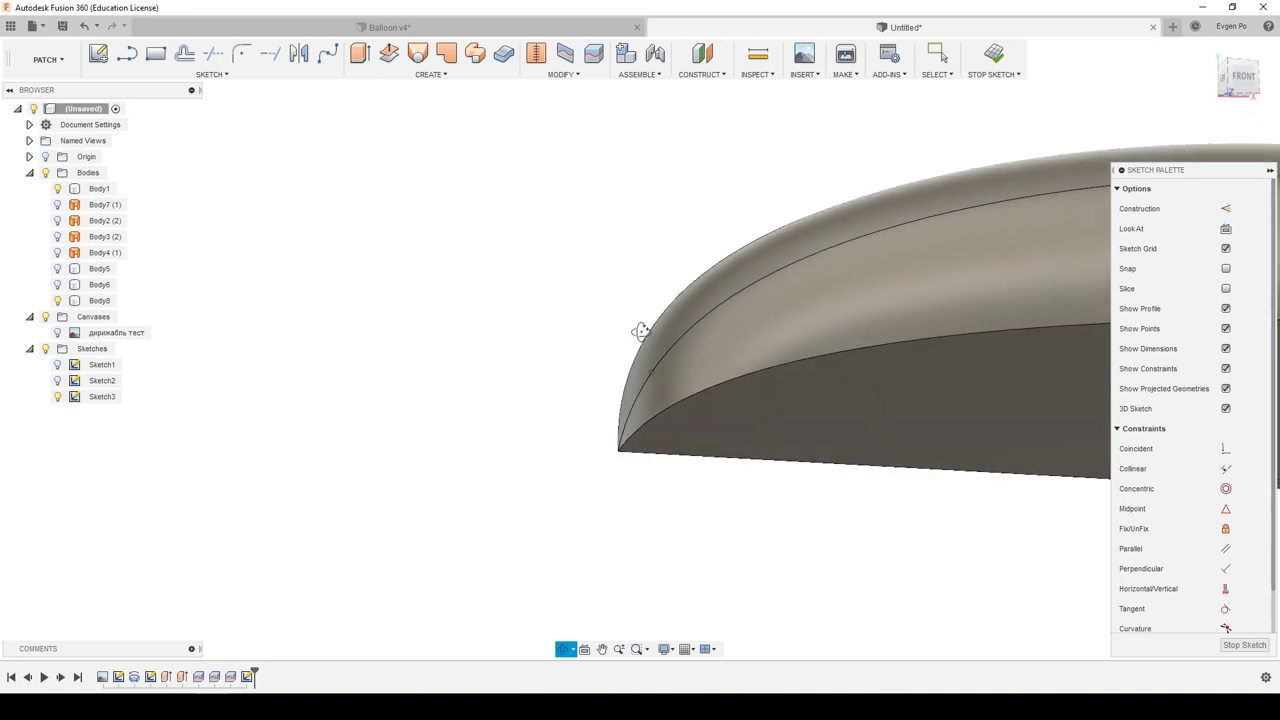
pyautogui.keyDown('shift'); pyautogui.moveTo(640, 332); pyautogui.dragTo(631, 340, button='middle'); pyautogui.keyUp('shift')
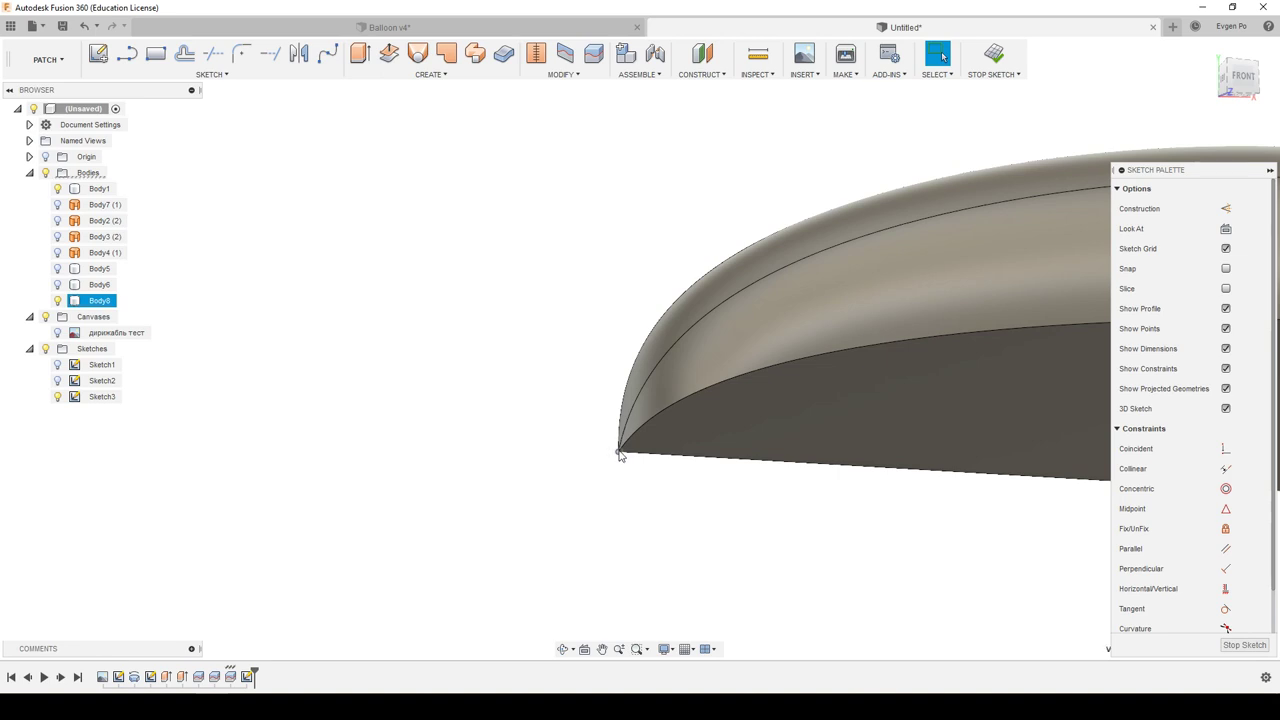
pyautogui.click(127, 53)
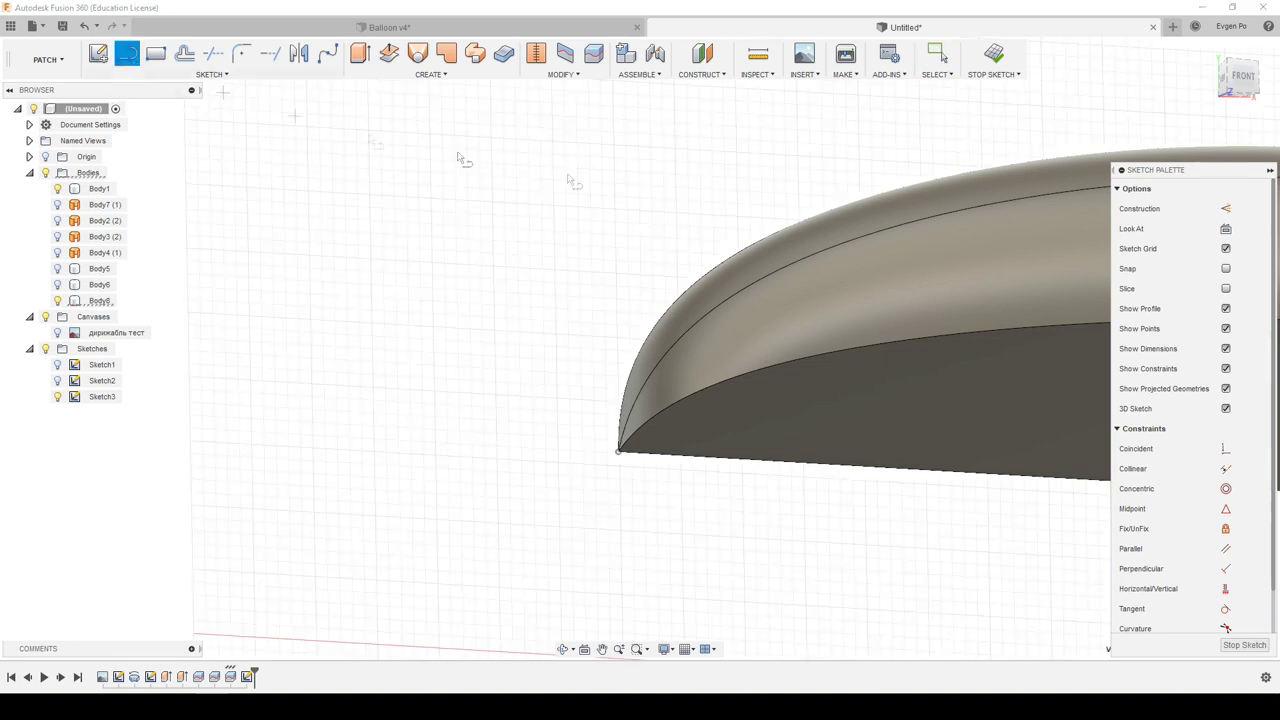
# Project the hull's bottom edge into Sketch3 as a single edge.
pyautogui.click(1242, 78)
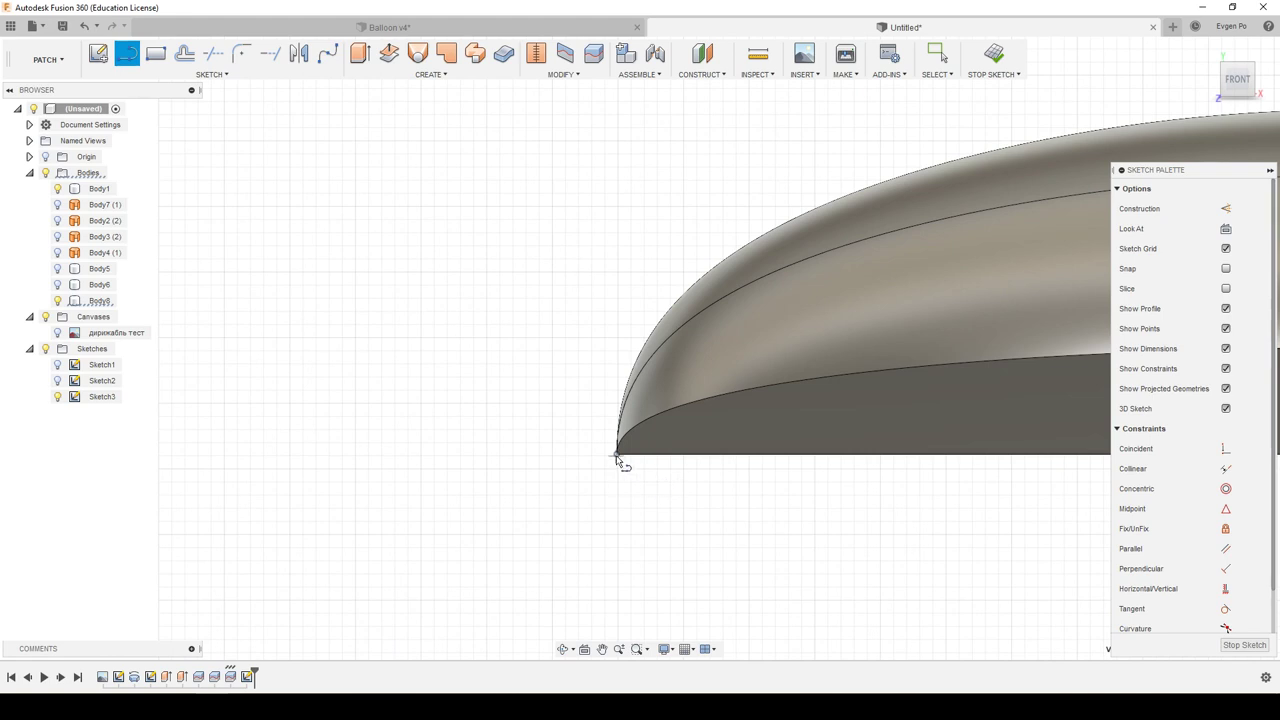
pyautogui.click(213, 75)
pyautogui.moveTo(125, 418)
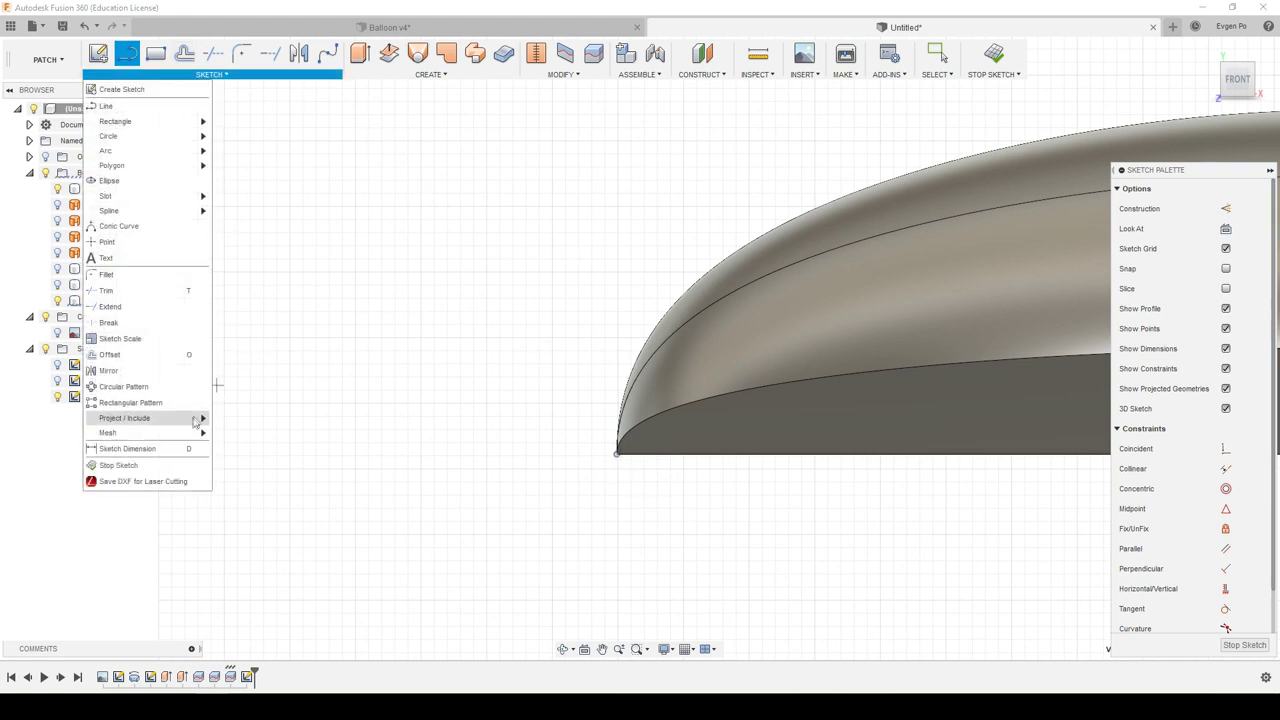
pyautogui.click(231, 421)
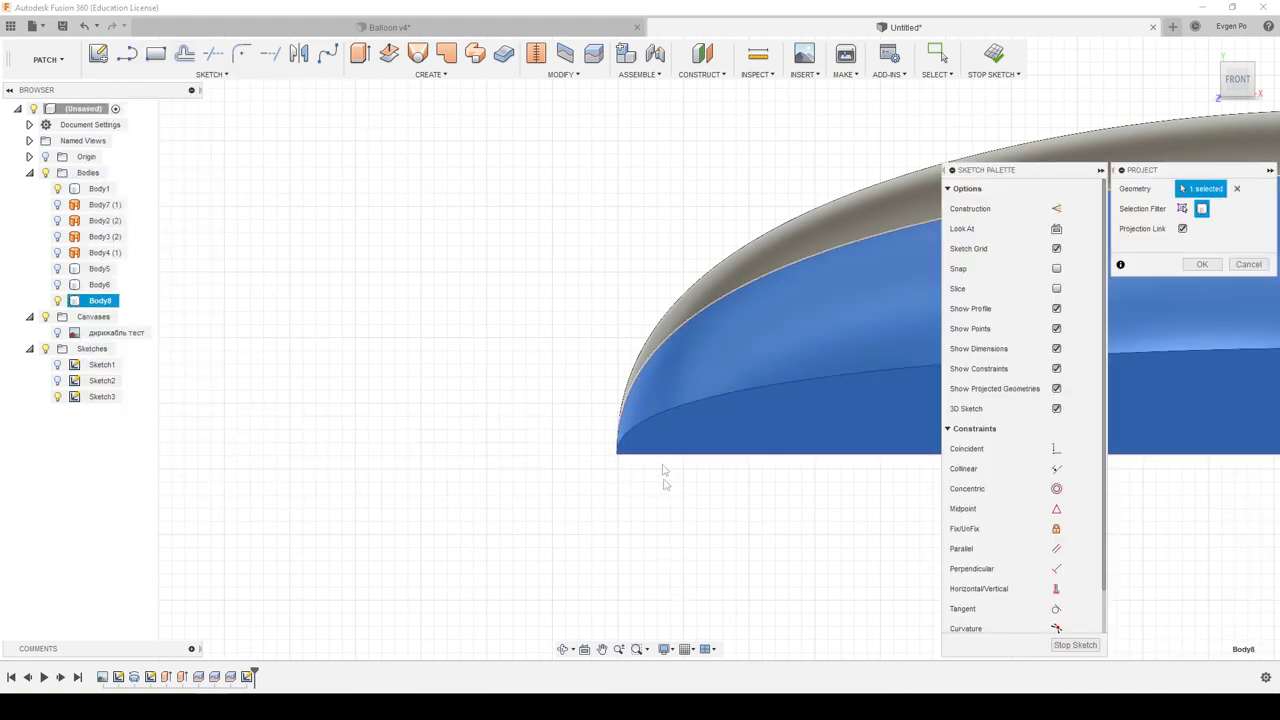
pyautogui.click(1183, 209)
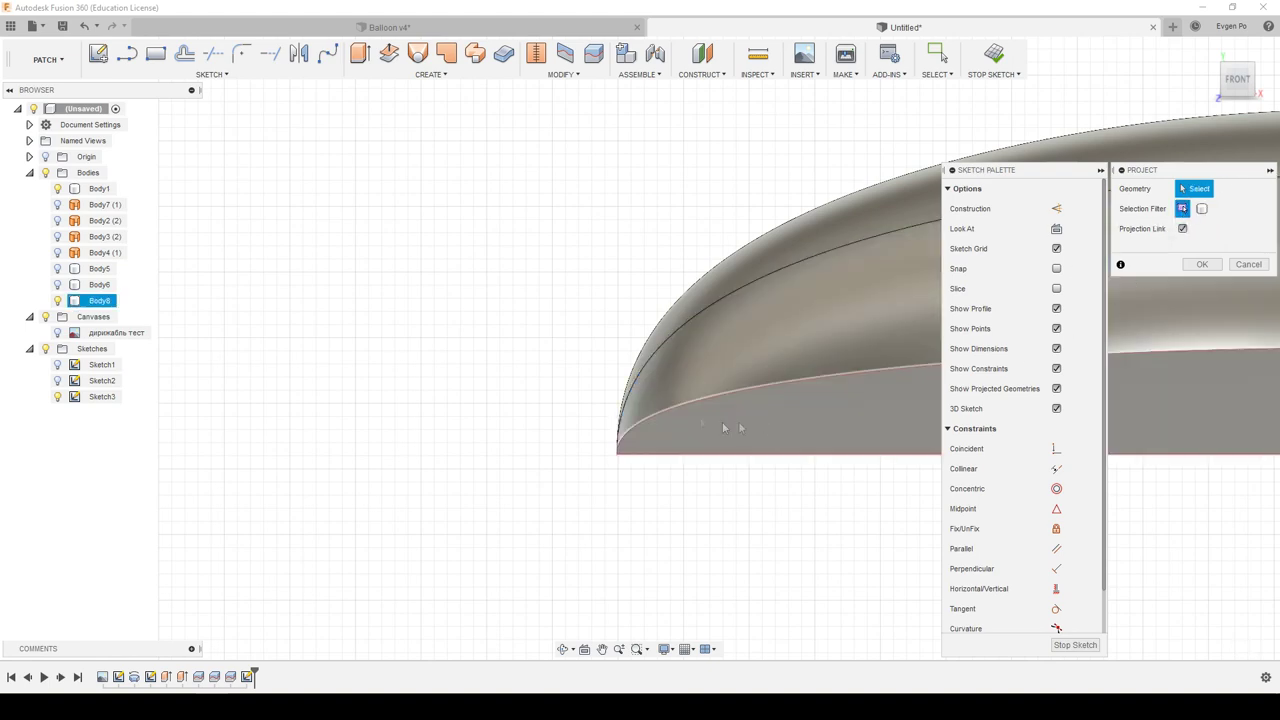
pyautogui.scroll(5, 646, 408)
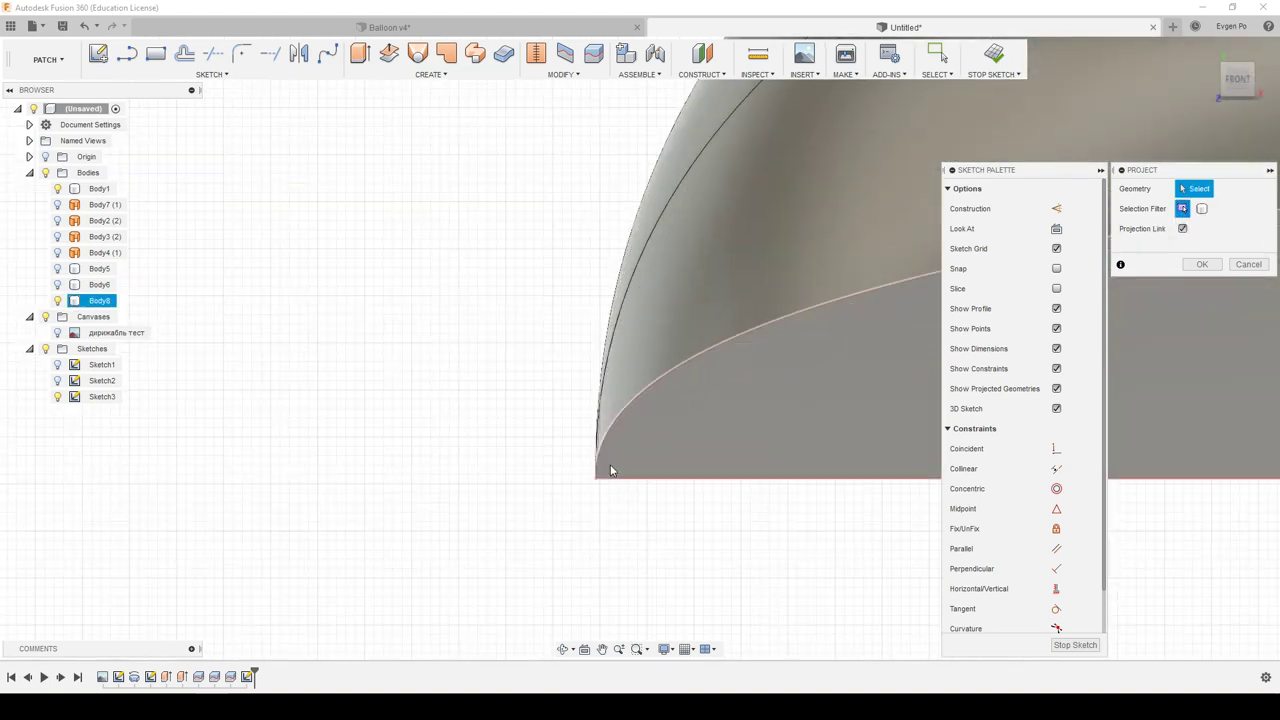
pyautogui.click(602, 466)
pyautogui.click(1202, 264)
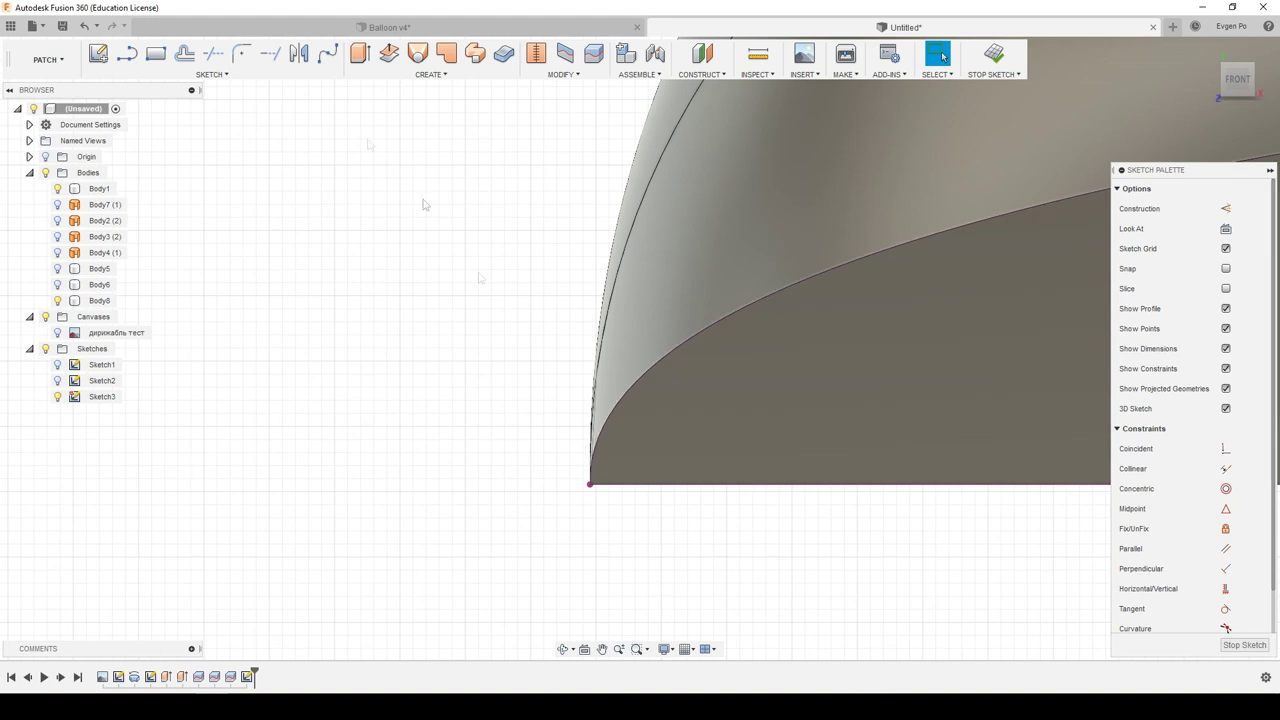
# Draw a vertical line from the hull's left corner up well above the hull.
pyautogui.click(127, 53)
pyautogui.scroll(-2, 450, 435)
pyautogui.click(538, 467)
pyautogui.scroll(-2, 557, 570)
pyautogui.scroll(-1, 560, 450)
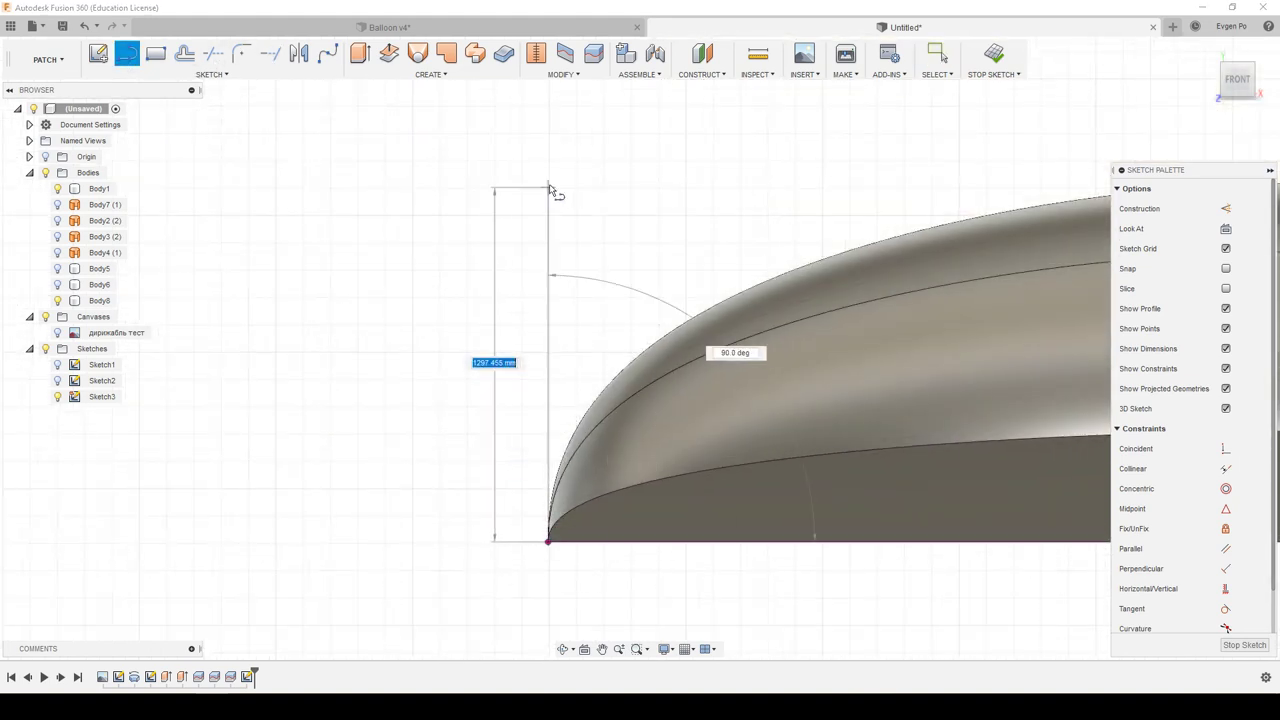
pyautogui.click(548, 165)
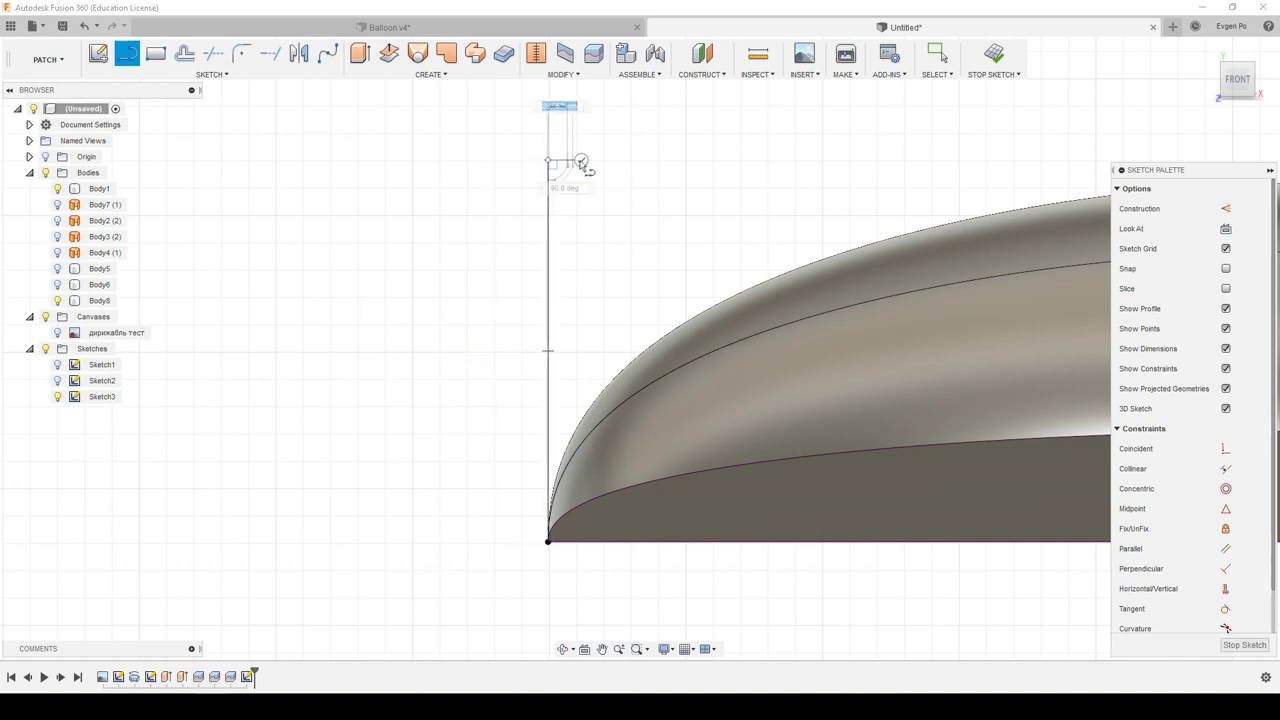
pyautogui.scroll(-3, 424, 192)
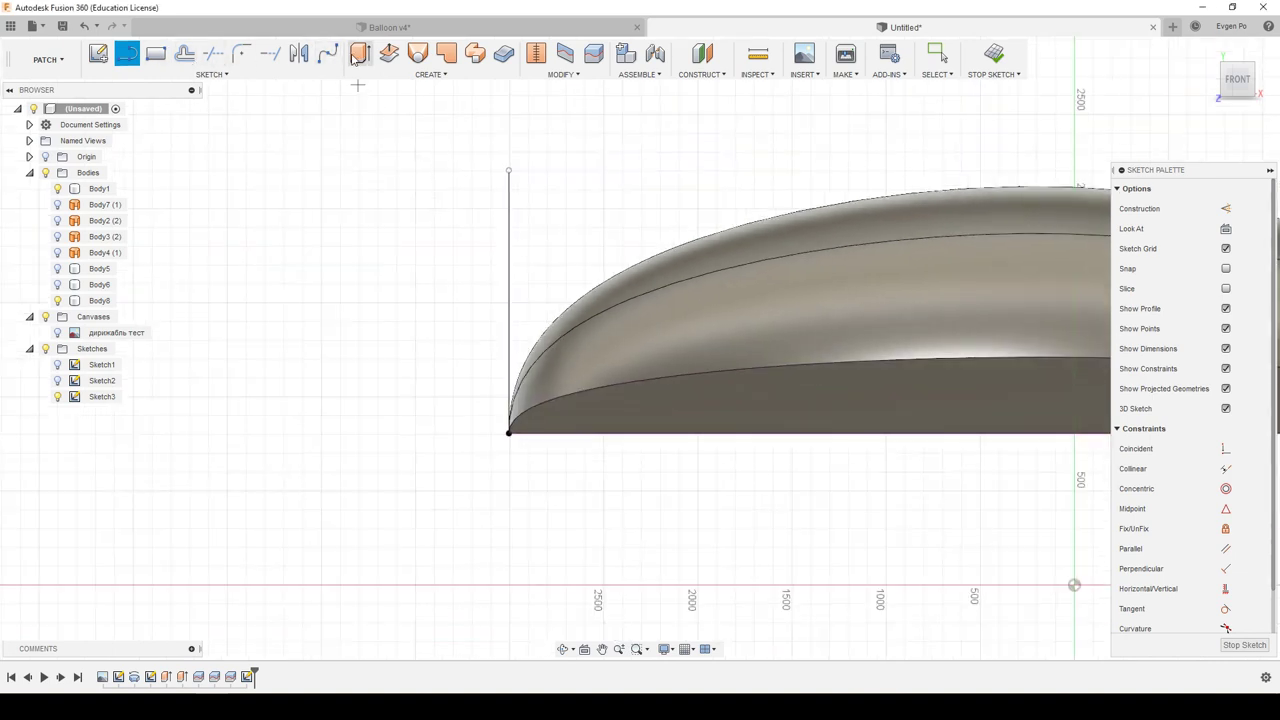
# Extrude the vertical line 500 mm into the thin plate Body9 (1).
pyautogui.click(359, 54)
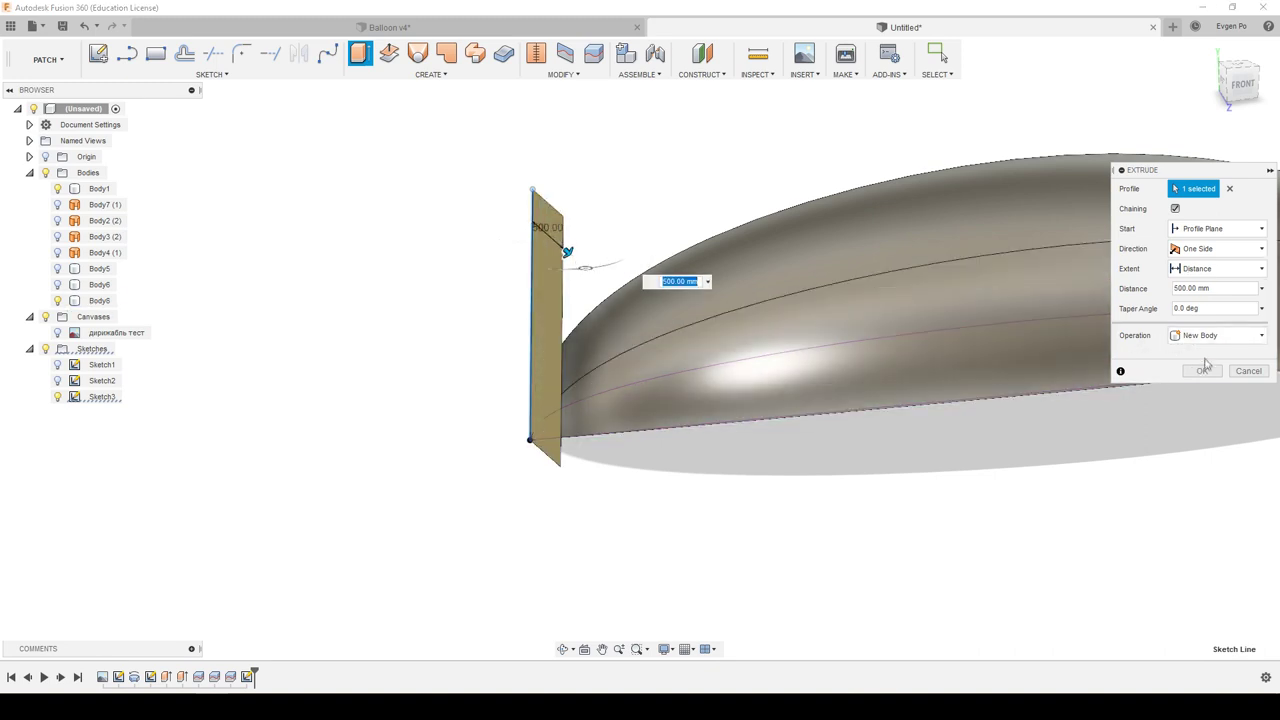
pyautogui.click(1203, 370)
pyautogui.keyDown('shift'); pyautogui.moveTo(700, 300); pyautogui.dragTo(677, 294, button='middle'); pyautogui.keyUp('shift')
pyautogui.moveTo(677, 294); pyautogui.dragTo(723, 277)
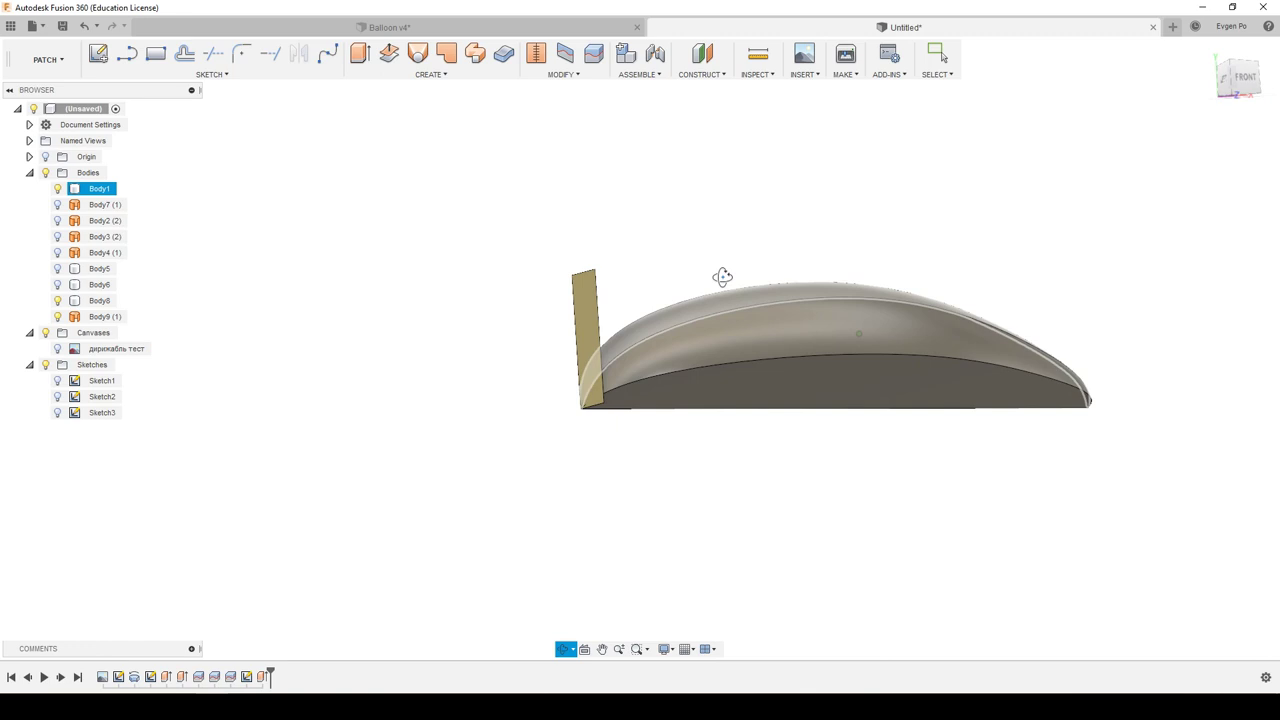
pyautogui.press('Escape')
pyautogui.click(702, 55)
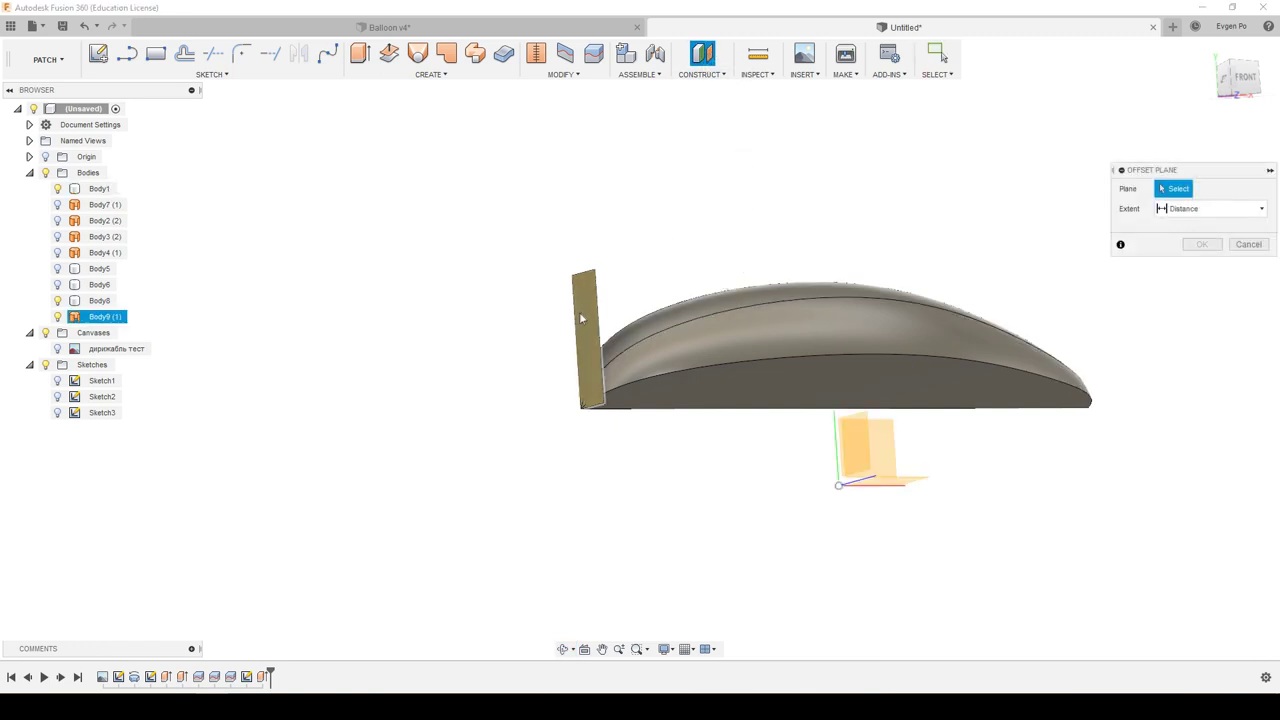
# Create an offset construction plane on the plate's face at the hull's left tip.
pyautogui.click(584, 308)
pyautogui.click(1202, 264)
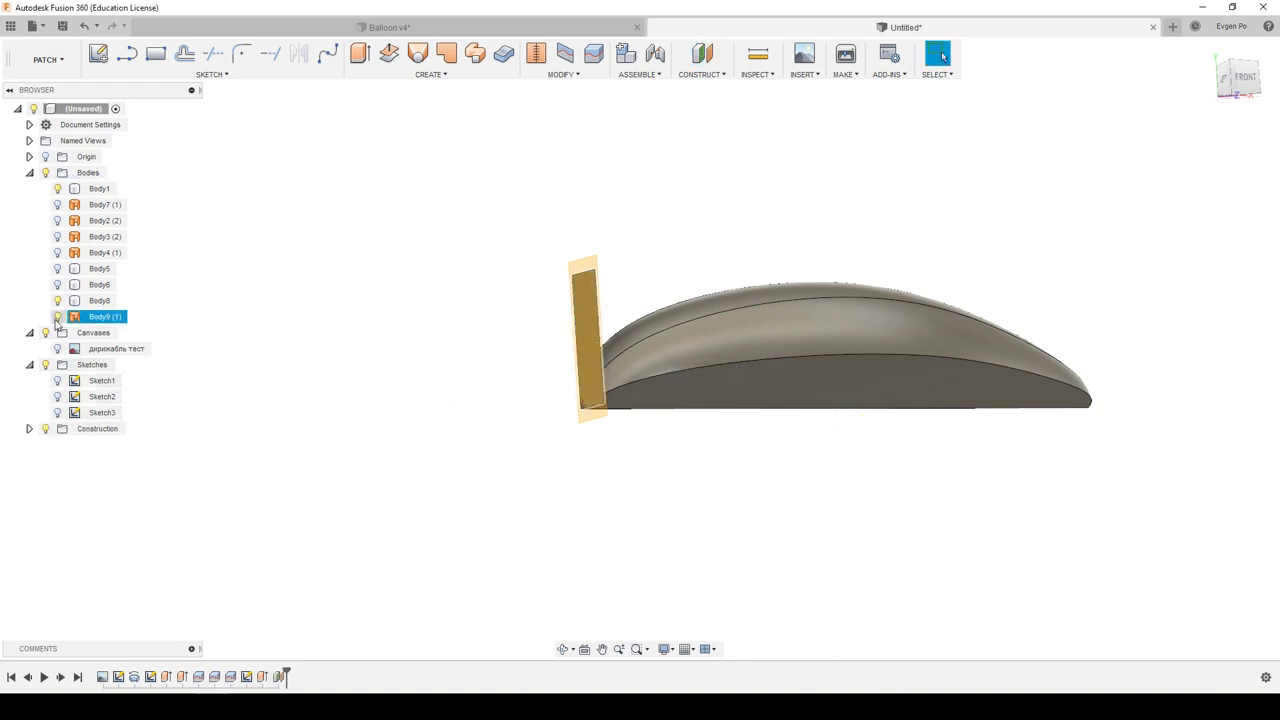
pyautogui.keyDown('shift'); pyautogui.moveTo(414, 346); pyautogui.dragTo(440, 350, button='middle'); pyautogui.keyUp('shift')
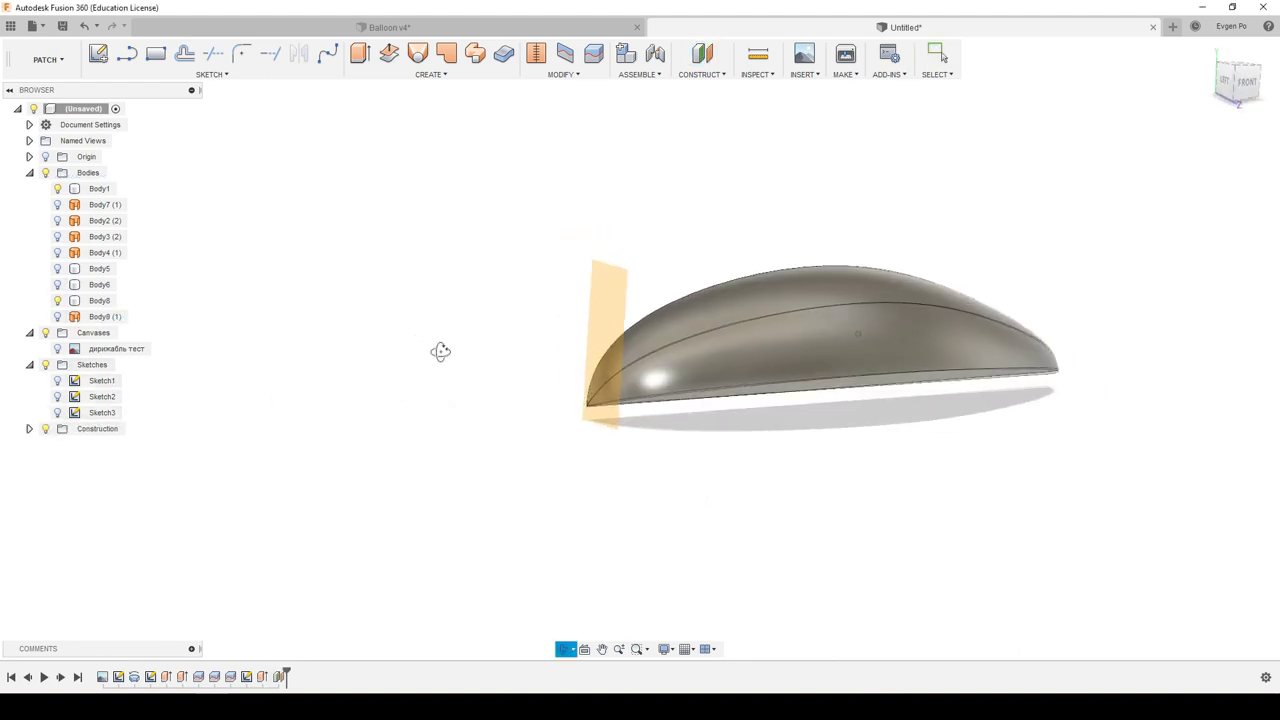
pyautogui.scroll(3, 608, 345)
pyautogui.scroll(2, 608, 345)
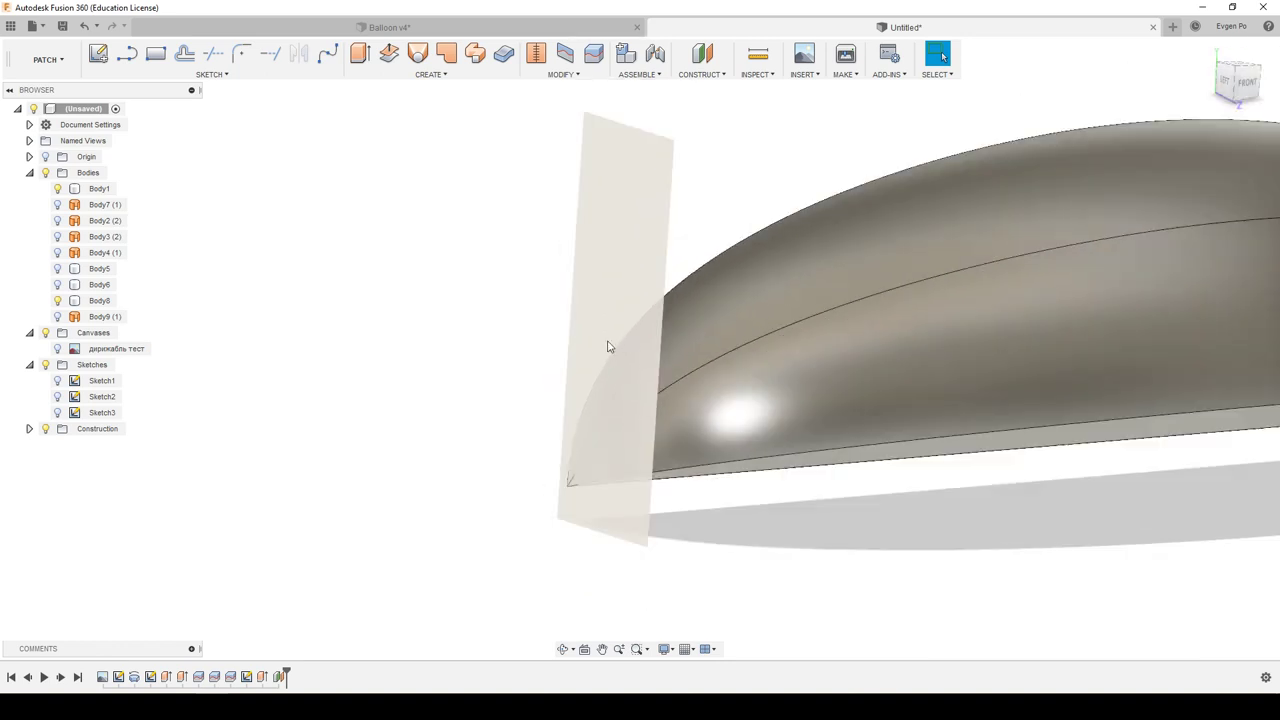
pyautogui.moveTo(608, 345)
pyautogui.keyDown('shift'); pyautogui.mouseDown(button='middle')
pyautogui.moveTo(553, 325)
pyautogui.moveTo(580, 320)
pyautogui.moveTo(566, 324)
pyautogui.mouseUp(button='middle'); pyautogui.keyUp('shift')
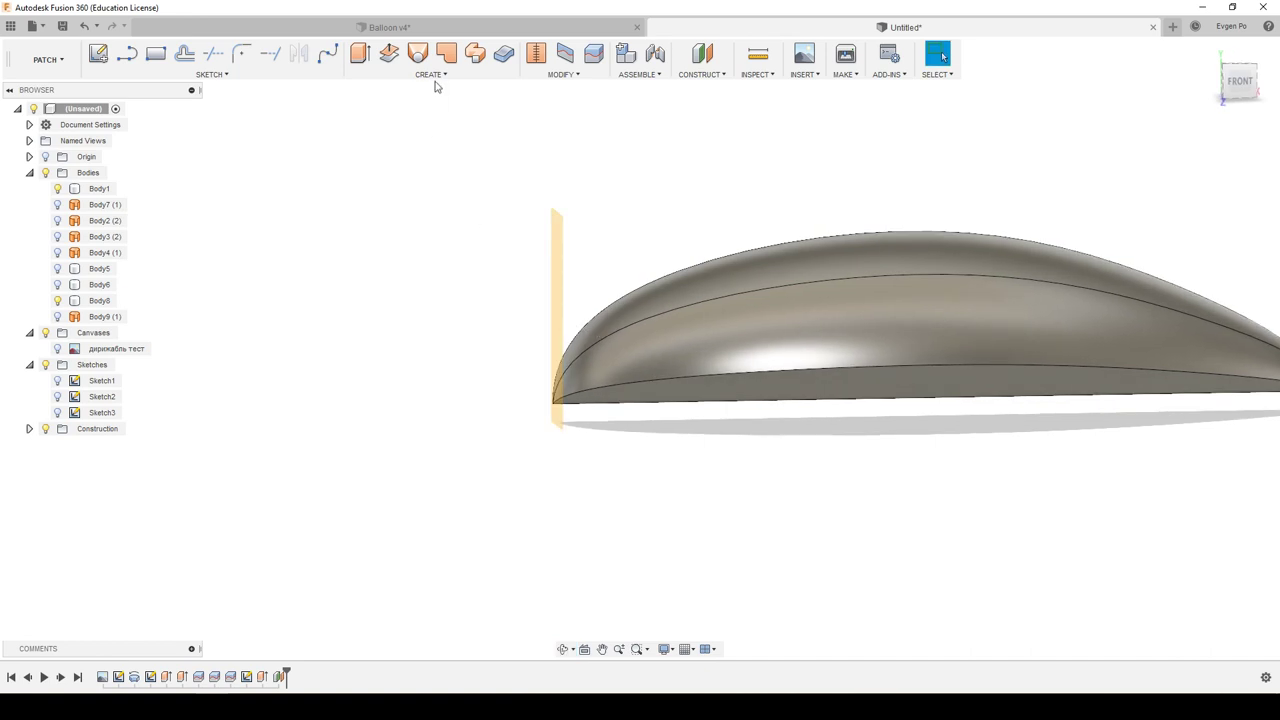
pyautogui.click(48, 59)
# Switch to the Solid workspace, start Pattern on Path, show Body9 (1) and hide Plane1.
pyautogui.click(42, 94)
pyautogui.click(420, 77)
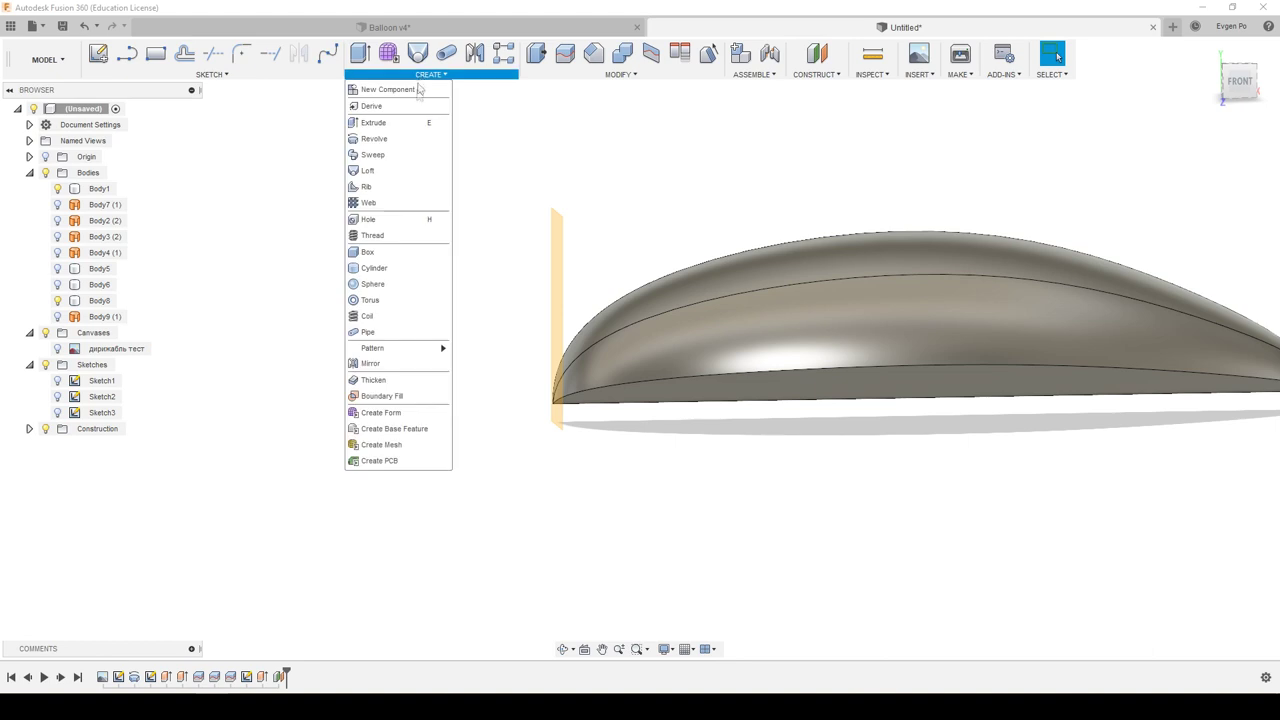
pyautogui.moveTo(390, 348)
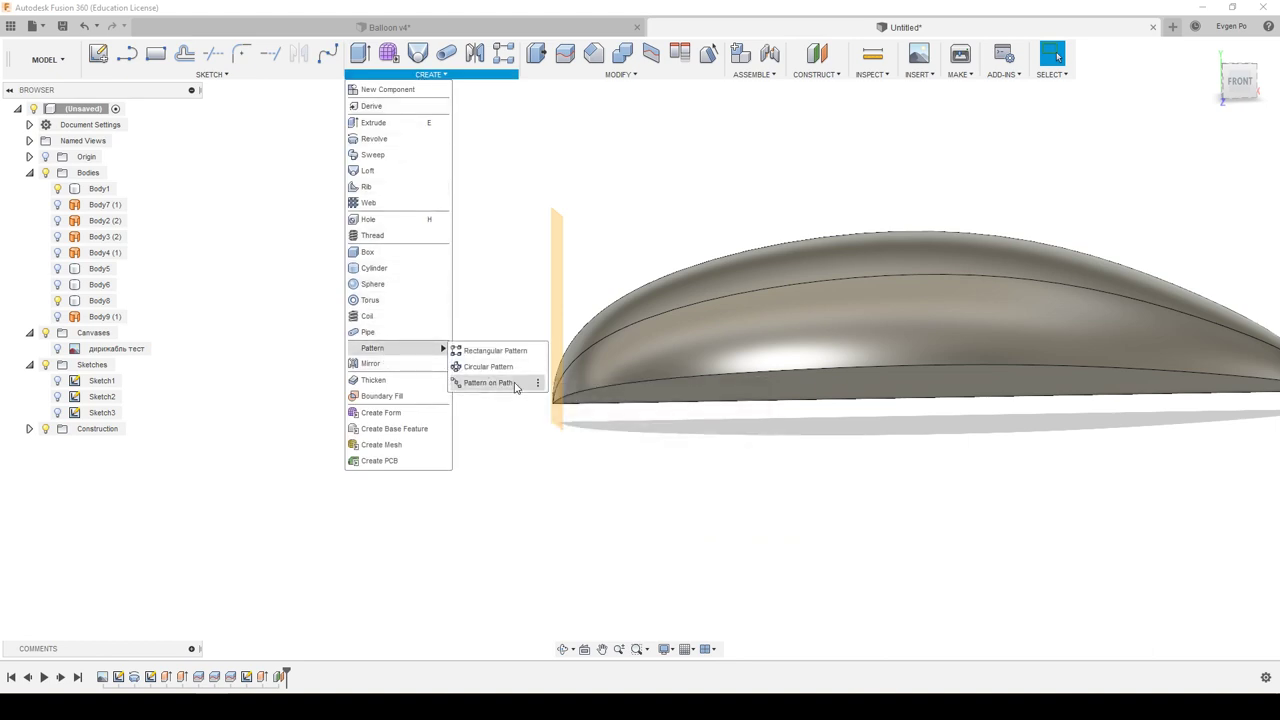
pyautogui.click(490, 383)
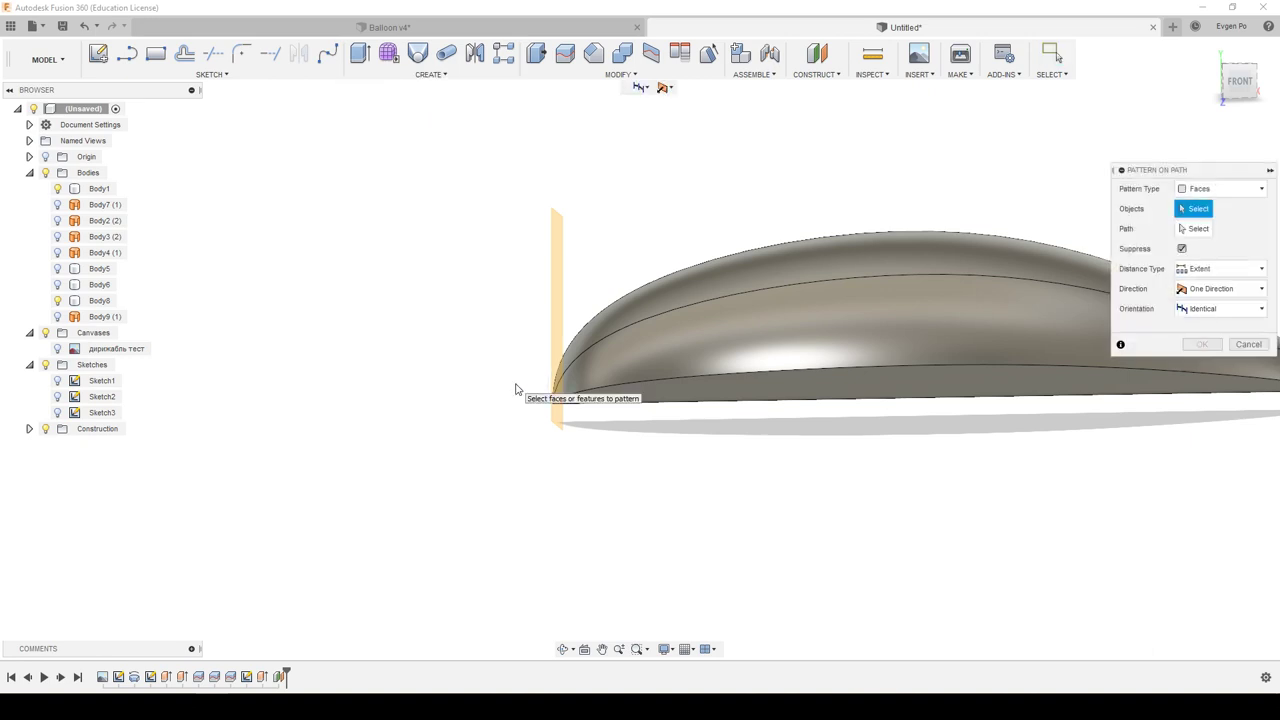
pyautogui.click(1208, 190)
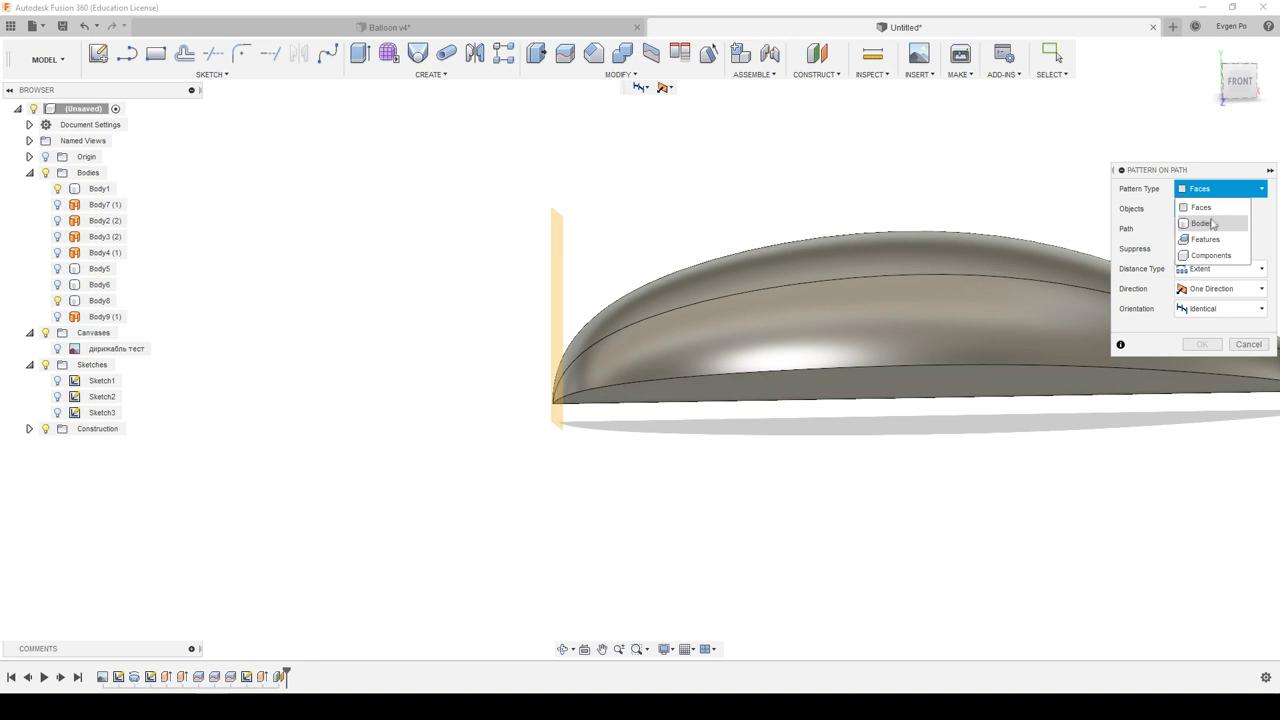
pyautogui.click(1200, 207)
pyautogui.keyDown('shift'); pyautogui.moveTo(843, 166); pyautogui.dragTo(697, 227, button='middle'); pyautogui.keyUp('shift')
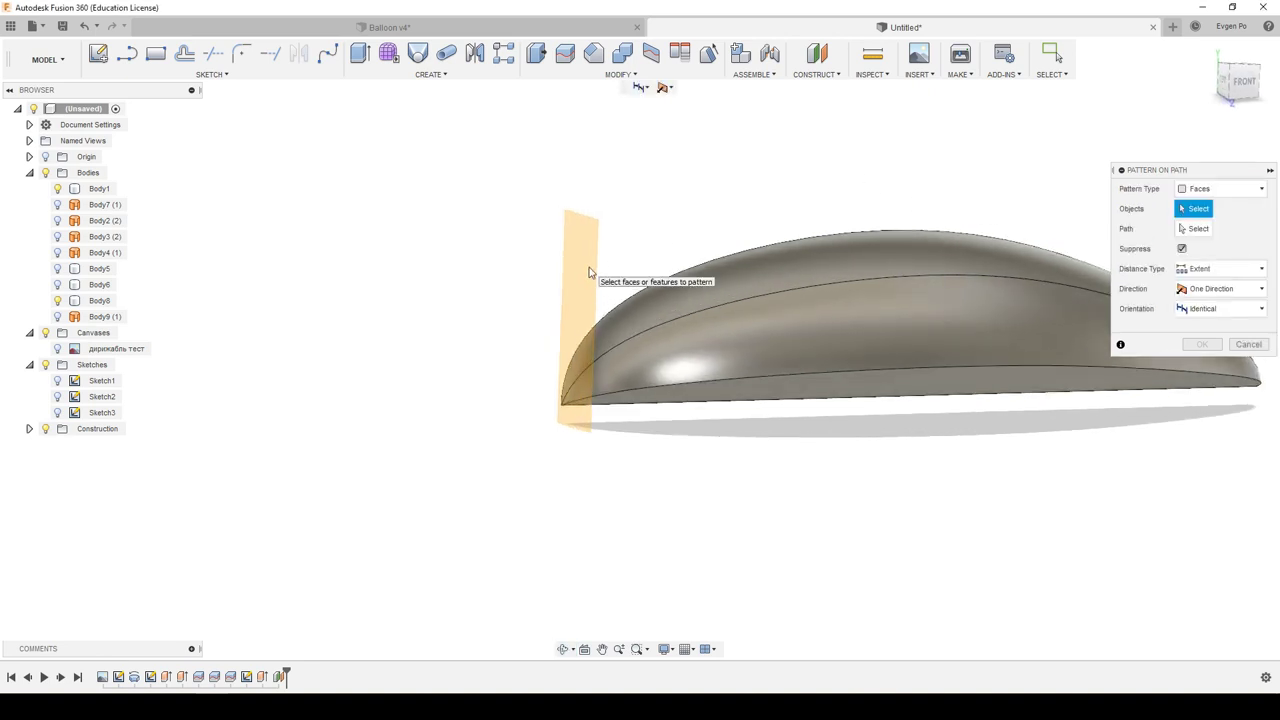
pyautogui.click(57, 316)
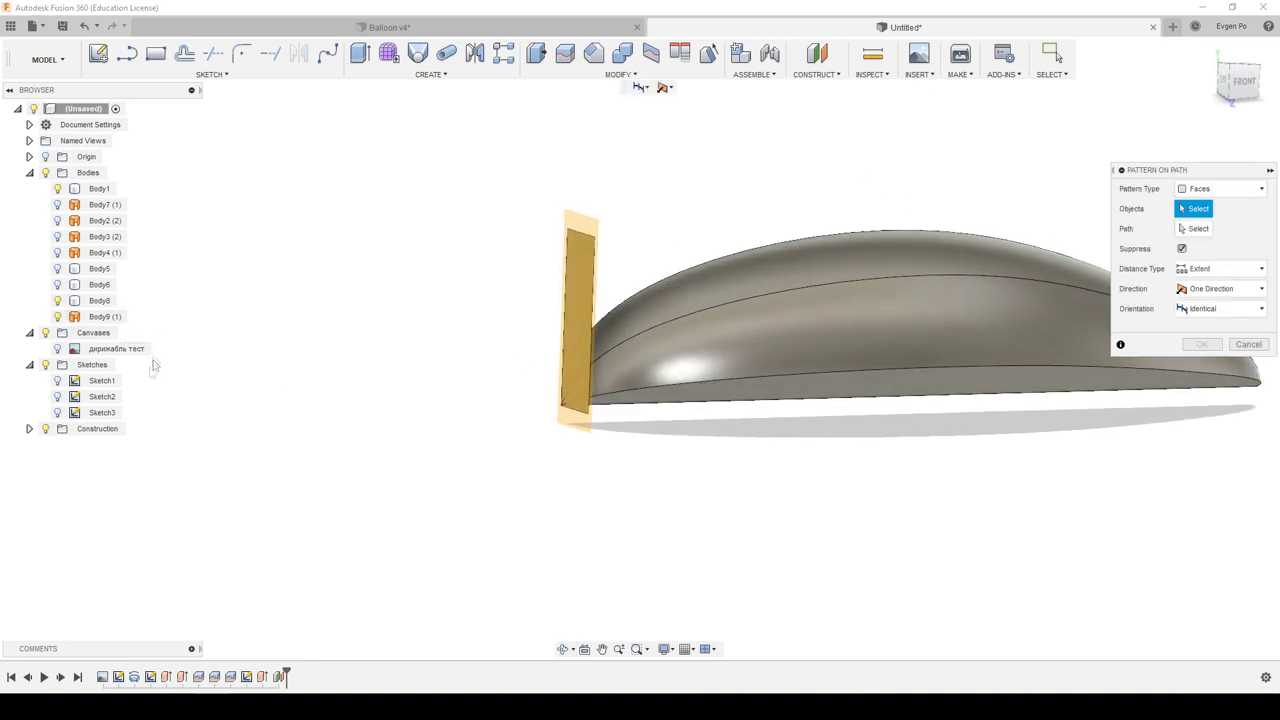
pyautogui.click(58, 446)
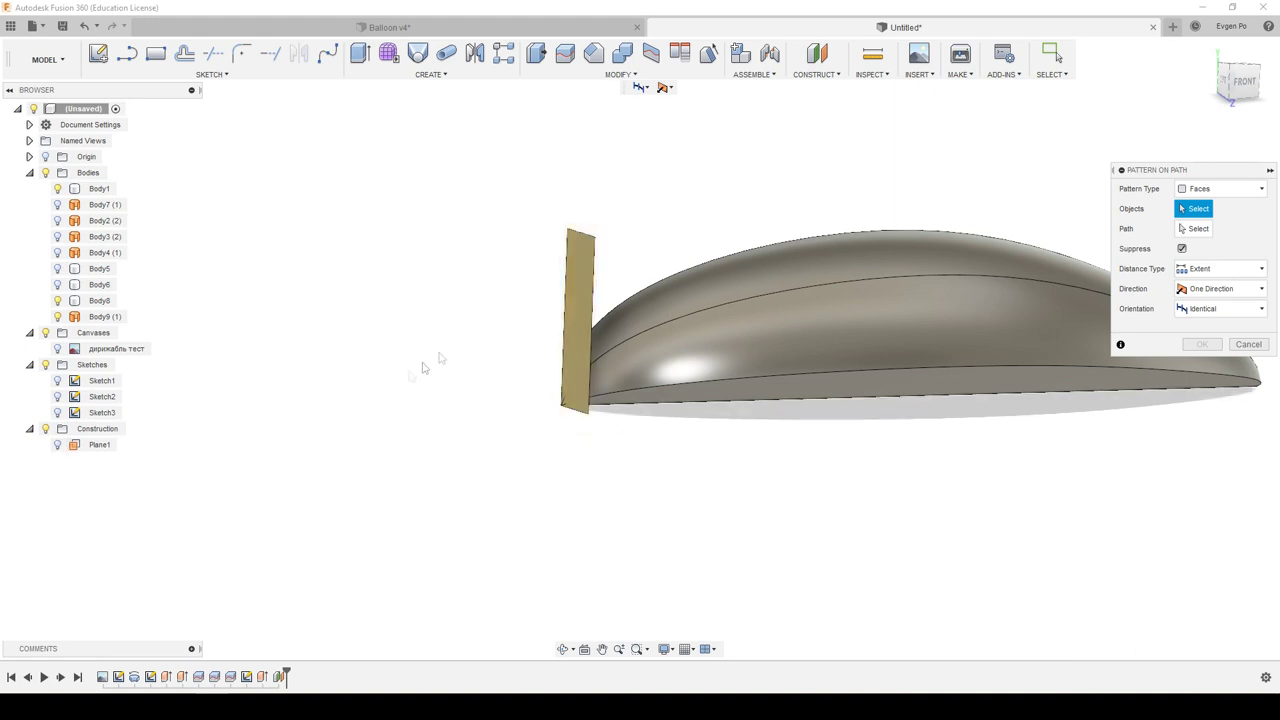
# Use the plate's face as pattern object and the hull's curved top edge as path.
pyautogui.click(582, 288)
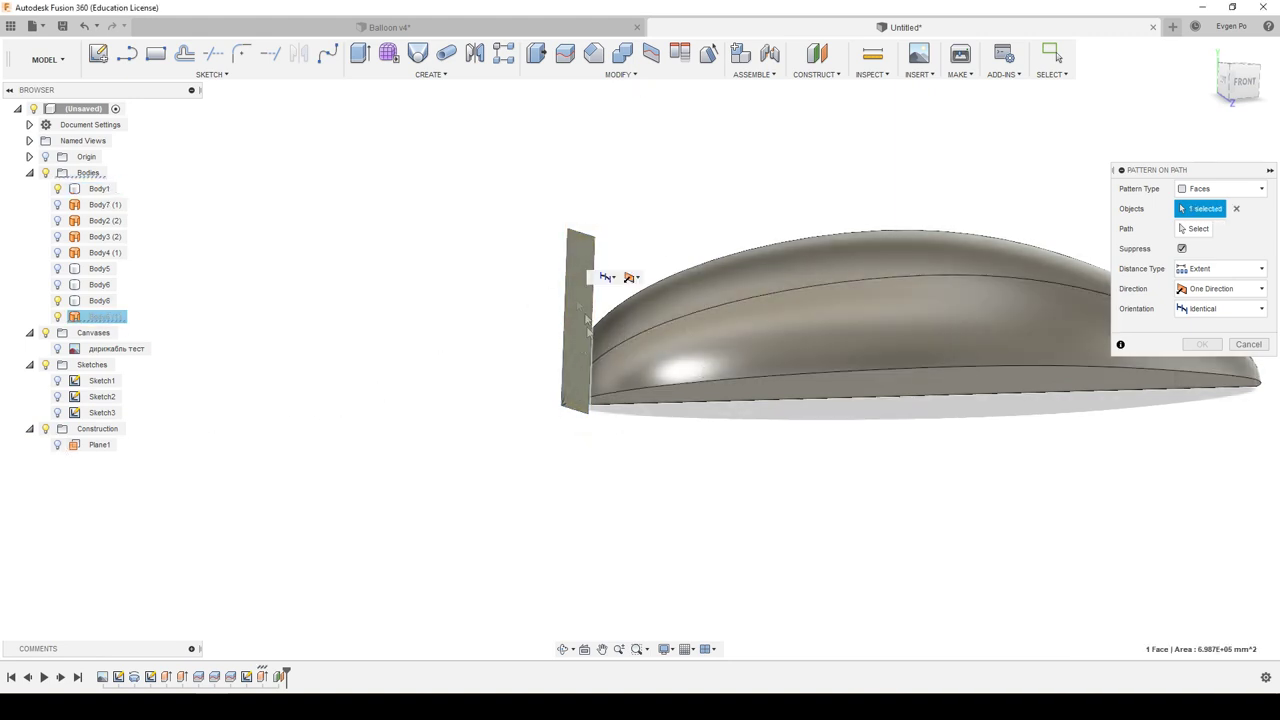
pyautogui.moveTo(369, 287)
pyautogui.keyDown('shift'); pyautogui.mouseDown(button='middle')
pyautogui.moveTo(426, 214)
pyautogui.moveTo(436, 236)
pyautogui.mouseUp(button='middle'); pyautogui.keyUp('shift')
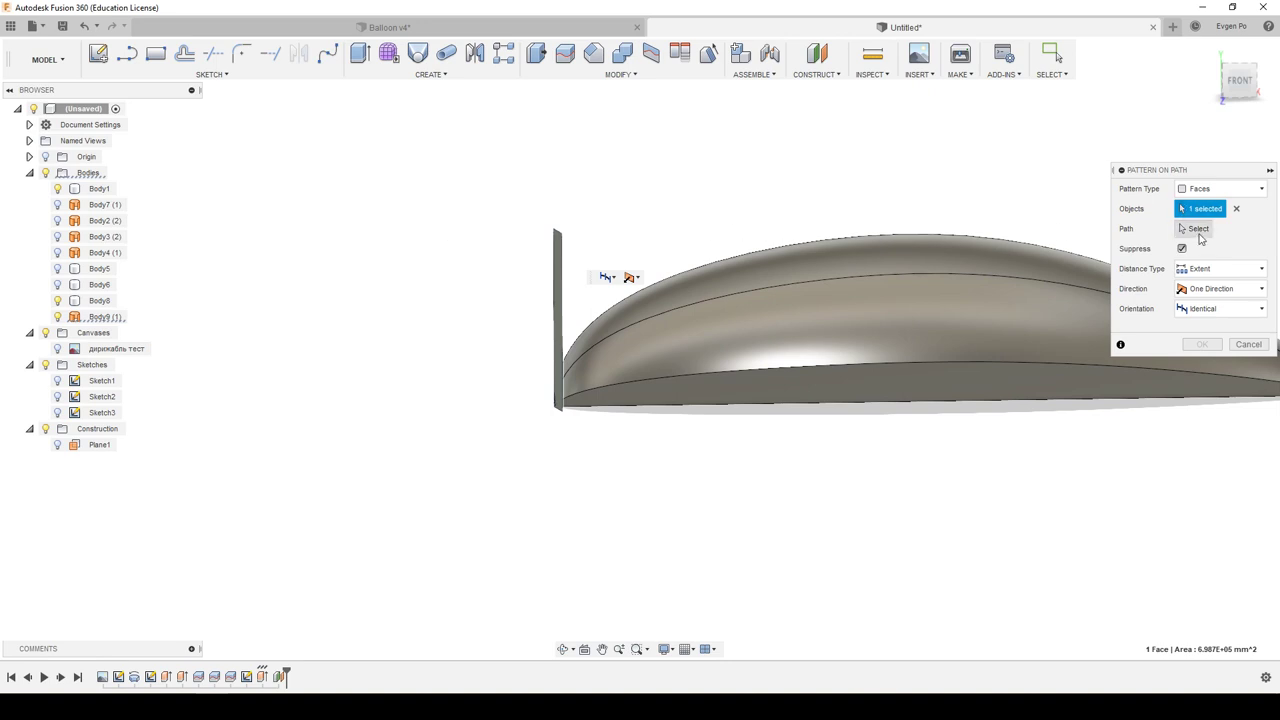
pyautogui.click(1199, 230)
pyautogui.click(659, 318)
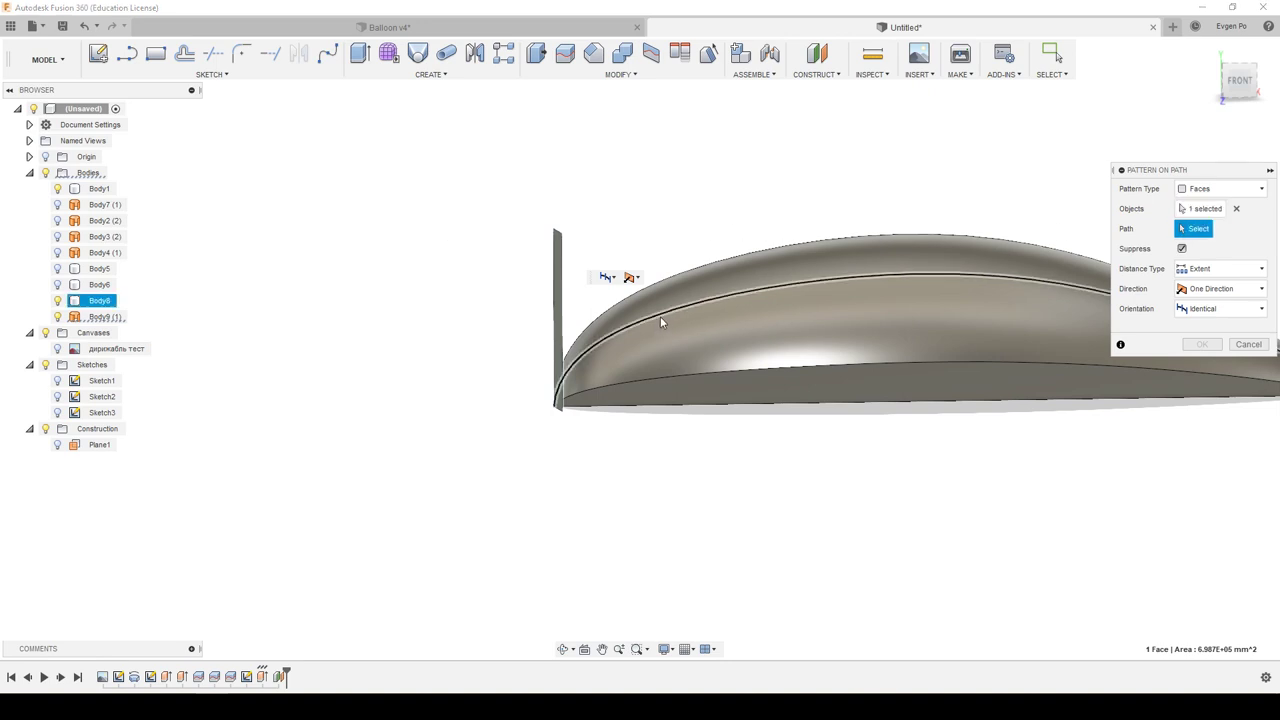
pyautogui.moveTo(669, 429)
pyautogui.keyDown('shift'); pyautogui.mouseDown(button='middle')
pyautogui.moveTo(680, 457)
pyautogui.moveTo(674, 417)
pyautogui.mouseUp(button='middle'); pyautogui.keyUp('shift')
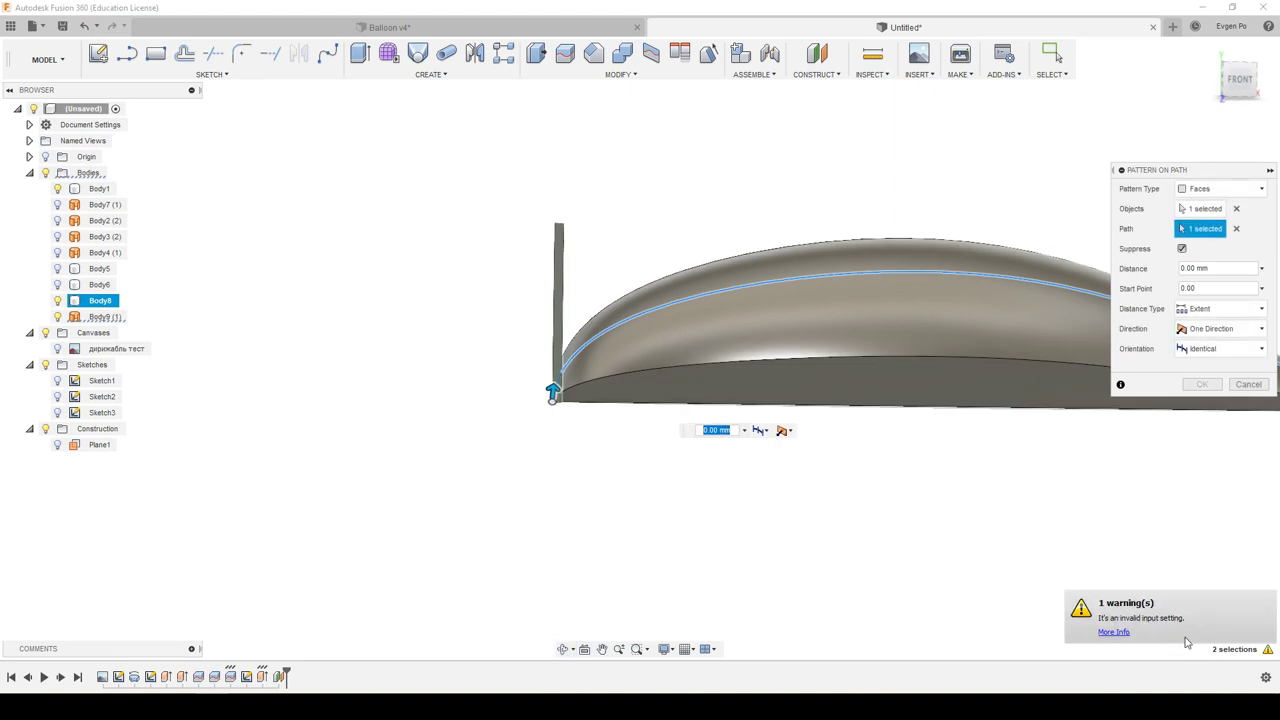
# Set the path pattern to Spacing type with 500 mm distance and quantity 15.
pyautogui.moveTo(553, 391)
pyautogui.mouseDown()
pyautogui.moveTo(612, 322)
pyautogui.moveTo(785, 311)
pyautogui.mouseUp()
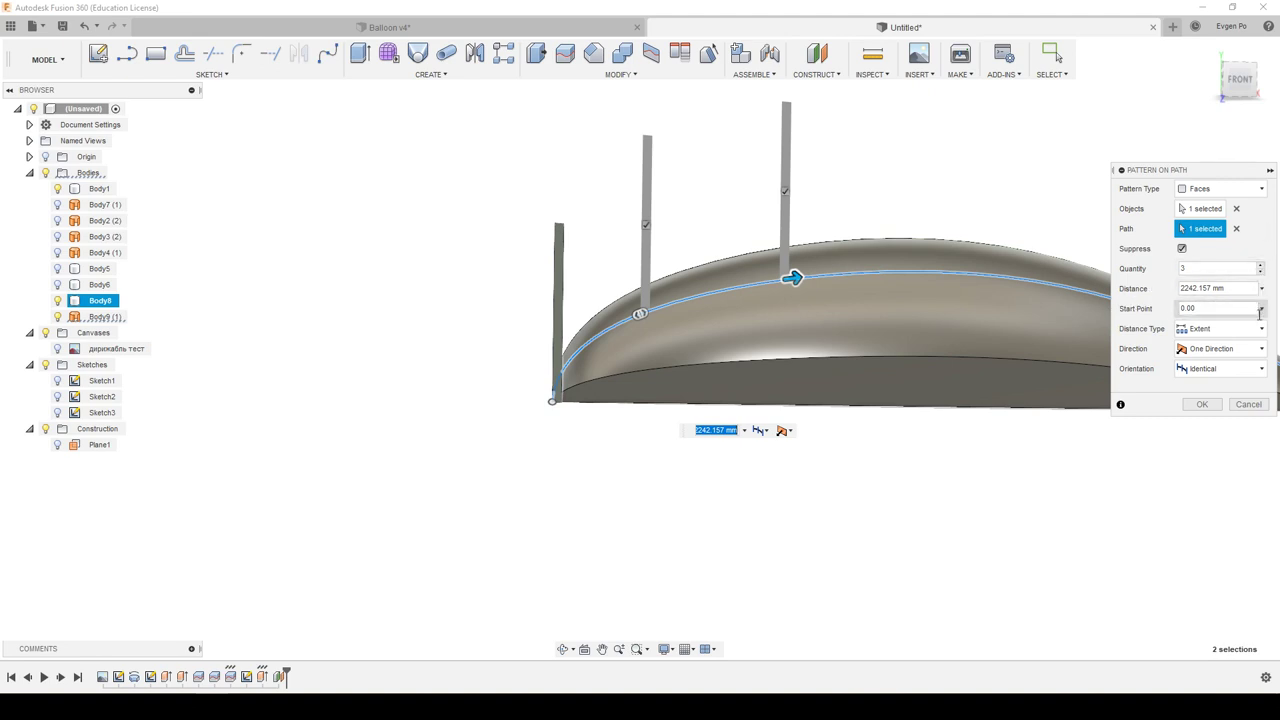
pyautogui.click(1260, 328)
pyautogui.click(1215, 365)
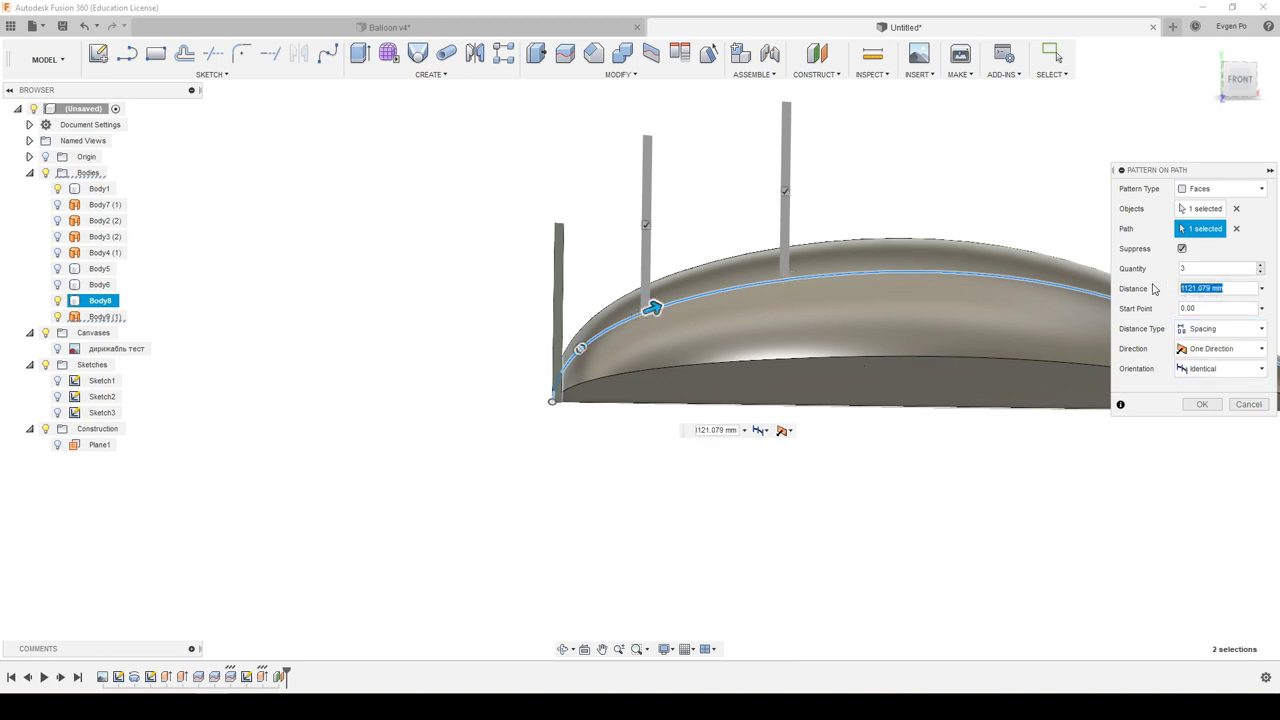
pyautogui.press('Return')
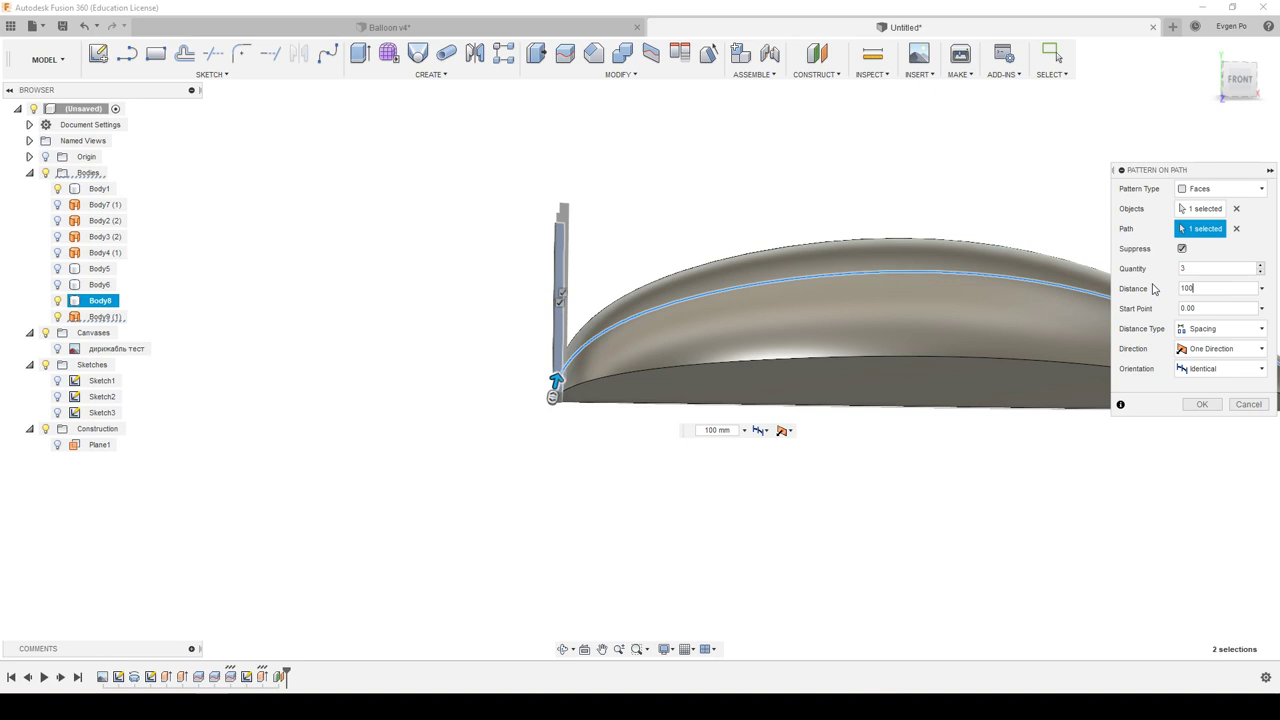
pyautogui.press('Return')
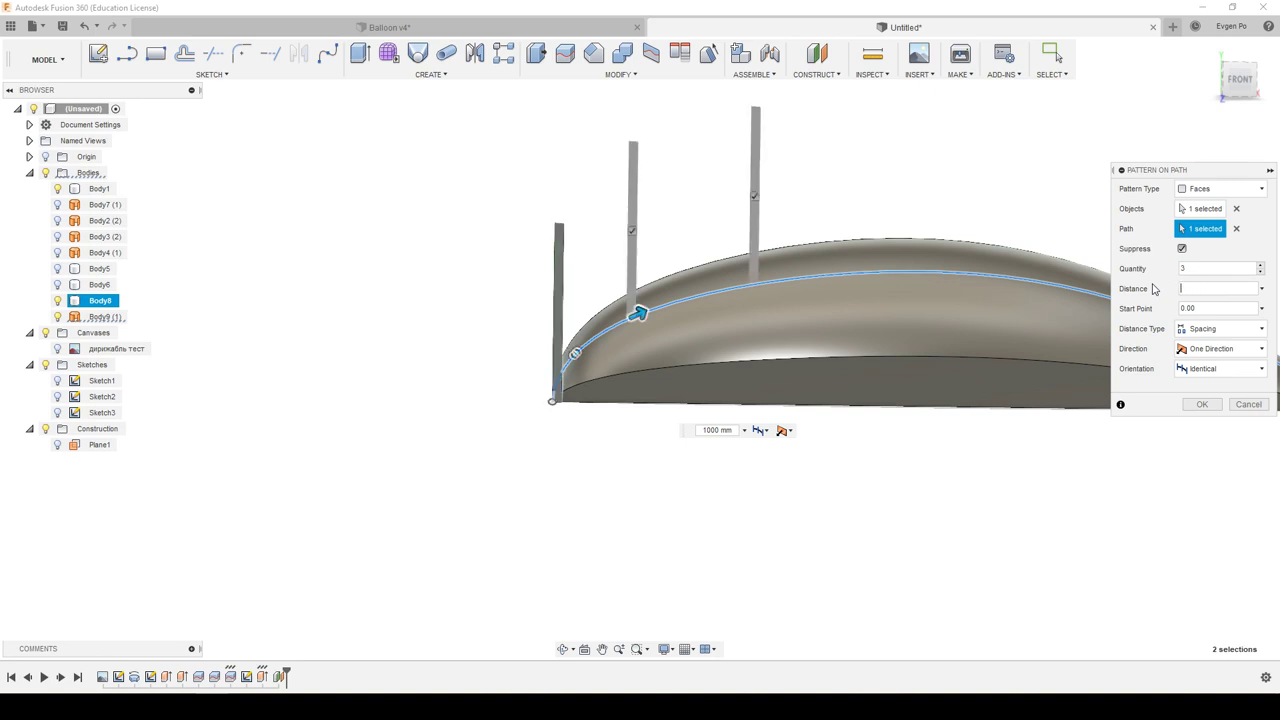
pyautogui.write('300')
pyautogui.press('Return')
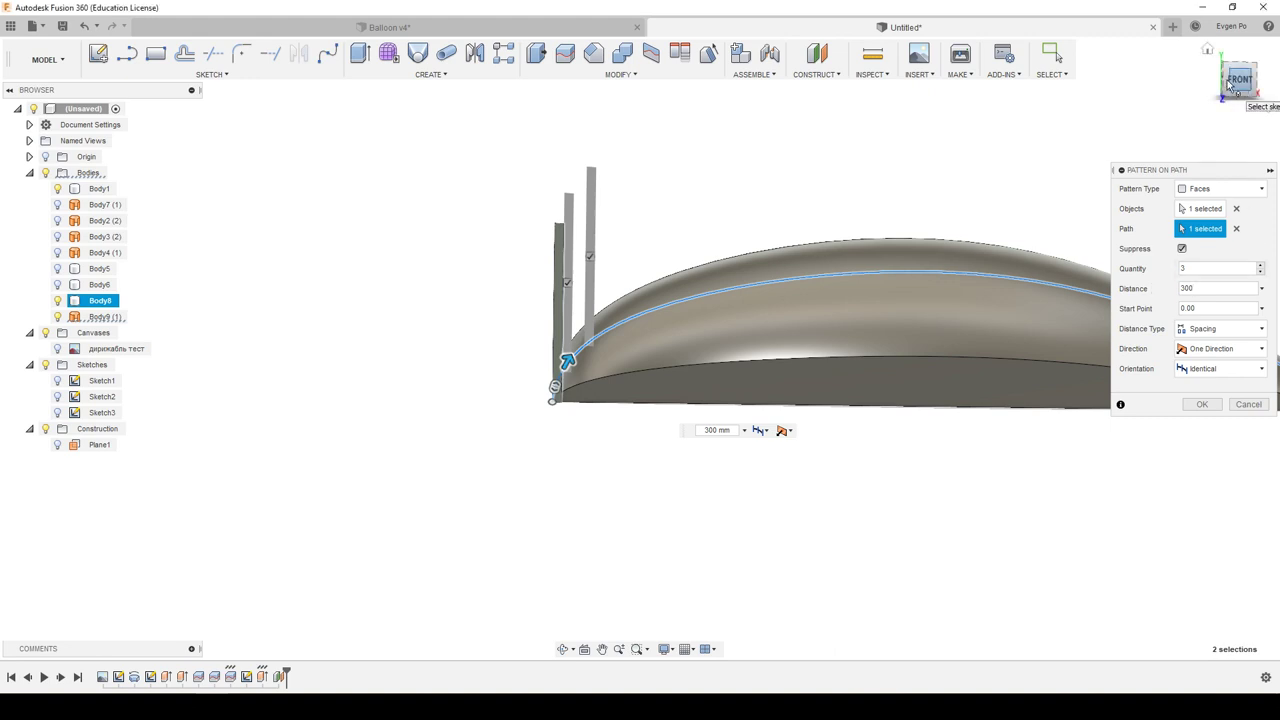
pyautogui.scroll(-3, 450, 314)
pyautogui.scroll(2, 637, 297)
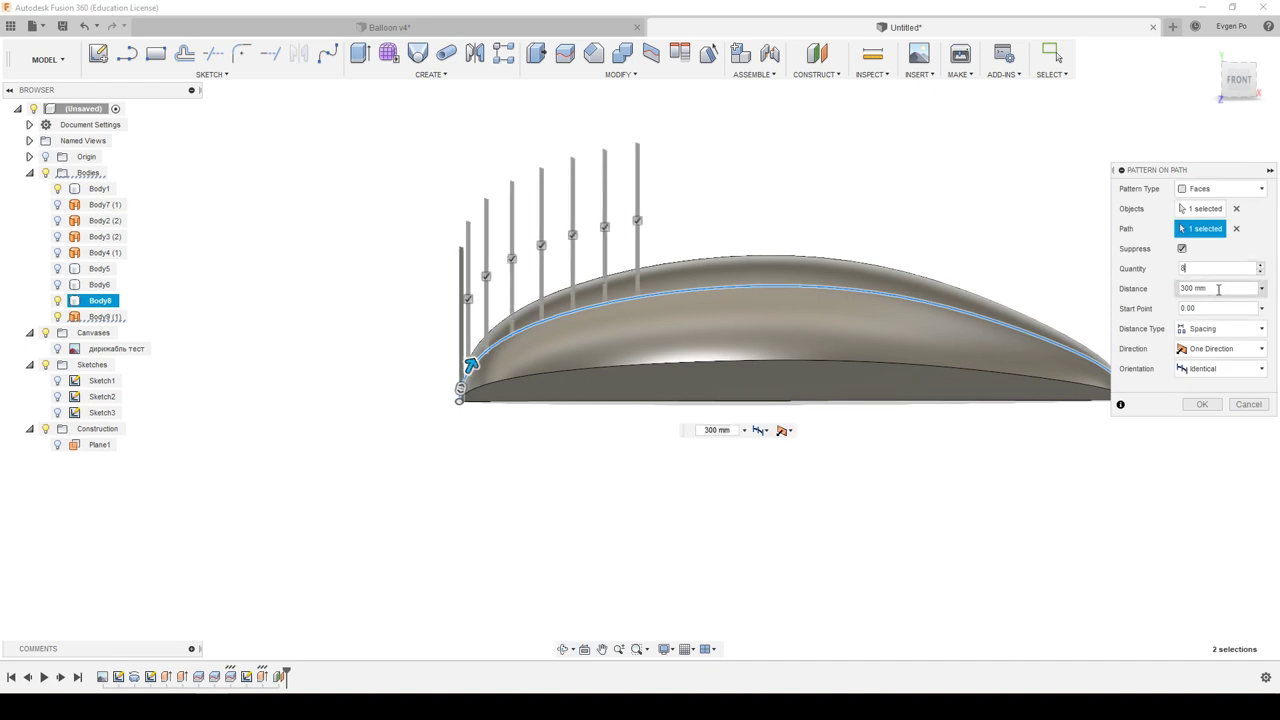
pyautogui.write('500')
pyautogui.press('Return')
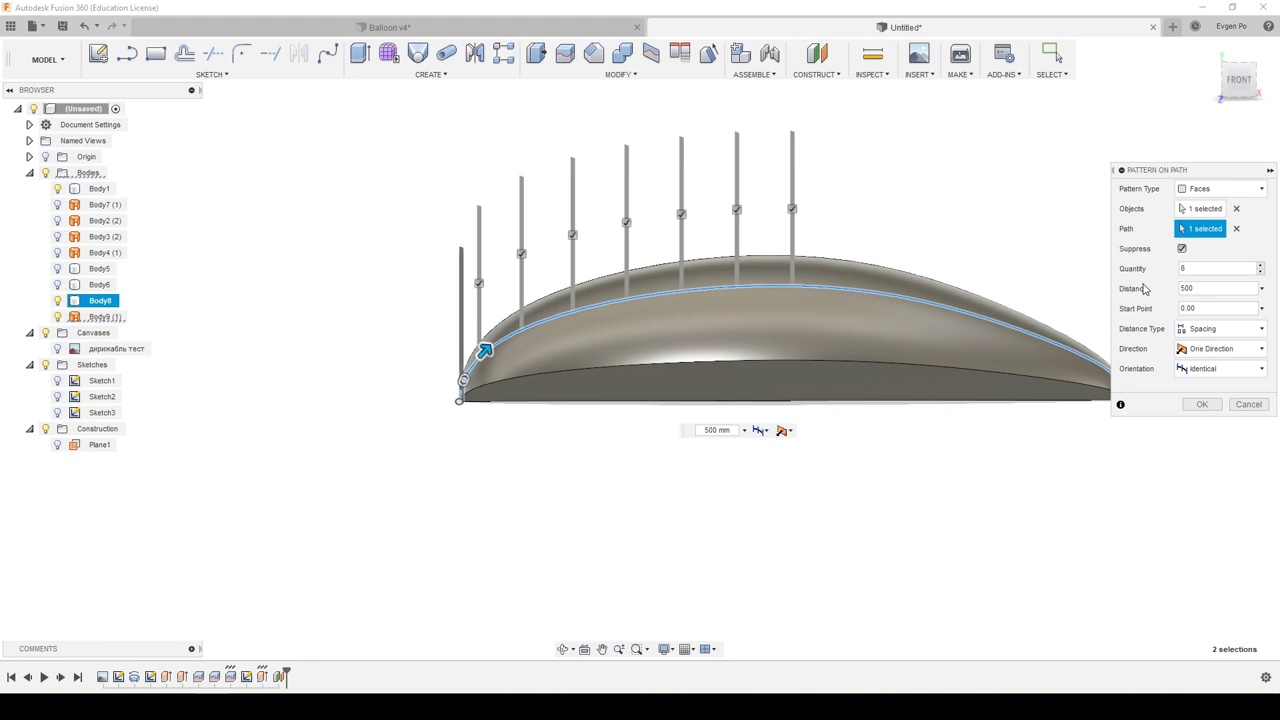
pyautogui.scroll(-2, 968, 236)
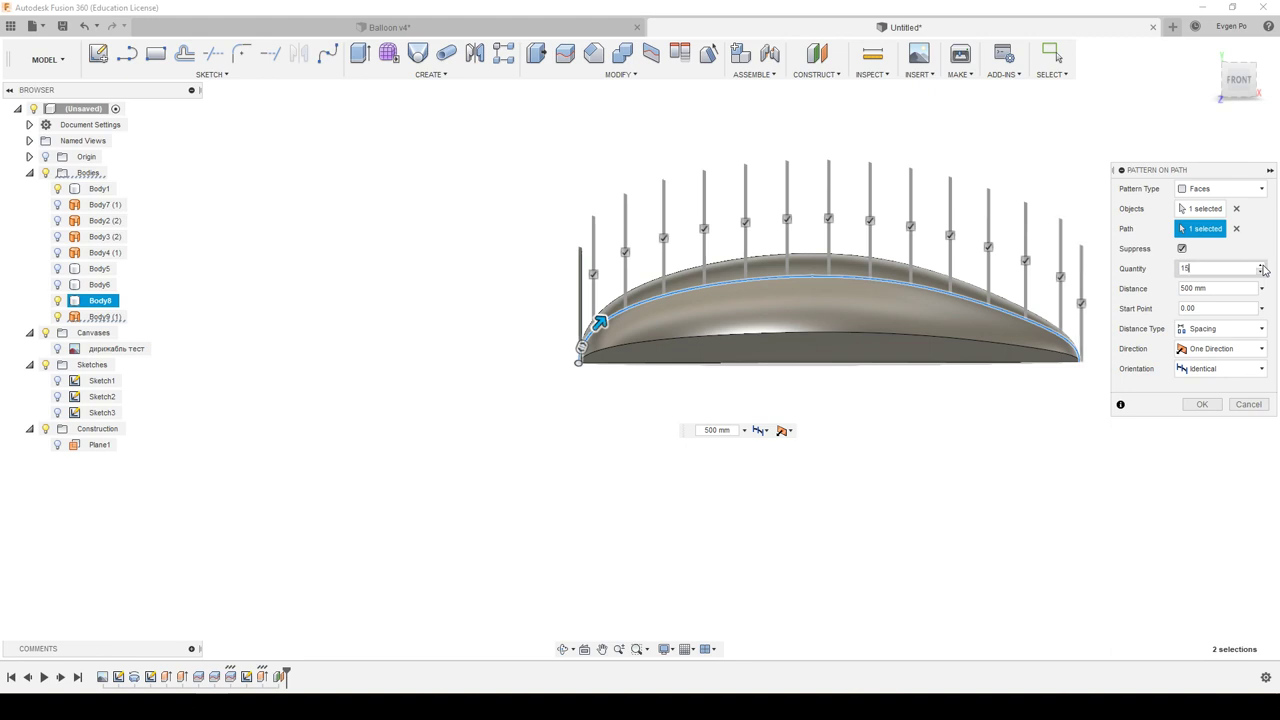
pyautogui.scroll(4, 1060, 360)
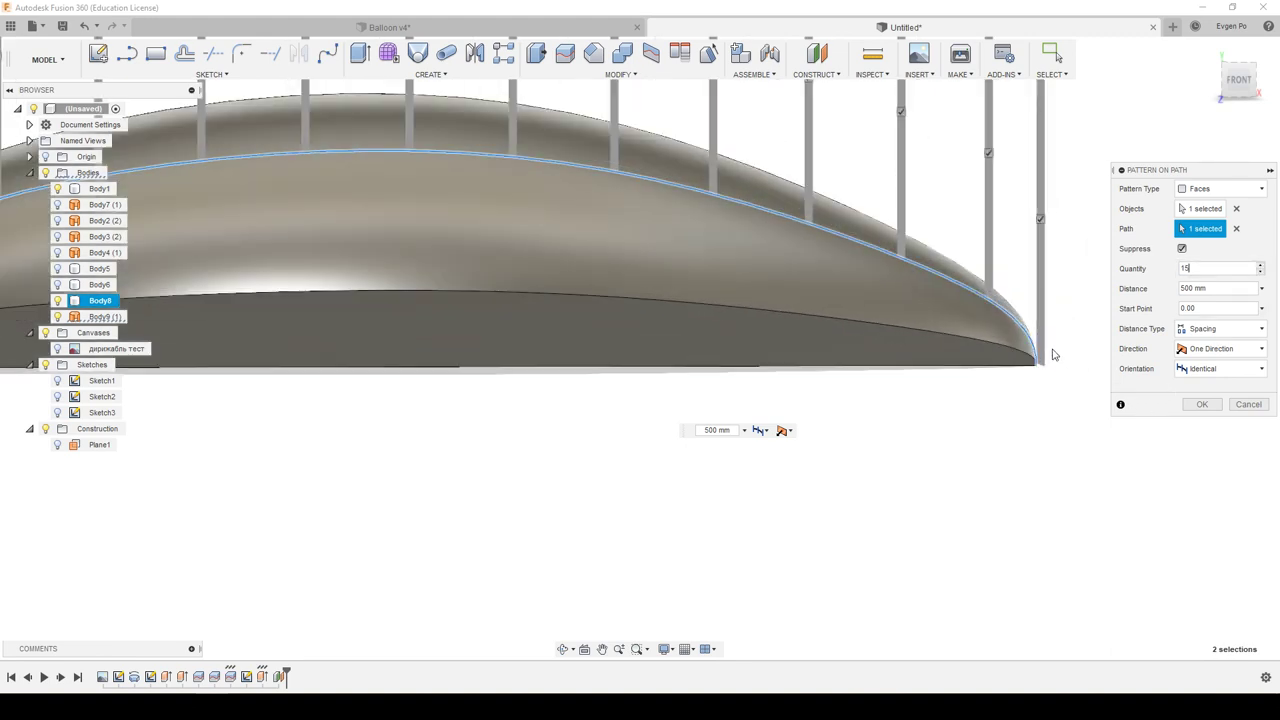
# Check the 15 planks at the hull's end and confirm the Pattern on Path.
pyautogui.scroll(3, 1060, 360)
pyautogui.click(1237, 82)
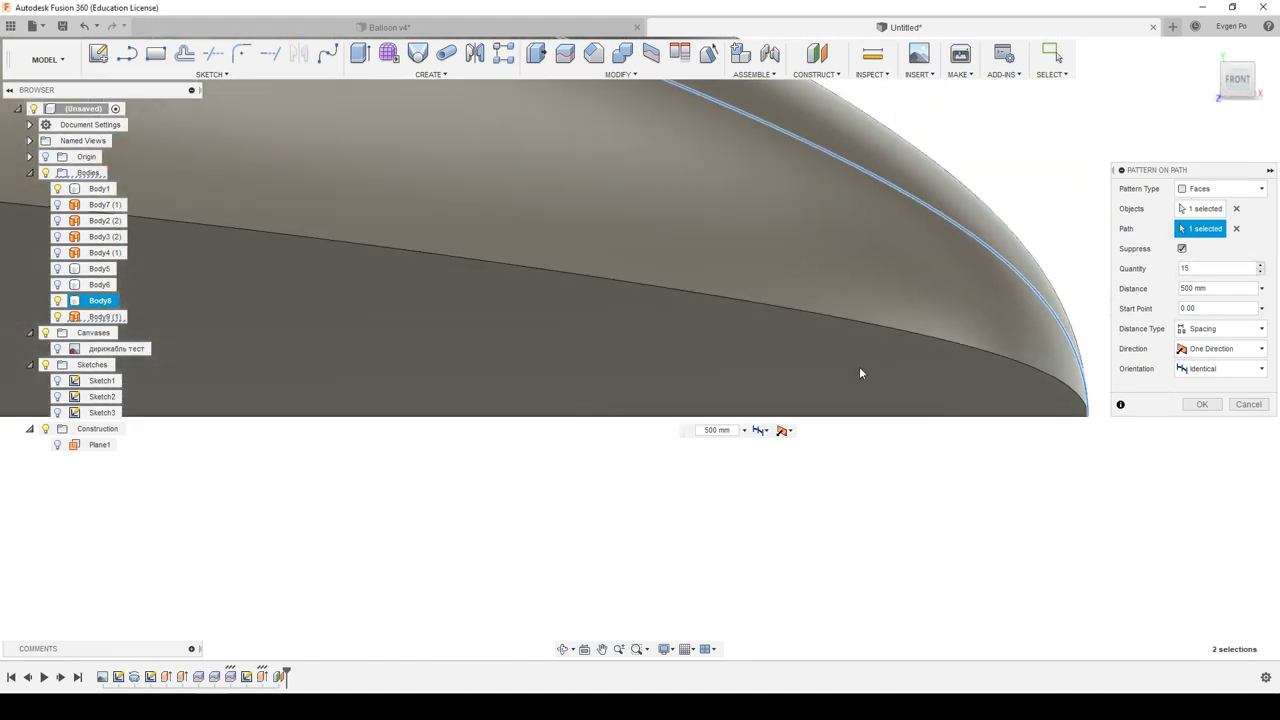
pyautogui.keyDown('shift'); pyautogui.moveTo(926, 352); pyautogui.dragTo(925, 345, button='middle'); pyautogui.keyUp('shift')
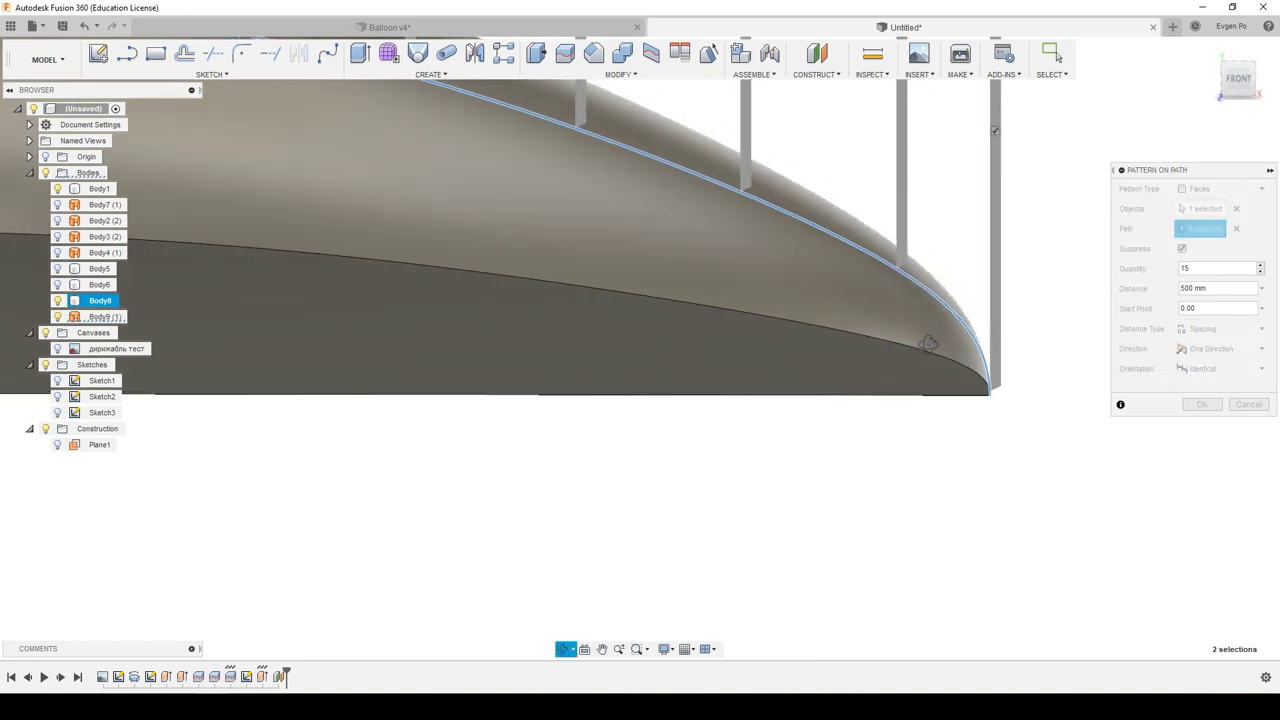
pyautogui.moveTo(926, 345)
pyautogui.keyDown('shift'); pyautogui.mouseDown(button='middle')
pyautogui.moveTo(903, 350)
pyautogui.moveTo(1034, 394)
pyautogui.moveTo(1020, 375)
pyautogui.moveTo(1019, 397)
pyautogui.mouseUp(button='middle'); pyautogui.keyUp('shift')
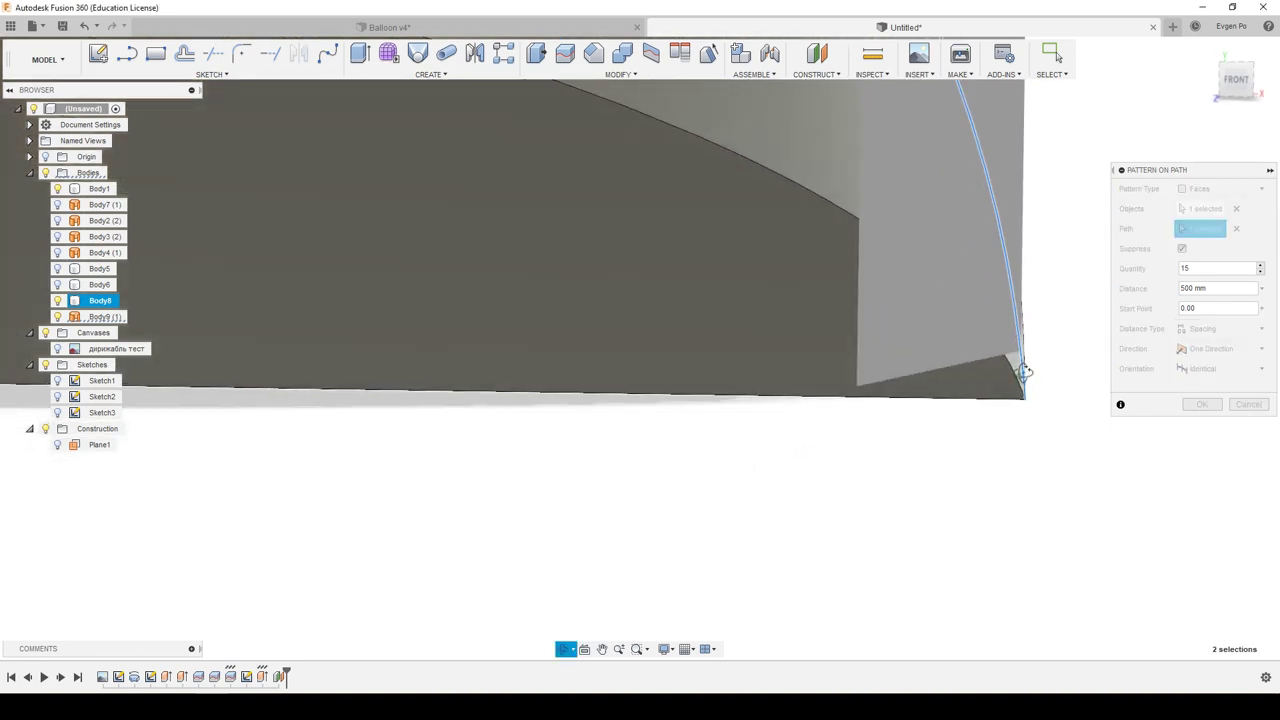
pyautogui.scroll(-3, 1019, 397)
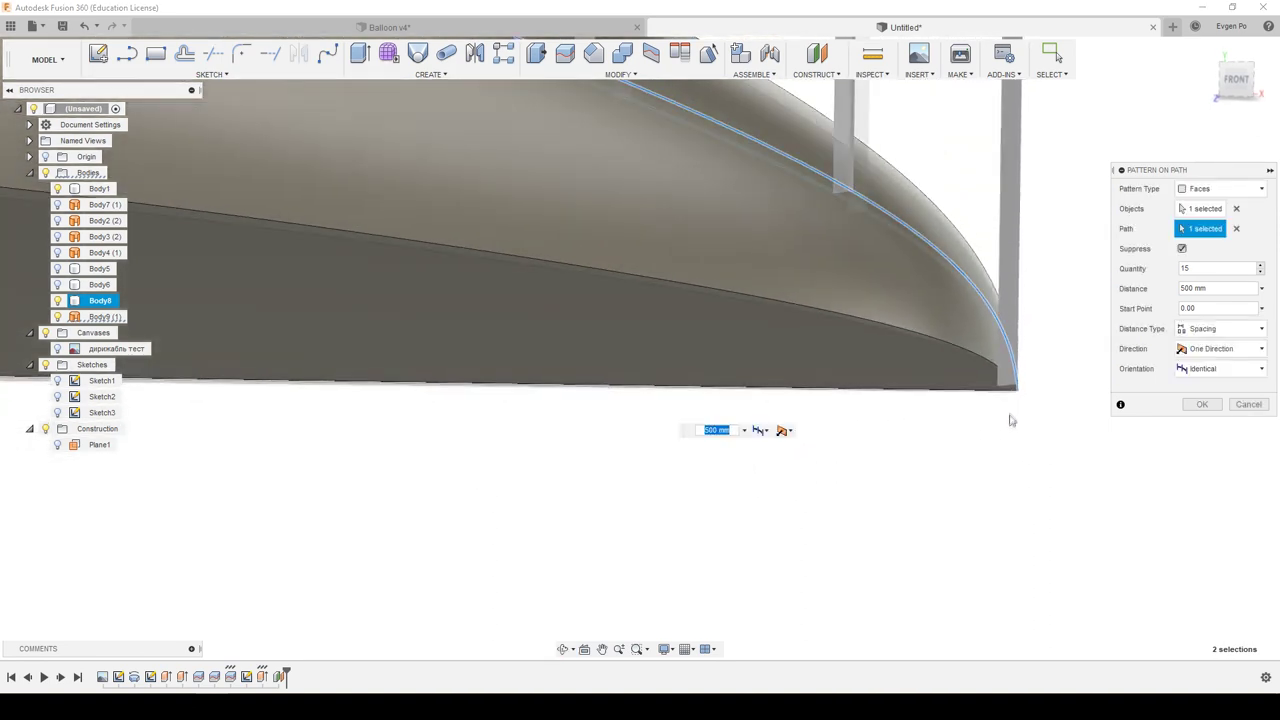
pyautogui.scroll(-3, 1006, 420)
pyautogui.click(1202, 405)
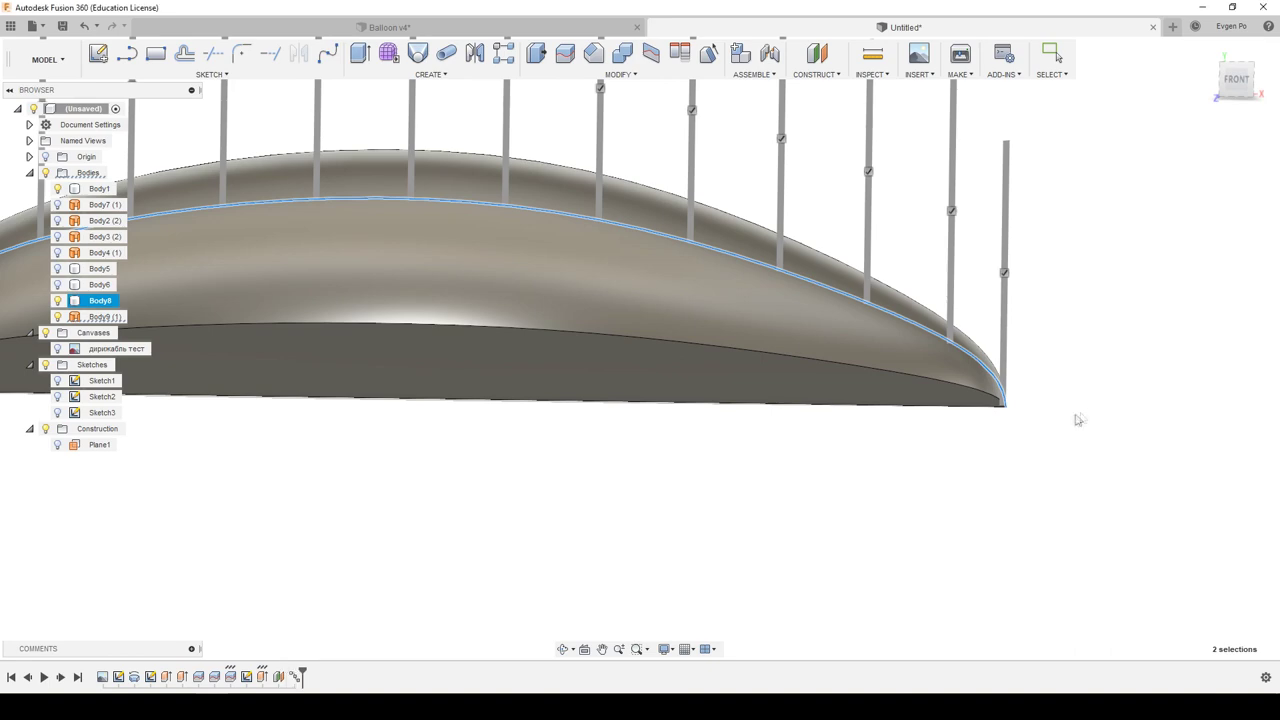
# View the planks from above and try selecting the hull and plank Body13 (1).
pyautogui.scroll(-3, 1045, 395)
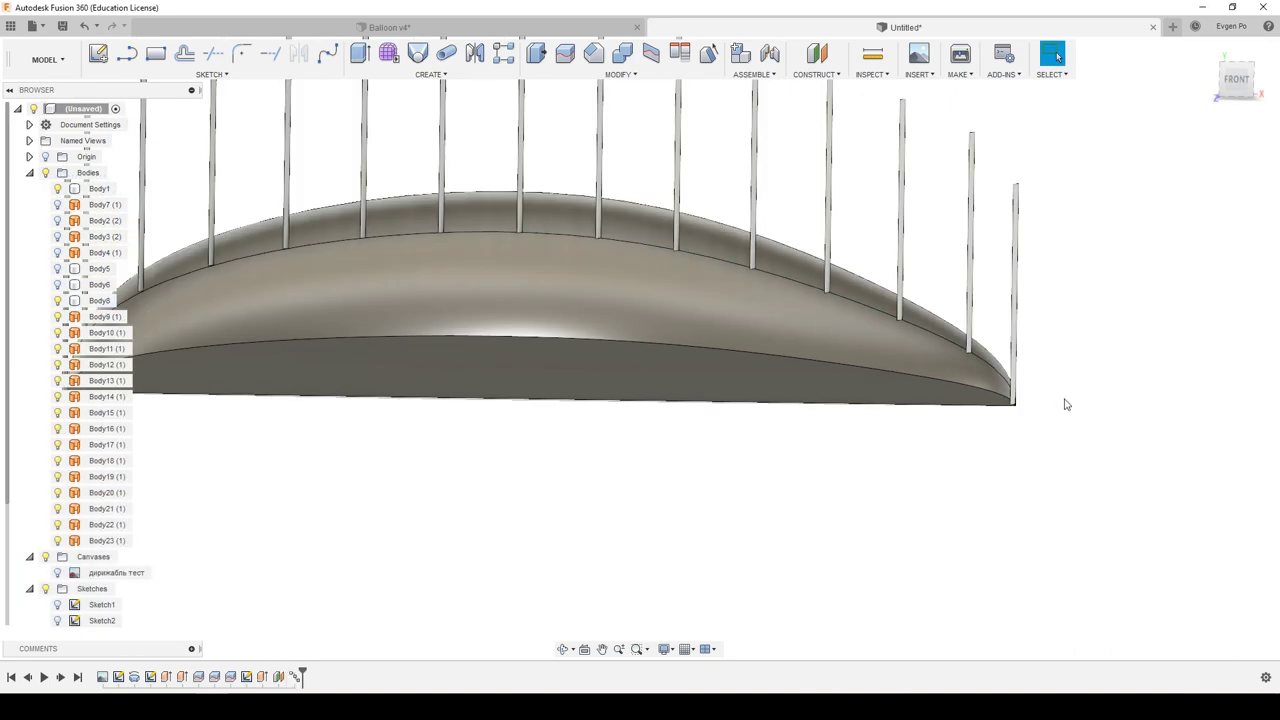
pyautogui.scroll(-3, 1066, 404)
pyautogui.moveTo(1066, 404)
pyautogui.keyDown('shift'); pyautogui.mouseDown(button='middle')
pyautogui.moveTo(1097, 354)
pyautogui.moveTo(636, 372)
pyautogui.moveTo(614, 334)
pyautogui.moveTo(646, 337)
pyautogui.moveTo(560, 347)
pyautogui.moveTo(582, 343)
pyautogui.moveTo(571, 343)
pyautogui.moveTo(558, 363)
pyautogui.mouseUp(button='middle'); pyautogui.keyUp('shift')
pyautogui.click(654, 354)
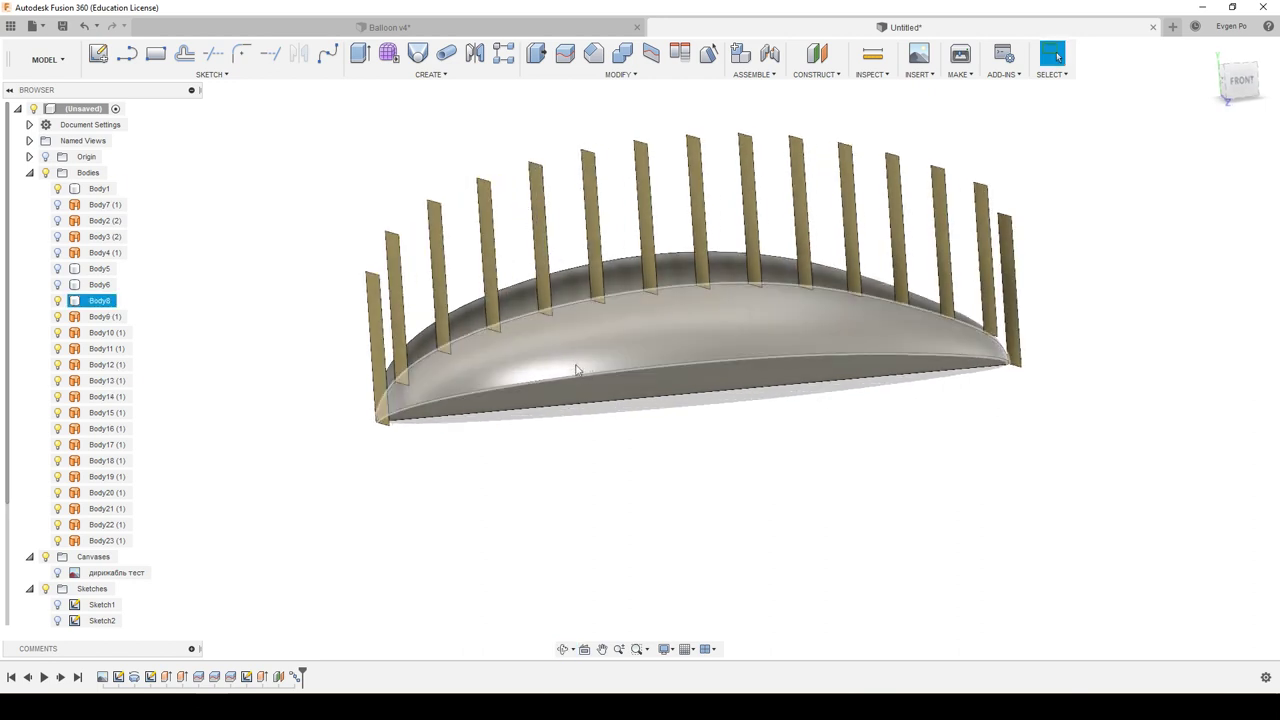
pyautogui.click(538, 215)
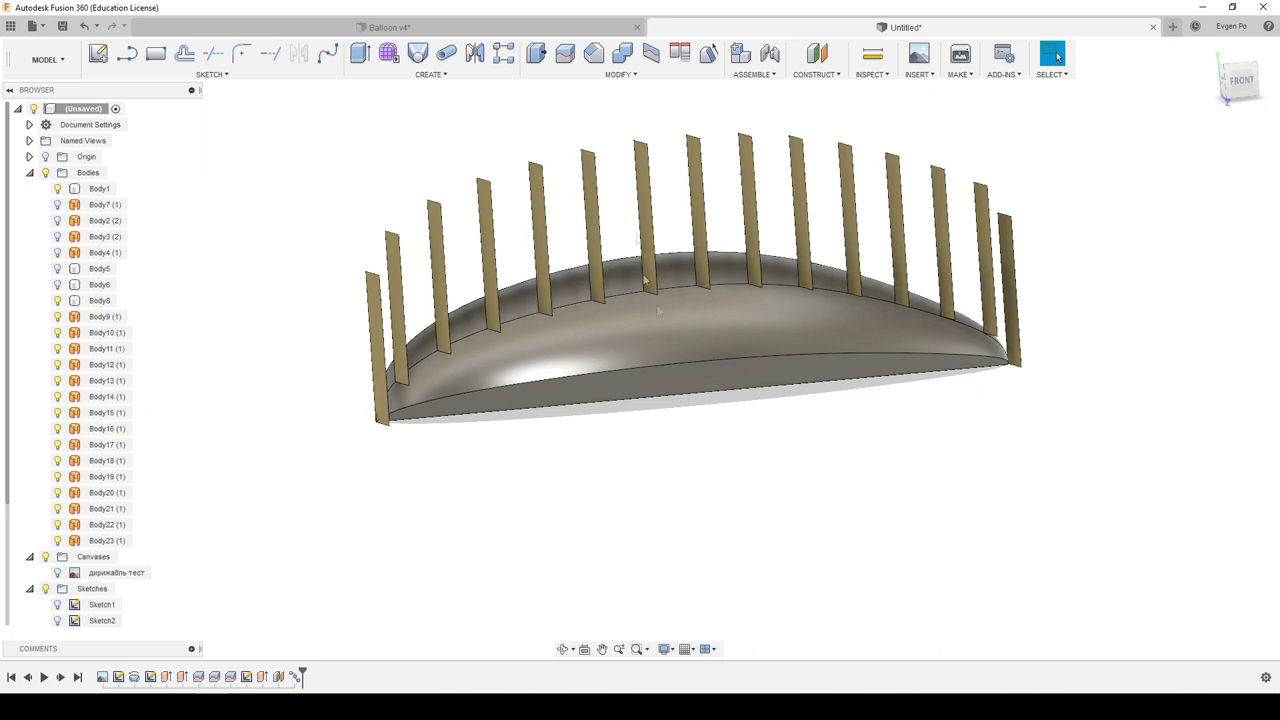
pyautogui.click(604, 217)
# Split the hull body using the first plank as splitting tool.
pyautogui.click(623, 55)
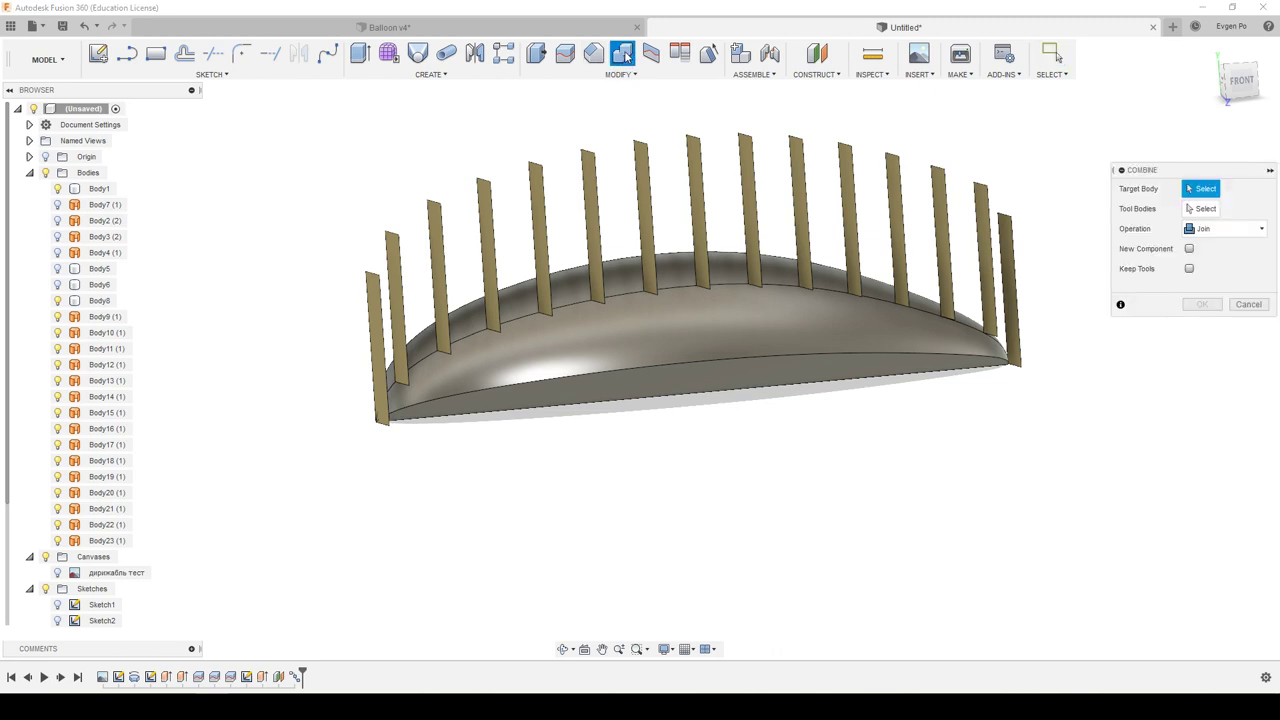
pyautogui.click(1247, 305)
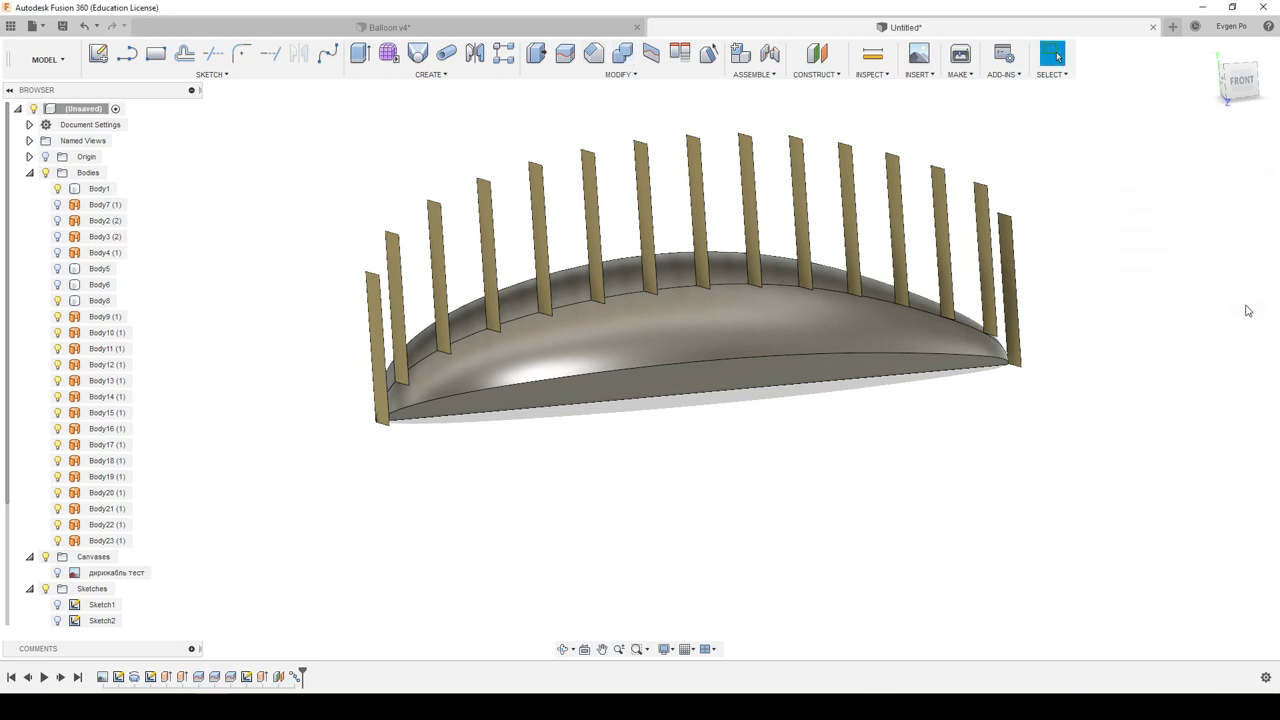
pyautogui.click(567, 57)
pyautogui.click(500, 381)
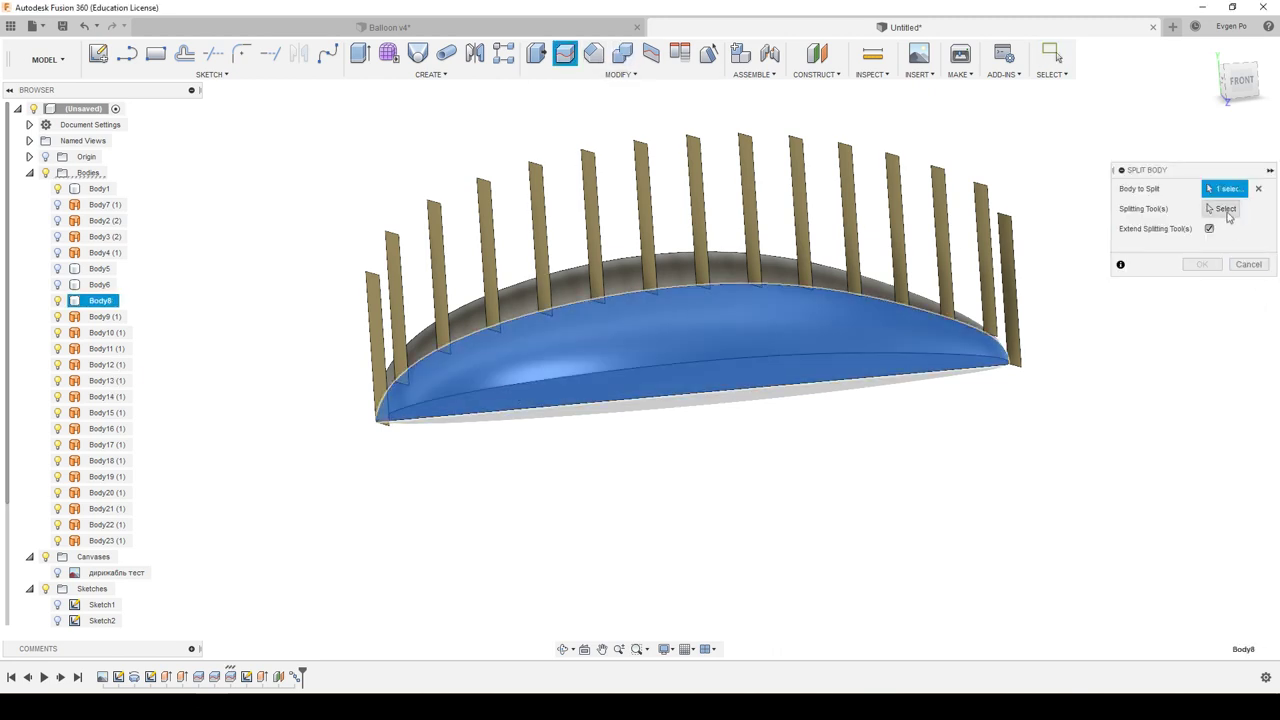
pyautogui.click(394, 289)
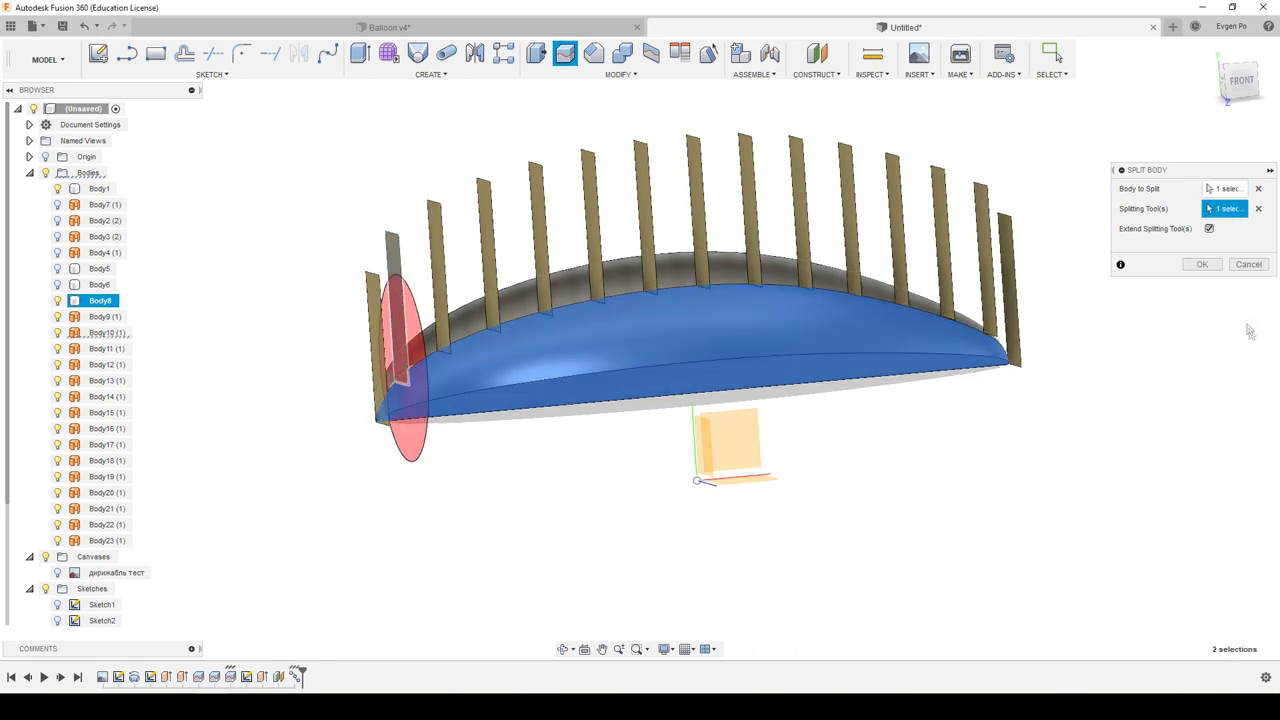
pyautogui.click(1205, 266)
pyautogui.click(508, 358)
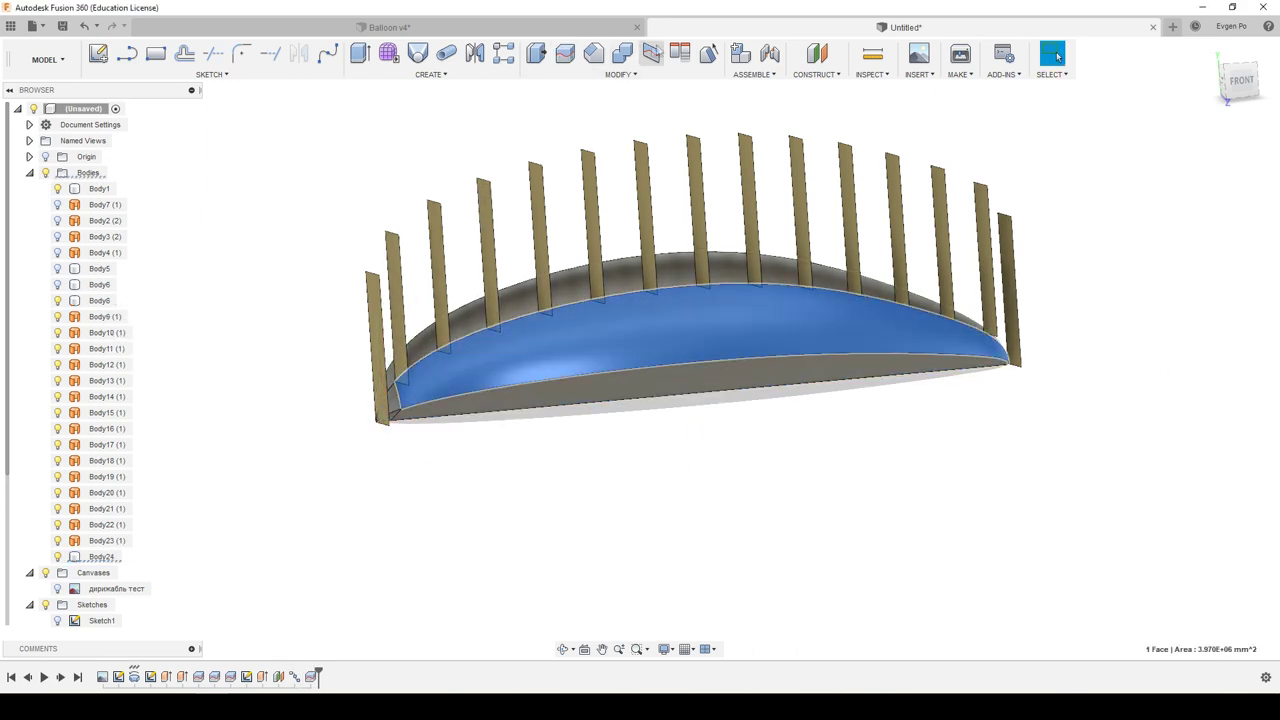
# Split the hull again at the next plank and check the new split lines.
pyautogui.click(565, 53)
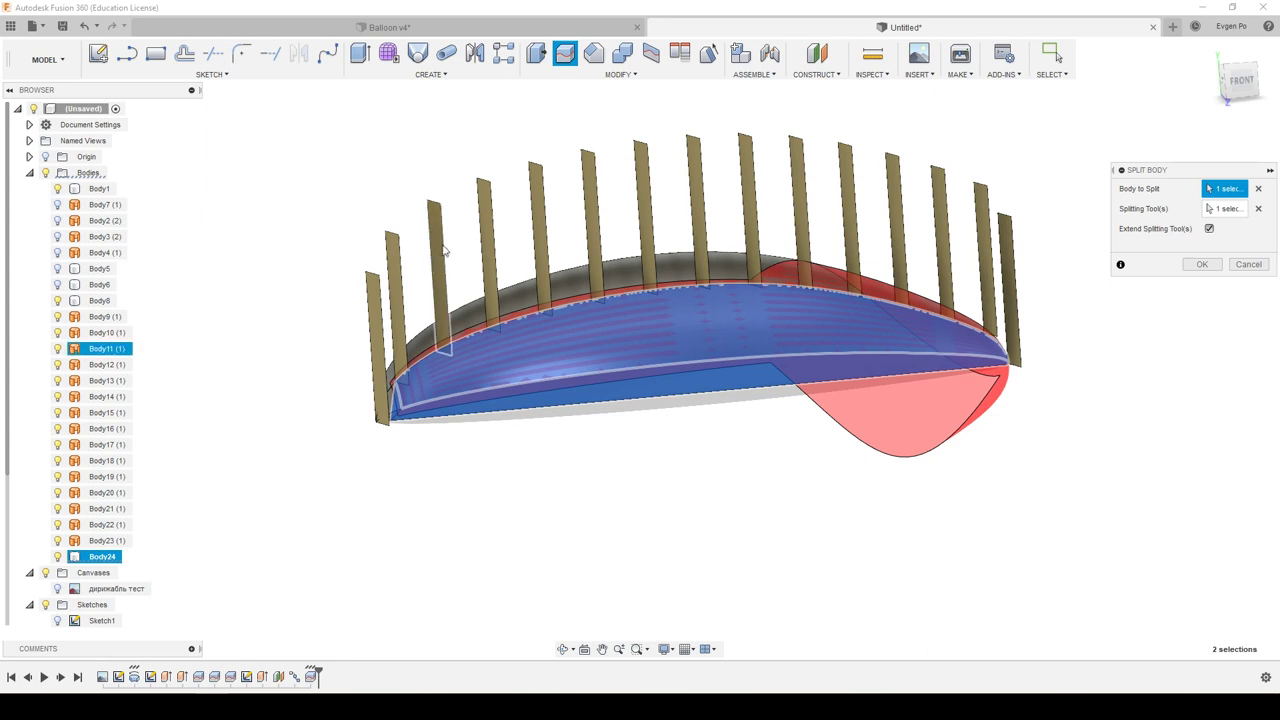
pyautogui.click(1258, 209)
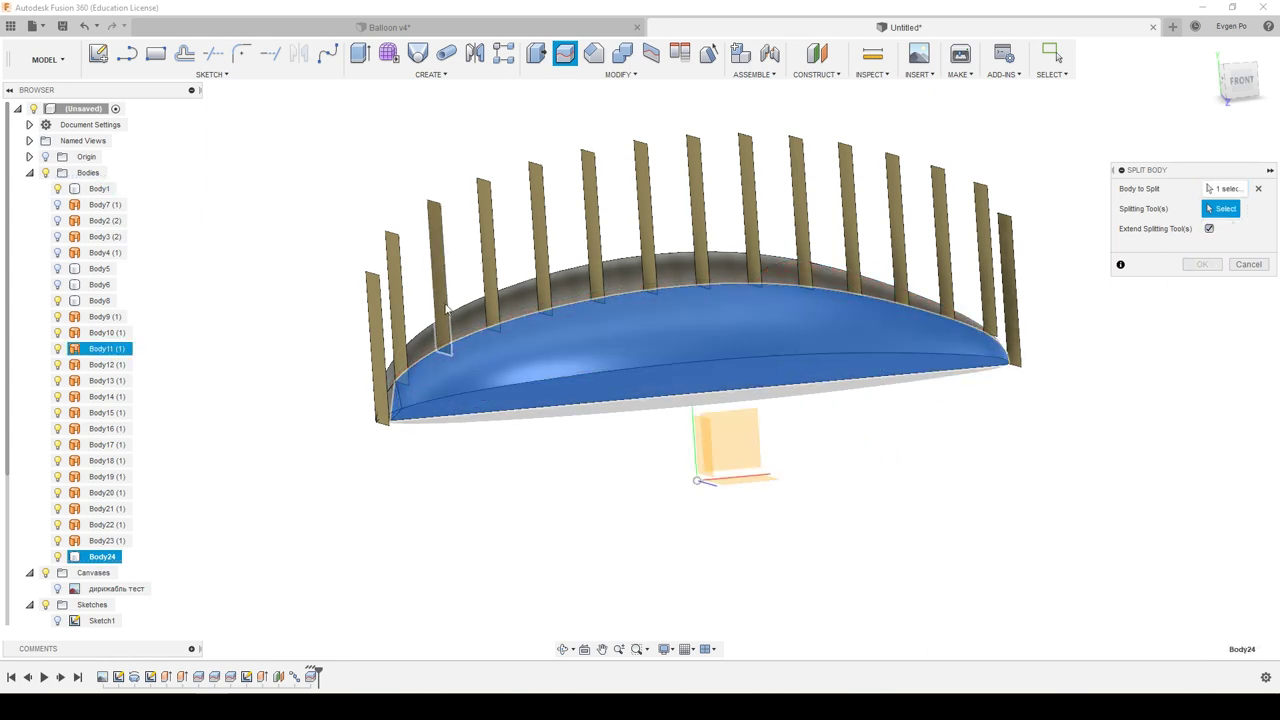
pyautogui.click(444, 307)
pyautogui.click(1202, 264)
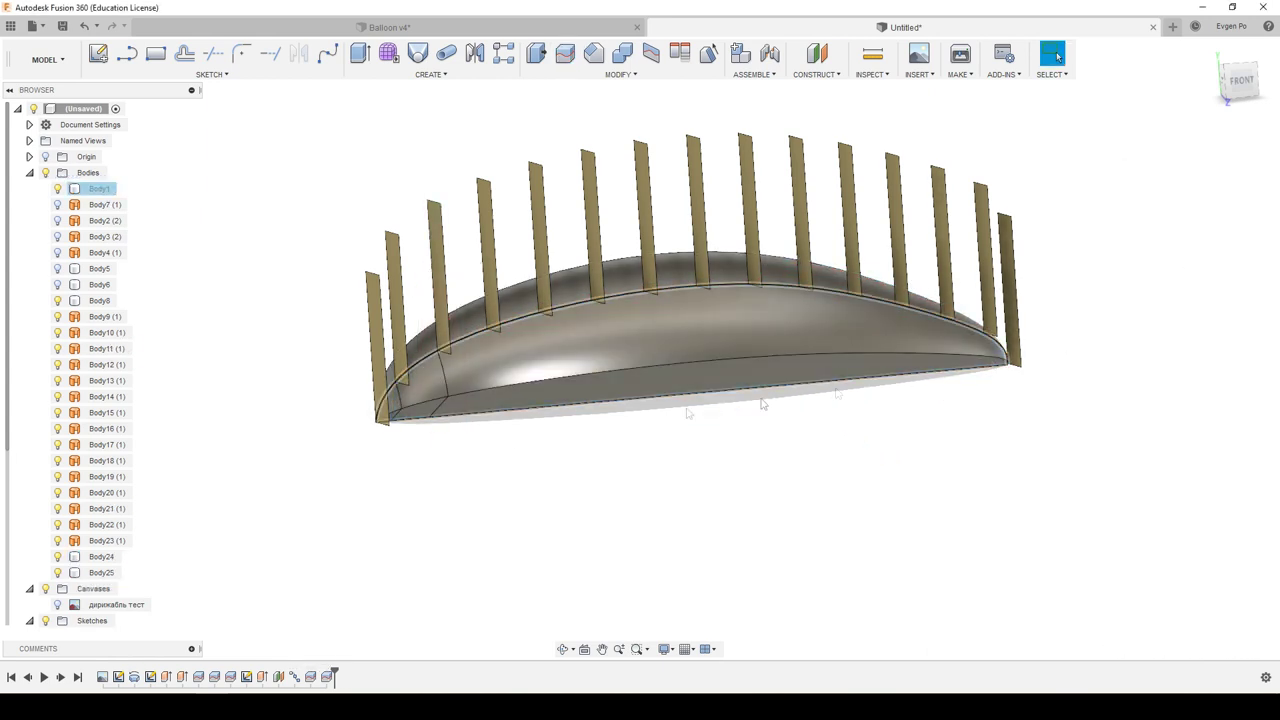
pyautogui.moveTo(1066, 355)
pyautogui.keyDown('shift'); pyautogui.mouseDown(button='middle')
pyautogui.moveTo(991, 343)
pyautogui.moveTo(1046, 337)
pyautogui.moveTo(1035, 352)
pyautogui.mouseUp(button='middle'); pyautogui.keyUp('shift')
pyautogui.scroll(-5, 1035, 352)
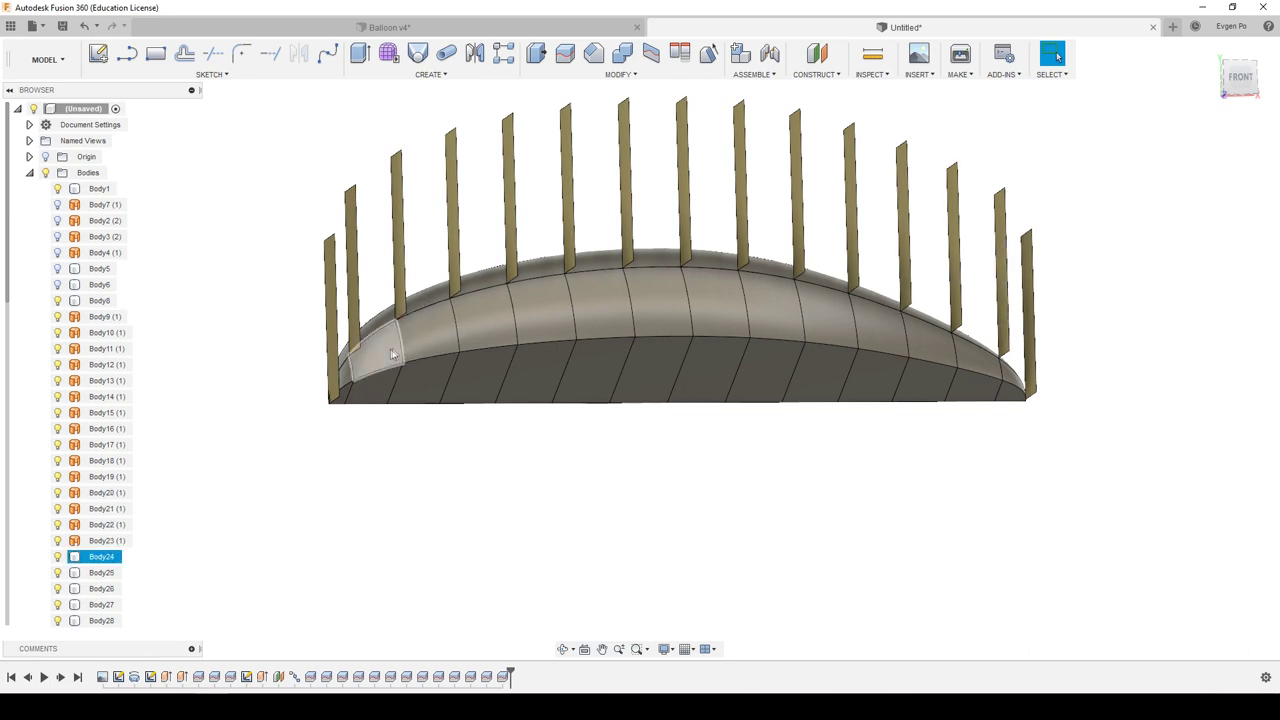
pyautogui.moveTo(891, 326)
pyautogui.keyDown('shift'); pyautogui.mouseDown(button='middle')
pyautogui.moveTo(1023, 347)
pyautogui.moveTo(1109, 477)
pyautogui.mouseUp(button='middle'); pyautogui.keyUp('shift')
pyautogui.scroll(3, 1023, 347)
pyautogui.scroll(2, 1109, 477)
pyautogui.scroll(2, 1083, 503)
pyautogui.scroll(2, 1083, 515)
pyautogui.scroll(1, 1086, 526)
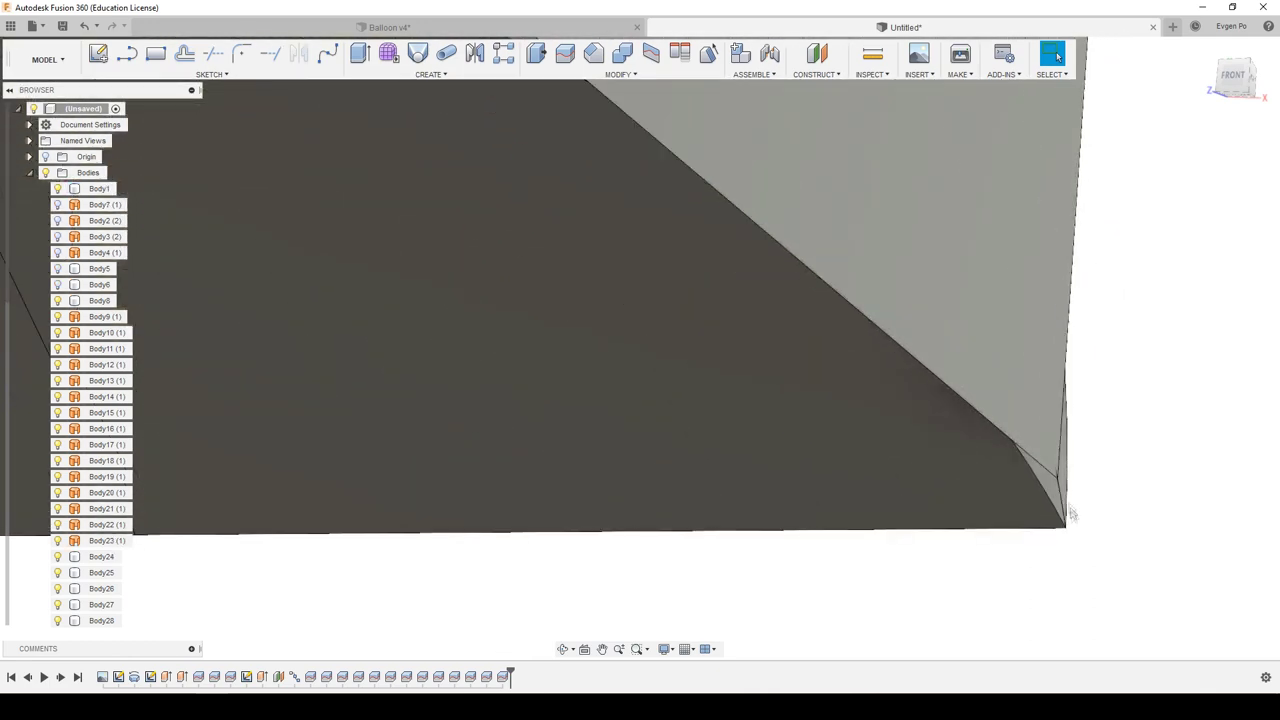
pyautogui.keyDown('shift'); pyautogui.moveTo(1070, 513); pyautogui.dragTo(1013, 497, button='middle'); pyautogui.keyUp('shift')
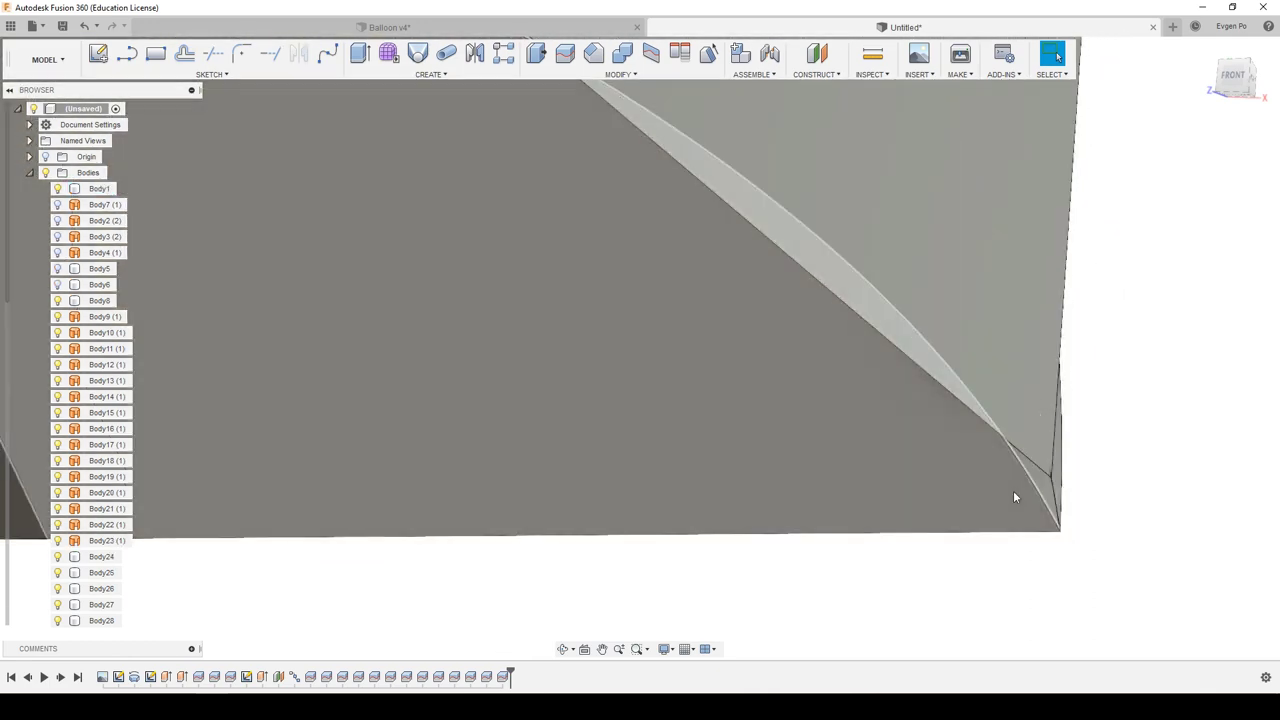
pyautogui.scroll(-2, 1013, 497)
pyautogui.scroll(-2, 870, 478)
pyautogui.scroll(-2, 713, 460)
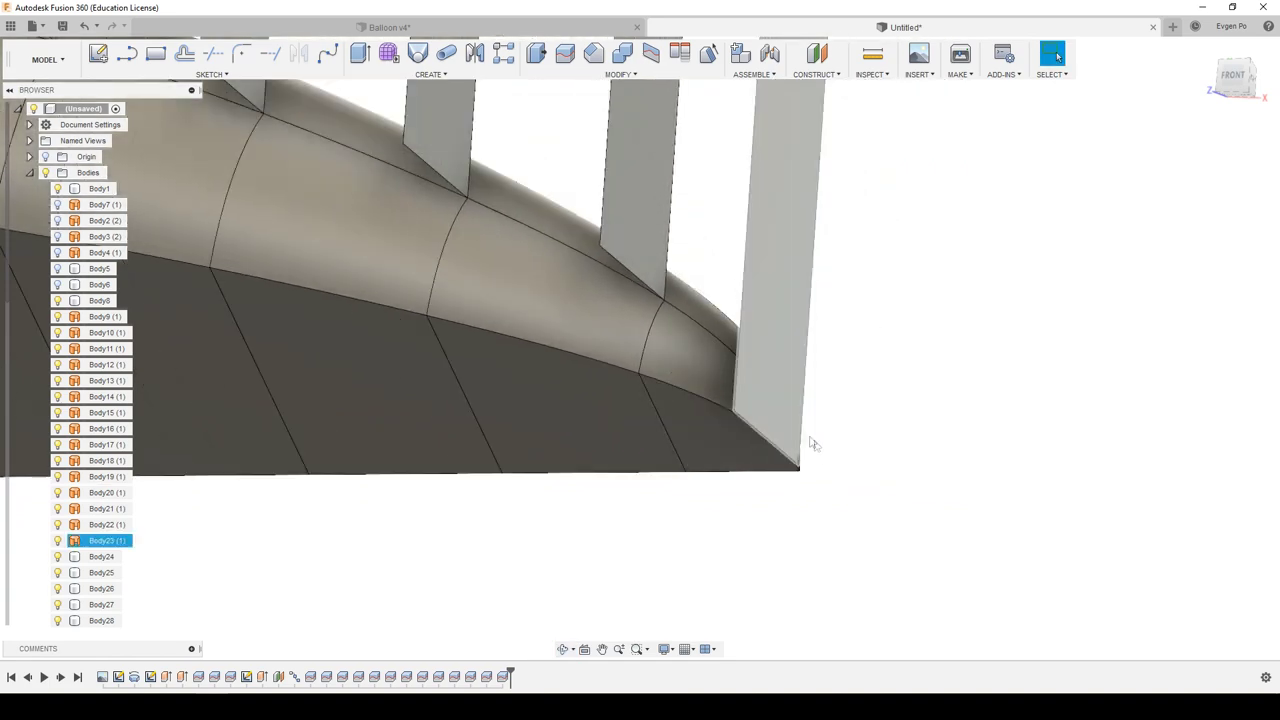
pyautogui.scroll(-3, 813, 443)
pyautogui.click(805, 325)
pyautogui.press('Delete')
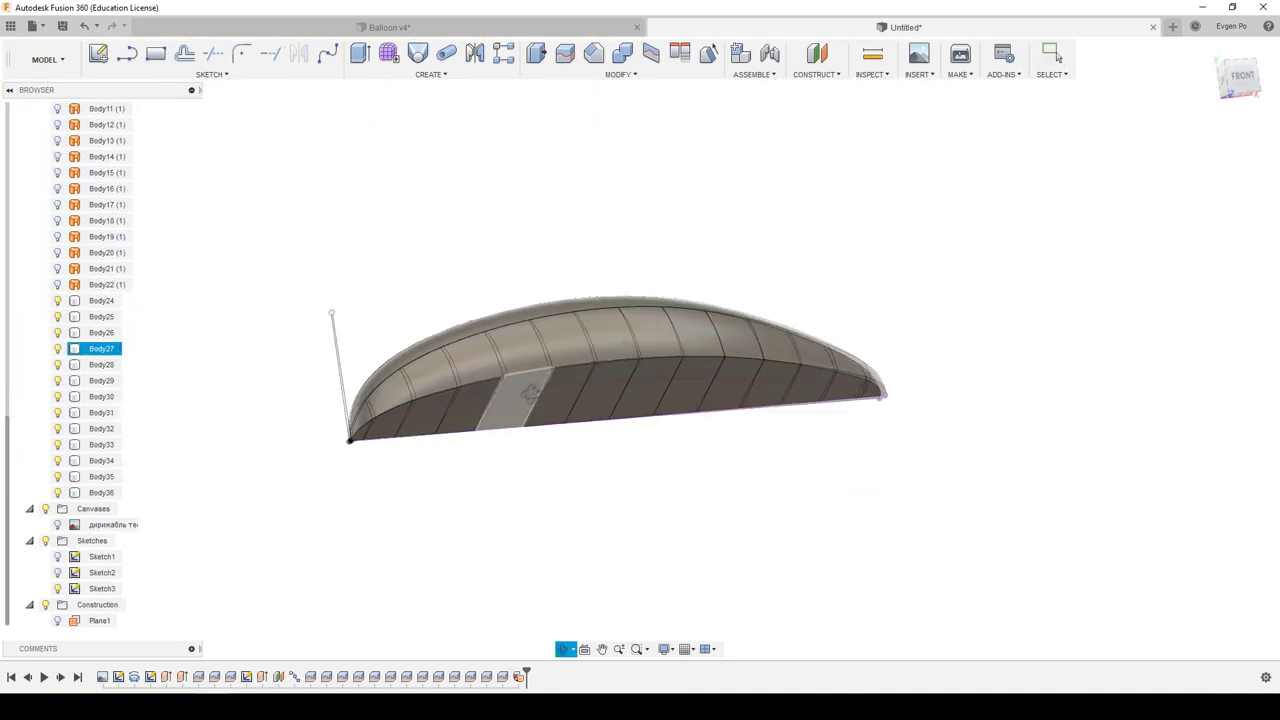
# Hide Sketch3 and inspect the hull panels from several angles with the Measure tool.
pyautogui.click(57, 589)
pyautogui.moveTo(570, 492)
pyautogui.keyDown('shift'); pyautogui.mouseDown(button='middle')
pyautogui.moveTo(528, 477)
pyautogui.moveTo(506, 503)
pyautogui.moveTo(545, 518)
pyautogui.mouseUp(button='middle'); pyautogui.keyUp('shift')
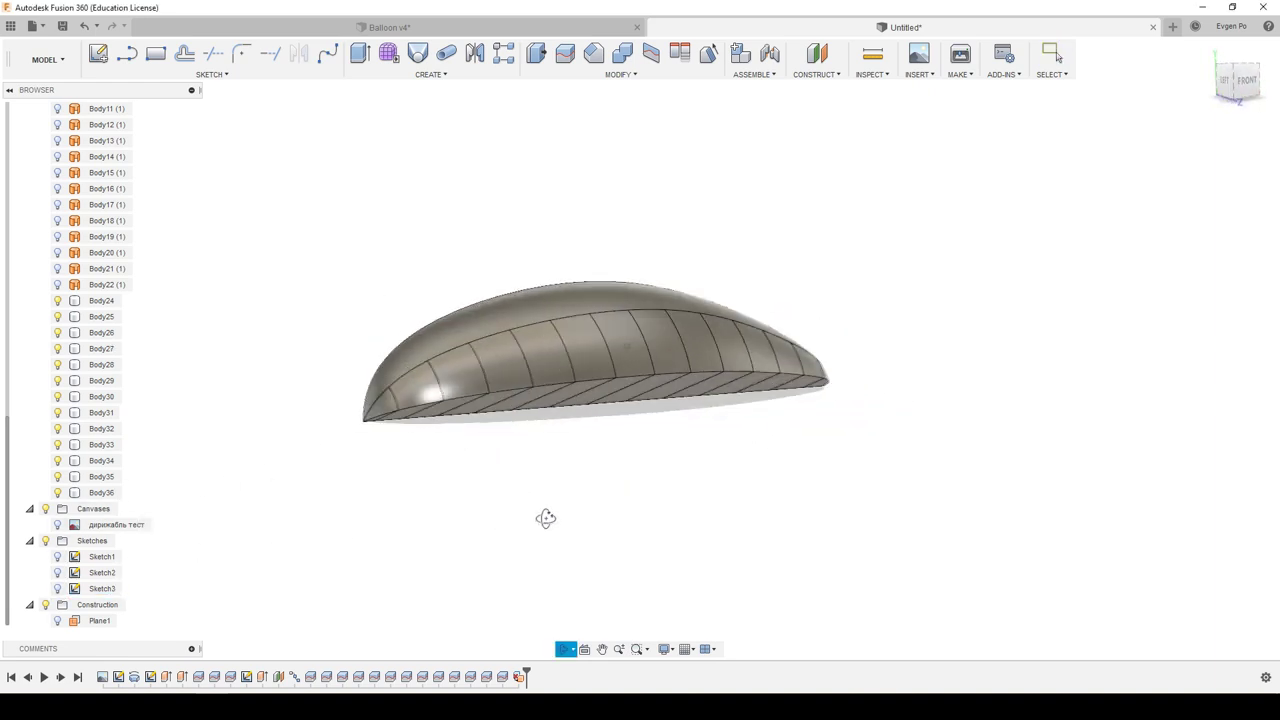
pyautogui.press('Escape')
pyautogui.click(877, 60)
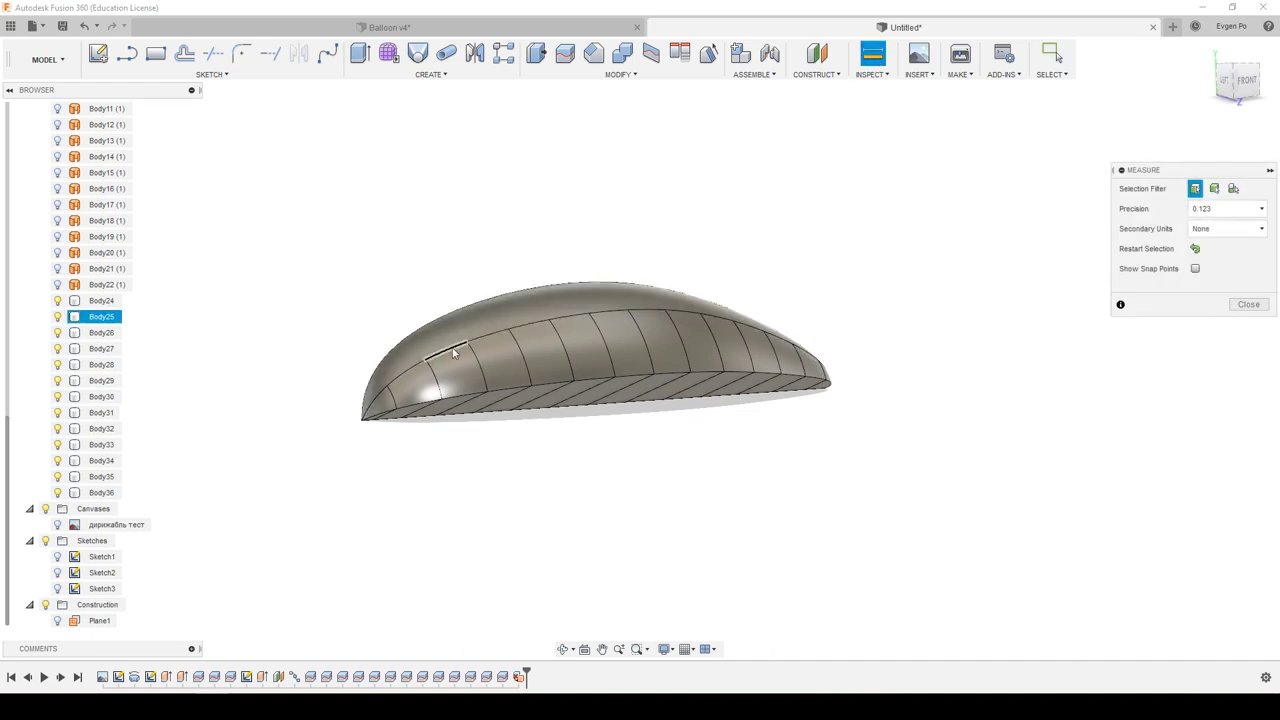
pyautogui.moveTo(432, 340)
pyautogui.keyDown('shift'); pyautogui.mouseDown(button='middle')
pyautogui.moveTo(509, 317)
pyautogui.moveTo(514, 348)
pyautogui.mouseUp(button='middle'); pyautogui.keyUp('shift')
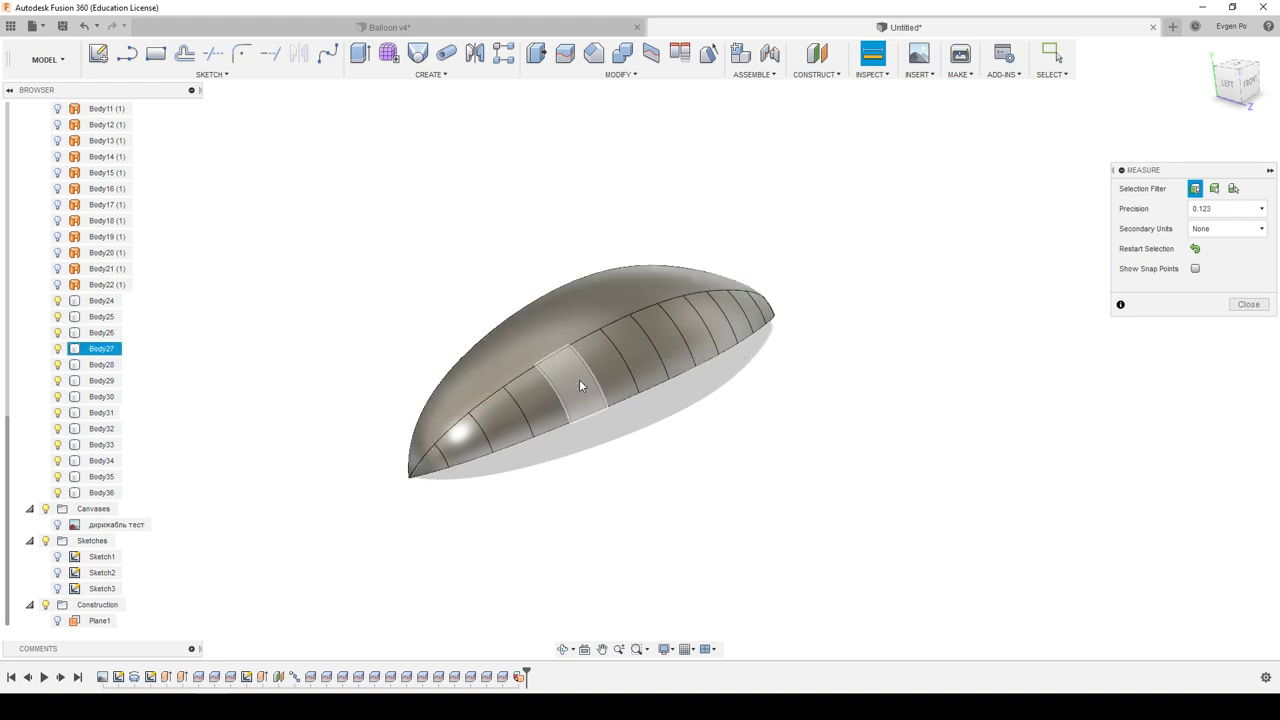
pyautogui.moveTo(576, 372)
pyautogui.keyDown('shift'); pyautogui.mouseDown(button='middle')
pyautogui.moveTo(588, 302)
pyautogui.moveTo(612, 318)
pyautogui.mouseUp(button='middle'); pyautogui.keyUp('shift')
pyautogui.click(1250, 82)
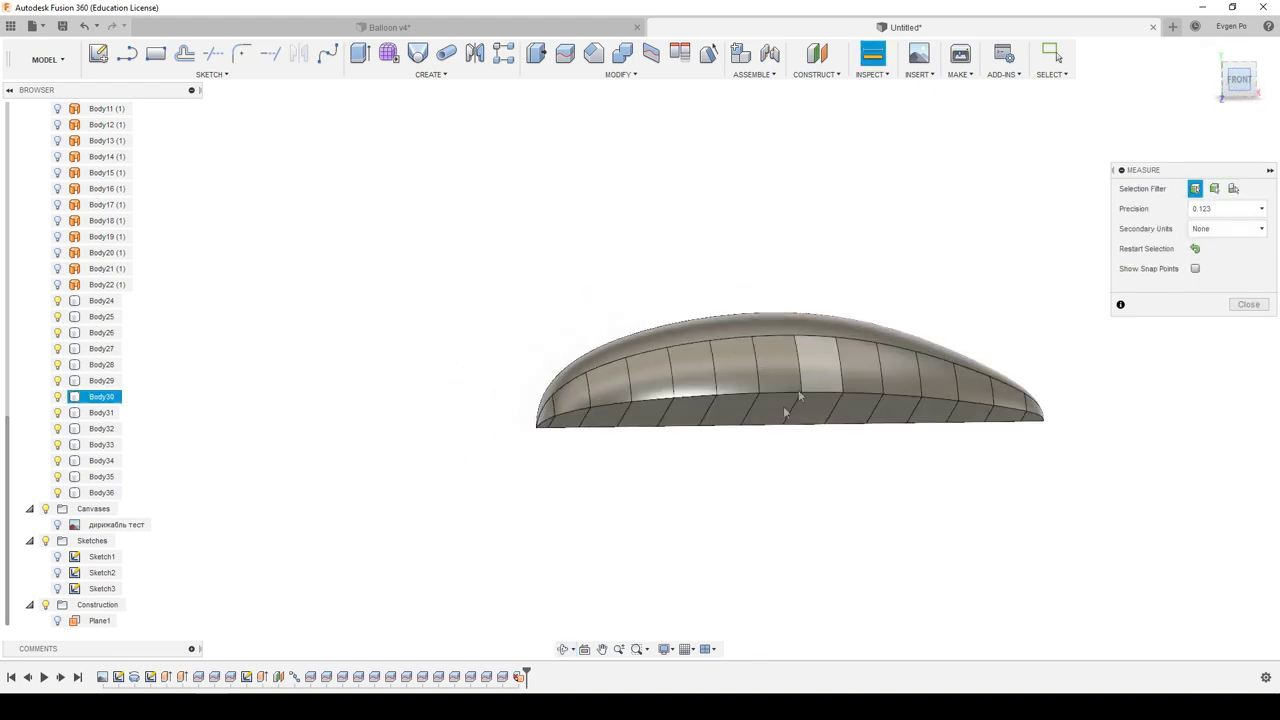
pyautogui.click(1248, 304)
# Locate the upper shell as Body1 in the browser and start Move/Copy on it.
pyautogui.click(835, 352)
pyautogui.rightClick(835, 352)
pyautogui.click(840, 527)
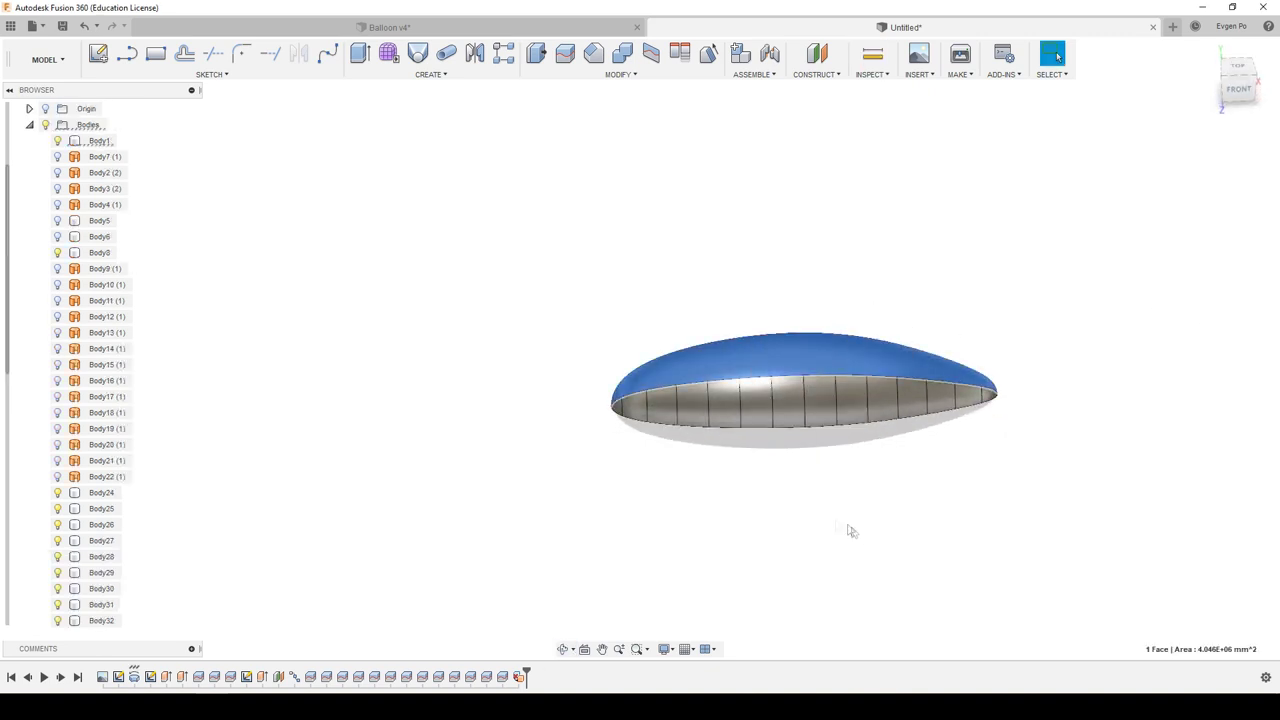
pyautogui.click(100, 140)
pyautogui.rightClick(100, 142)
pyautogui.click(132, 152)
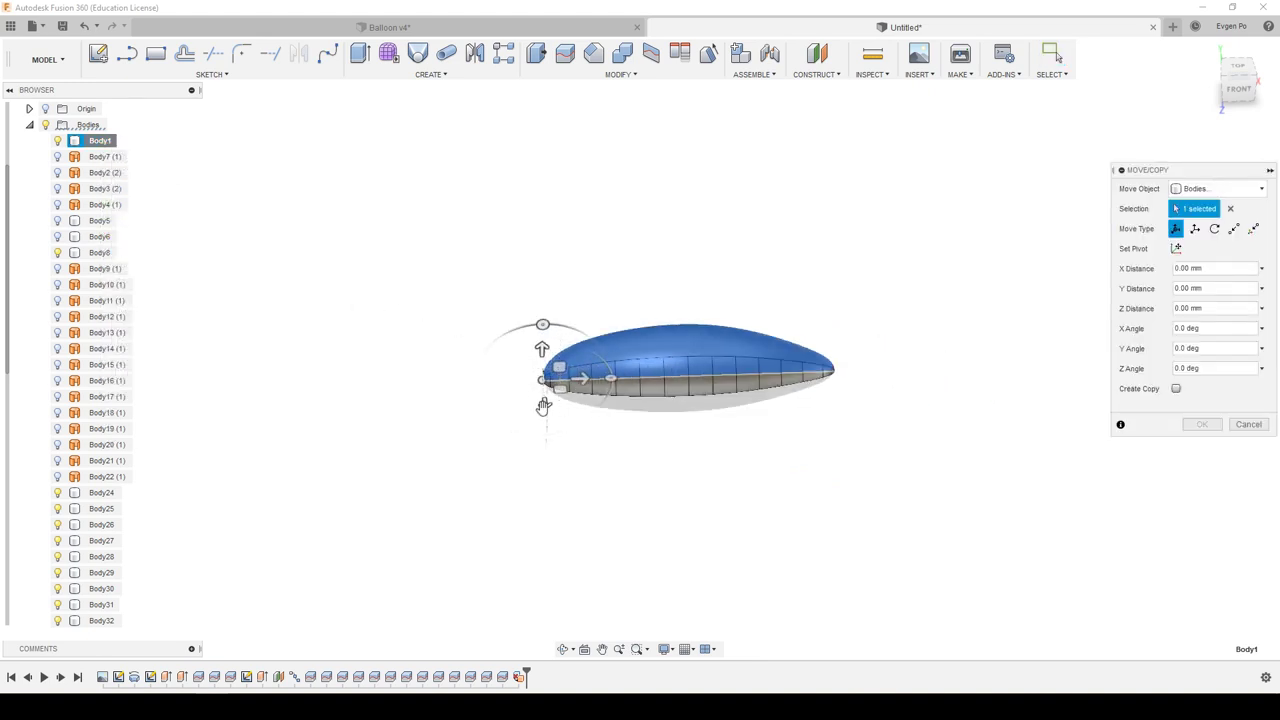
# Lift Body1 upward above the lower panel strips and view the resulting gap.
pyautogui.moveTo(543, 392); pyautogui.dragTo(542, 378)
pyautogui.click(1202, 424)
pyautogui.moveTo(669, 354)
pyautogui.keyDown('shift'); pyautogui.mouseDown(button='middle')
pyautogui.moveTo(774, 331)
pyautogui.moveTo(669, 354)
pyautogui.moveTo(686, 345)
pyautogui.moveTo(557, 394)
pyautogui.moveTo(997, 88)
pyautogui.mouseUp(button='middle'); pyautogui.keyUp('shift')
pyautogui.press('Escape')
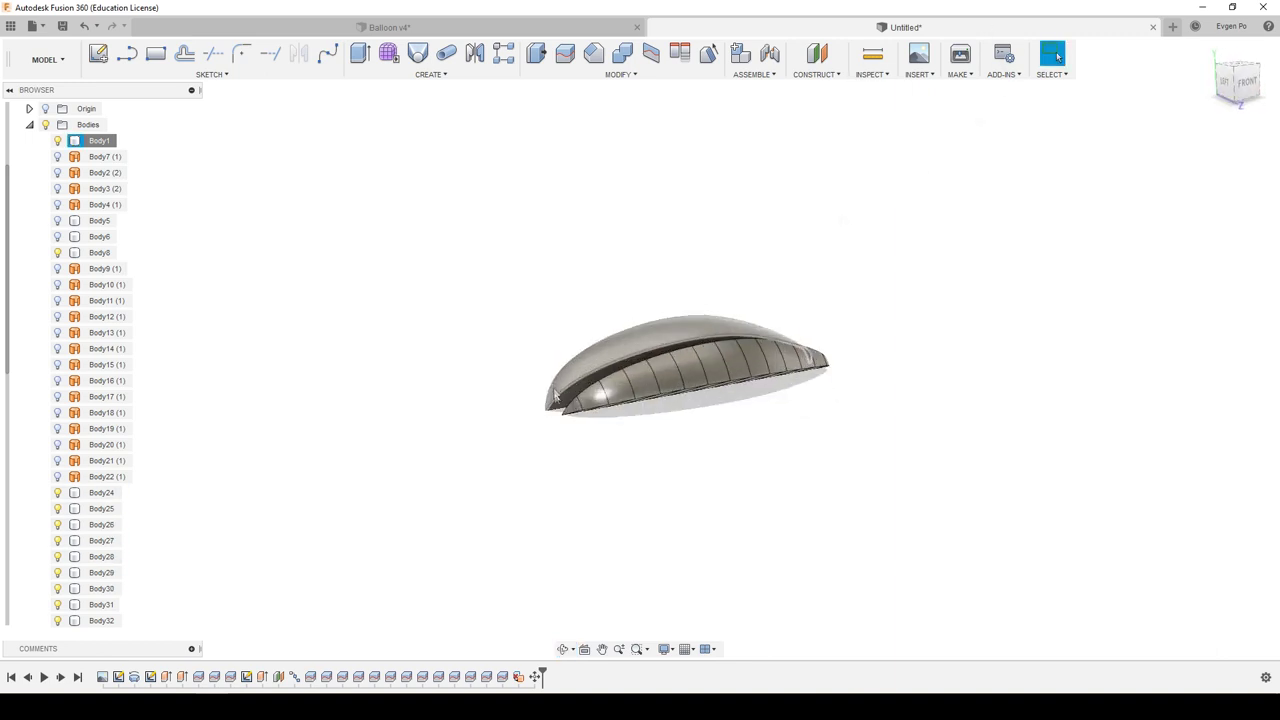
pyautogui.scroll(4, 570, 395)
pyautogui.scroll(4, 570, 395)
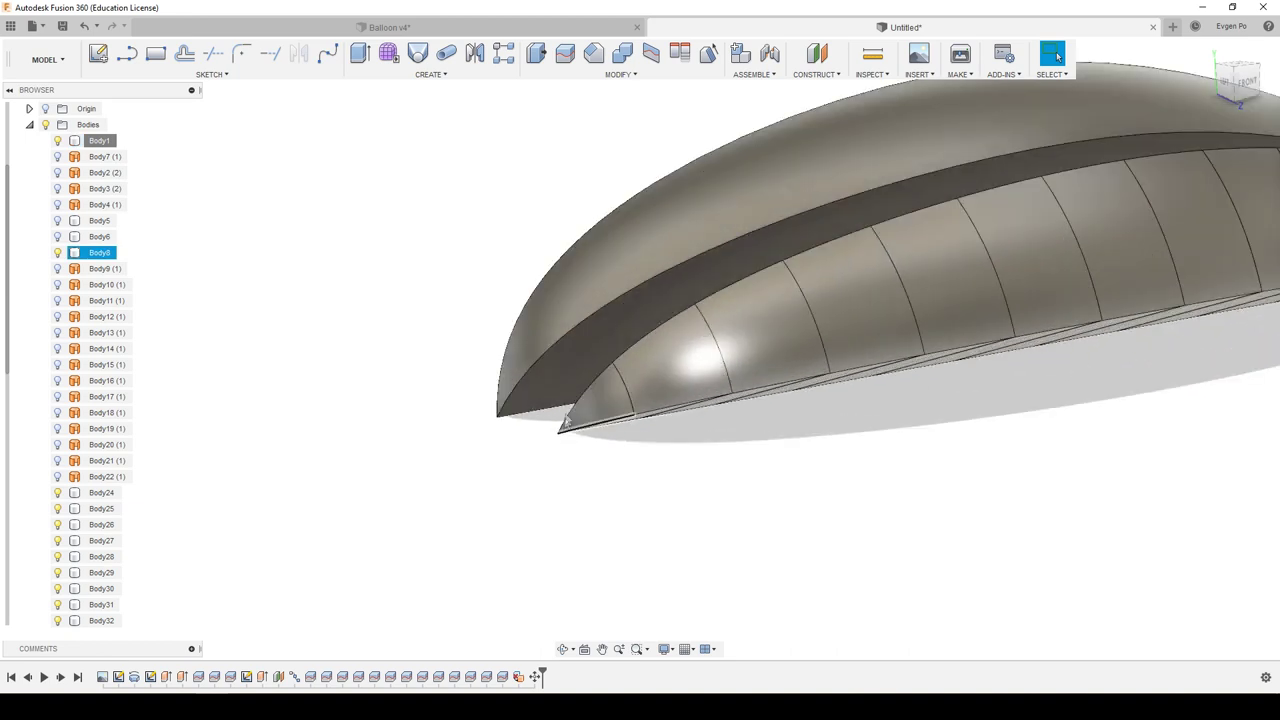
pyautogui.press('i')
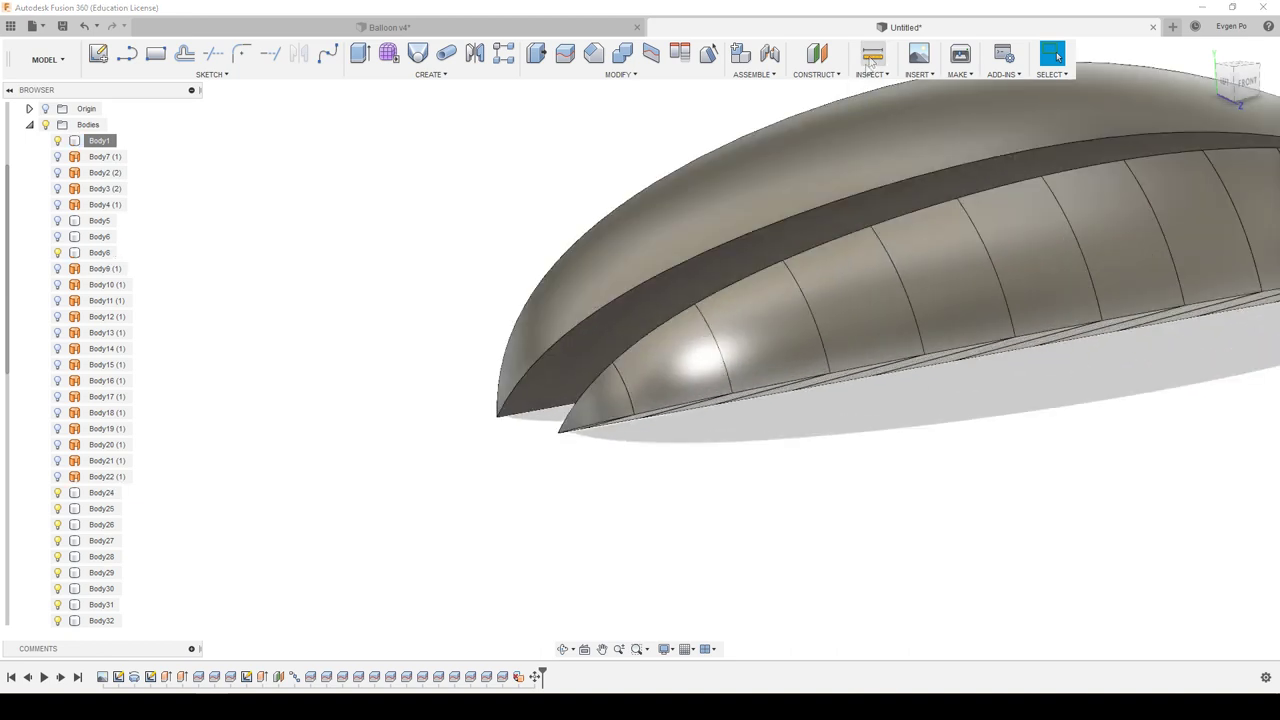
pyautogui.click(584, 406)
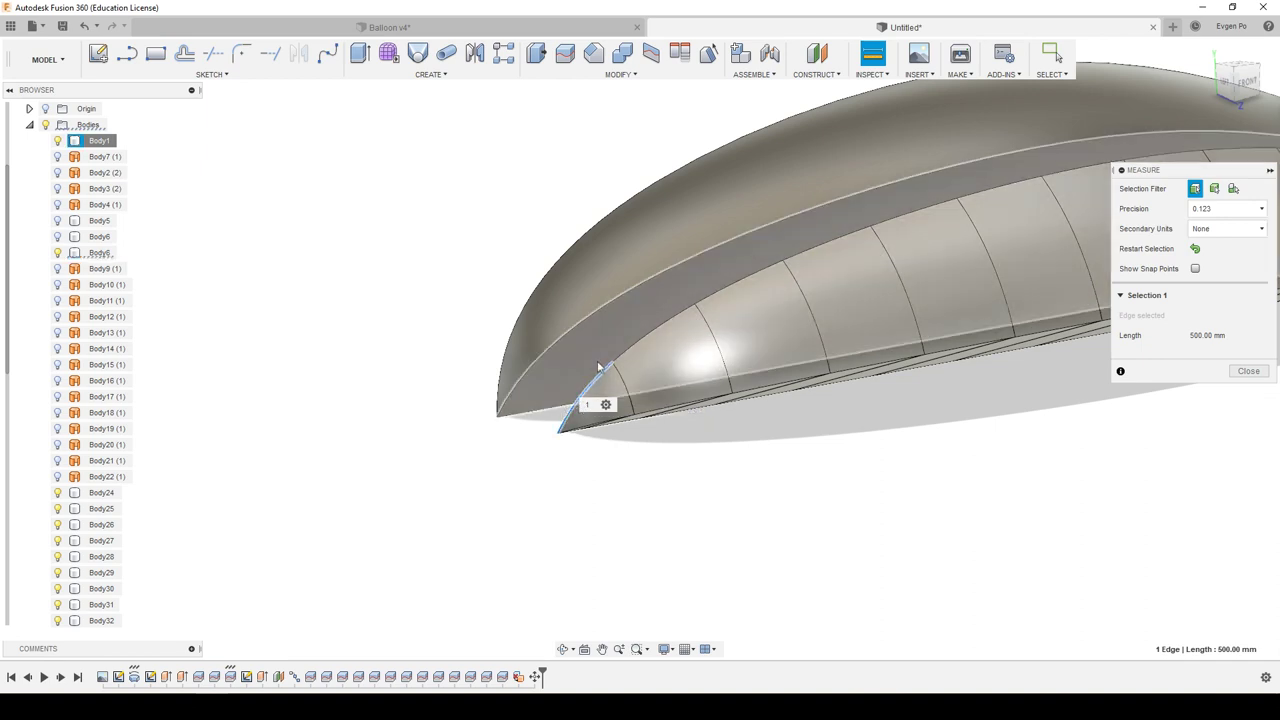
pyautogui.click(654, 338)
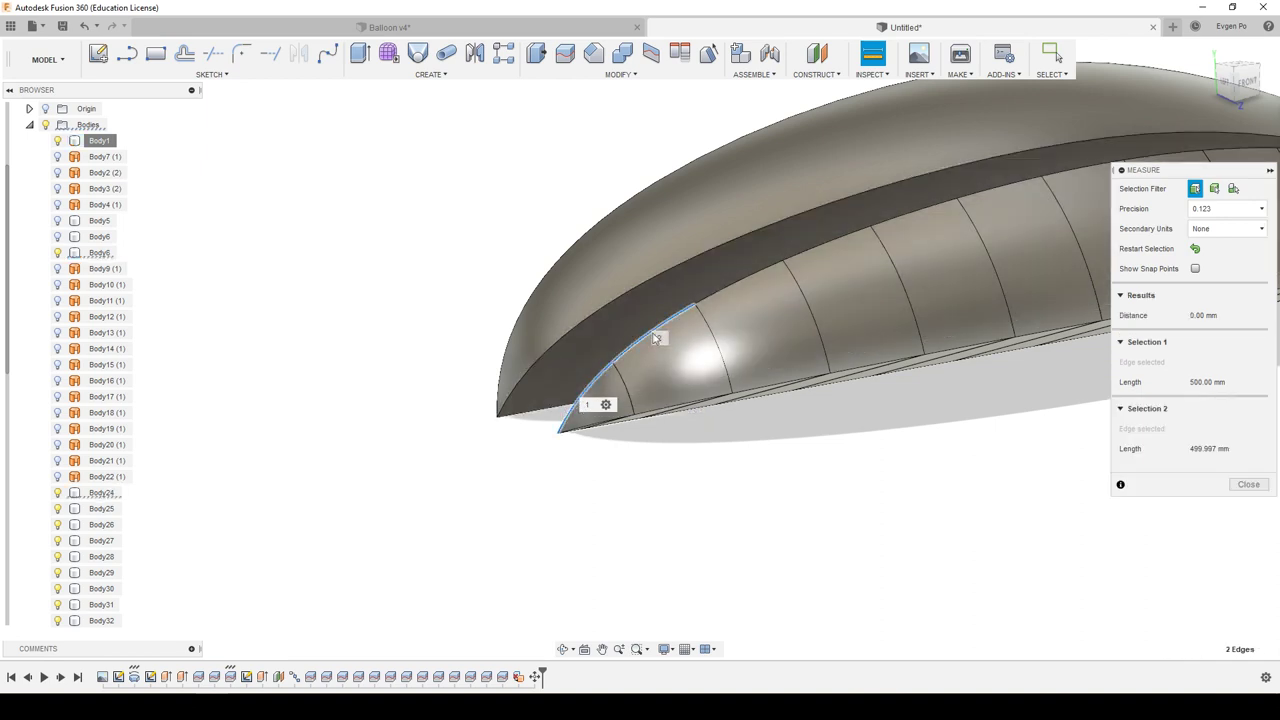
pyautogui.click(1249, 485)
pyautogui.press('i')
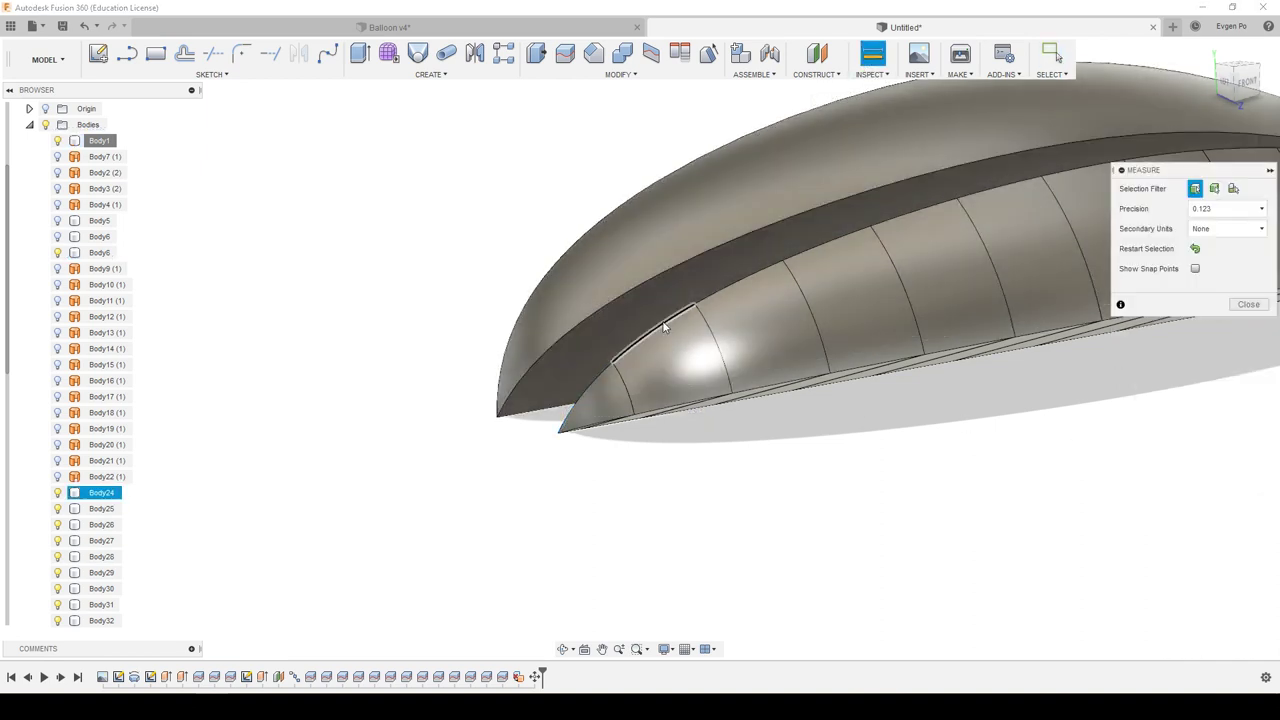
pyautogui.click(658, 330)
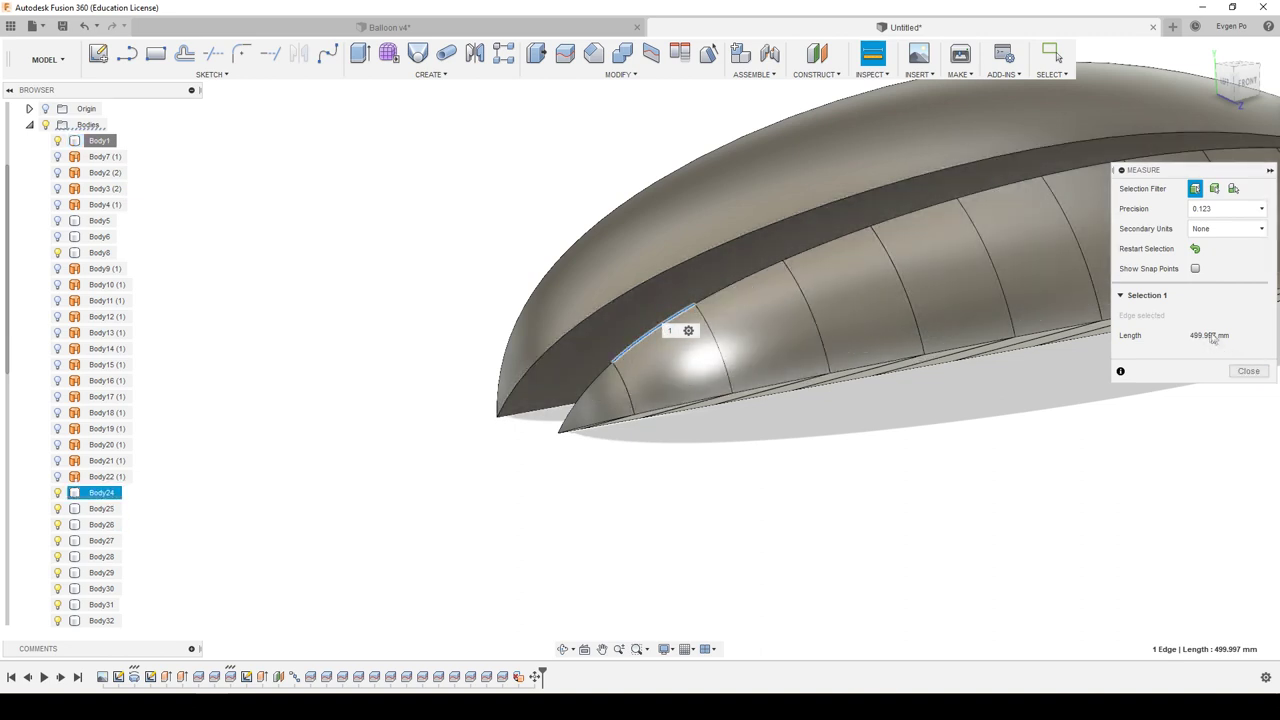
pyautogui.click(1249, 371)
pyautogui.press('i')
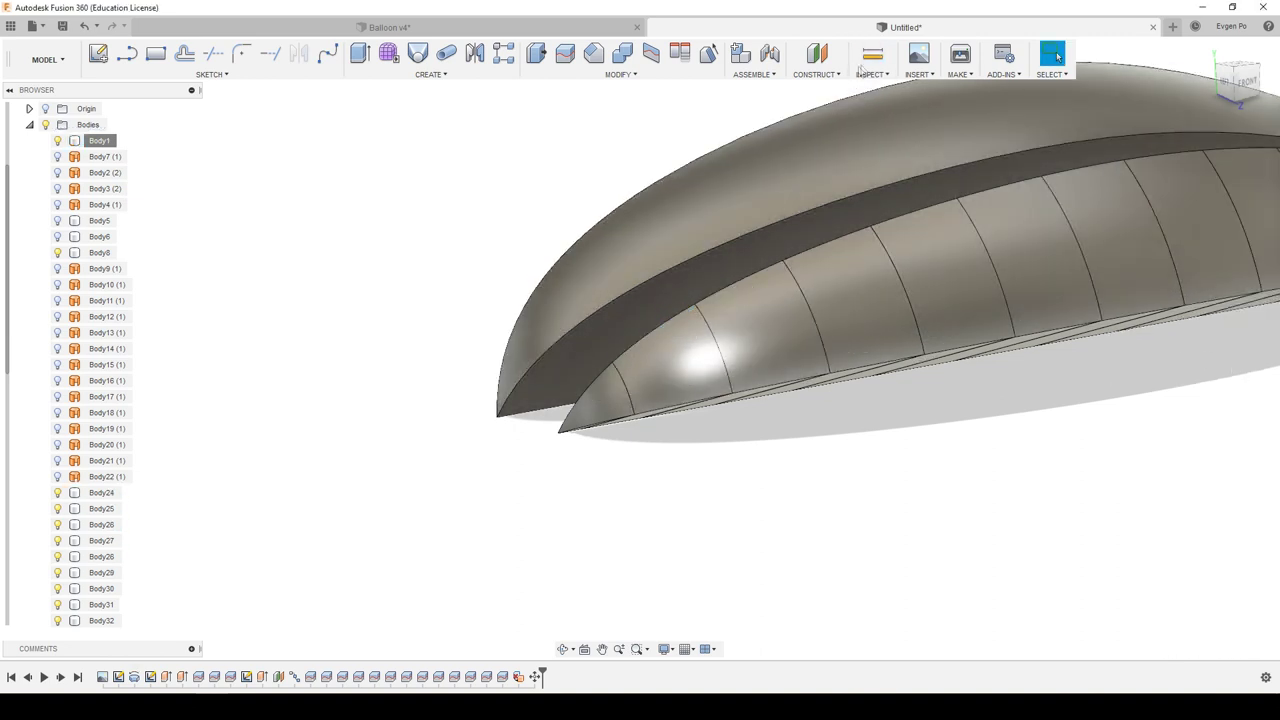
pyautogui.click(740, 287)
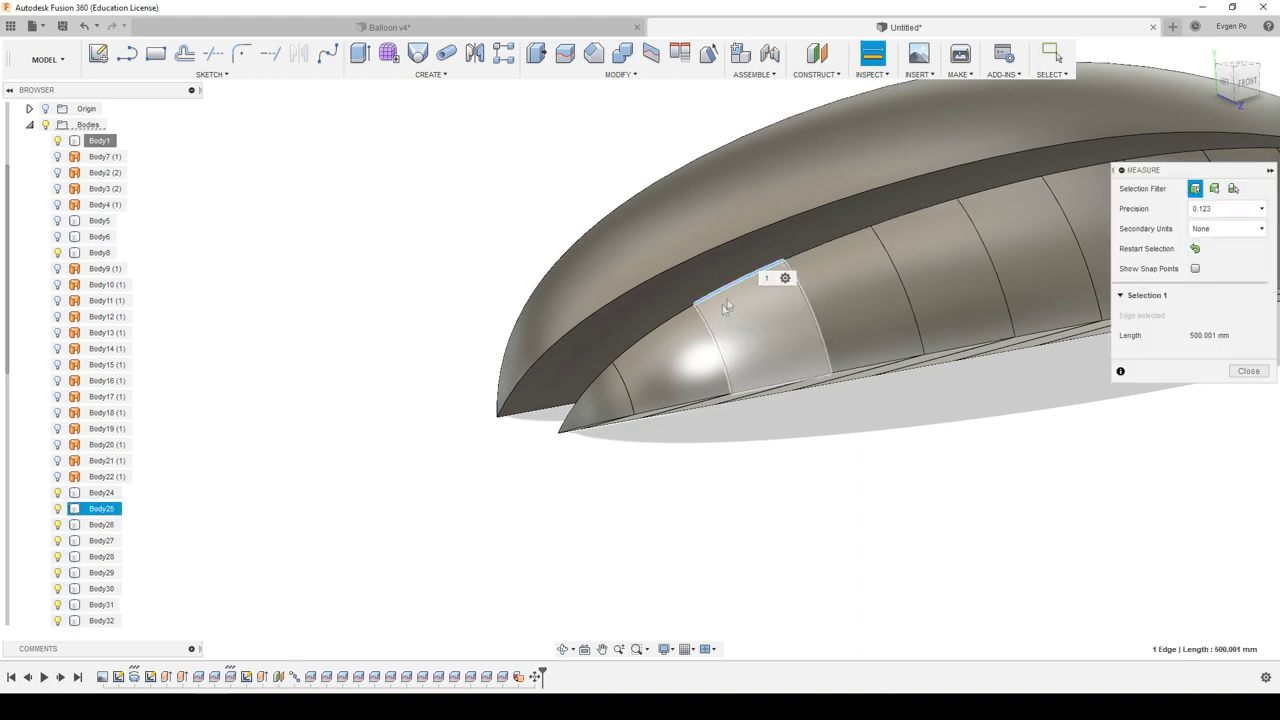
pyautogui.click(1249, 371)
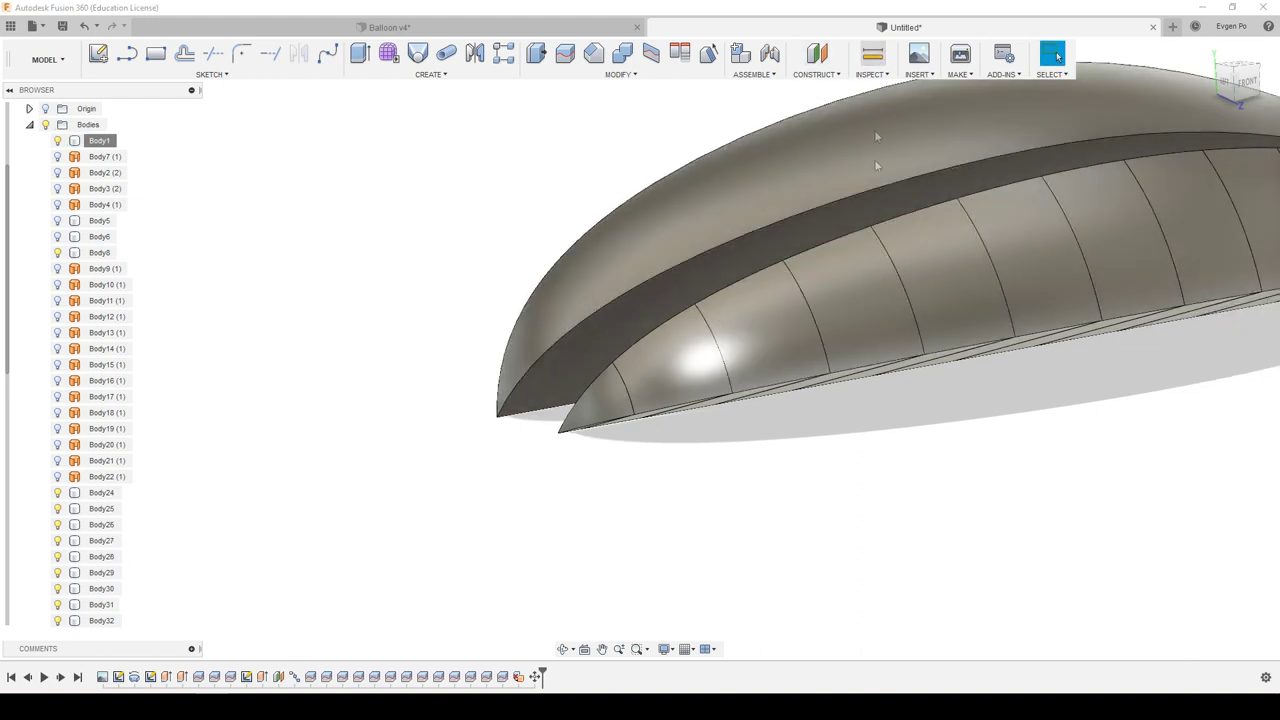
pyautogui.click(872, 54)
pyautogui.click(837, 239)
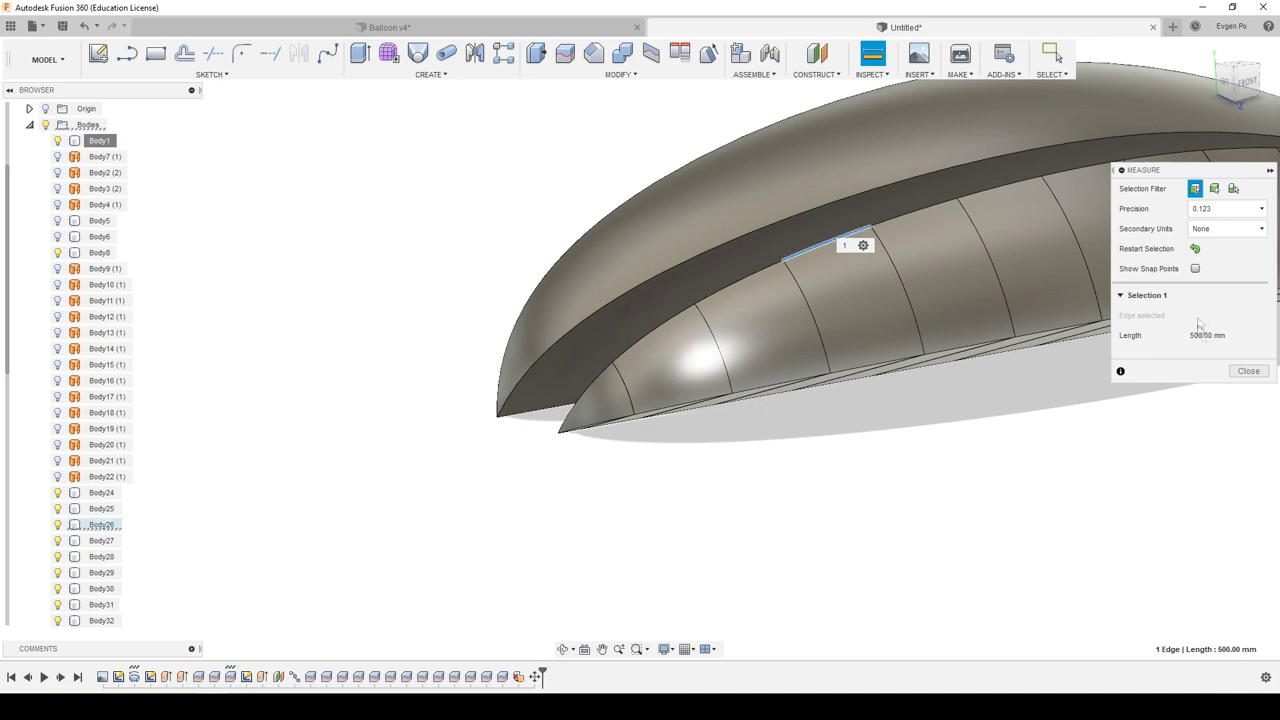
pyautogui.click(1249, 371)
pyautogui.click(872, 54)
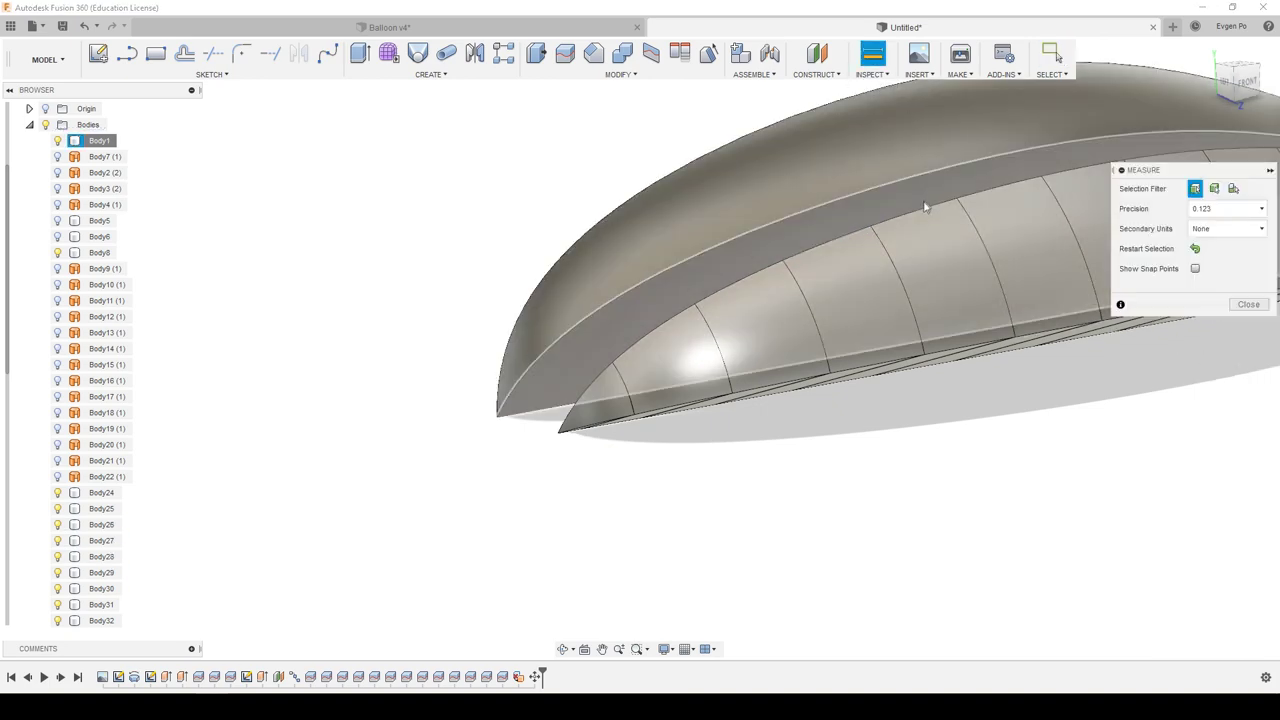
pyautogui.click(921, 211)
pyautogui.scroll(5, 921, 211)
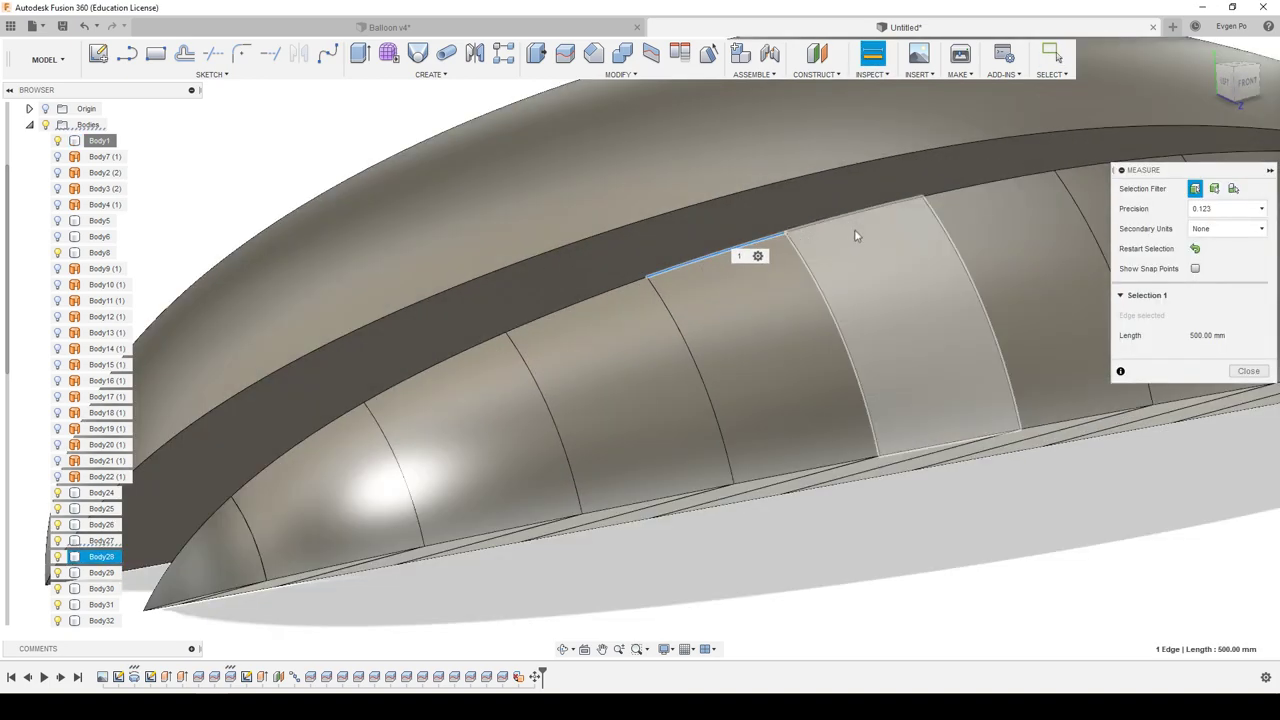
pyautogui.click(1249, 371)
pyautogui.click(872, 54)
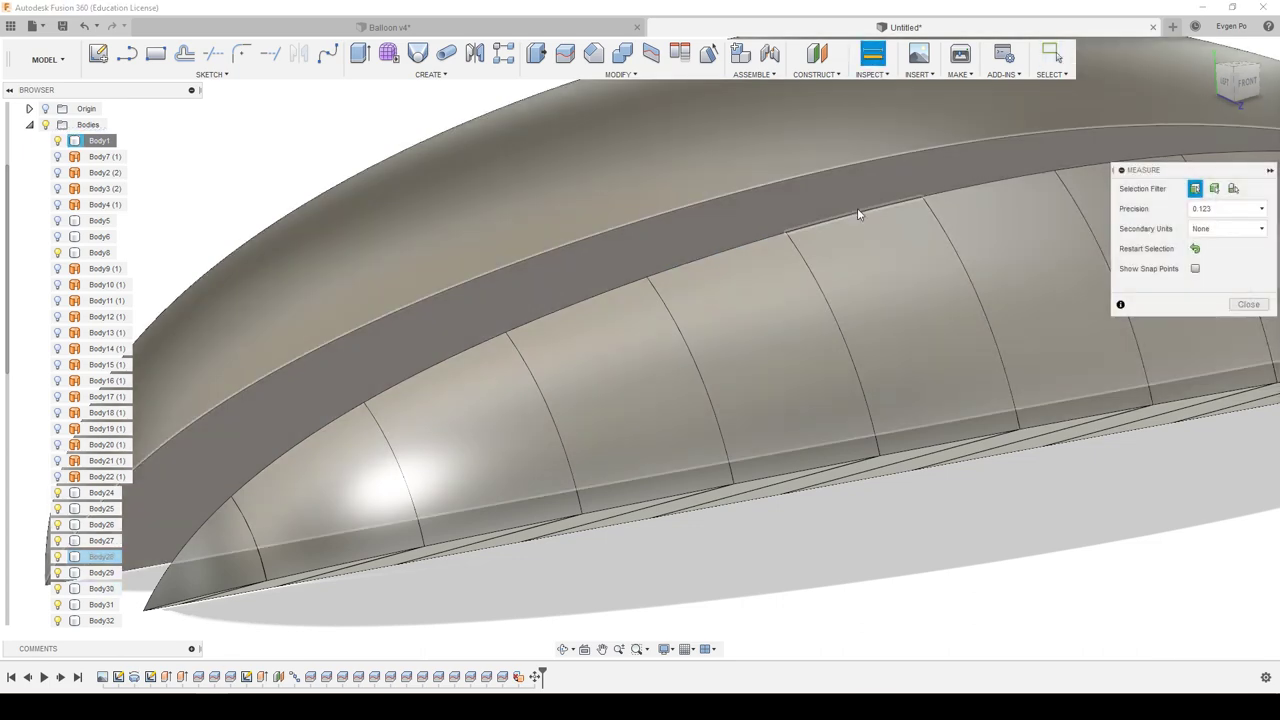
pyautogui.click(857, 221)
pyautogui.scroll(-3, 855, 229)
pyautogui.scroll(-2, 855, 229)
pyautogui.click(1248, 372)
pyautogui.scroll(-3, 913, 334)
pyautogui.keyDown('shift'); pyautogui.moveTo(913, 334); pyautogui.dragTo(806, 285, button='middle'); pyautogui.keyUp('shift')
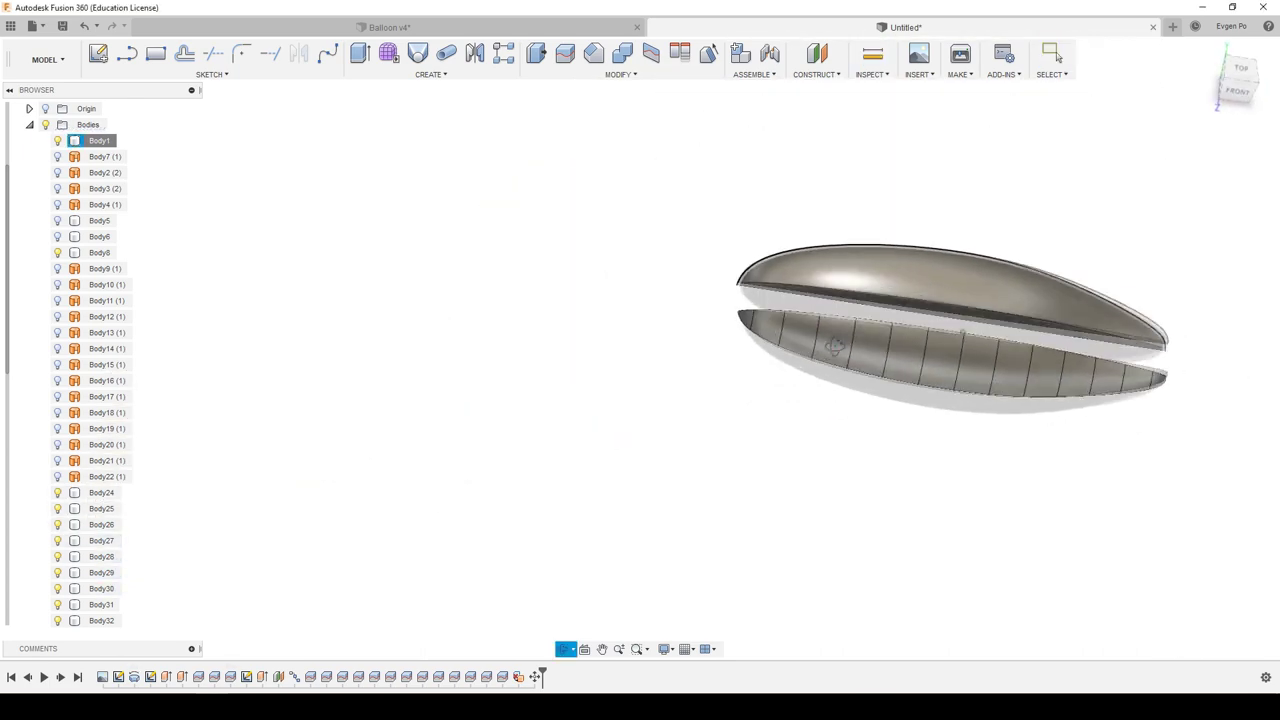
# Set the ViewCube to Top to see the hull from above, and begin a new sketch.
pyautogui.click(1246, 76)
pyautogui.moveTo(808, 414)
pyautogui.keyDown('shift'); pyautogui.mouseDown(button='middle')
pyautogui.moveTo(808, 369)
pyautogui.moveTo(915, 348)
pyautogui.moveTo(829, 357)
pyautogui.mouseUp(button='middle'); pyautogui.keyUp('shift')
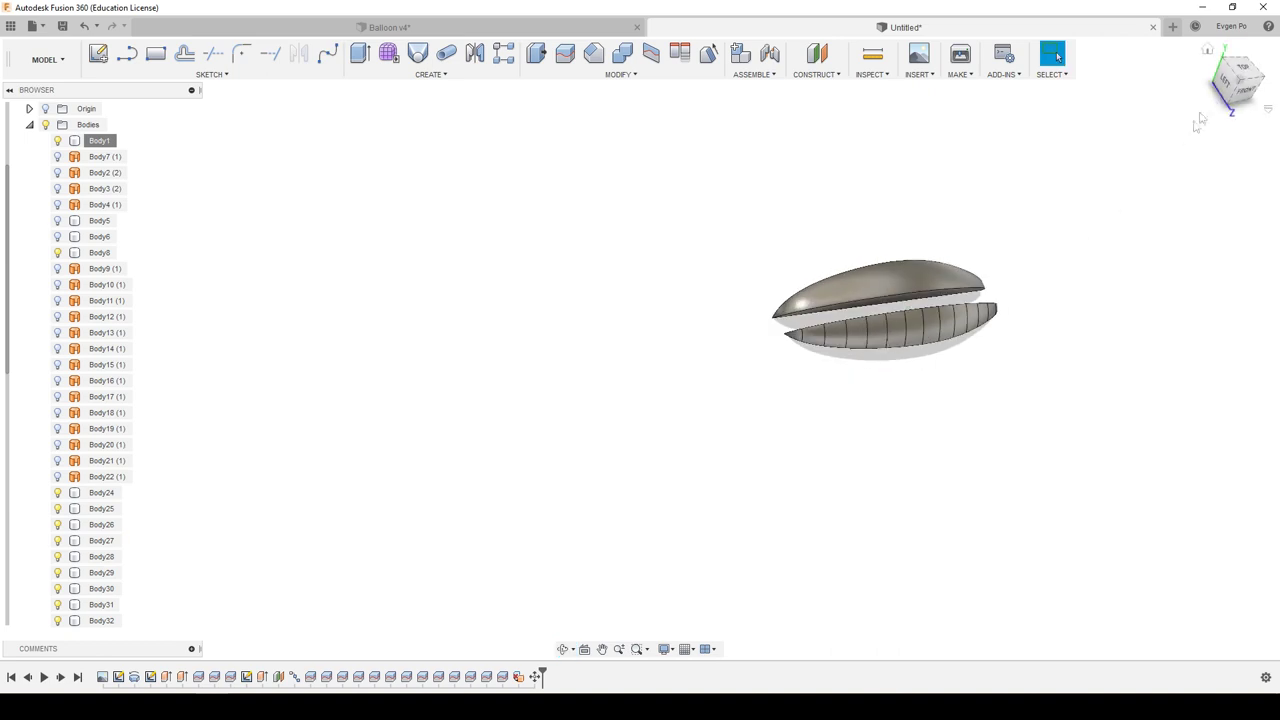
pyautogui.click(1246, 74)
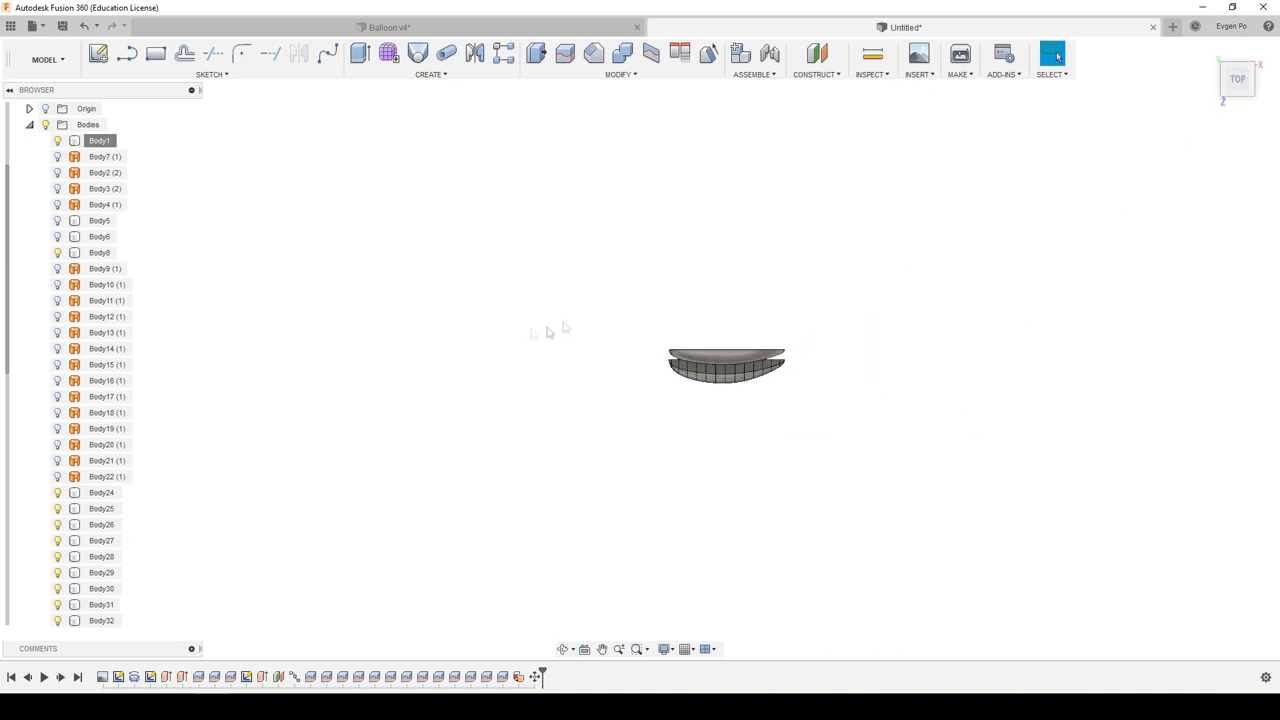
pyautogui.click(105, 60)
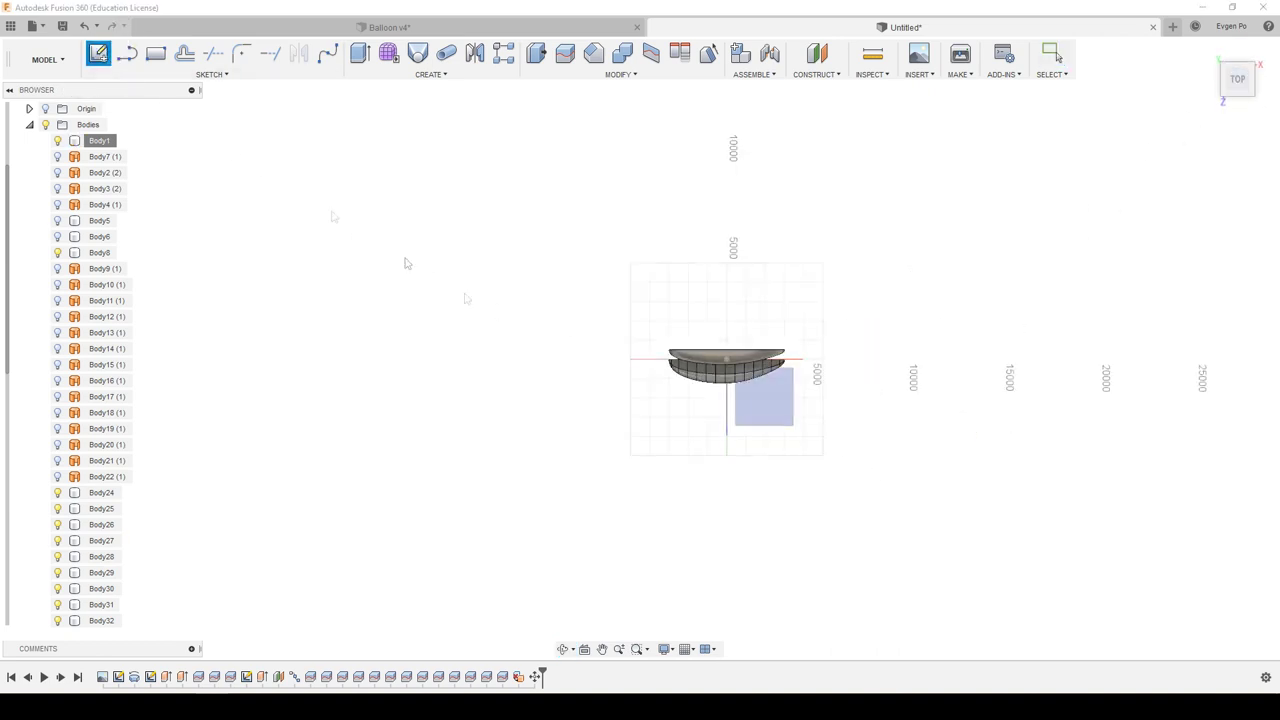
# On the XY plane, draw a horizontal line below the hull.
pyautogui.click(778, 415)
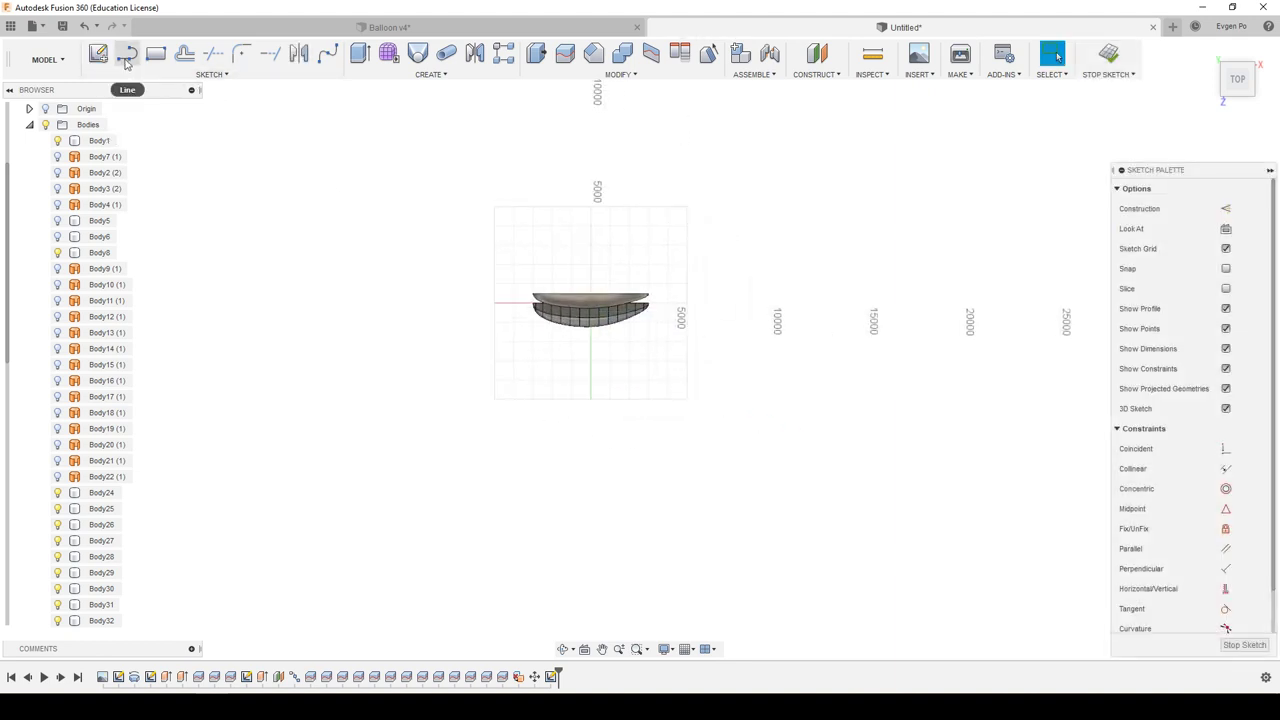
pyautogui.click(128, 60)
pyautogui.scroll(3, 597, 420)
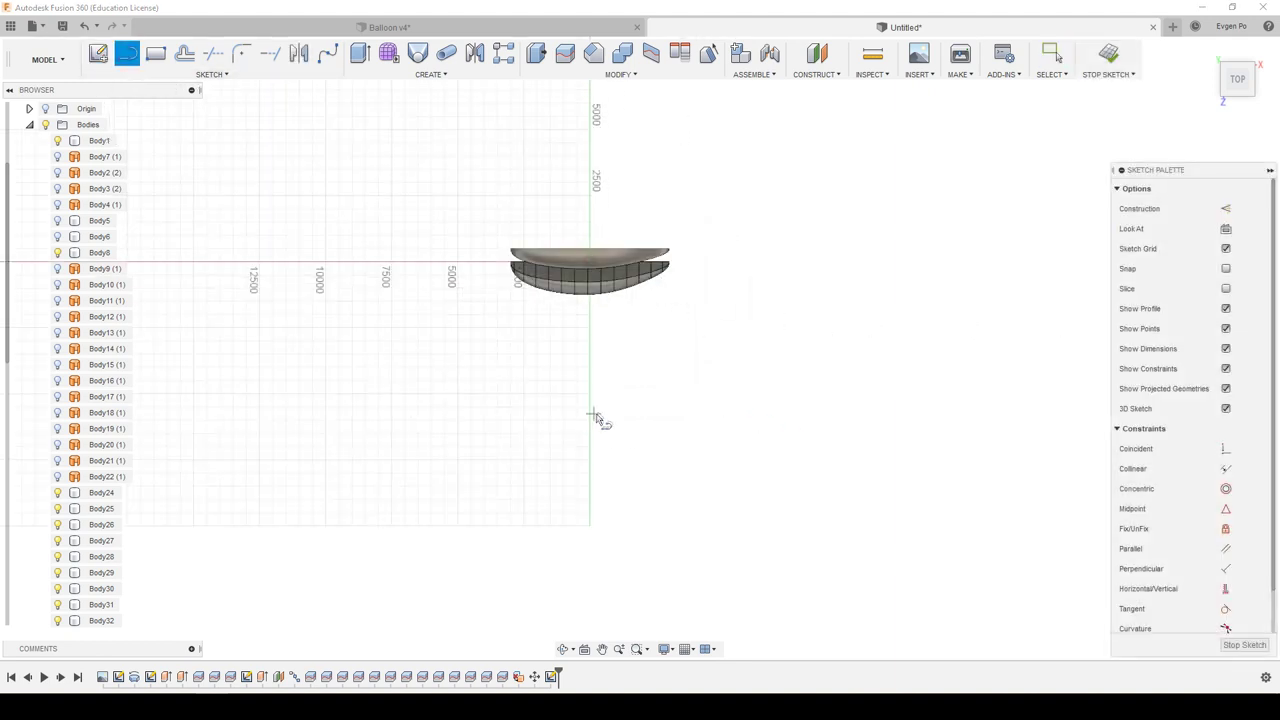
pyautogui.click(486, 347)
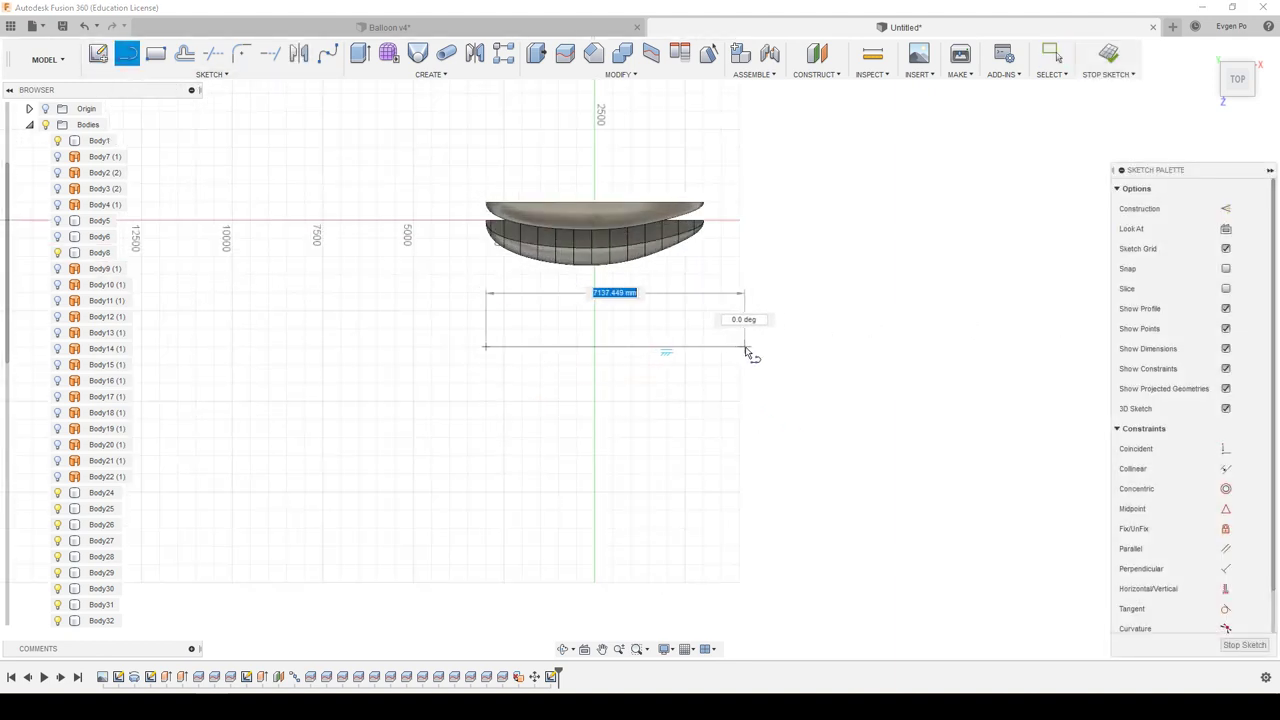
pyautogui.click(752, 347)
pyautogui.click(751, 380)
# Measure the upper shell's outline edge, which reads 7014.70 mm.
pyautogui.click(872, 53)
pyautogui.keyDown('shift'); pyautogui.moveTo(738, 244); pyautogui.dragTo(385, 198, button='middle'); pyautogui.keyUp('shift')
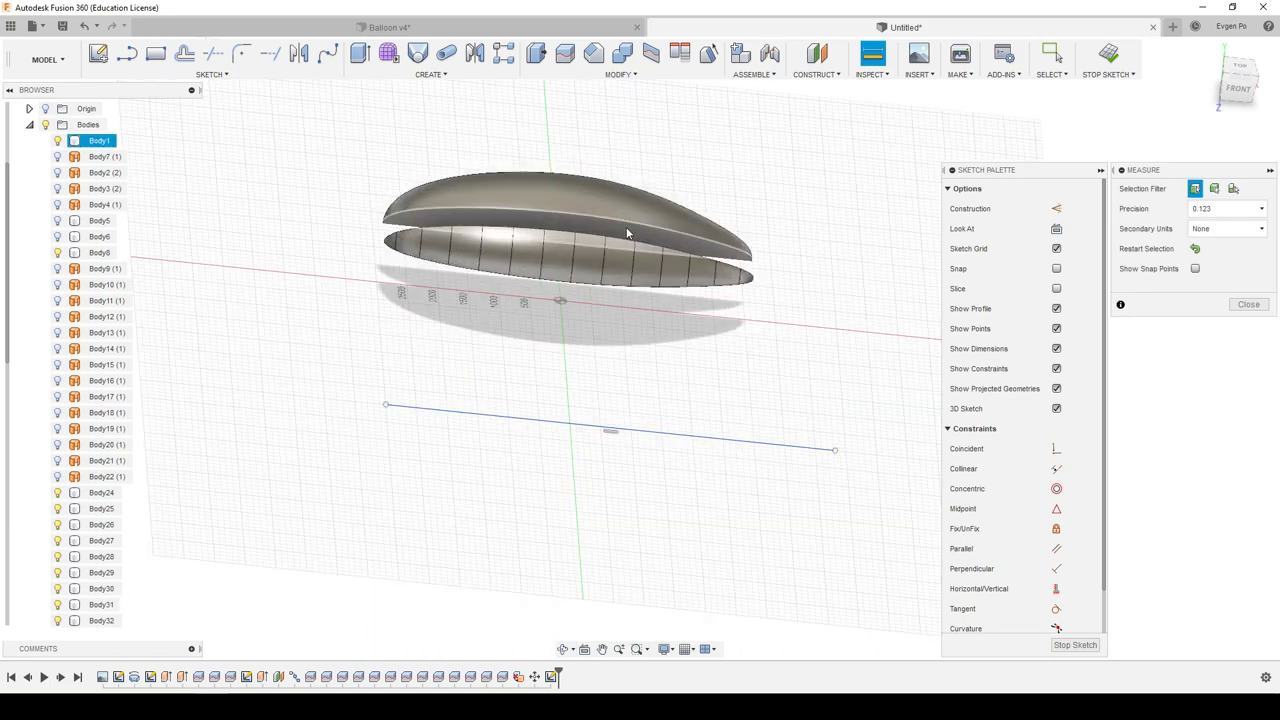
pyautogui.click(385, 199)
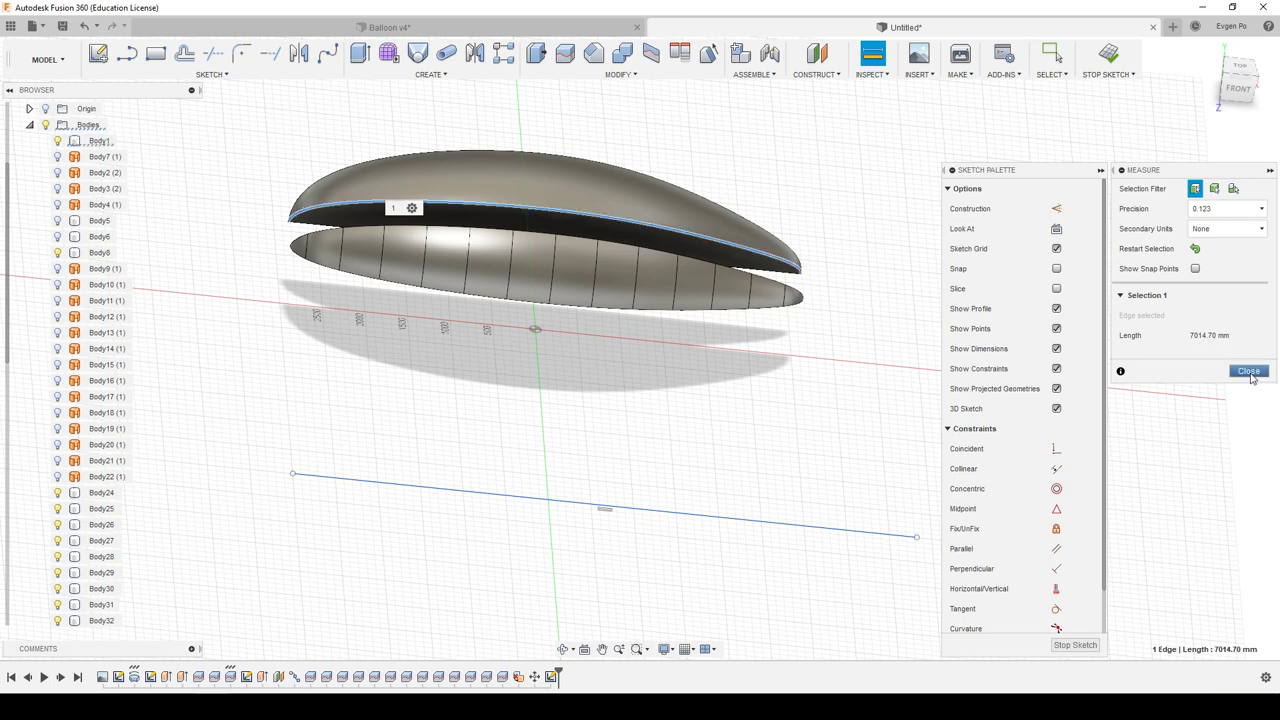
# Dimension the sketch line to 7014.70 mm and orbit to check it against the hull.
pyautogui.click(1248, 371)
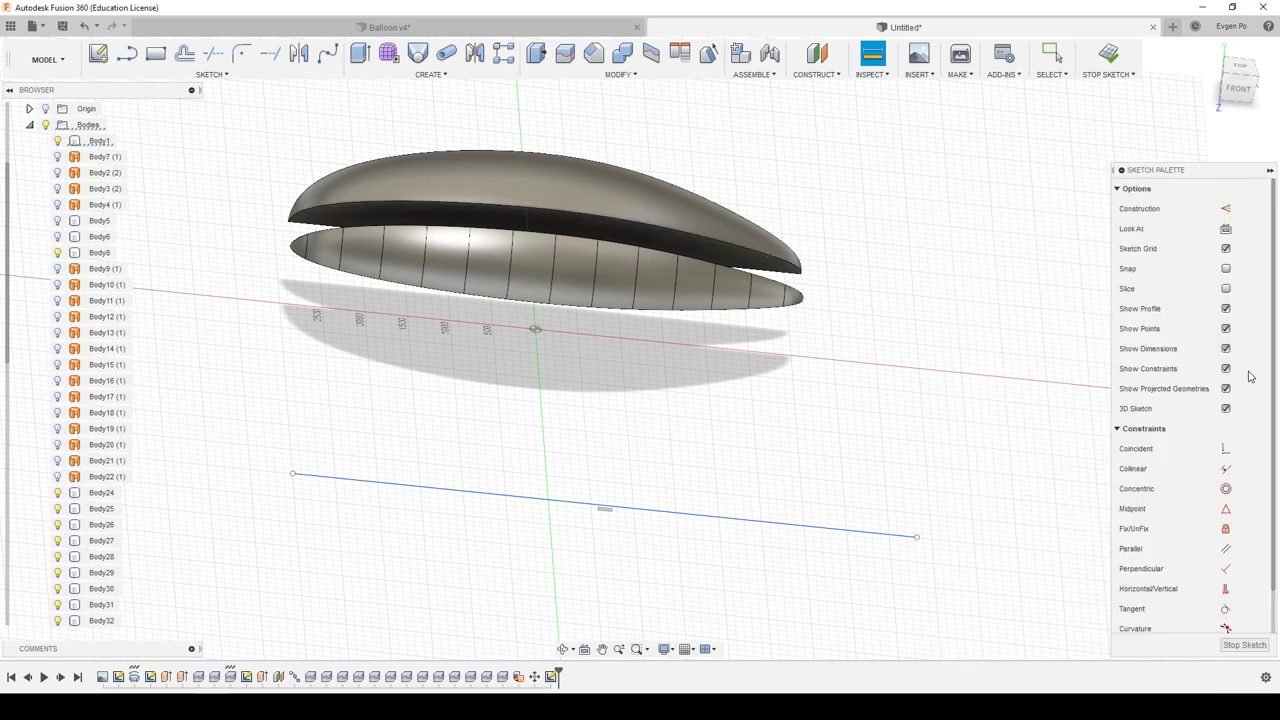
pyautogui.click(714, 511)
pyautogui.click(717, 479)
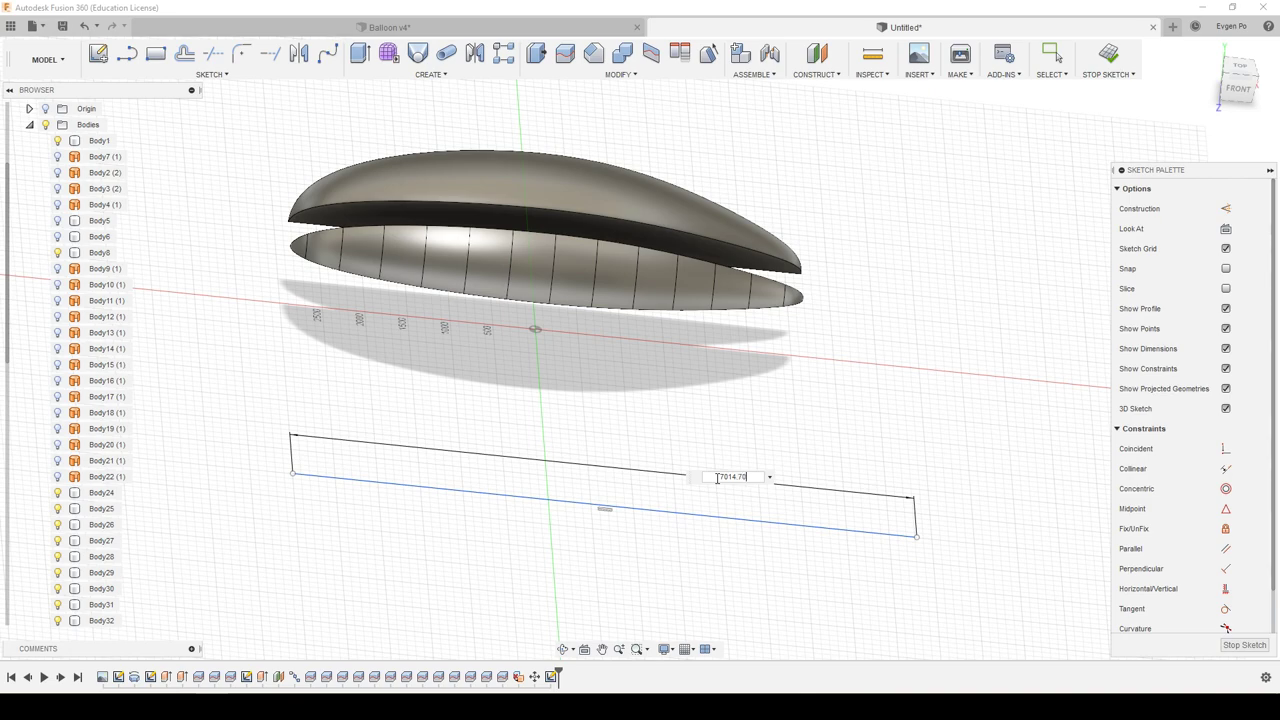
pyautogui.press('Return')
pyautogui.moveTo(697, 463)
pyautogui.keyDown('shift'); pyautogui.mouseDown(button='middle')
pyautogui.moveTo(700, 406)
pyautogui.moveTo(678, 420)
pyautogui.mouseUp(button='middle'); pyautogui.keyUp('shift')
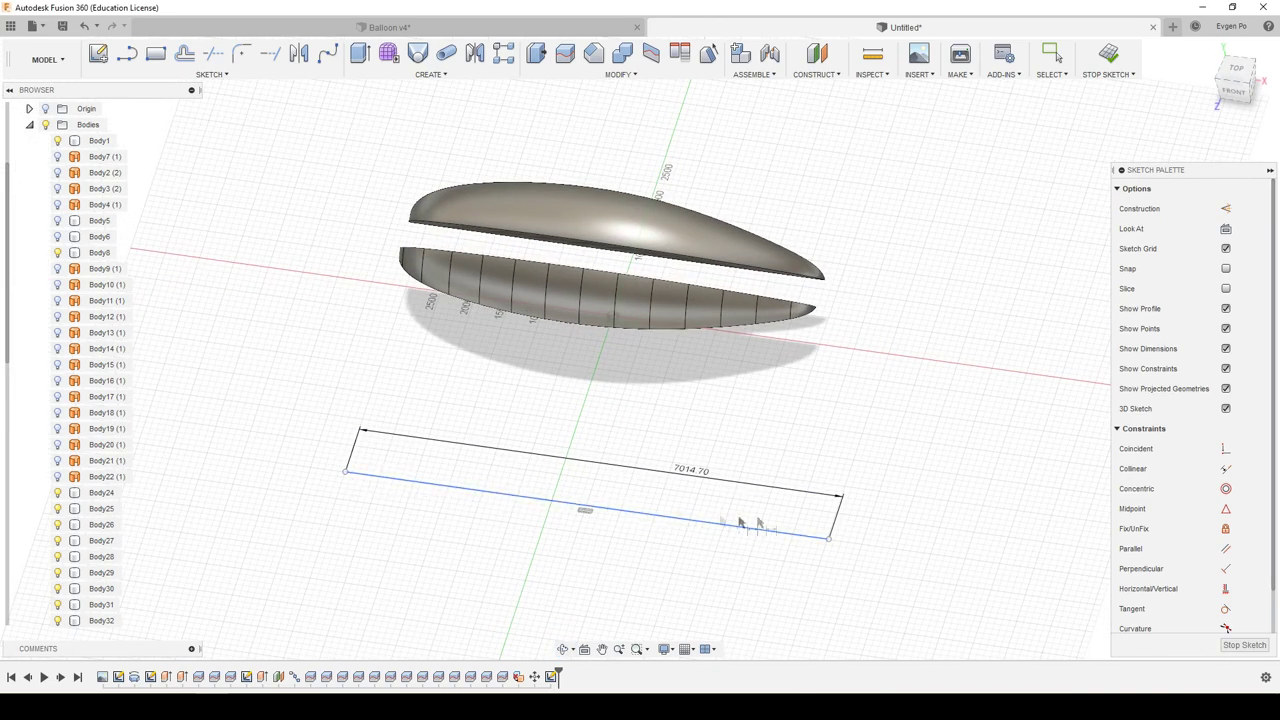
pyautogui.keyDown('shift'); pyautogui.moveTo(815, 549); pyautogui.dragTo(792, 322, button='middle'); pyautogui.keyUp('shift')
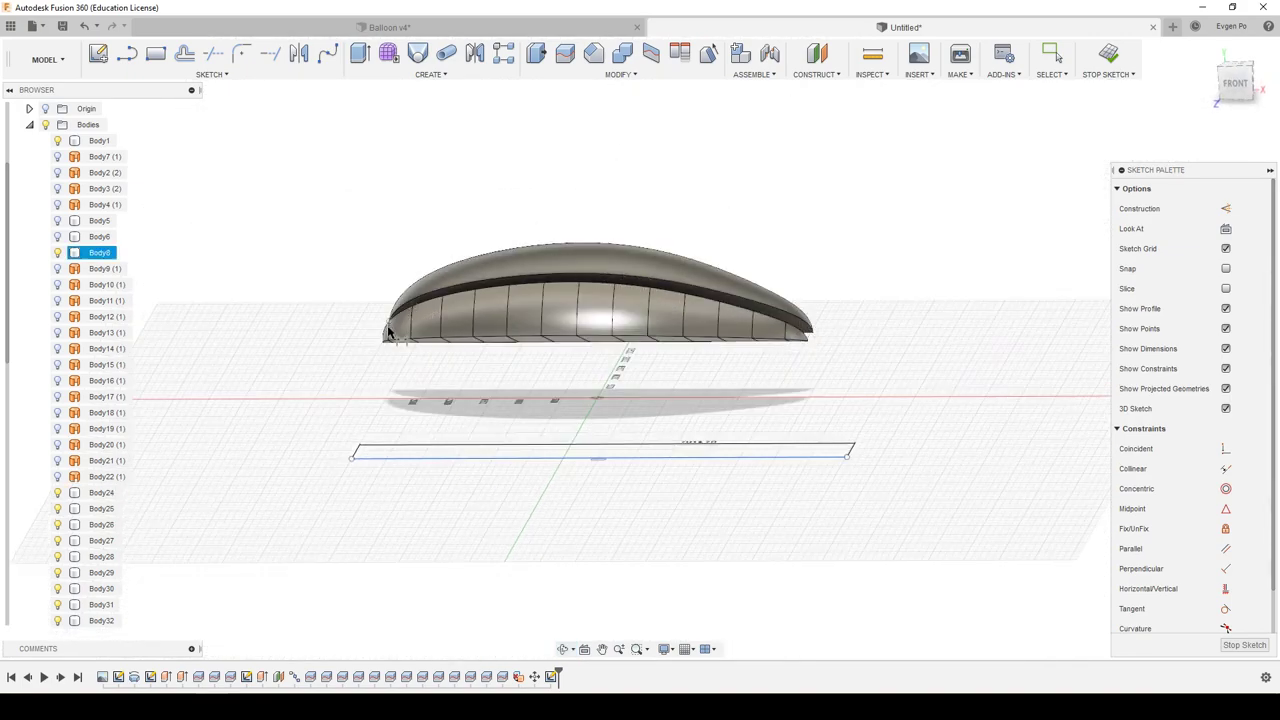
pyautogui.moveTo(452, 293)
pyautogui.keyDown('shift'); pyautogui.mouseDown(button='middle')
pyautogui.moveTo(420, 320)
pyautogui.moveTo(432, 332)
pyautogui.mouseUp(button='middle'); pyautogui.keyUp('shift')
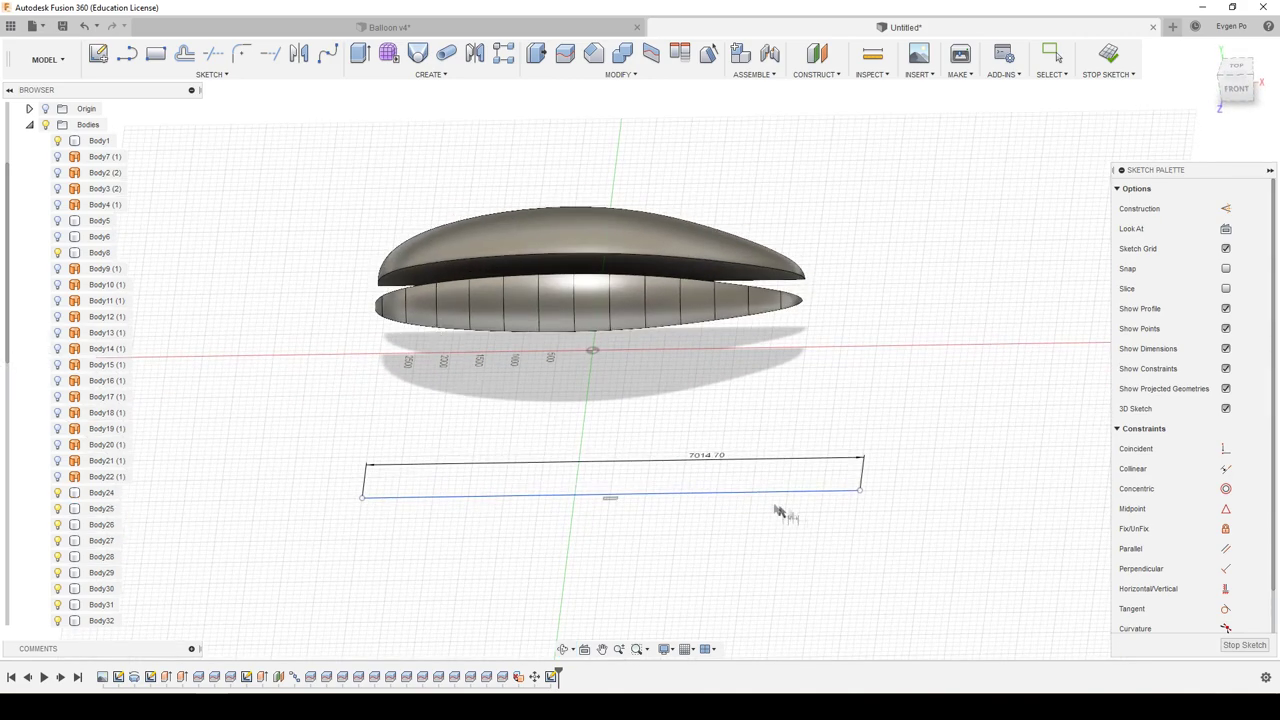
# Place a sketch point on the line, dimensioned 500 mm from its left end.
pyautogui.click(222, 76)
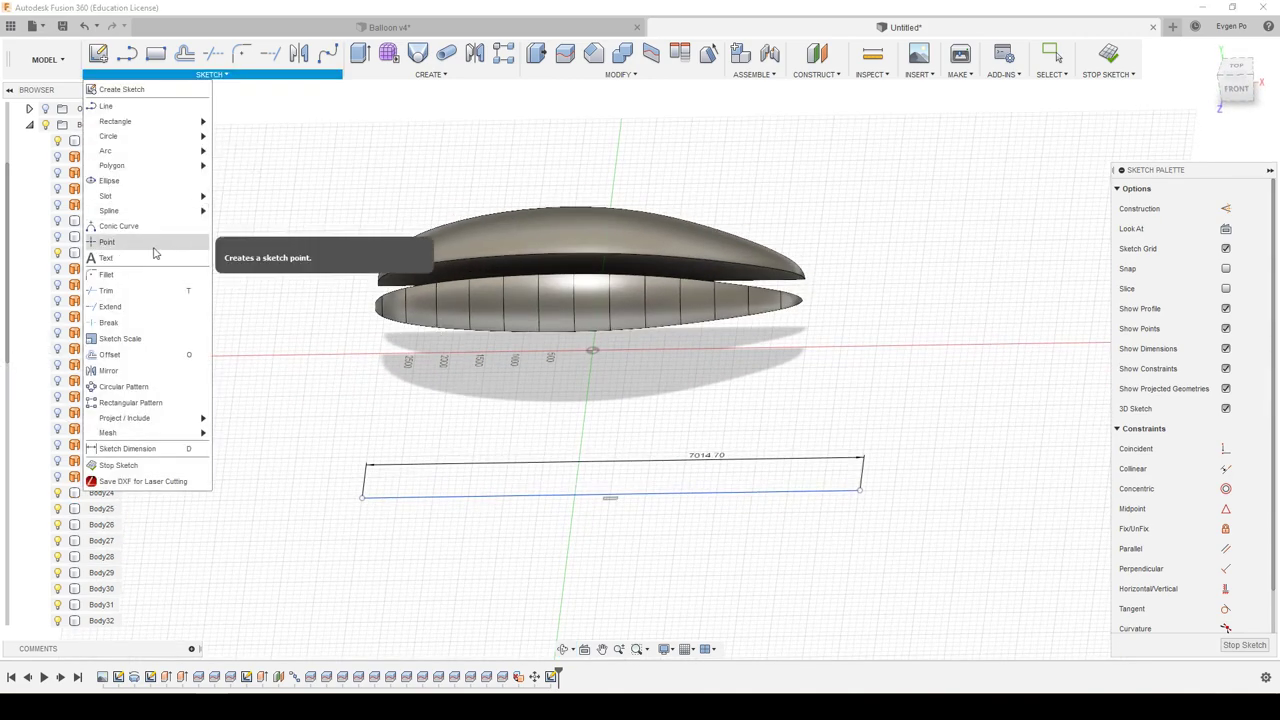
pyautogui.click(141, 291)
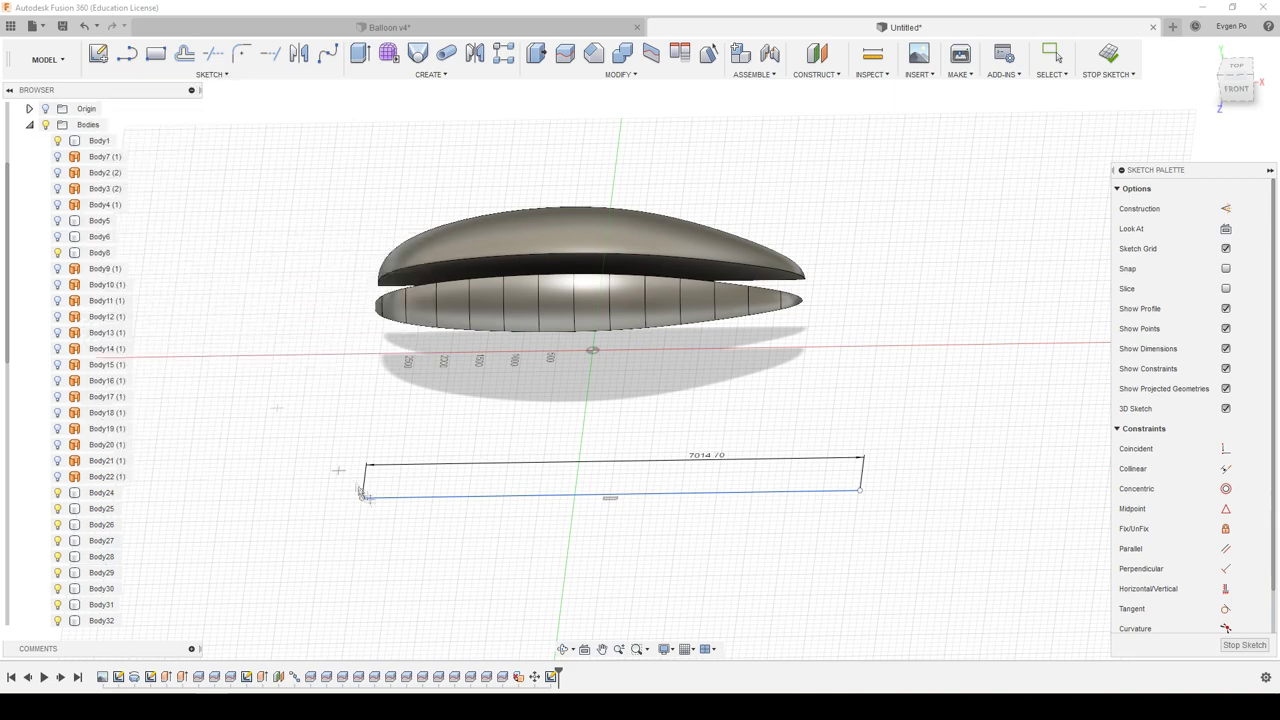
pyautogui.scroll(3, 360, 490)
pyautogui.click(471, 500)
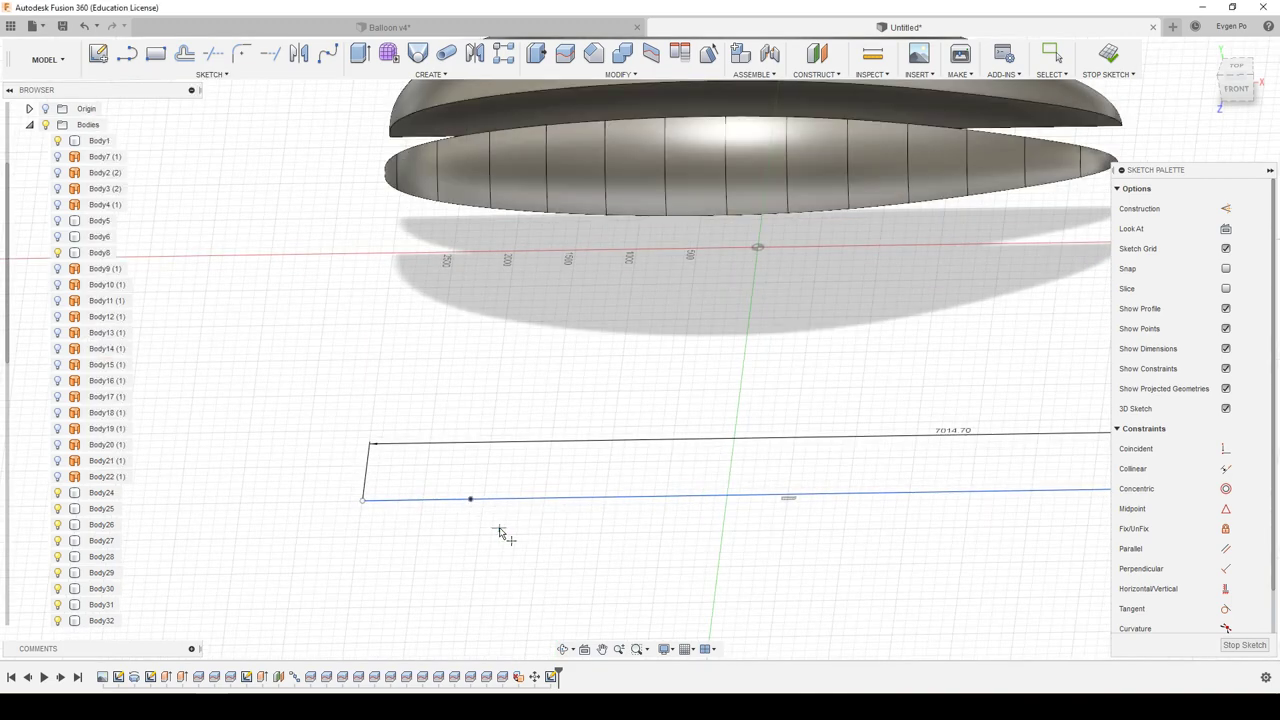
pyautogui.click(471, 500)
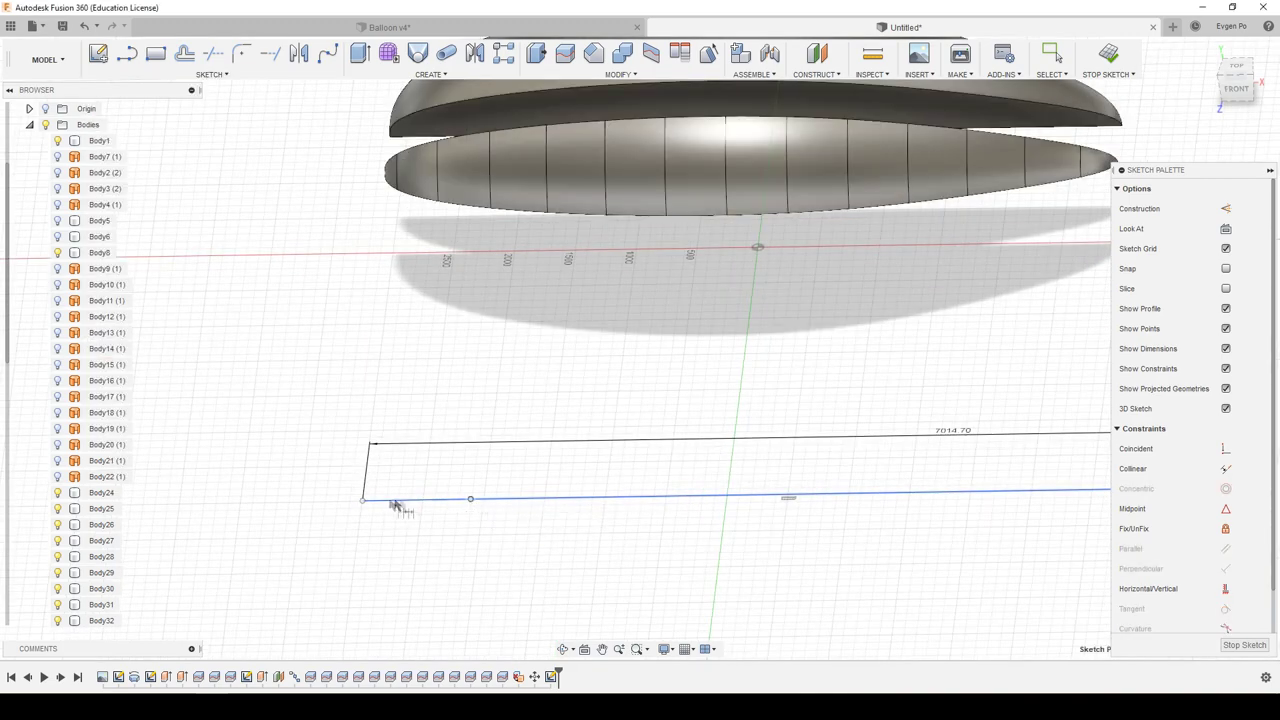
pyautogui.click(364, 501)
pyautogui.click(377, 540)
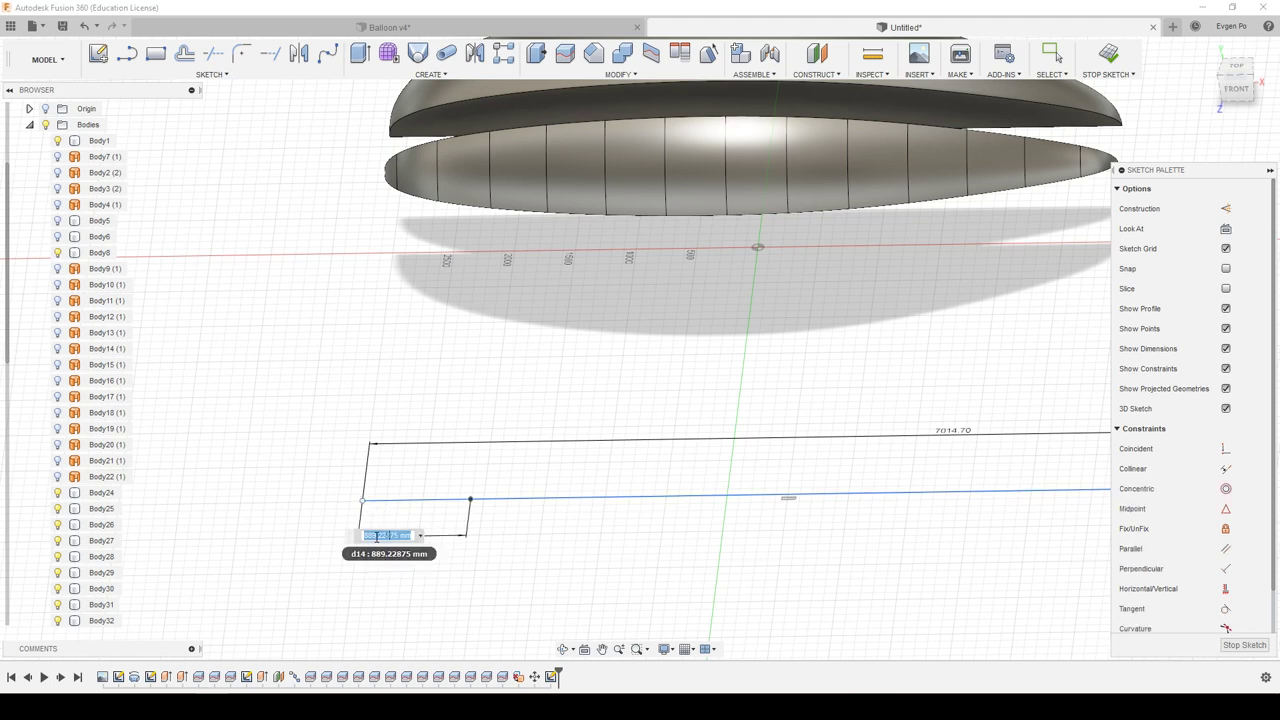
pyautogui.write('500')
pyautogui.press('Return')
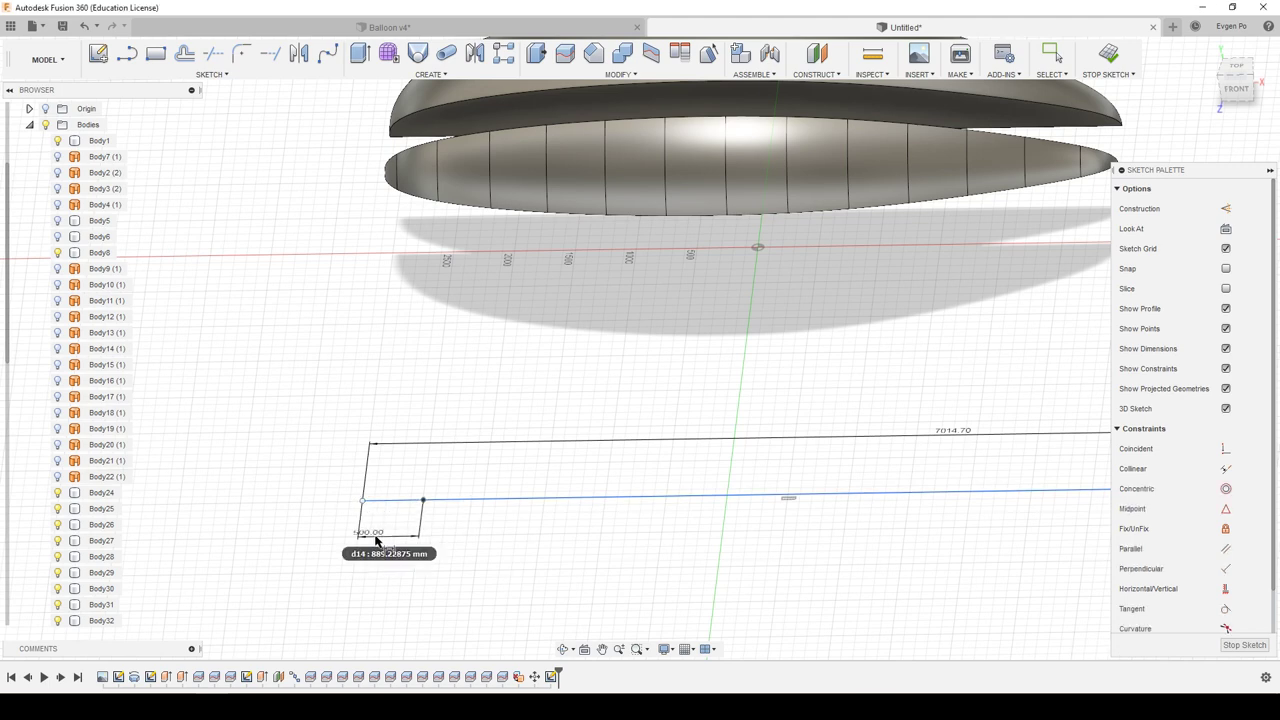
# Rectangular-pattern the point along the line with 500 mm spacing and quantity 13.
pyautogui.click(212, 74)
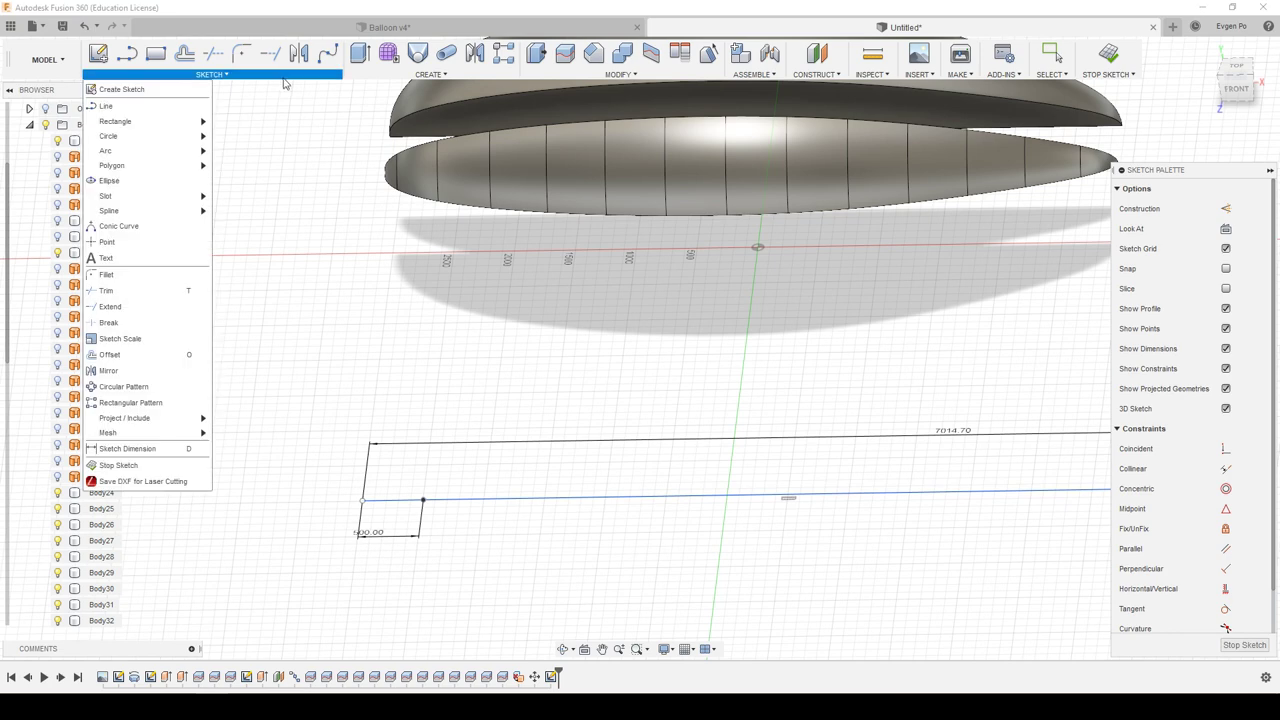
pyautogui.click(153, 402)
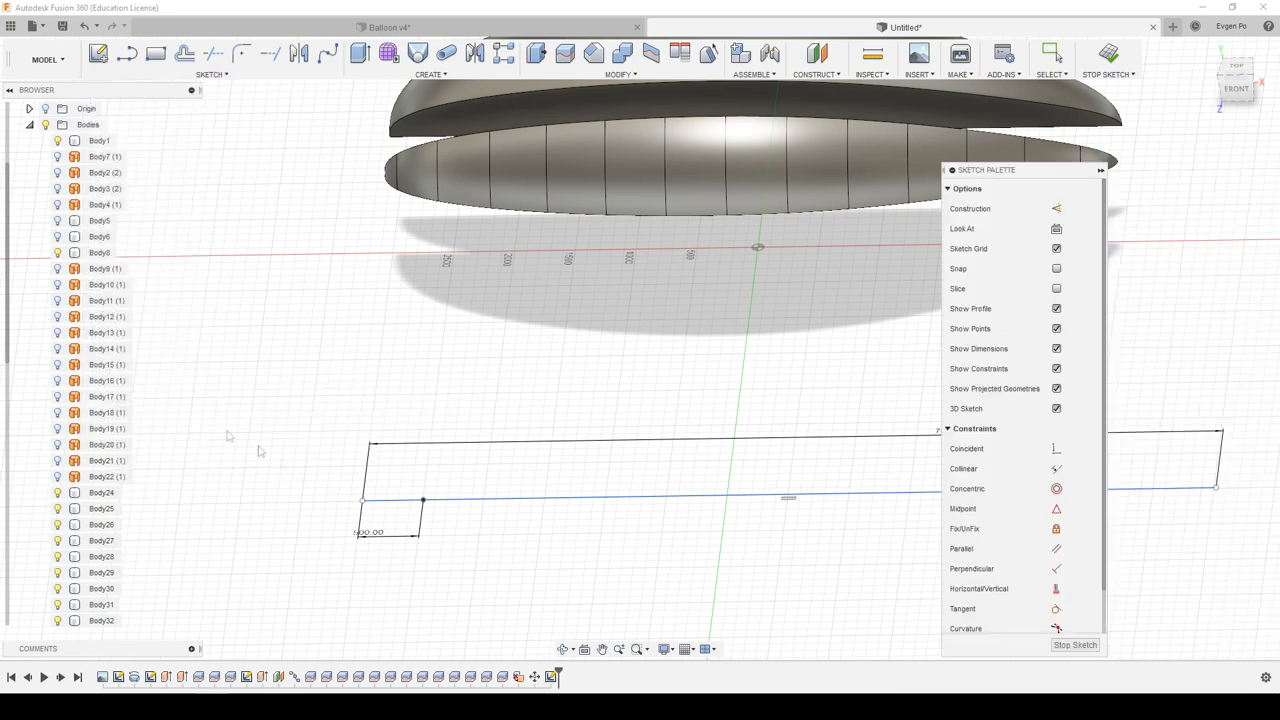
pyautogui.click(424, 502)
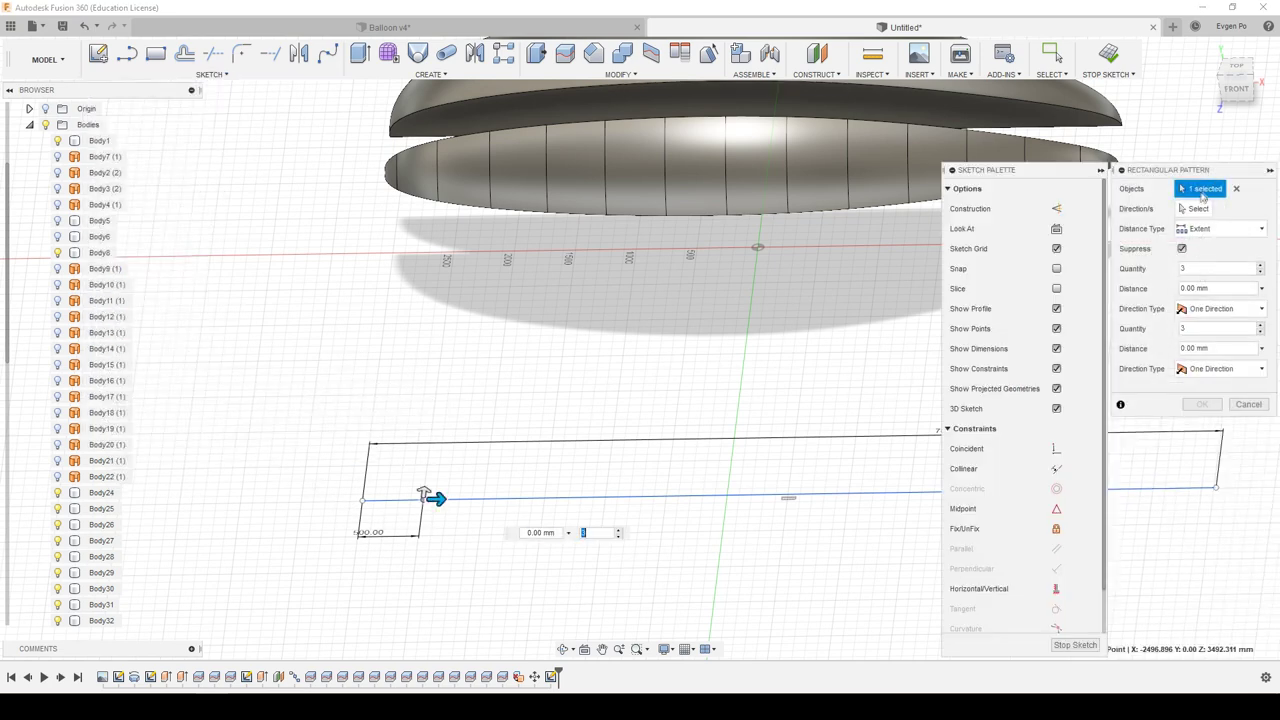
pyautogui.click(590, 497)
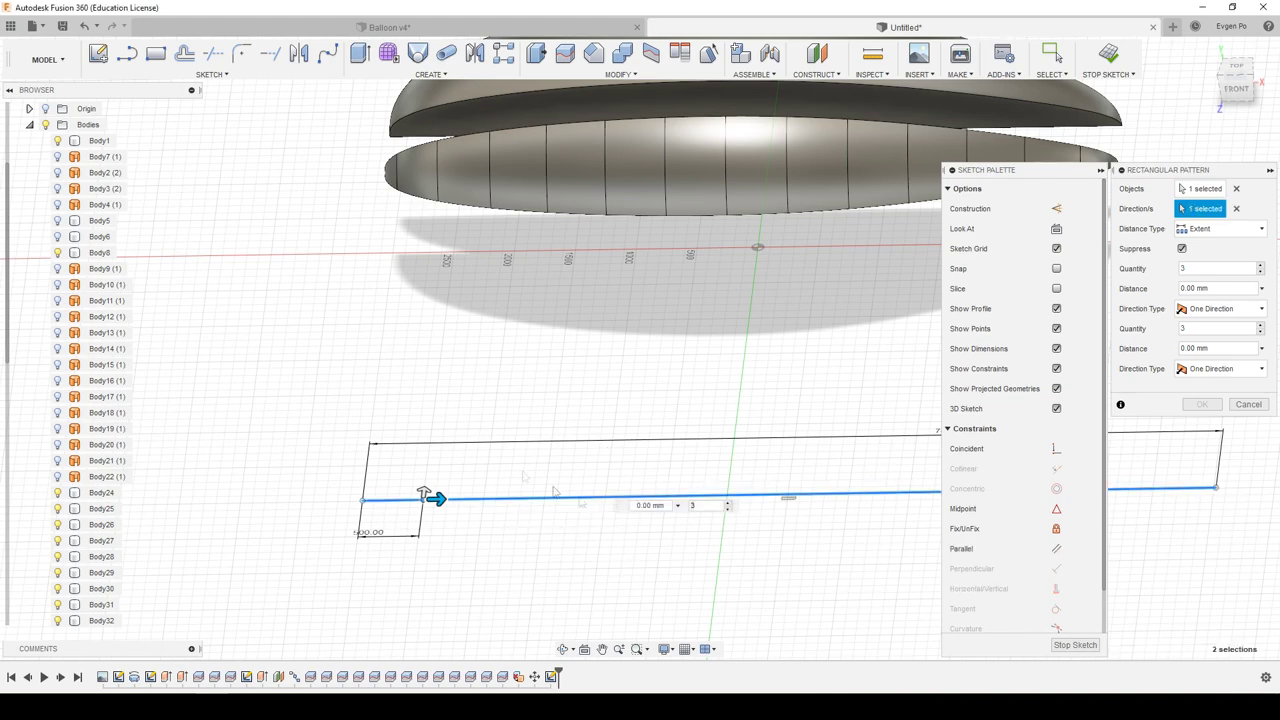
pyautogui.scroll(-3, 474, 405)
pyautogui.click(1222, 228)
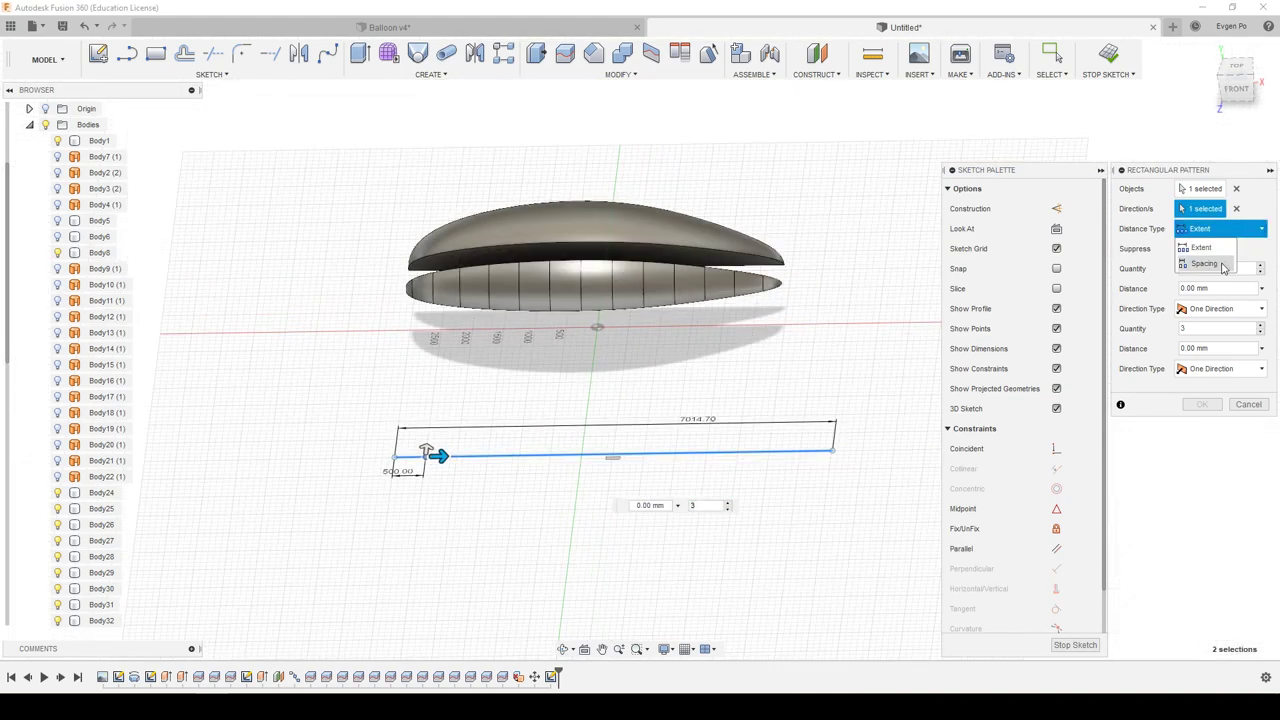
pyautogui.click(1222, 264)
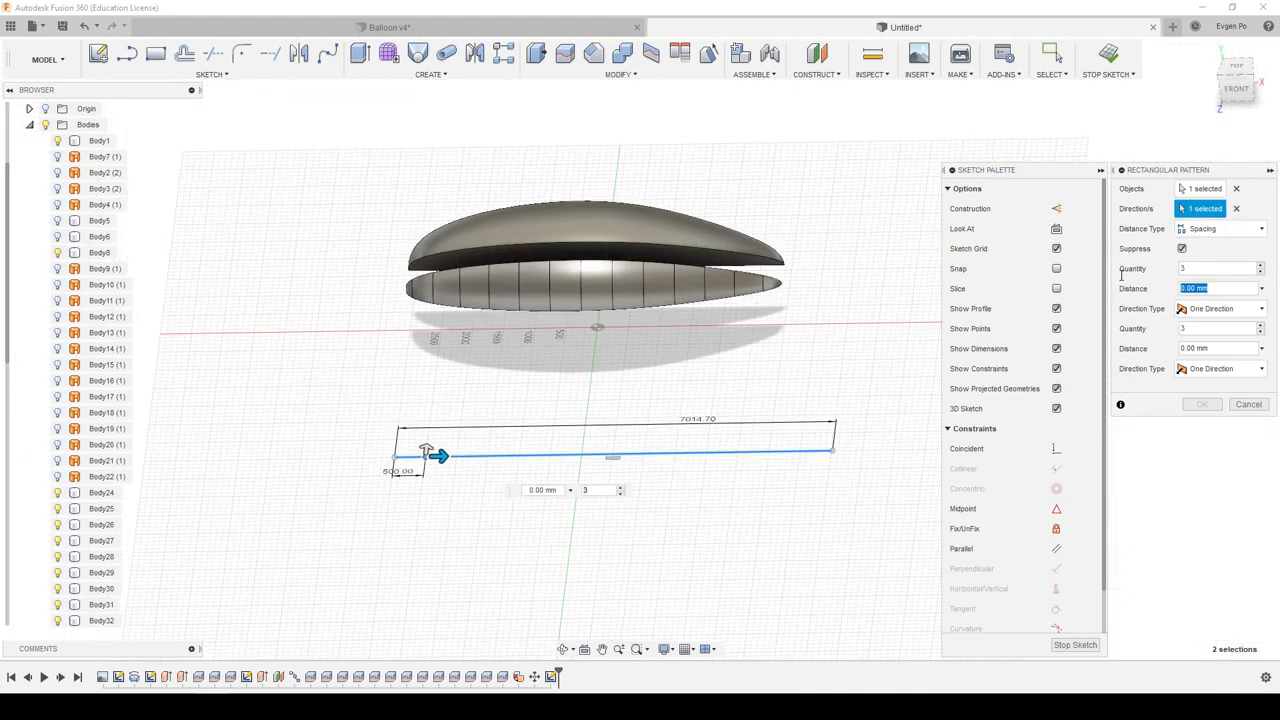
pyautogui.scroll(3, 508, 465)
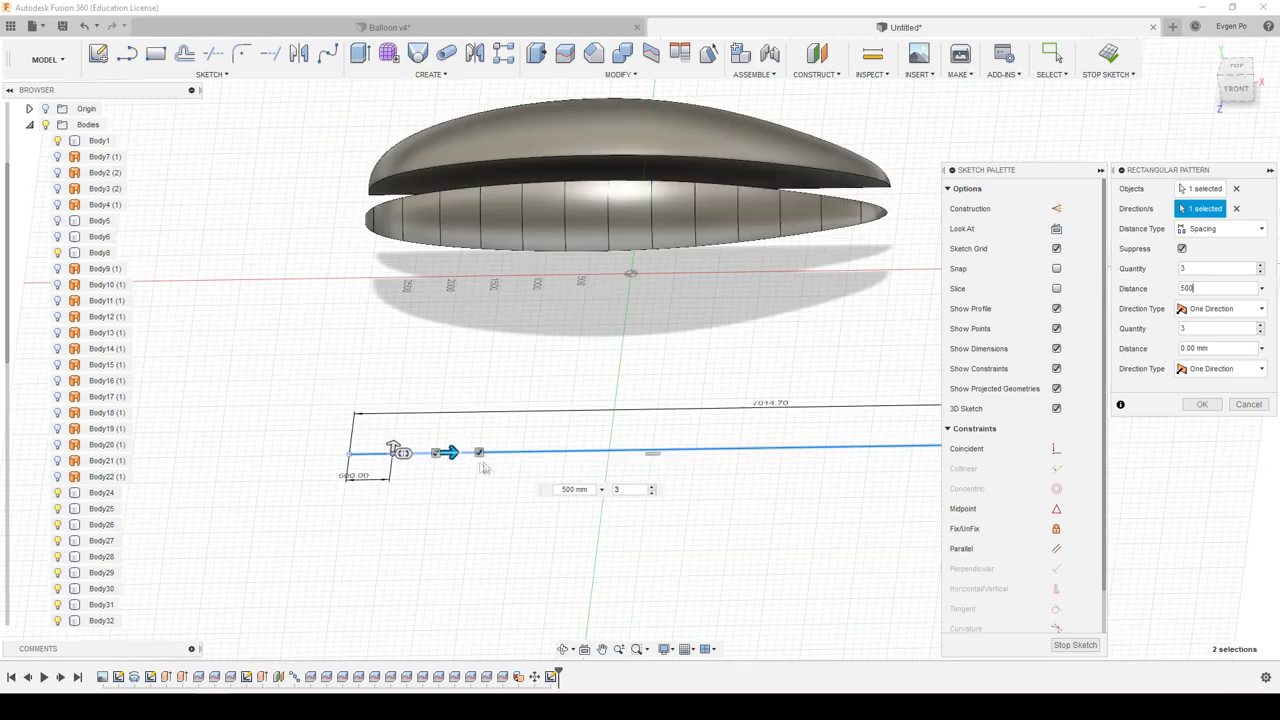
pyautogui.moveTo(458, 452); pyautogui.dragTo(645, 452)
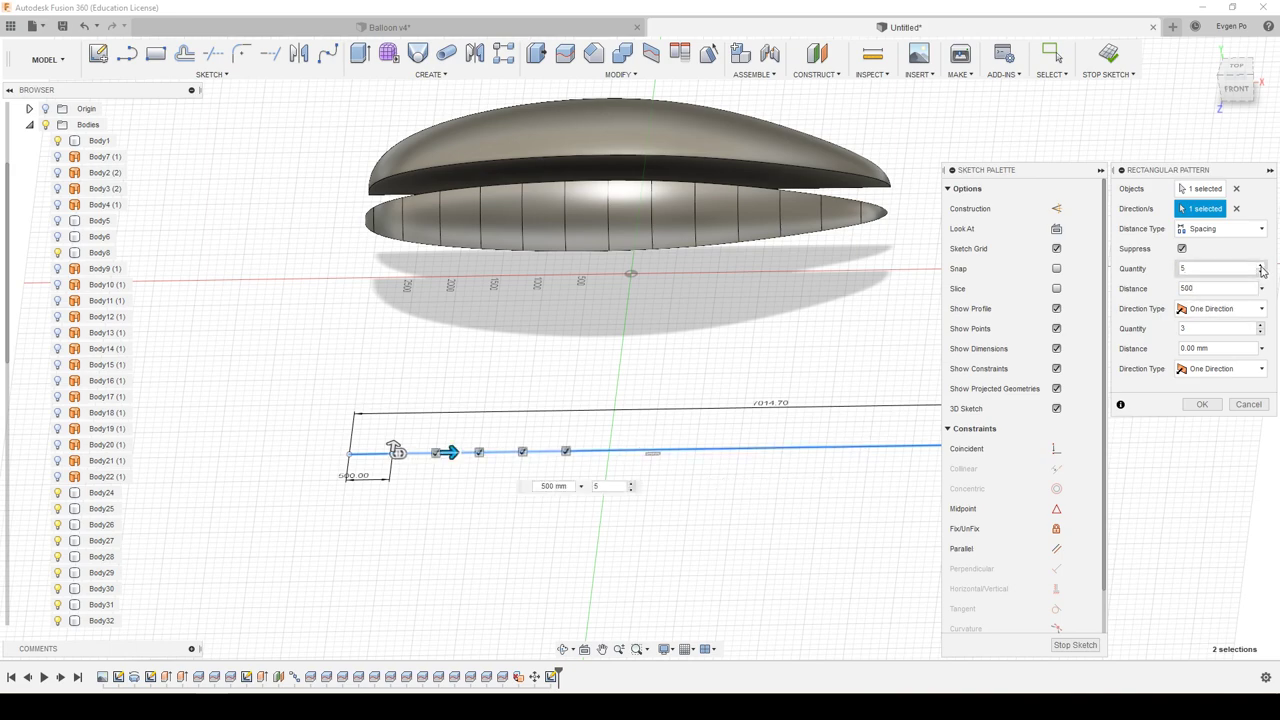
pyautogui.click(1261, 267)
pyautogui.click(1261, 267)
pyautogui.scroll(-2, 640, 360)
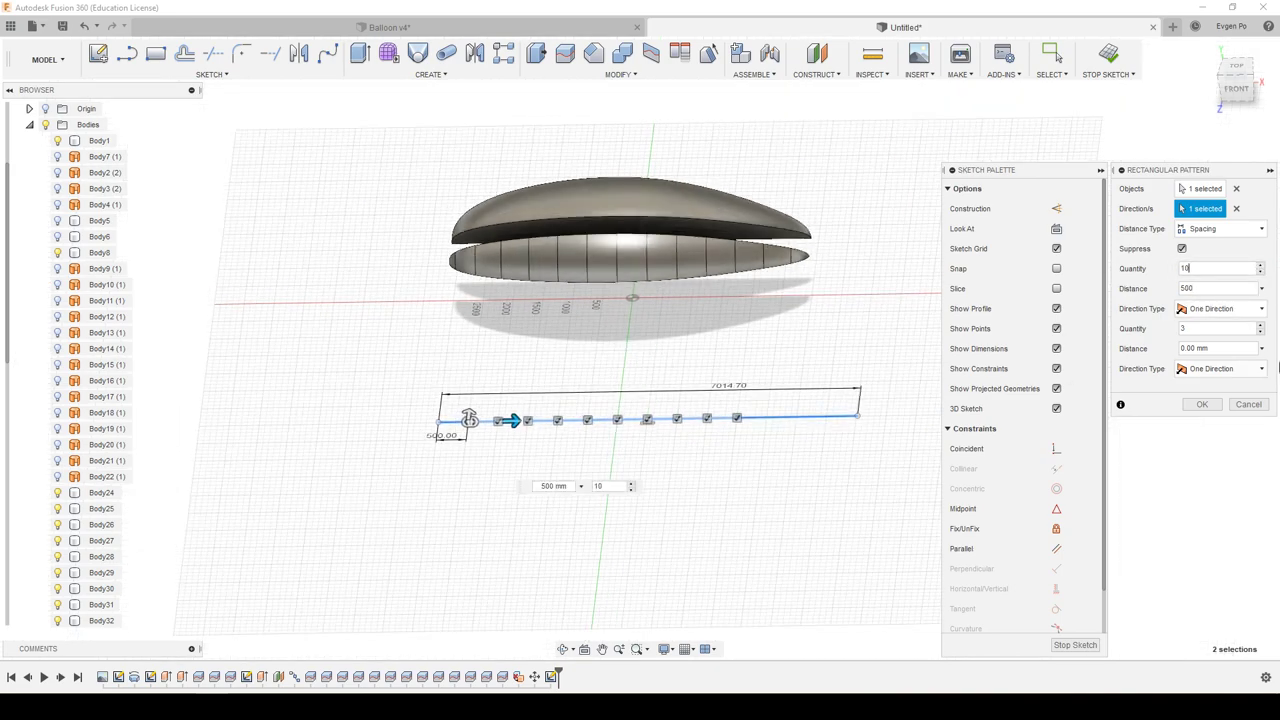
pyautogui.click(1262, 268)
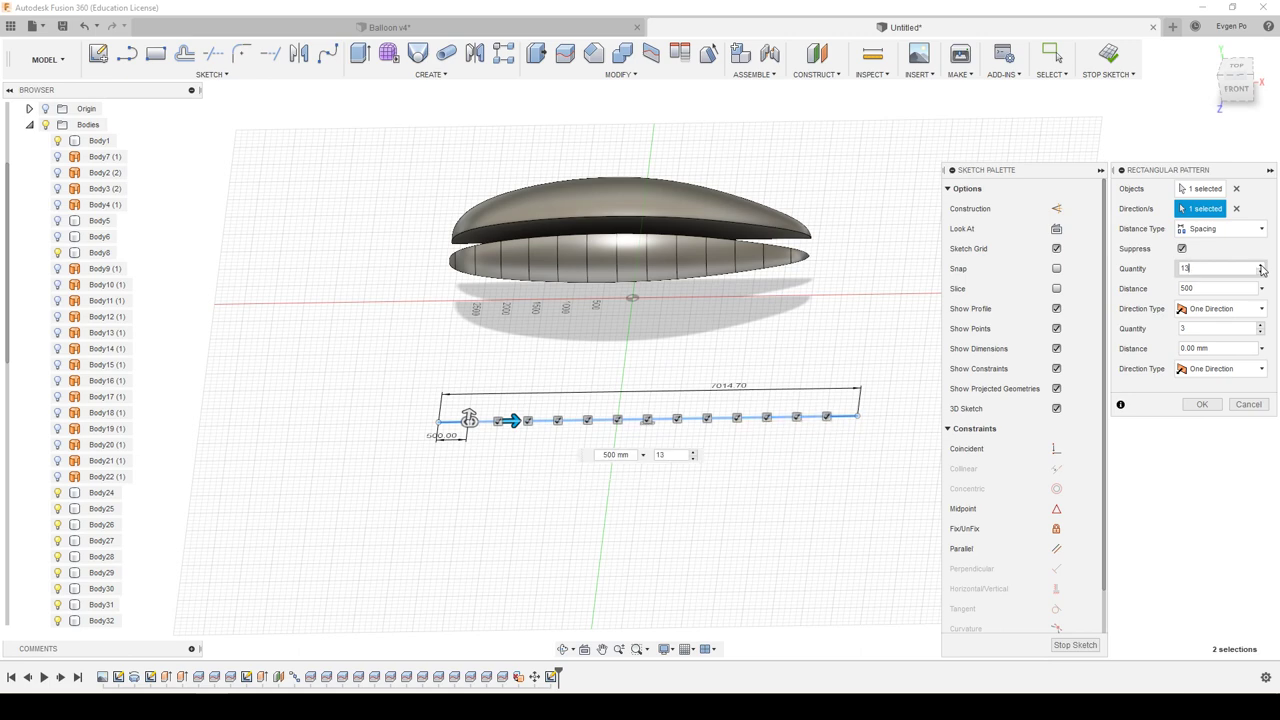
pyautogui.click(1203, 405)
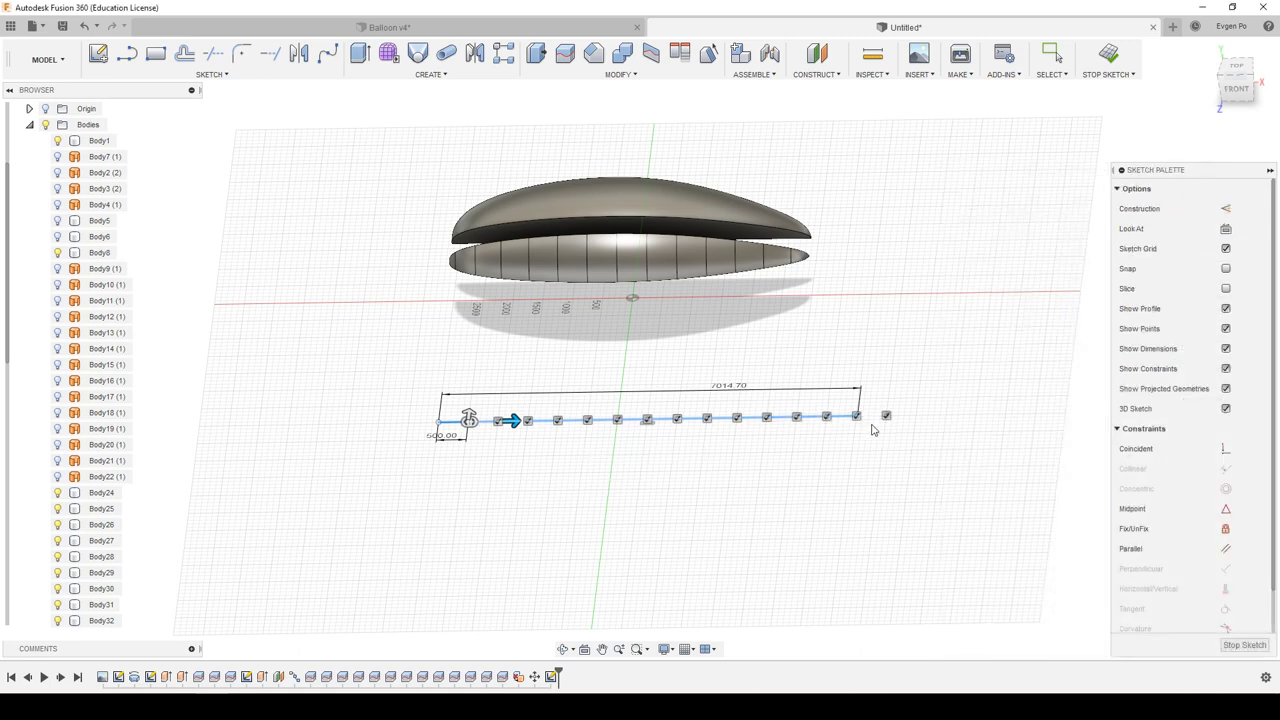
pyautogui.scroll(3, 871, 429)
pyautogui.scroll(2, 865, 430)
pyautogui.scroll(1, 858, 432)
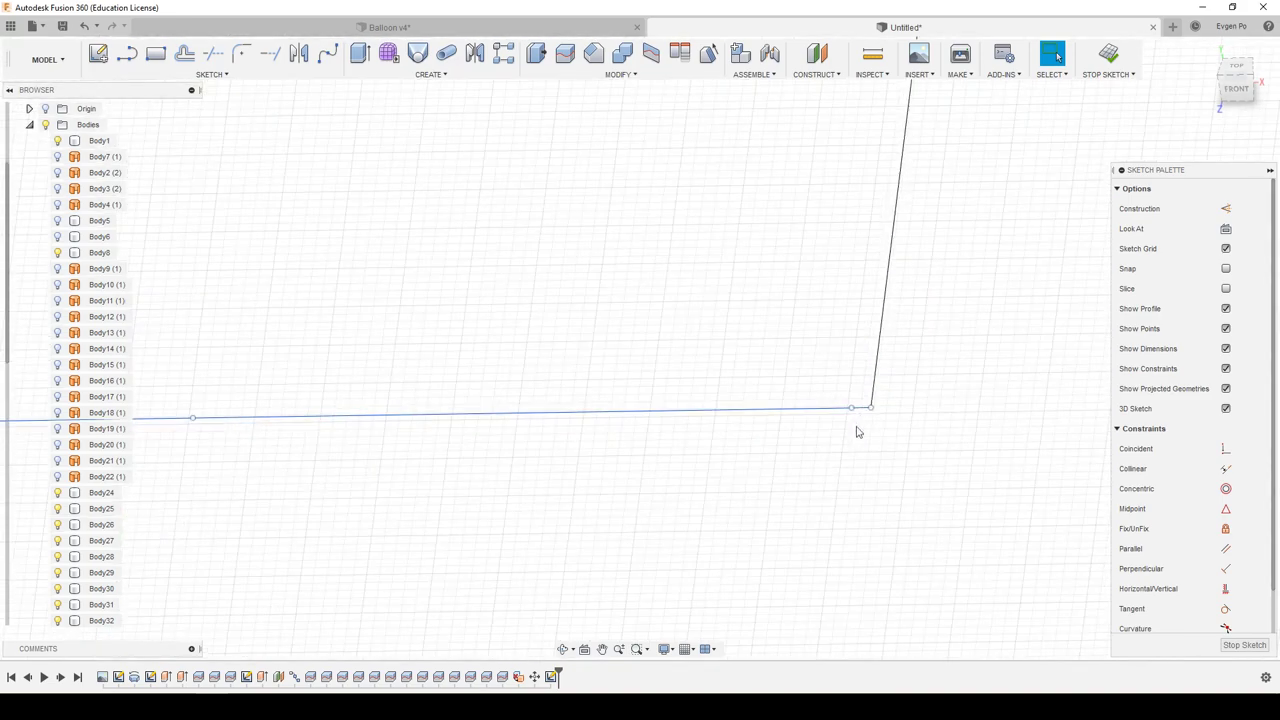
pyautogui.click(851, 410)
pyautogui.click(831, 448)
pyautogui.scroll(-2, 780, 440)
pyautogui.scroll(-1, 900, 445)
pyautogui.click(982, 423)
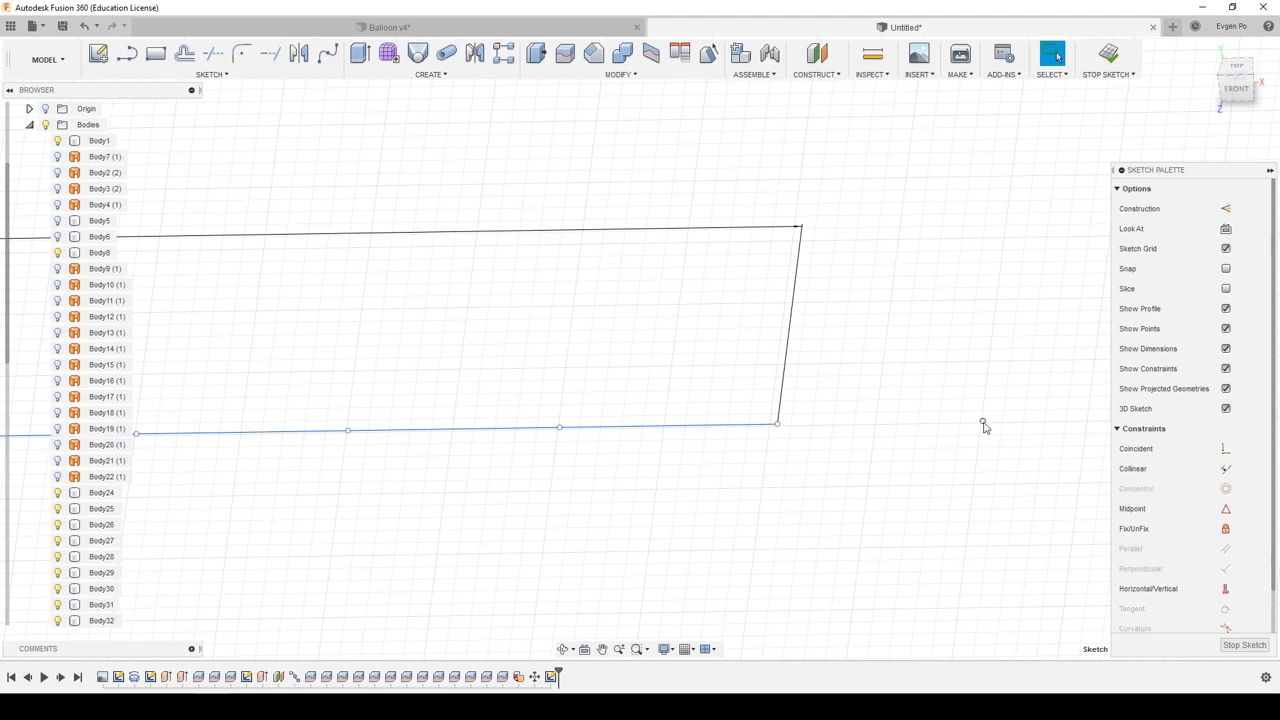
pyautogui.click(1006, 478)
pyautogui.scroll(-1, 1000, 482)
pyautogui.scroll(-2, 997, 486)
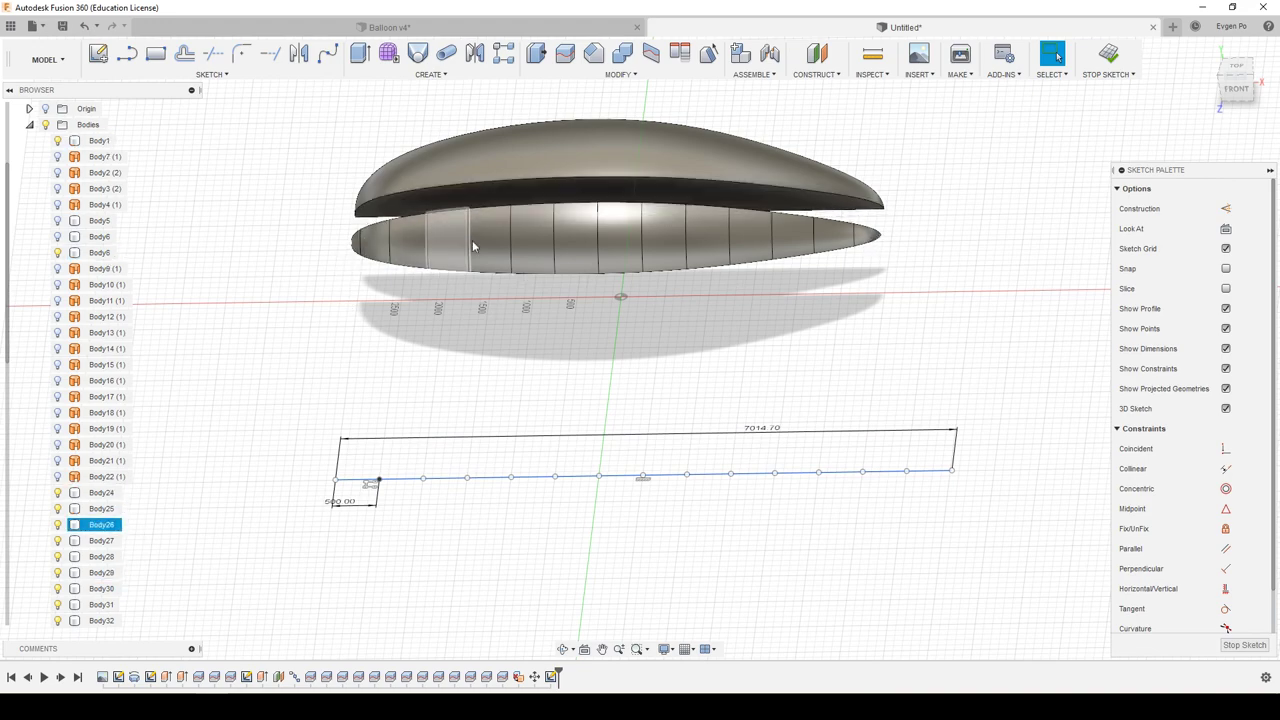
pyautogui.moveTo(474, 246)
pyautogui.keyDown('shift'); pyautogui.mouseDown(button='middle')
pyautogui.moveTo(447, 316)
pyautogui.moveTo(586, 340)
pyautogui.mouseUp(button='middle'); pyautogui.keyUp('shift')
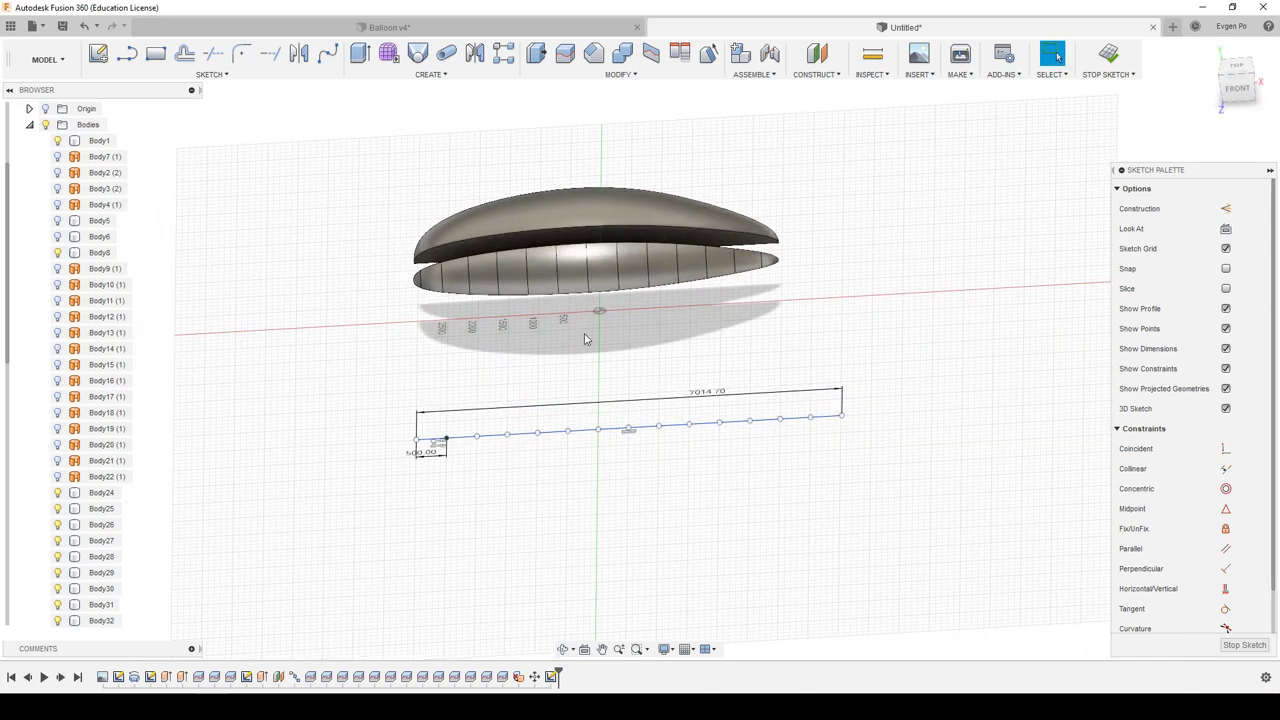
pyautogui.moveTo(390, 328)
pyautogui.keyDown('shift'); pyautogui.mouseDown(button='middle')
pyautogui.moveTo(552, 468)
pyautogui.moveTo(510, 462)
pyautogui.mouseUp(button='middle'); pyautogui.keyUp('shift')
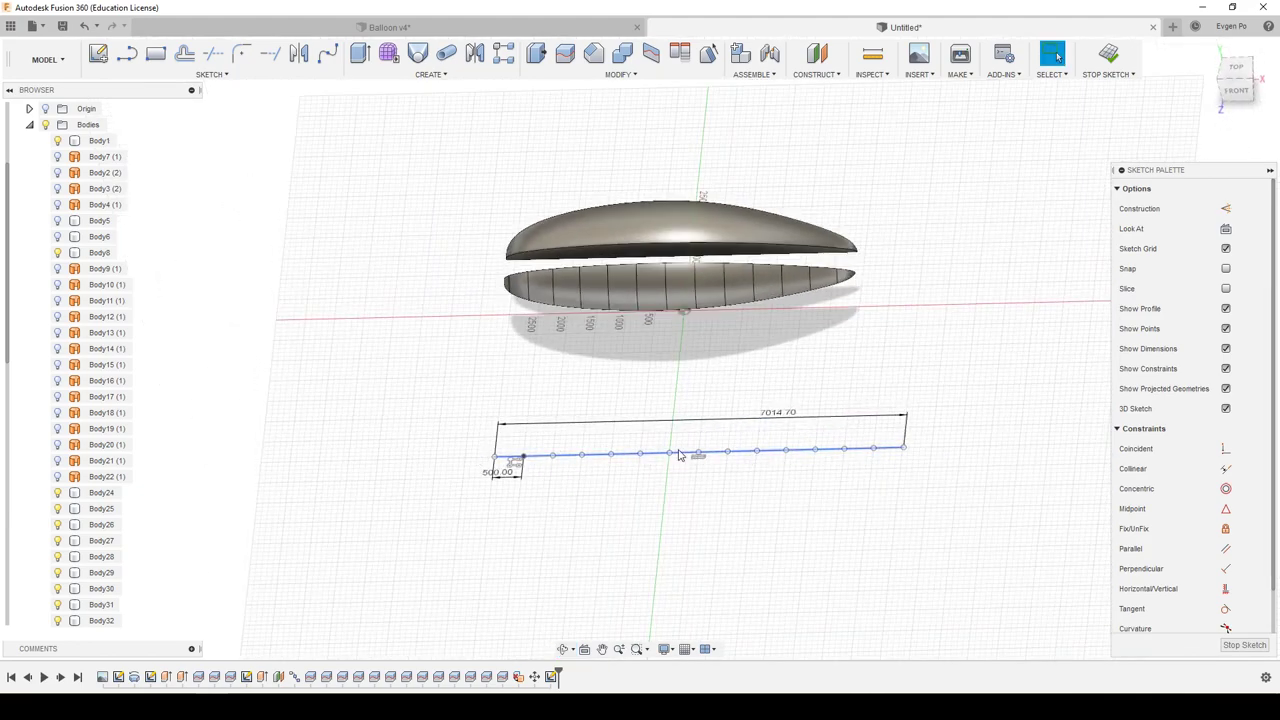
pyautogui.moveTo(678, 455)
pyautogui.keyDown('shift'); pyautogui.mouseDown(button='middle')
pyautogui.moveTo(651, 391)
pyautogui.moveTo(787, 393)
pyautogui.mouseUp(button='middle'); pyautogui.keyUp('shift')
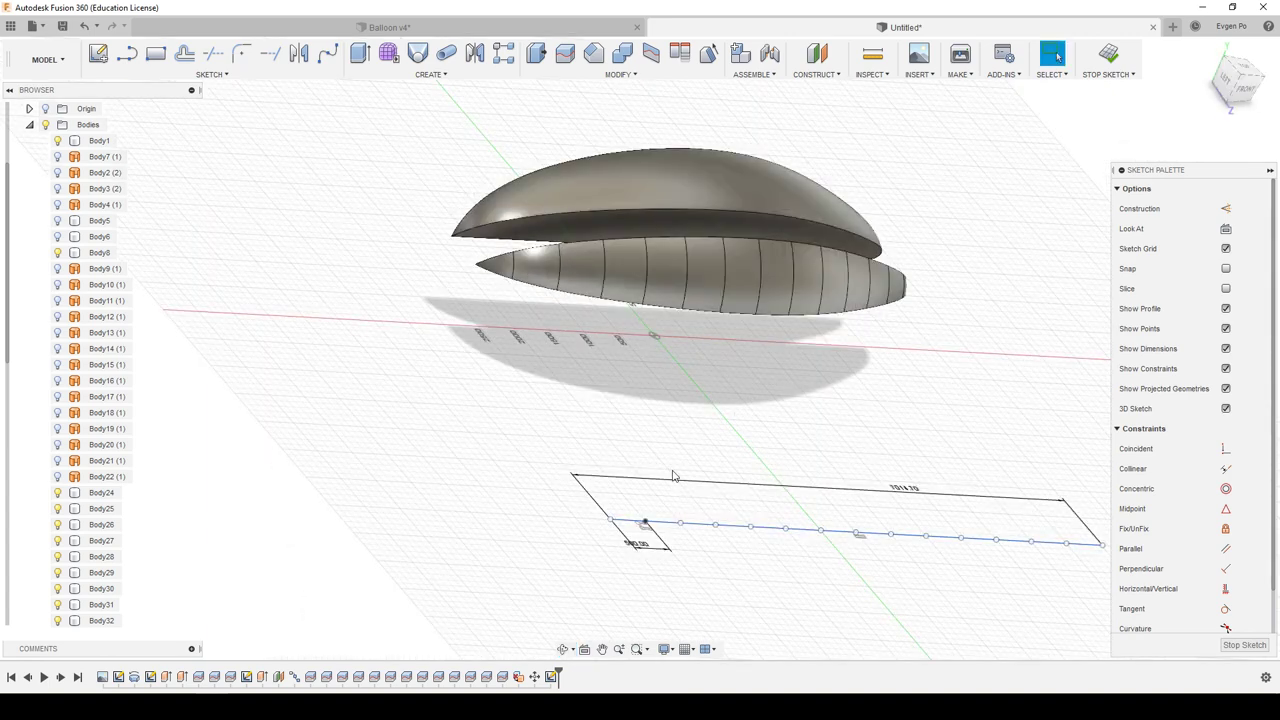
pyautogui.scroll(-3, 505, 428)
# Measure the length of a hull panel edge.
pyautogui.click(872, 53)
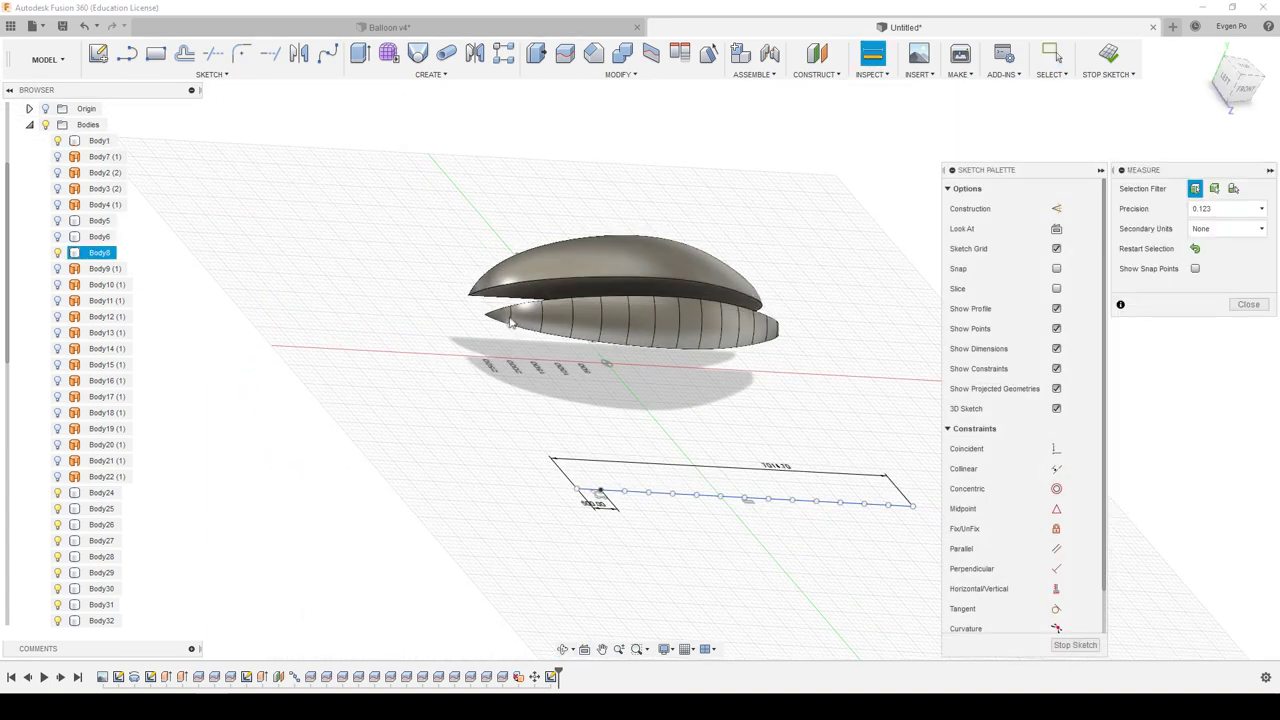
pyautogui.click(512, 316)
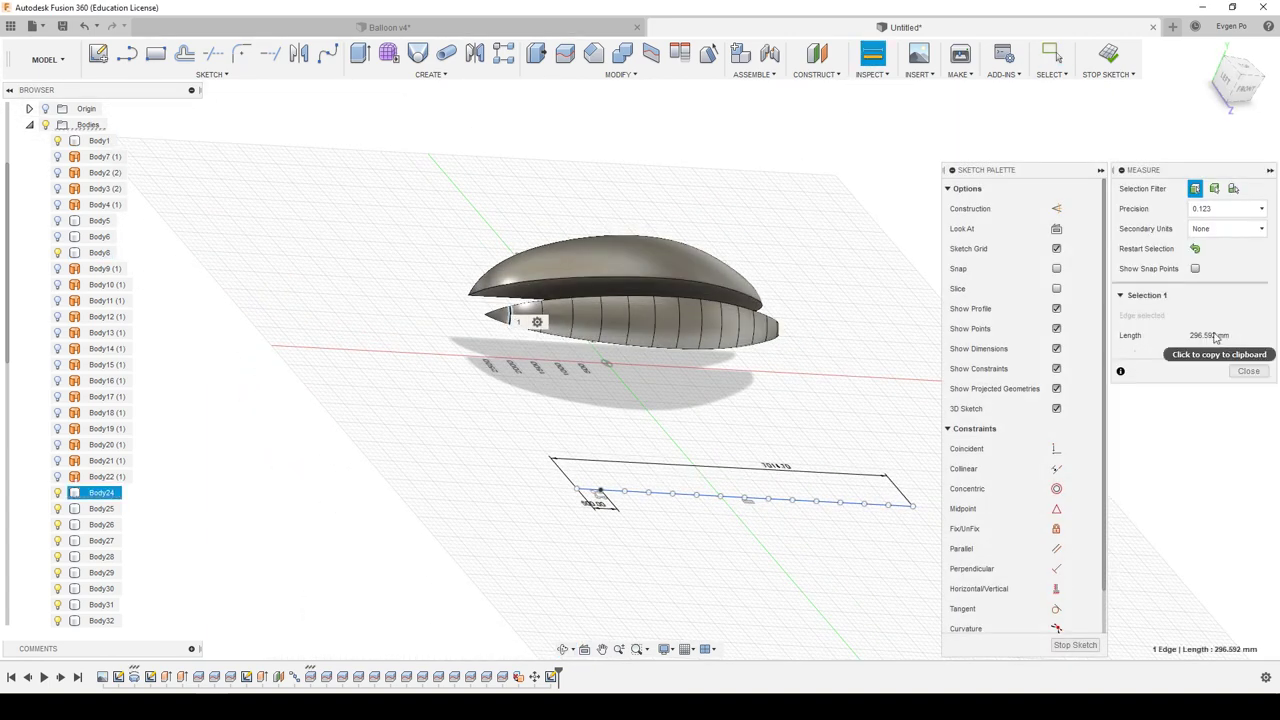
pyautogui.click(1248, 372)
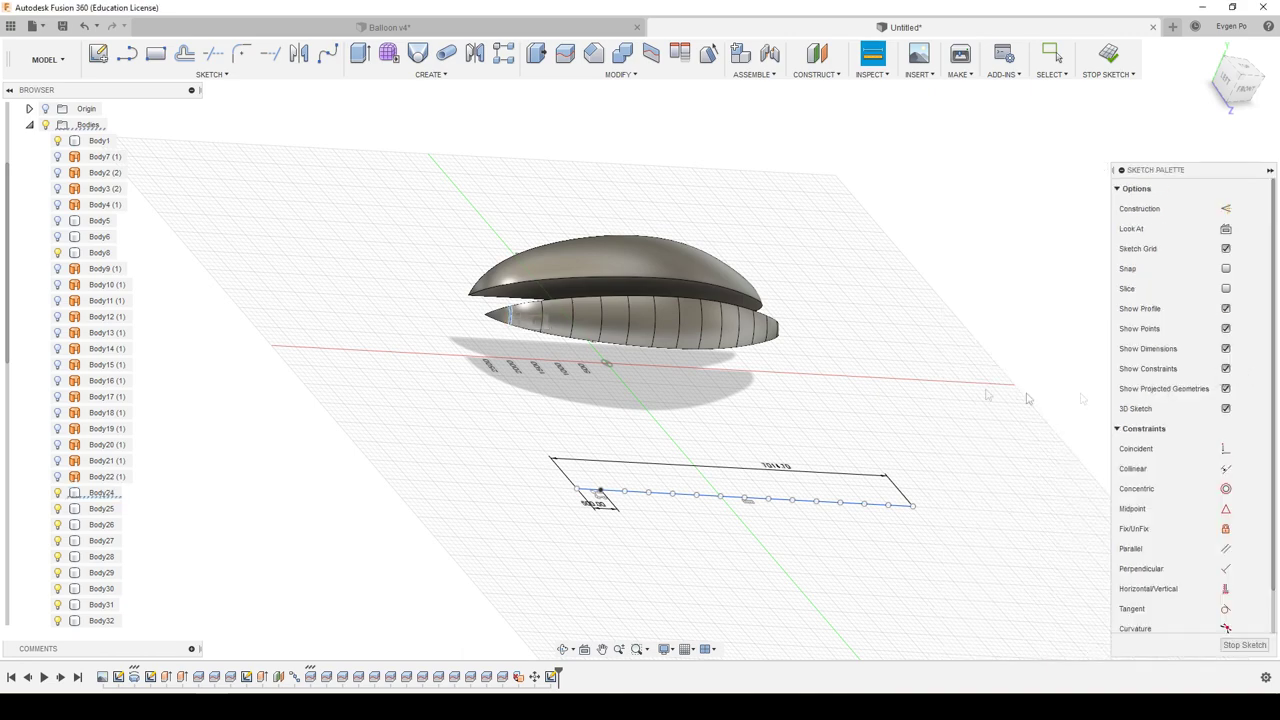
# Draw a vertical line down from the first station point and dimension its length.
pyautogui.click(127, 53)
pyautogui.scroll(5, 600, 560)
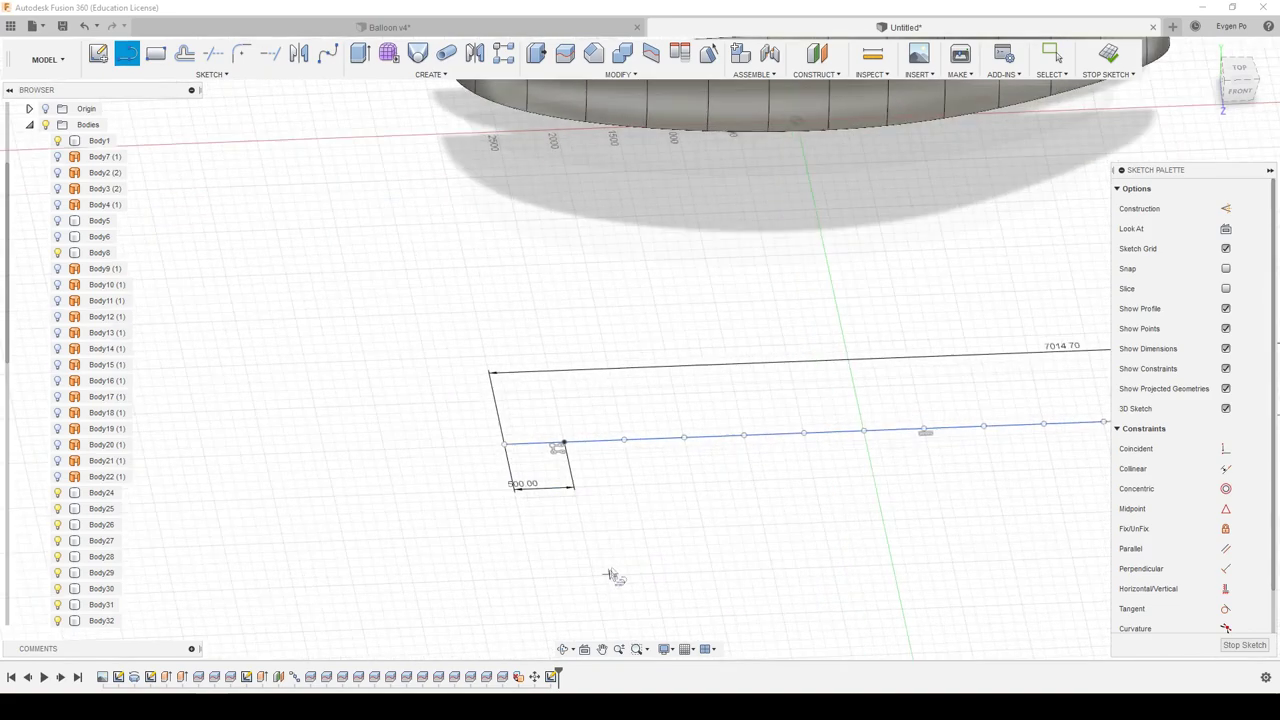
pyautogui.scroll(2, 614, 576)
pyautogui.click(555, 413)
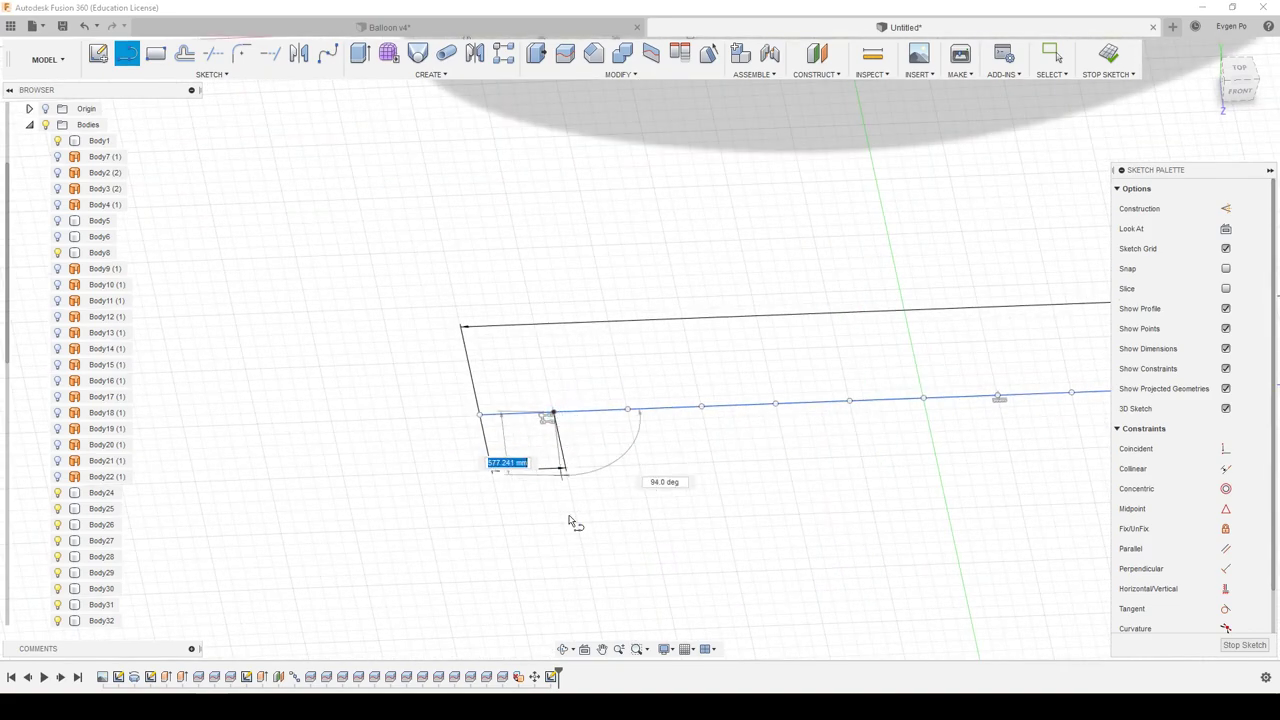
pyautogui.click(575, 515)
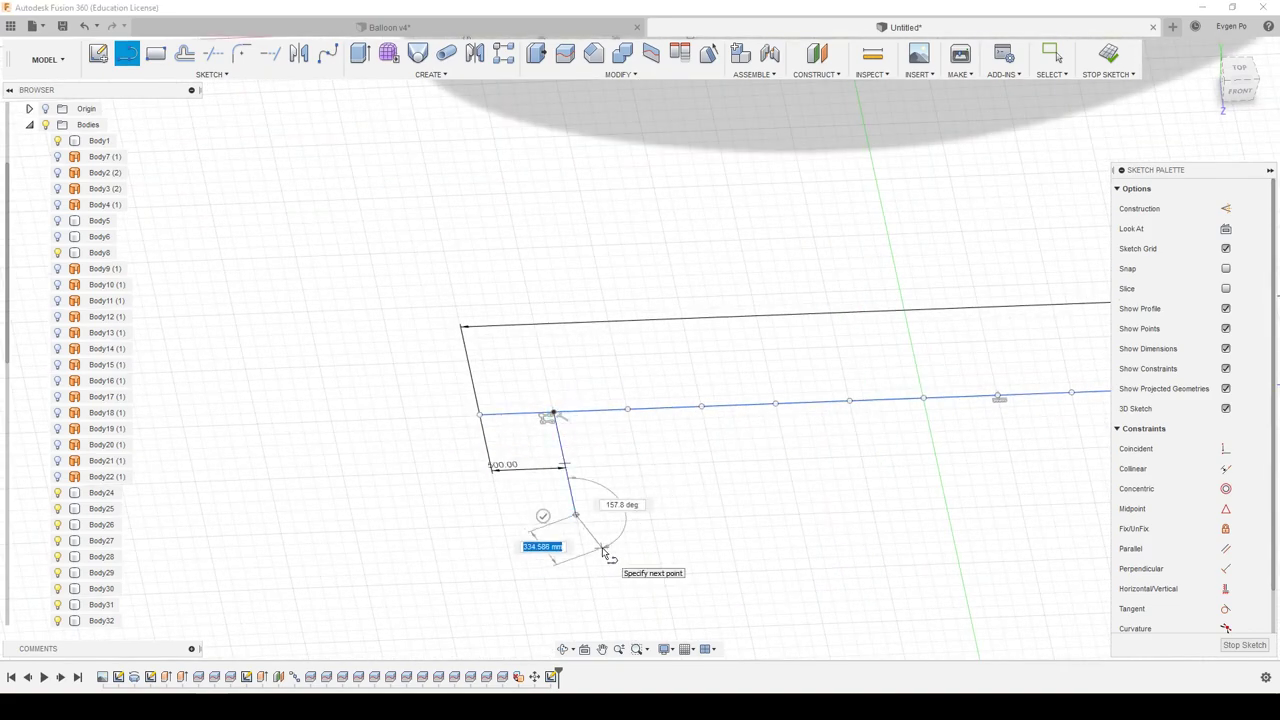
pyautogui.press('Escape')
pyautogui.click(560, 512)
pyautogui.click(556, 546)
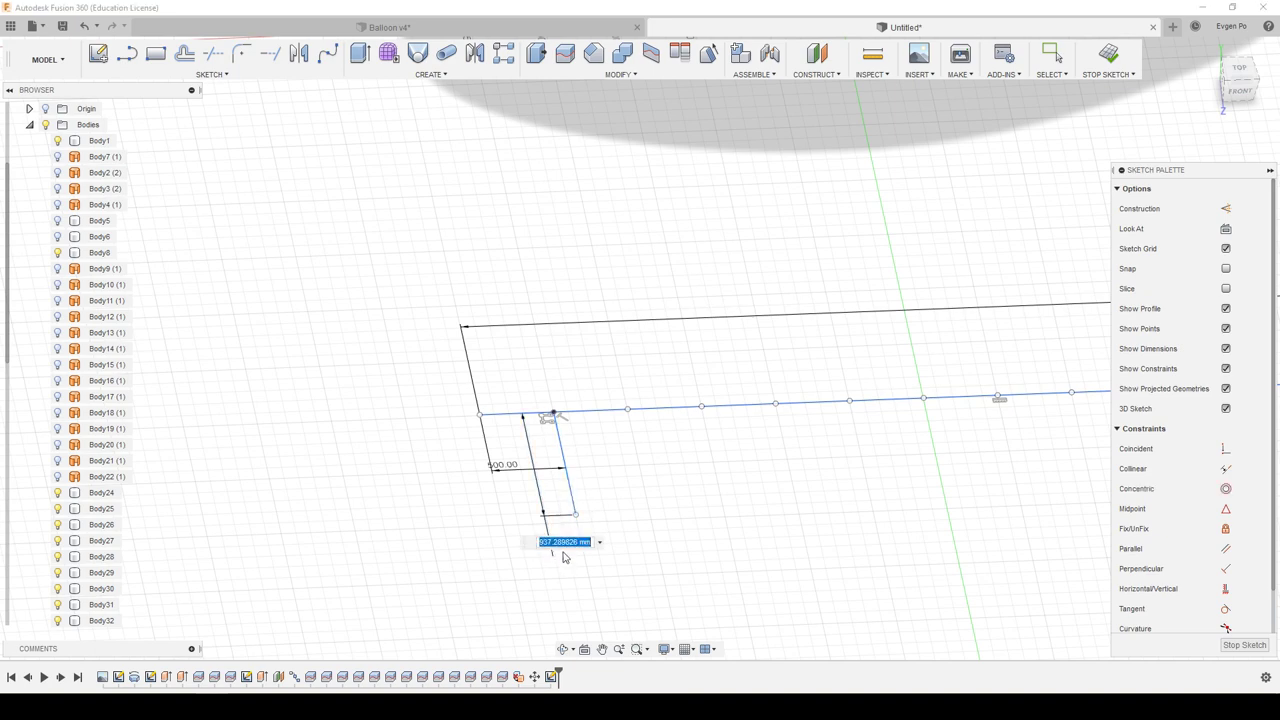
pyautogui.press('Return')
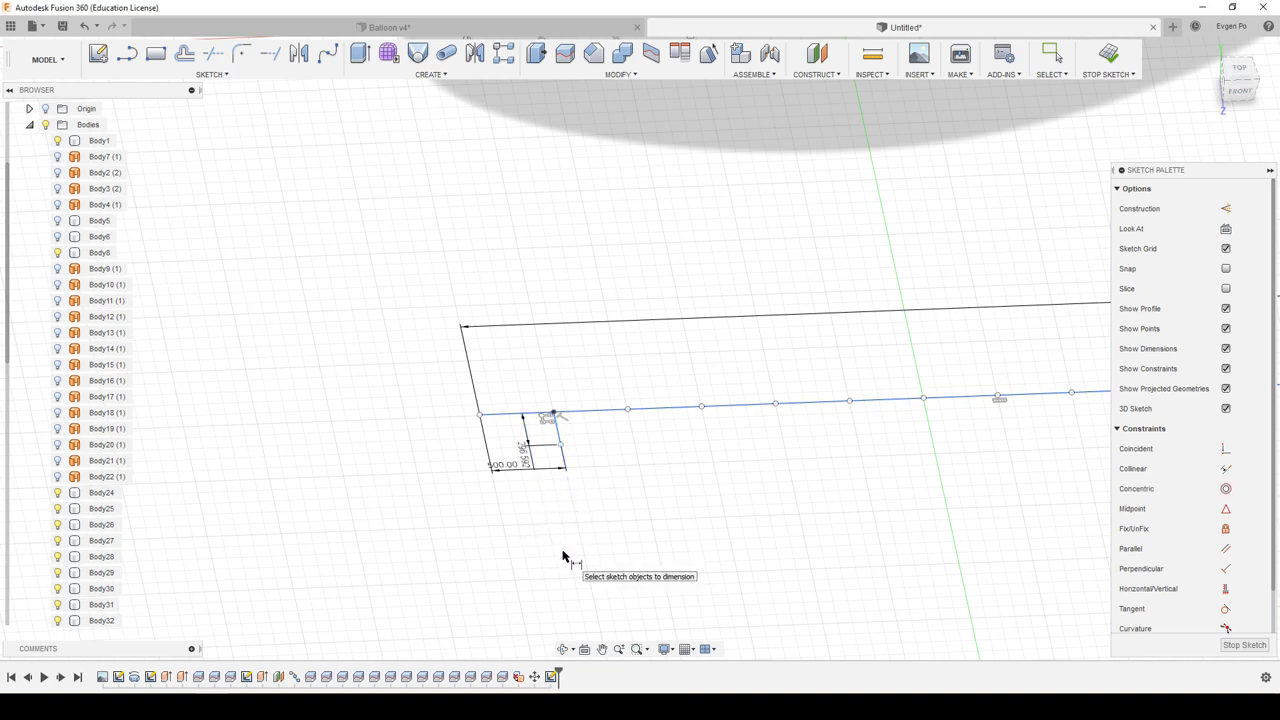
pyautogui.scroll(-3, 600, 491)
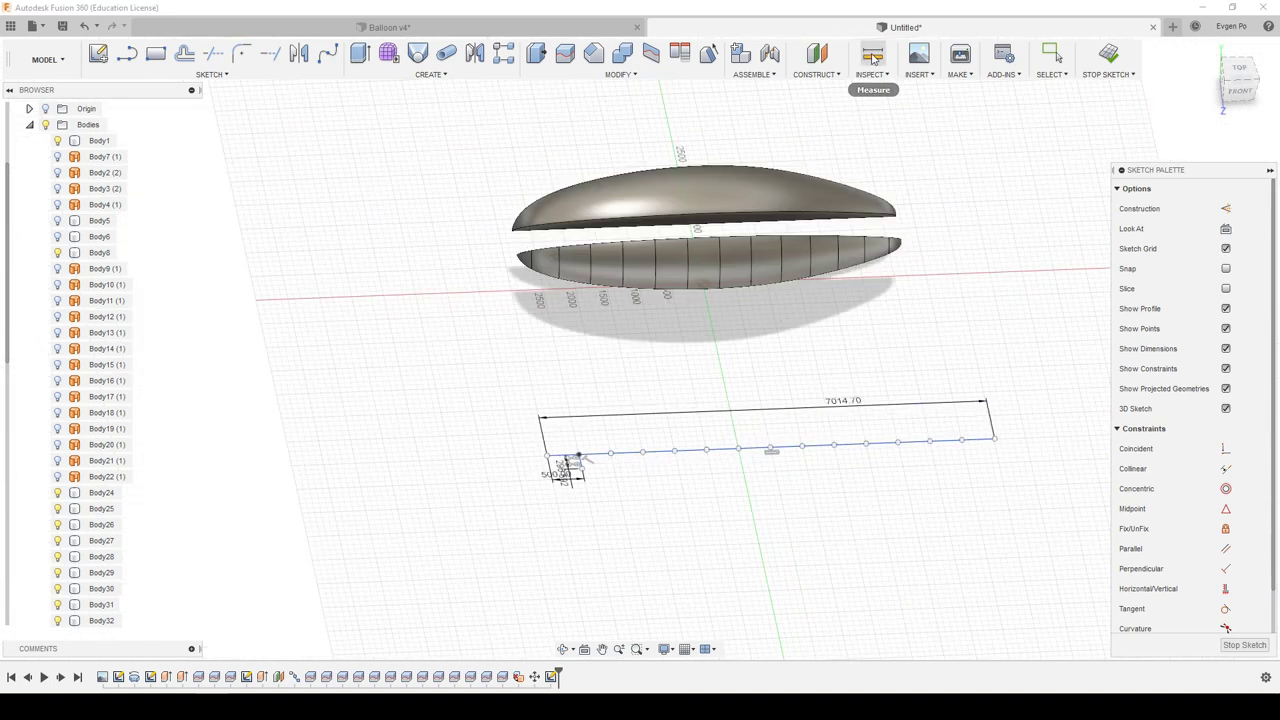
# Measure the next panel edge and draw that station's vertical line at 506.323 mm.
pyautogui.click(868, 54)
pyautogui.scroll(1, 565, 262)
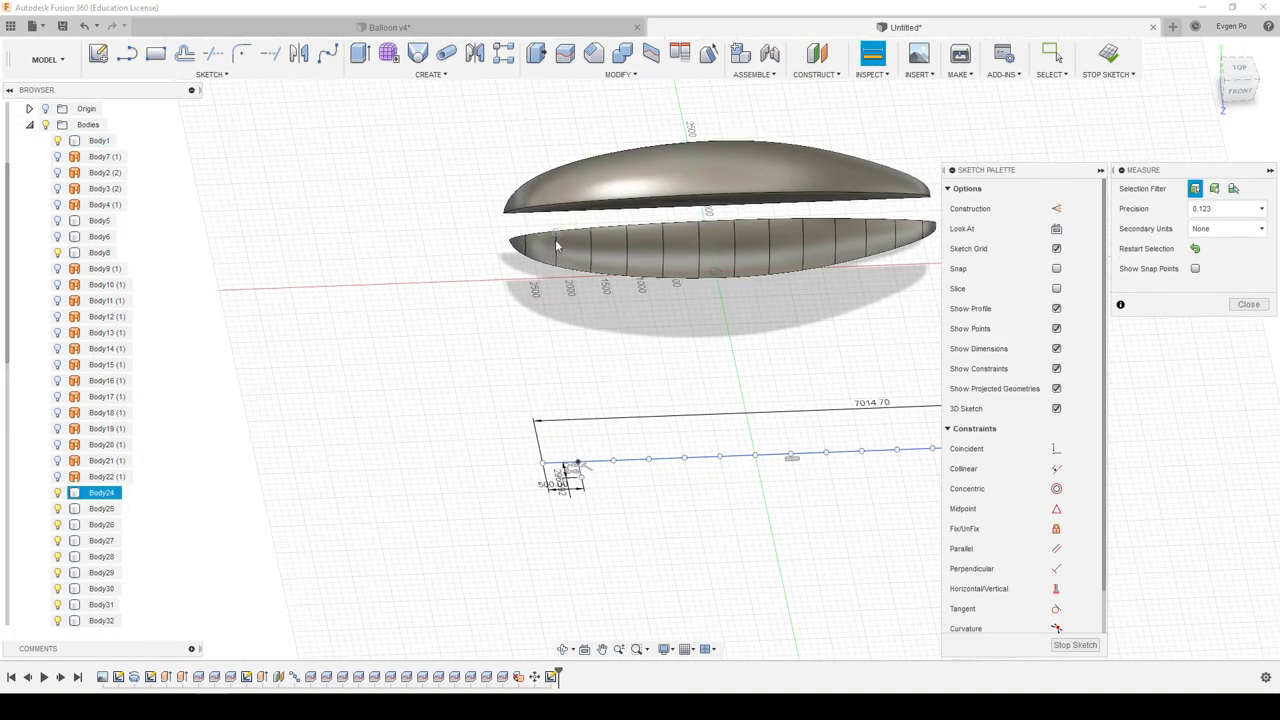
pyautogui.click(561, 249)
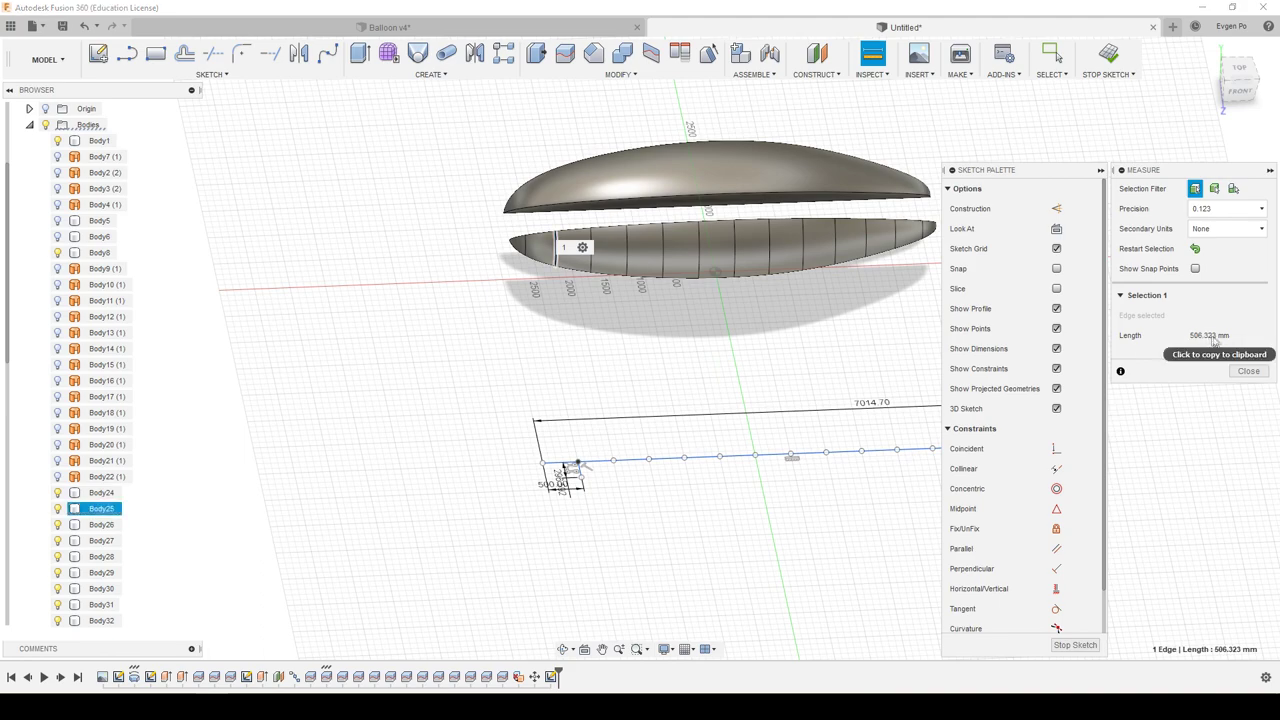
pyautogui.click(1248, 371)
pyautogui.click(127, 53)
pyautogui.scroll(2, 705, 496)
pyautogui.click(588, 454)
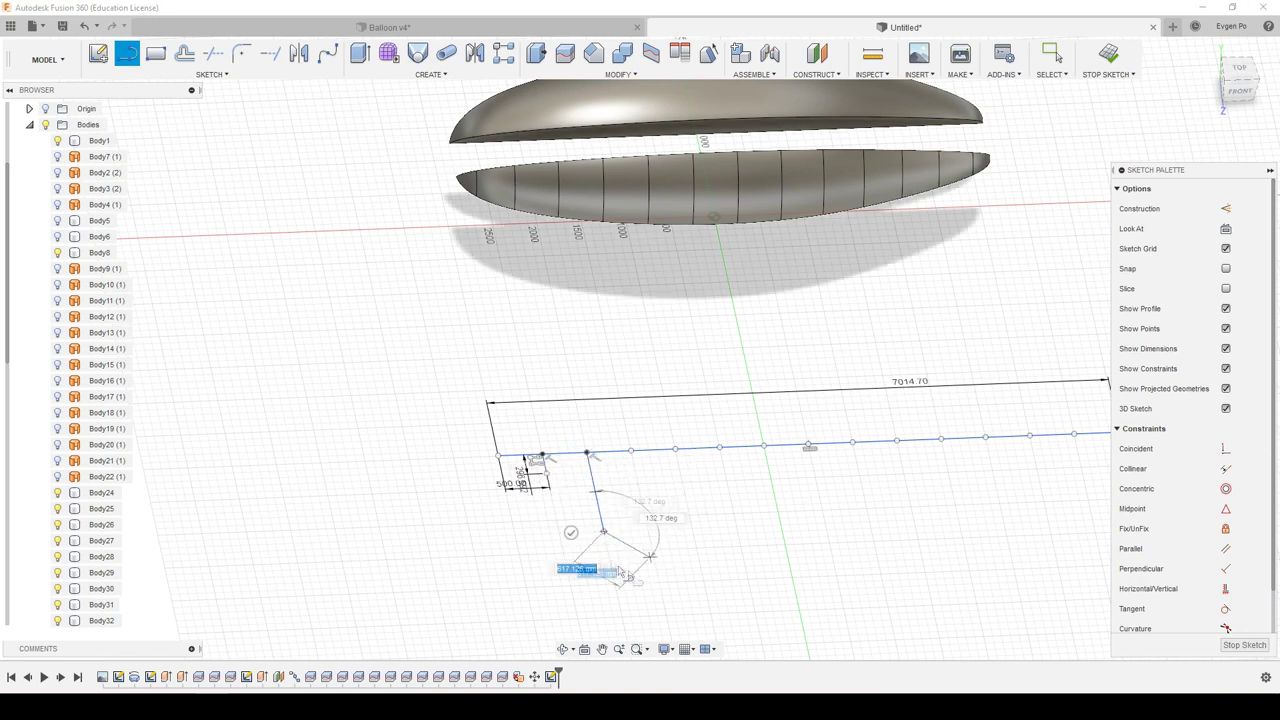
pyautogui.click(603, 530)
pyautogui.press('Escape')
pyautogui.click(598, 502)
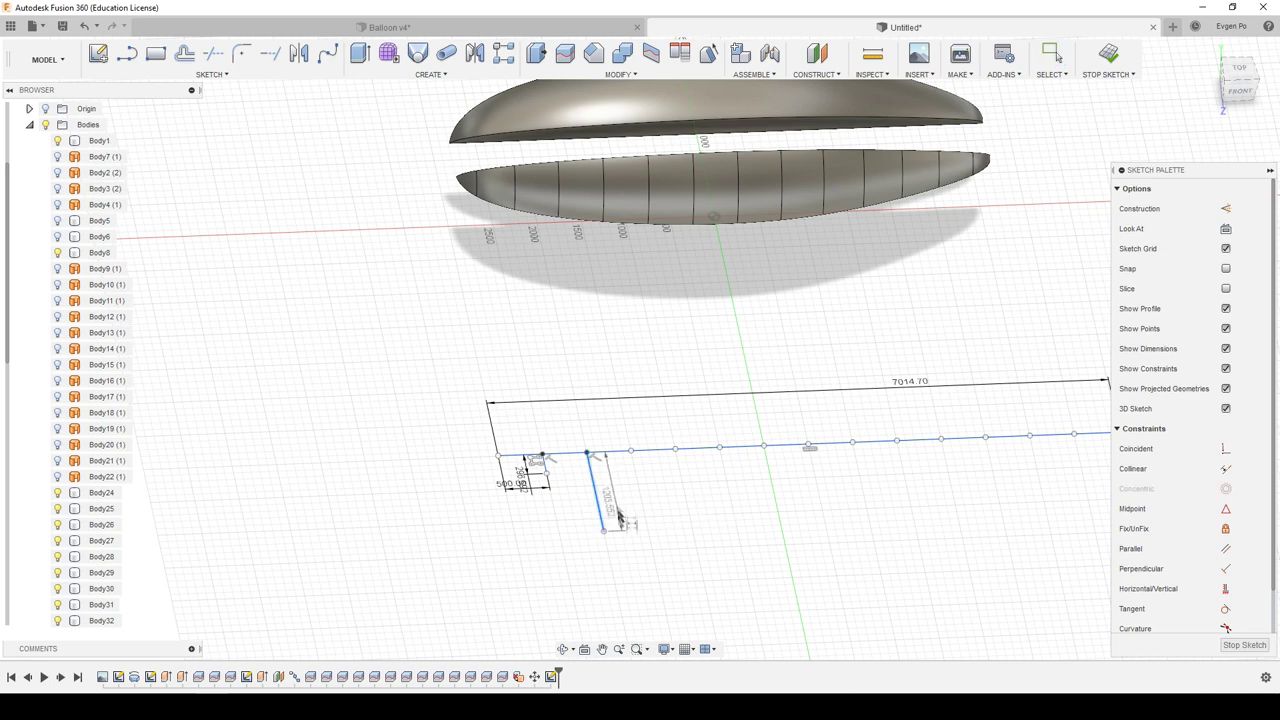
pyautogui.click(595, 547)
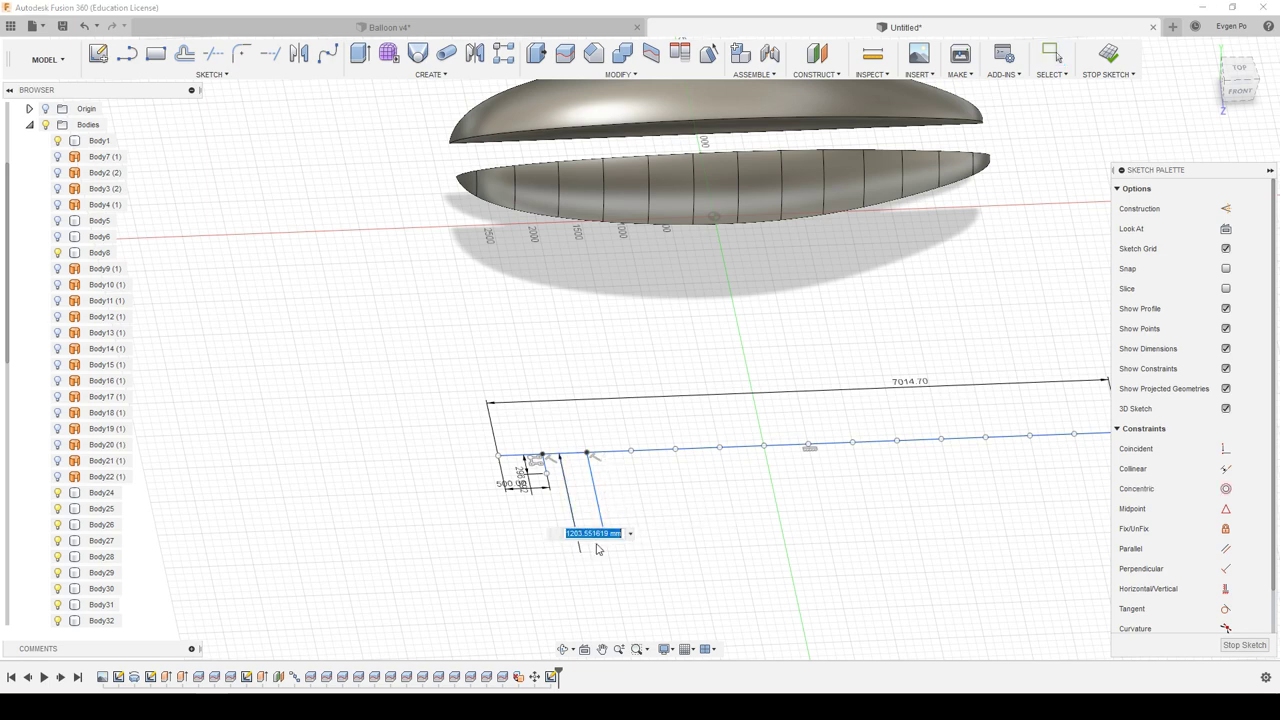
pyautogui.press('Return')
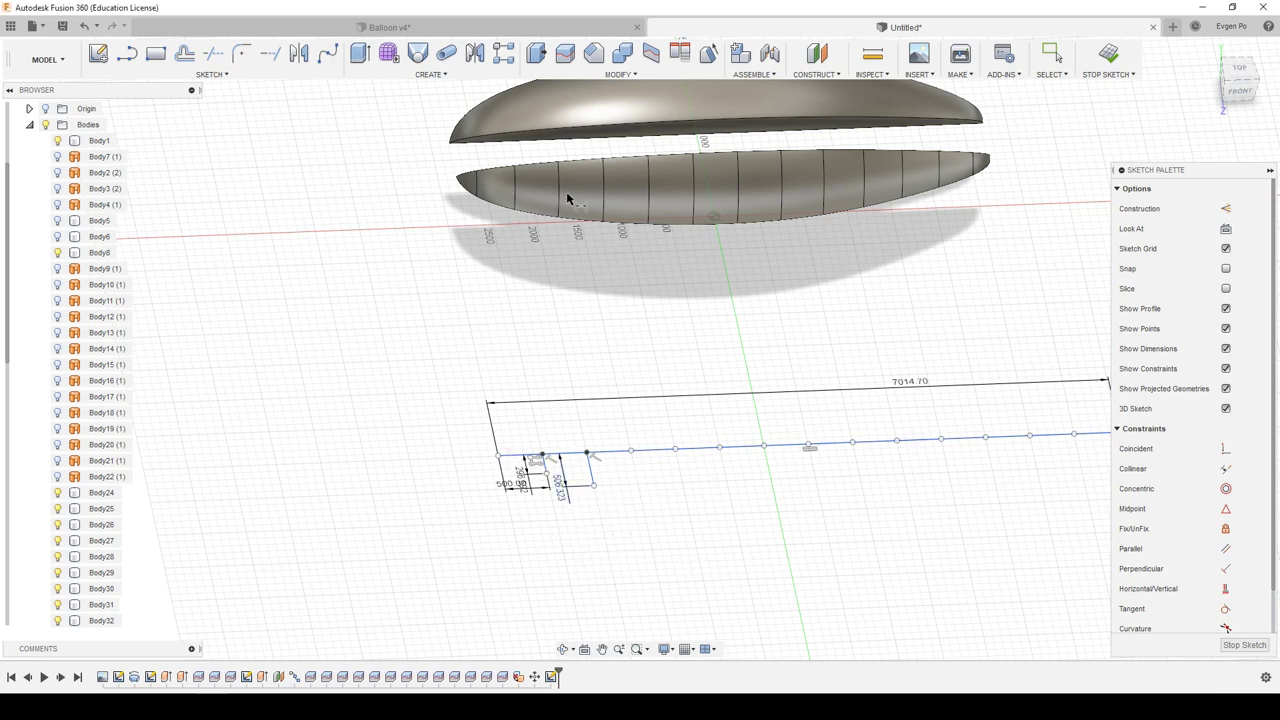
# Measure the remaining panel edge and dimension the last vertical line to 261.215 mm.
pyautogui.click(873, 56)
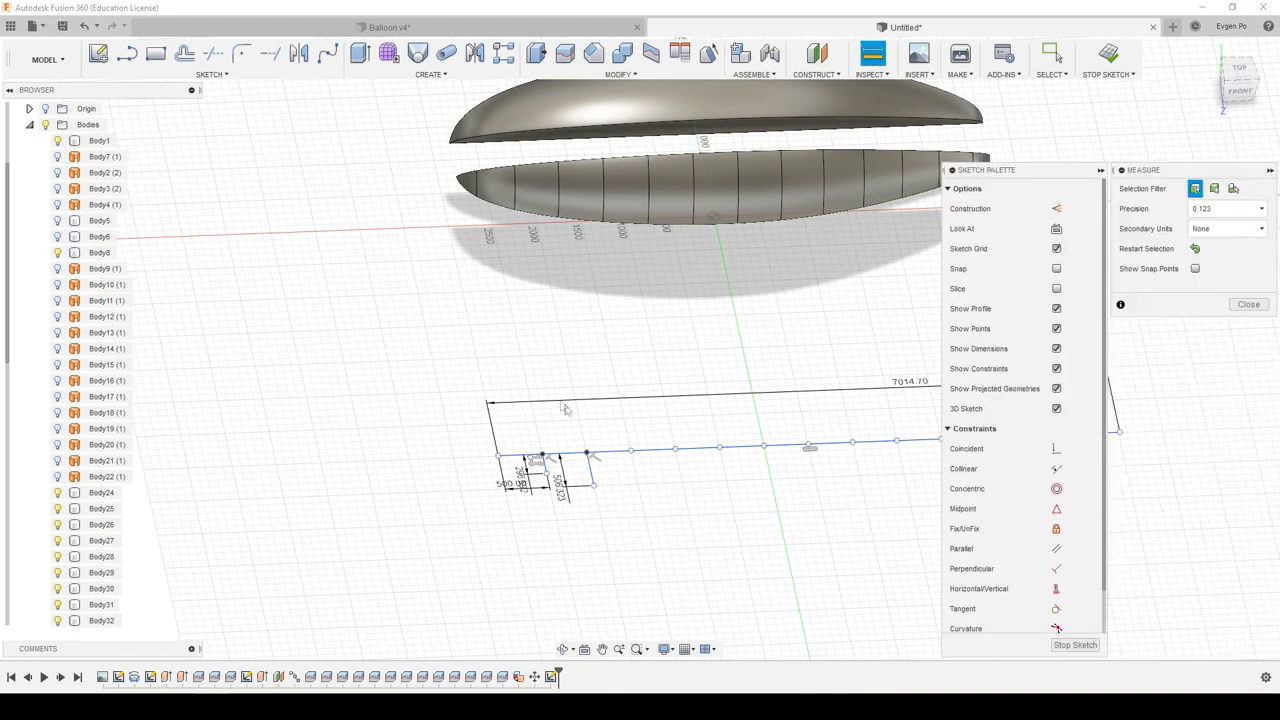
pyautogui.keyDown('shift'); pyautogui.moveTo(605, 385); pyautogui.dragTo(634, 366, button='middle'); pyautogui.keyUp('shift')
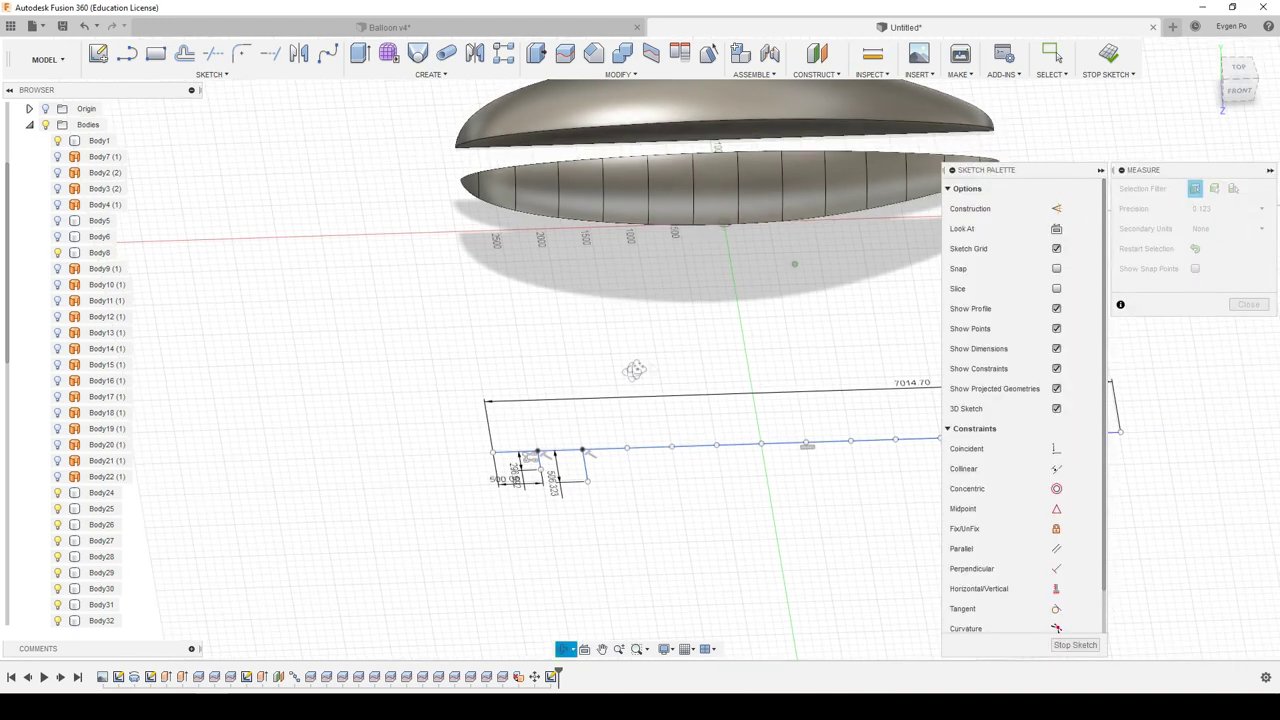
pyautogui.click(1243, 86)
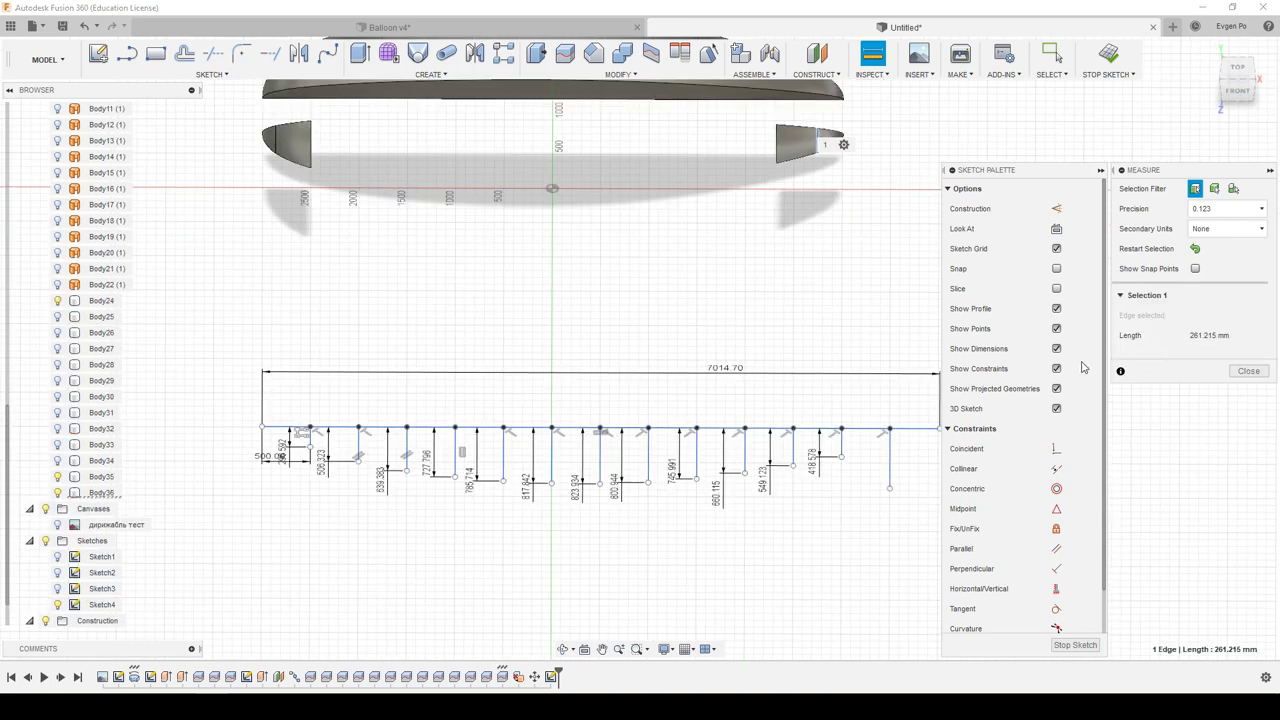
pyautogui.press('l')
pyautogui.click(889, 460)
pyautogui.click(865, 497)
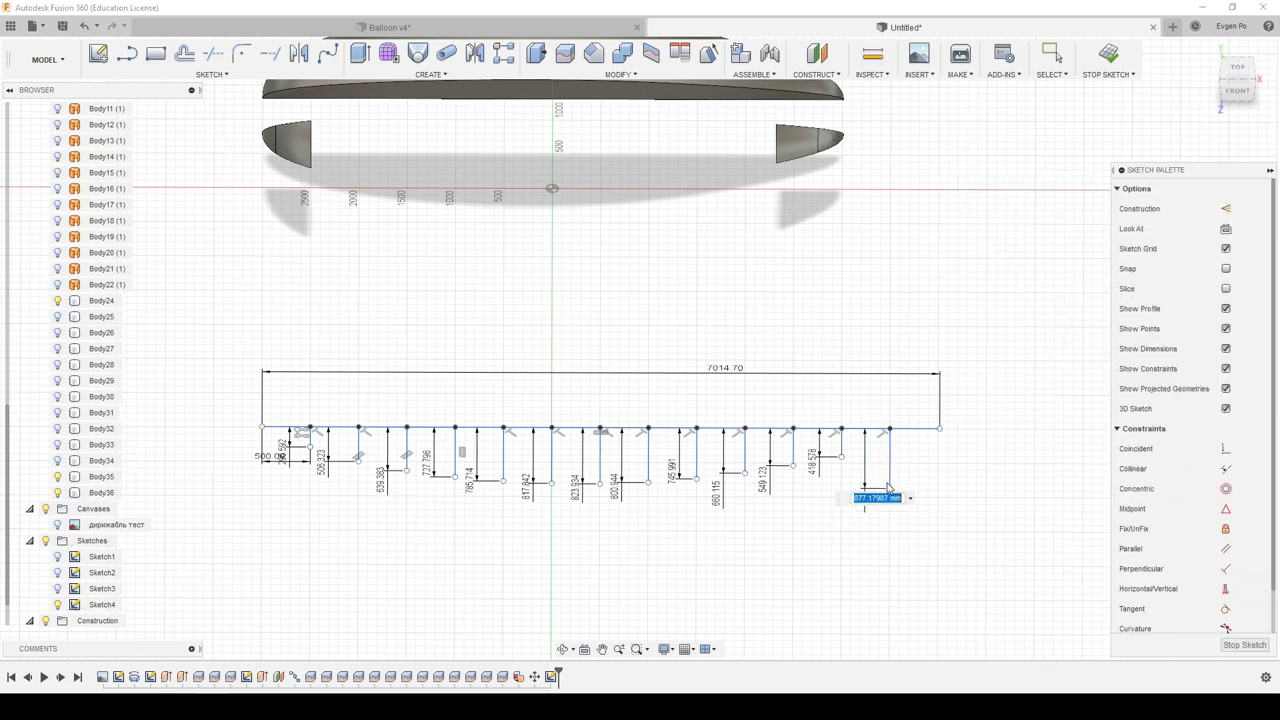
pyautogui.press('Return')
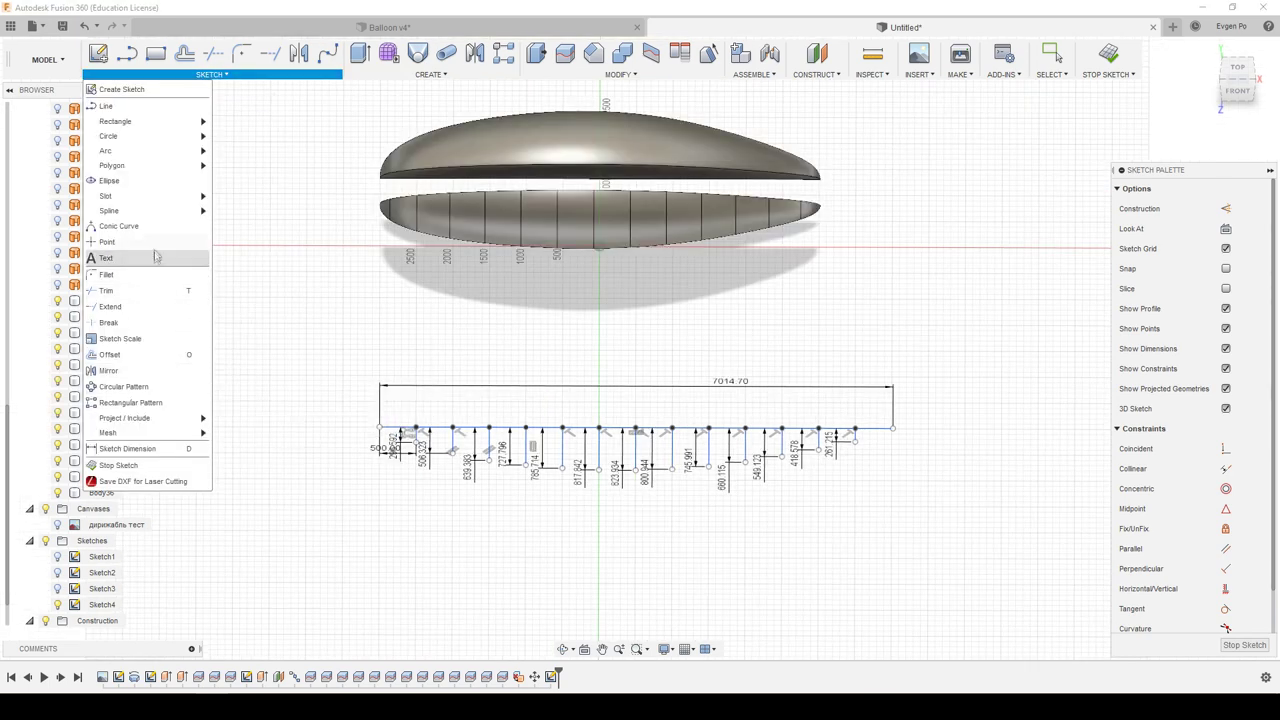
# Start a fit-point spline at the baseline's left end through the first station lines' lower ends.
pyautogui.moveTo(110, 210)
pyautogui.click(250, 210)
pyautogui.scroll(2, 410, 475)
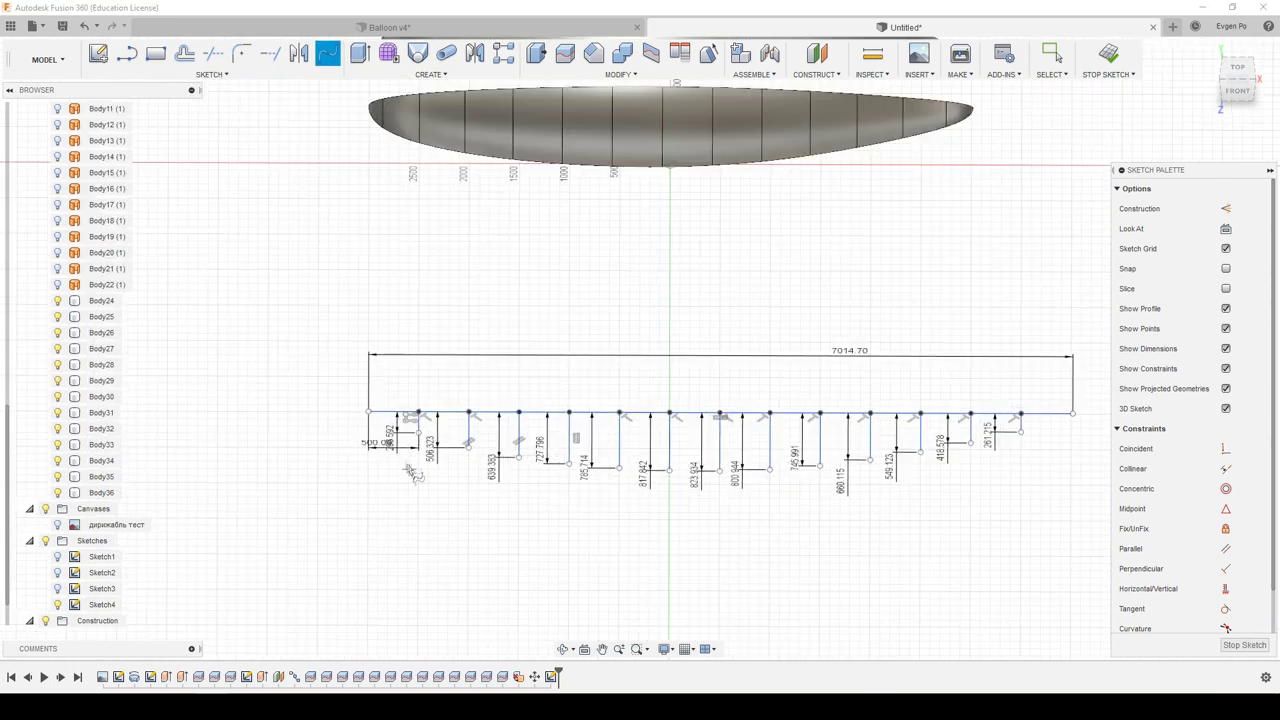
pyautogui.scroll(2, 410, 475)
pyautogui.click(361, 401)
pyautogui.click(430, 431)
pyautogui.click(500, 452)
pyautogui.click(640, 473)
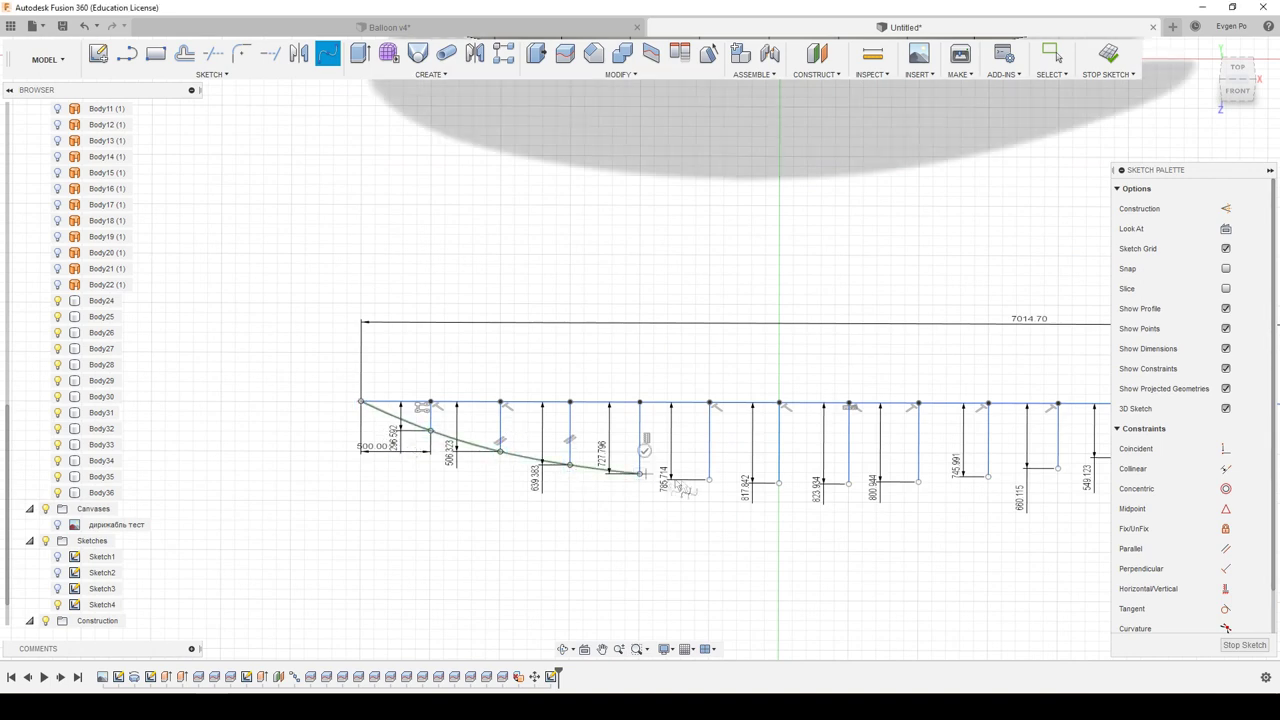
pyautogui.click(709, 480)
pyautogui.click(779, 483)
pyautogui.click(849, 484)
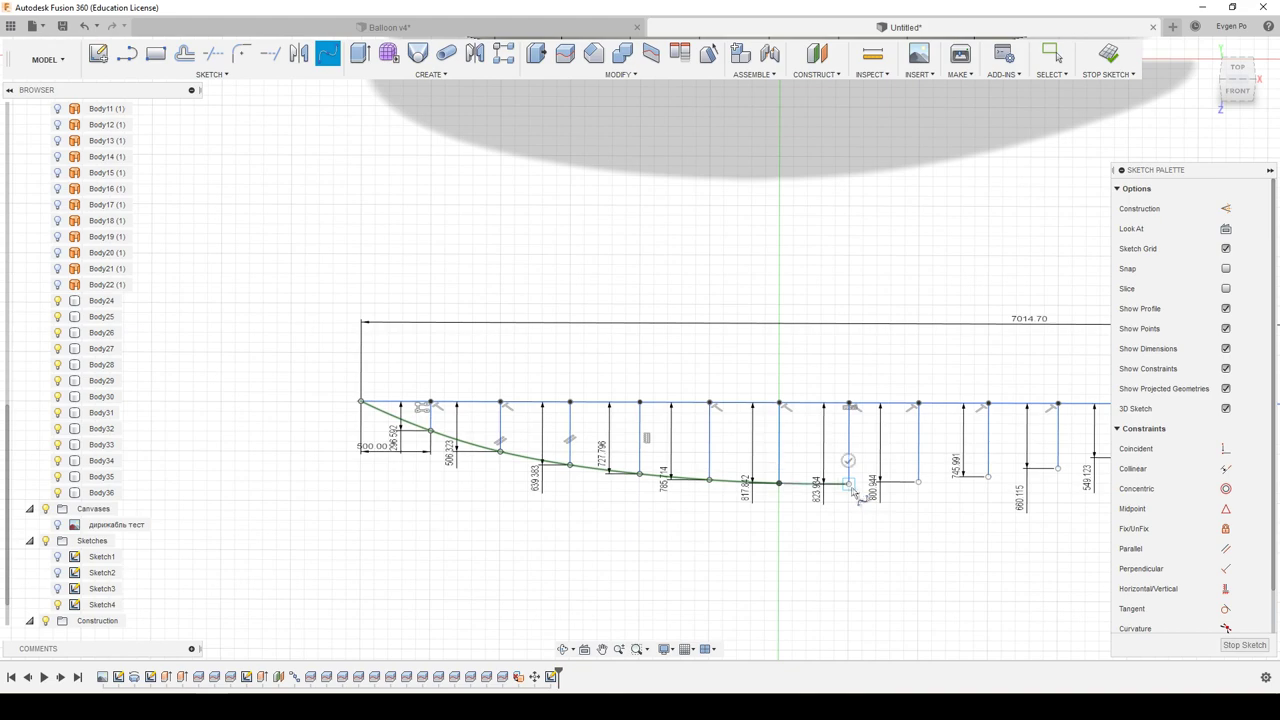
pyautogui.click(918, 484)
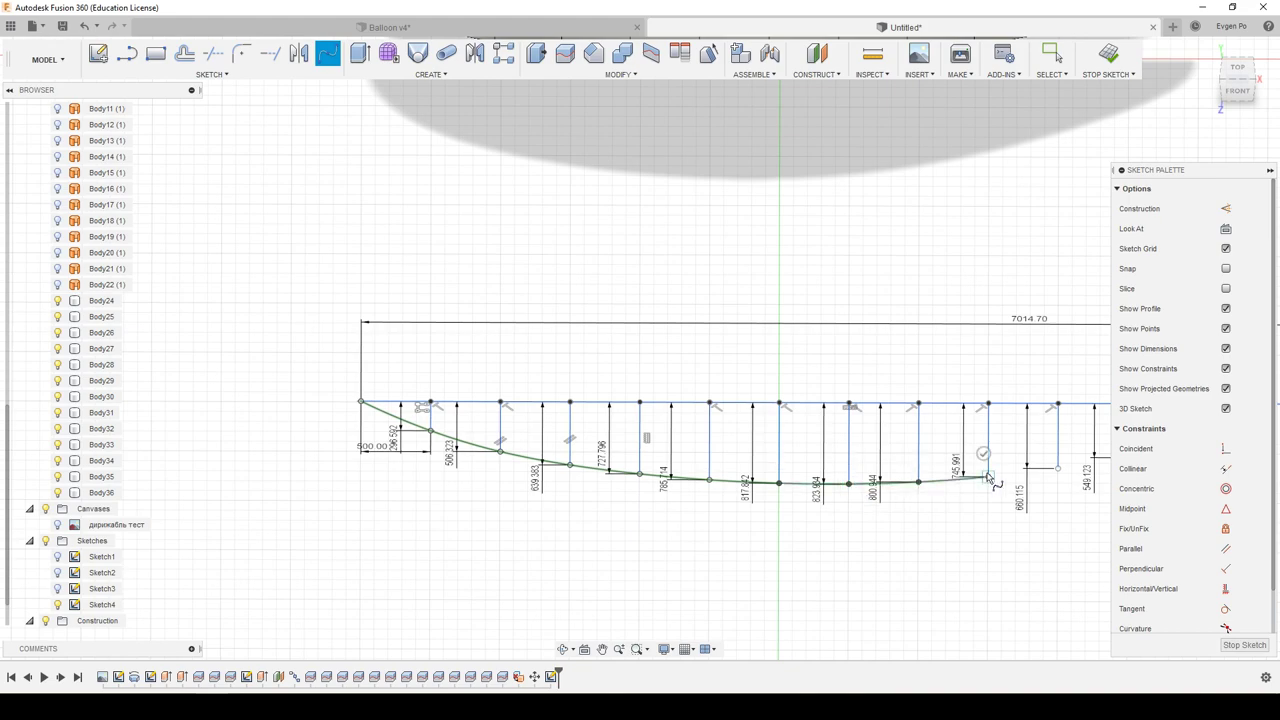
# Continue the spline through the remaining line ends and finish at the baseline's right end.
pyautogui.scroll(-5, 988, 477)
pyautogui.scroll(5, 838, 487)
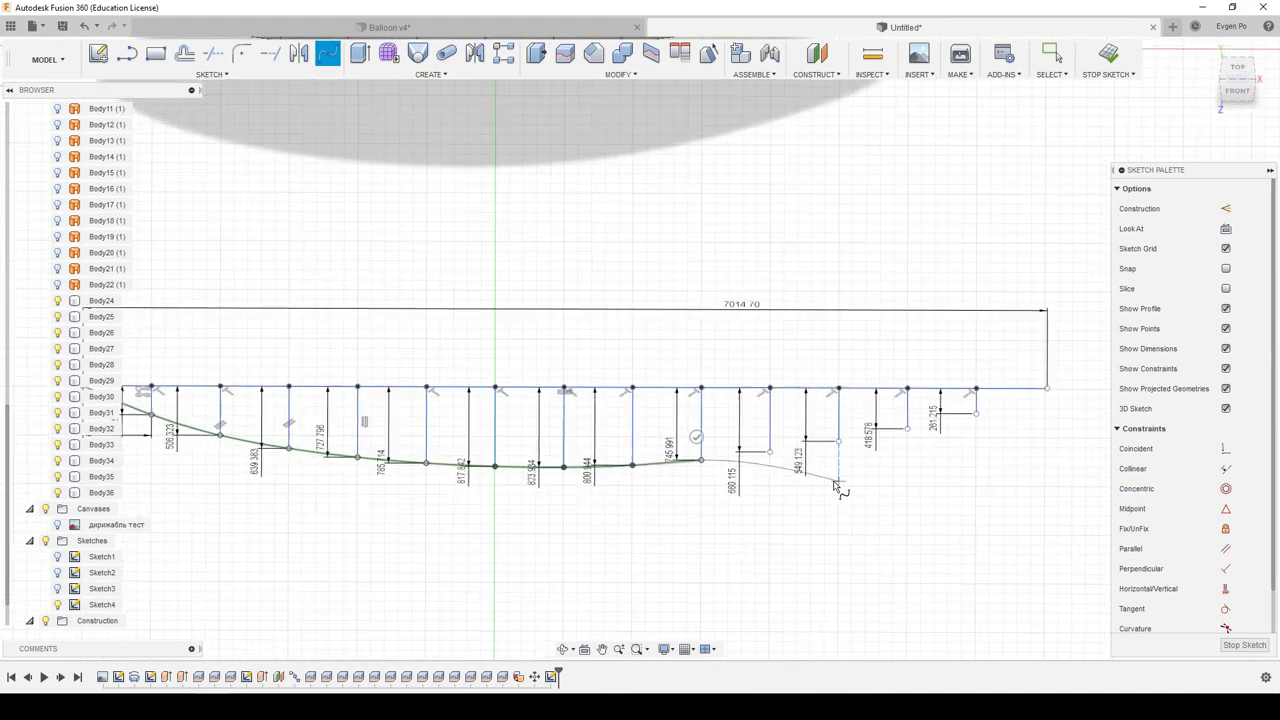
pyautogui.scroll(3, 838, 487)
pyautogui.click(849, 428)
pyautogui.click(953, 409)
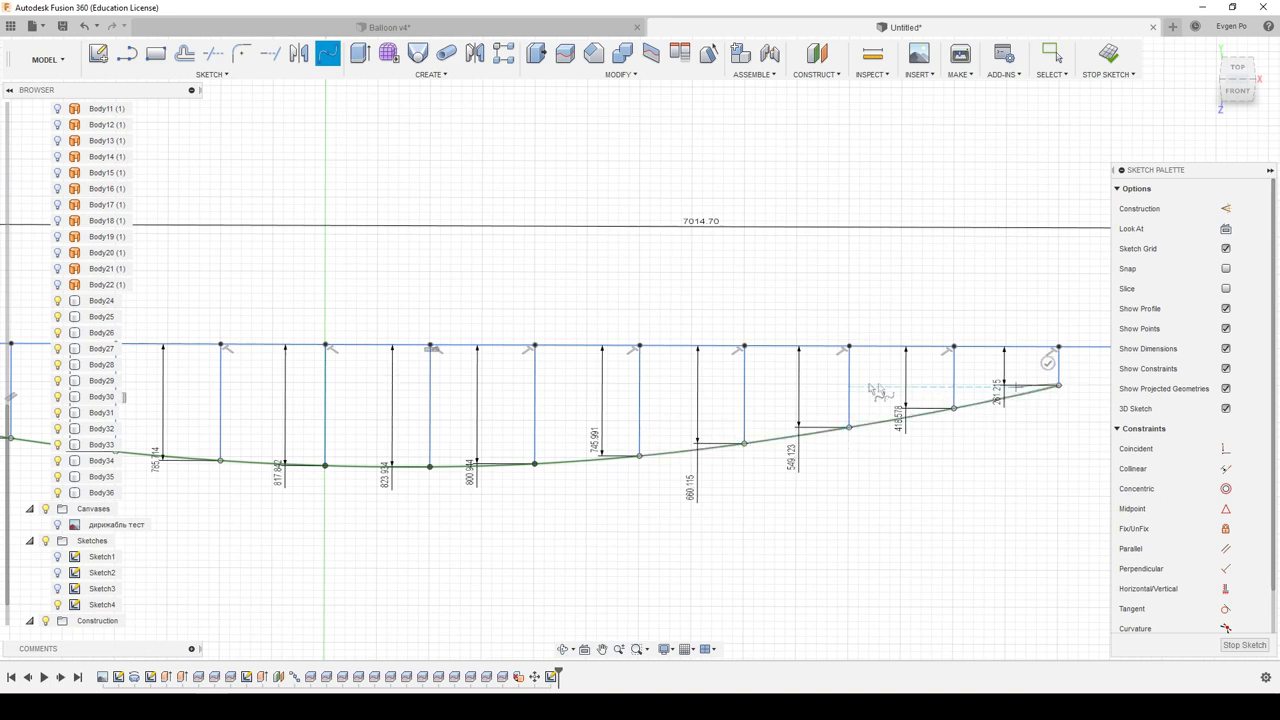
pyautogui.click(1058, 384)
pyautogui.scroll(-3, 1058, 384)
pyautogui.scroll(2, 1020, 368)
pyautogui.click(1003, 357)
pyautogui.scroll(-2, 1012, 430)
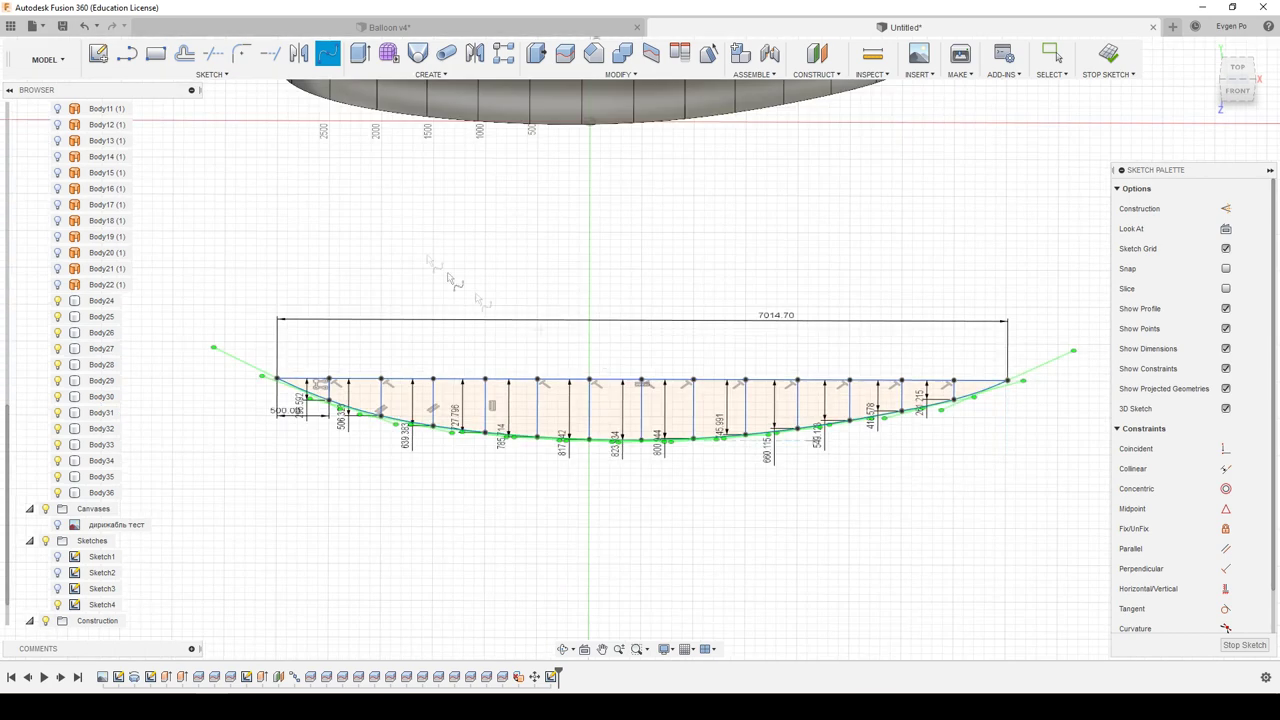
pyautogui.click(298, 53)
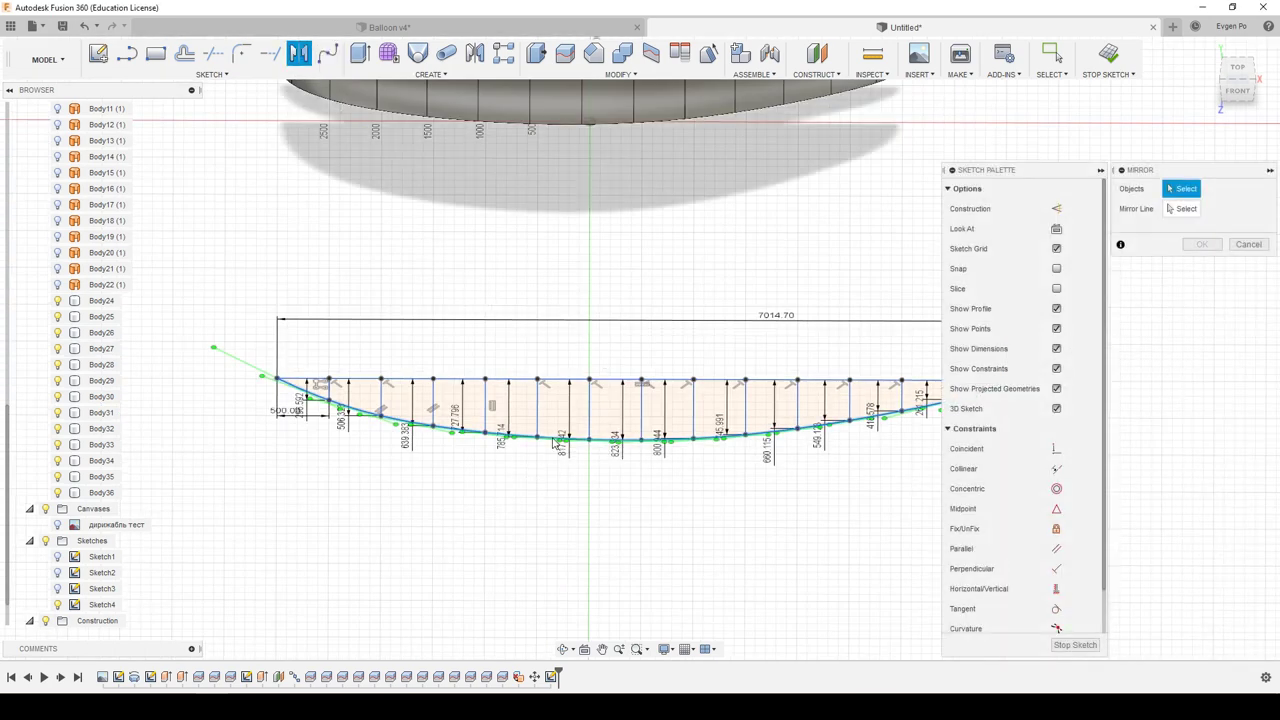
# Mirror the spline across the baseline to complete the lens outline.
pyautogui.click(533, 439)
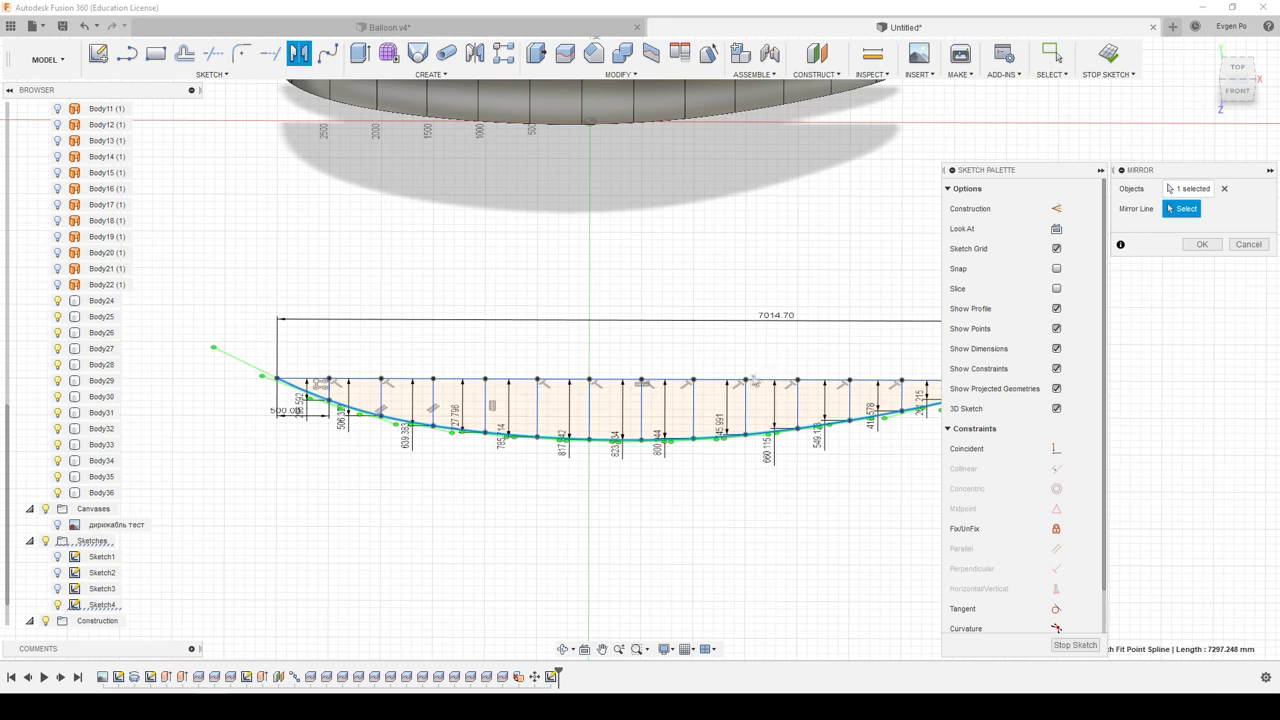
pyautogui.click(720, 381)
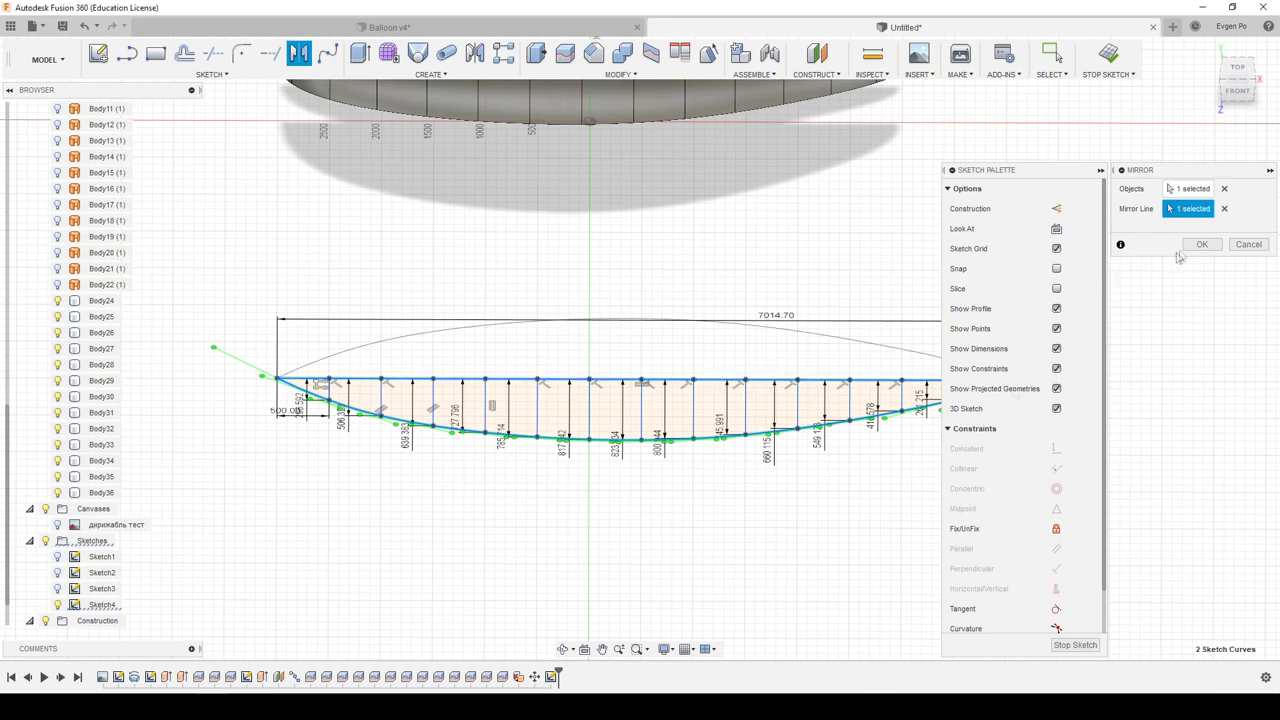
pyautogui.click(1200, 244)
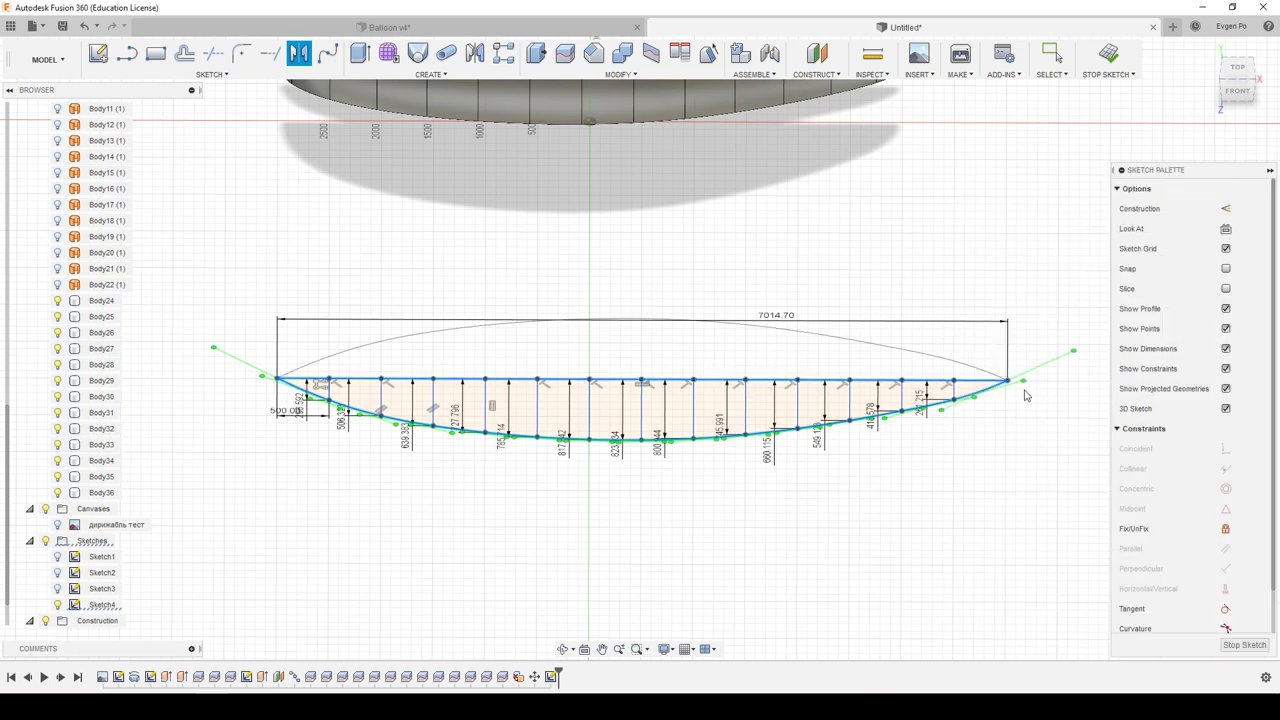
# Extrude both lens profiles at 0 mm as a new body, Body37.
pyautogui.scroll(-2, 992, 450)
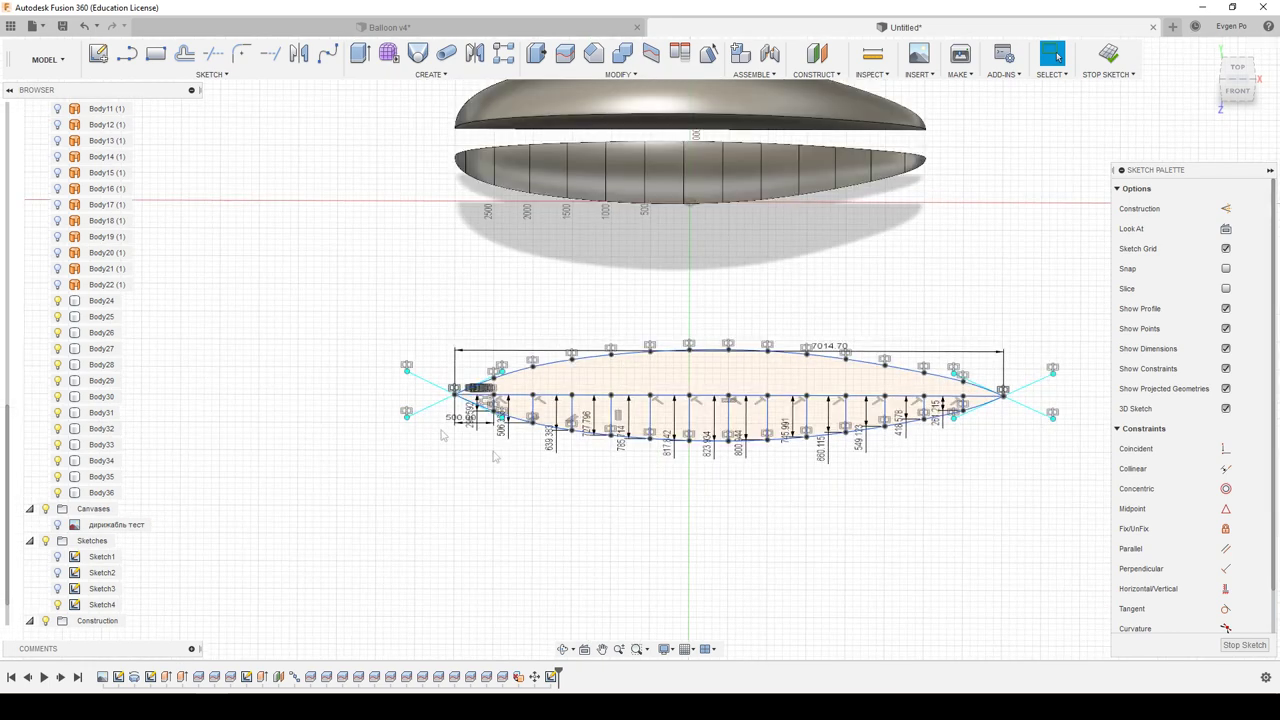
pyautogui.click(360, 53)
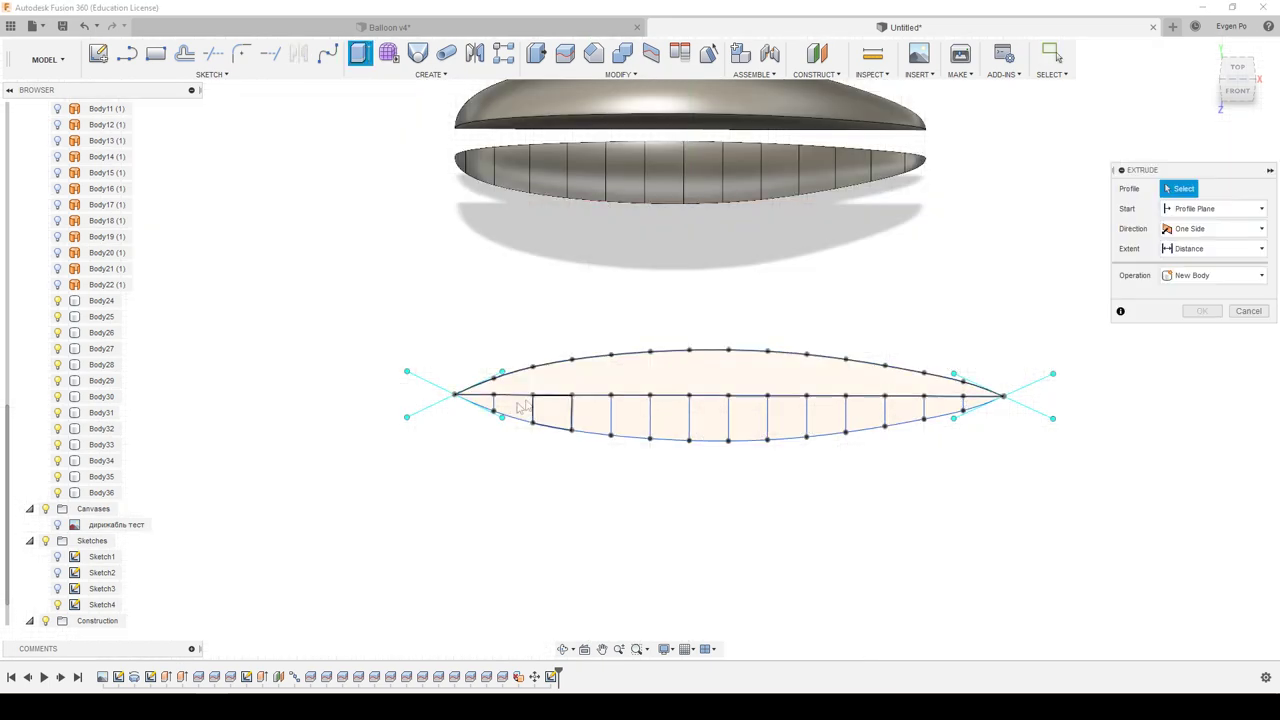
pyautogui.click(566, 382)
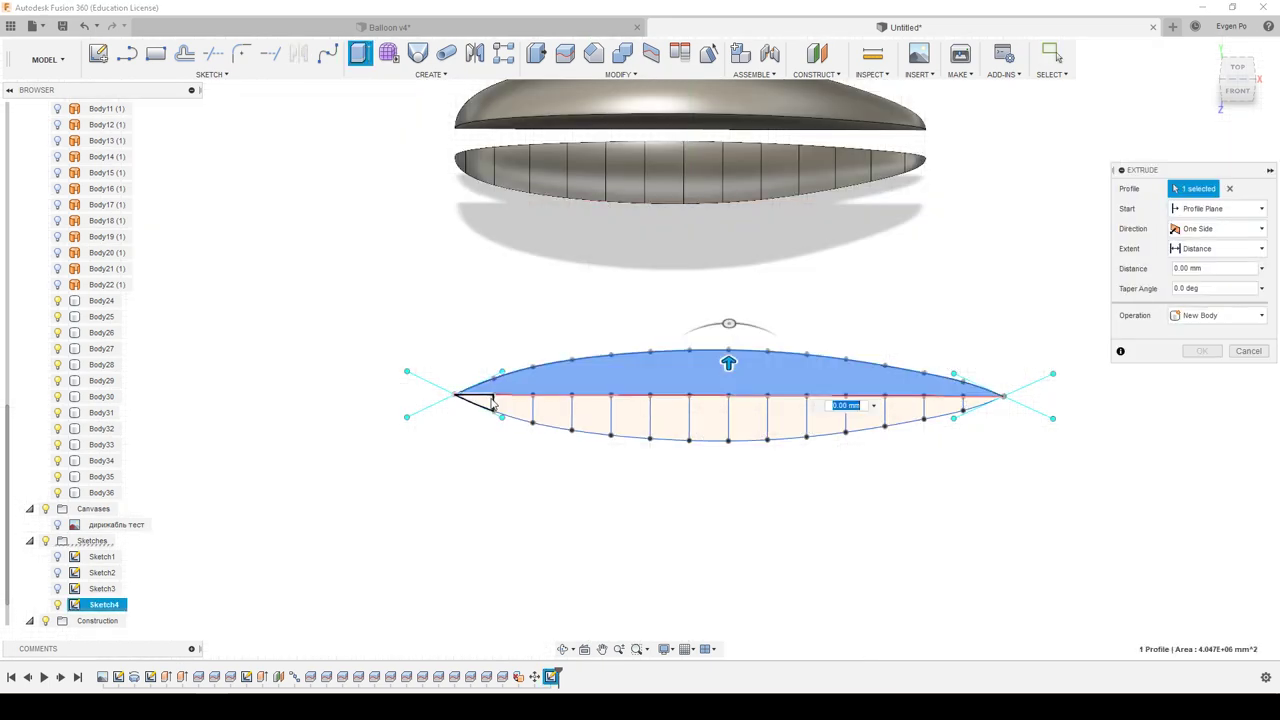
pyautogui.moveTo(381, 290); pyautogui.dragTo(1067, 545)
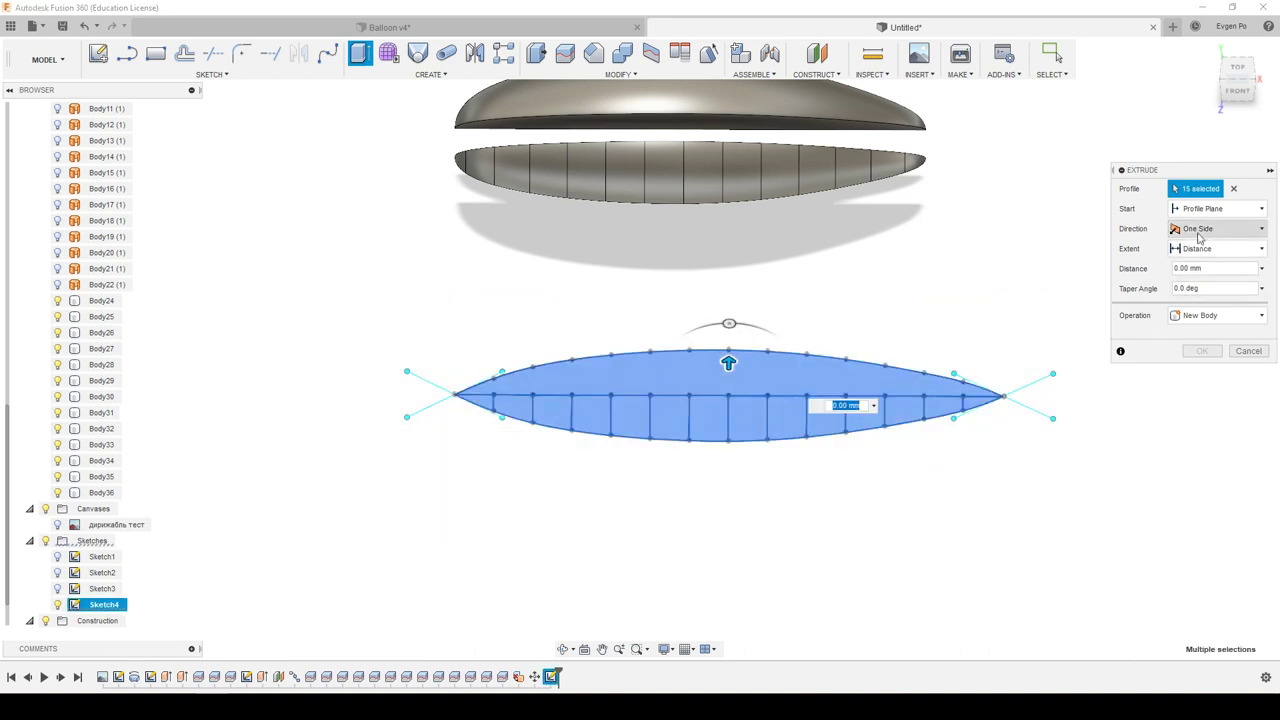
pyautogui.click(1213, 268)
pyautogui.write('1')
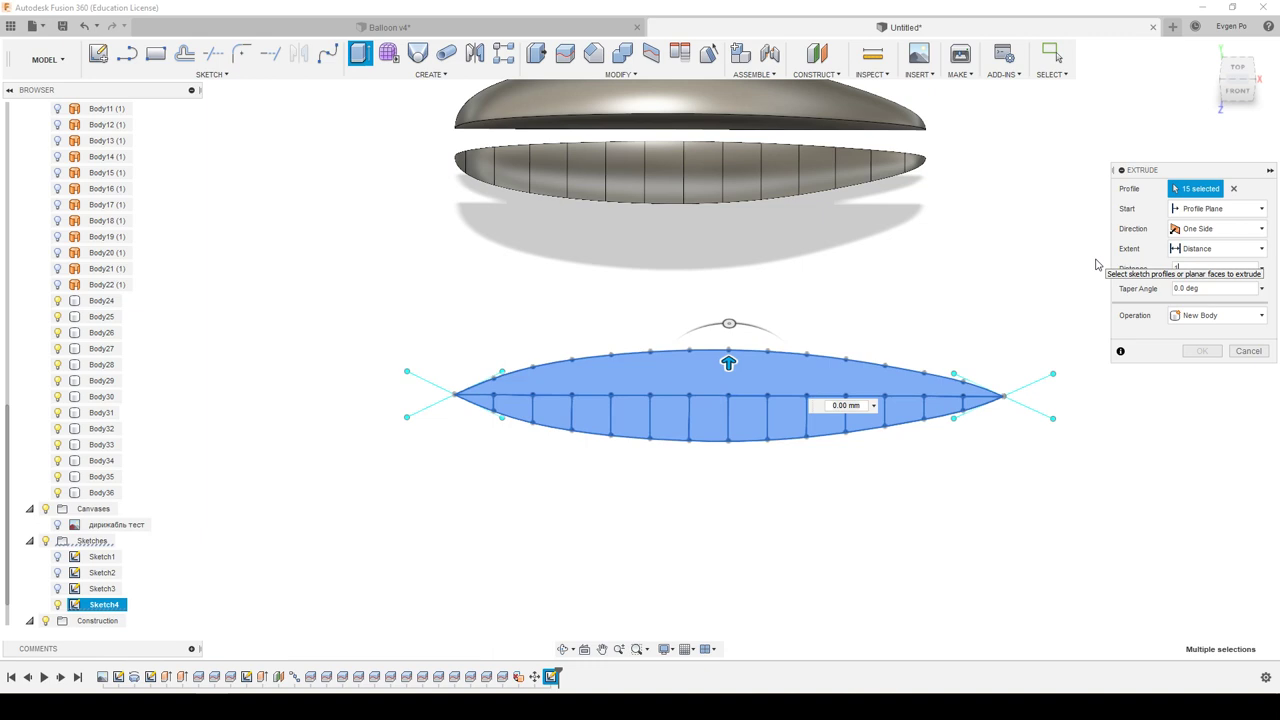
pyautogui.click(1202, 351)
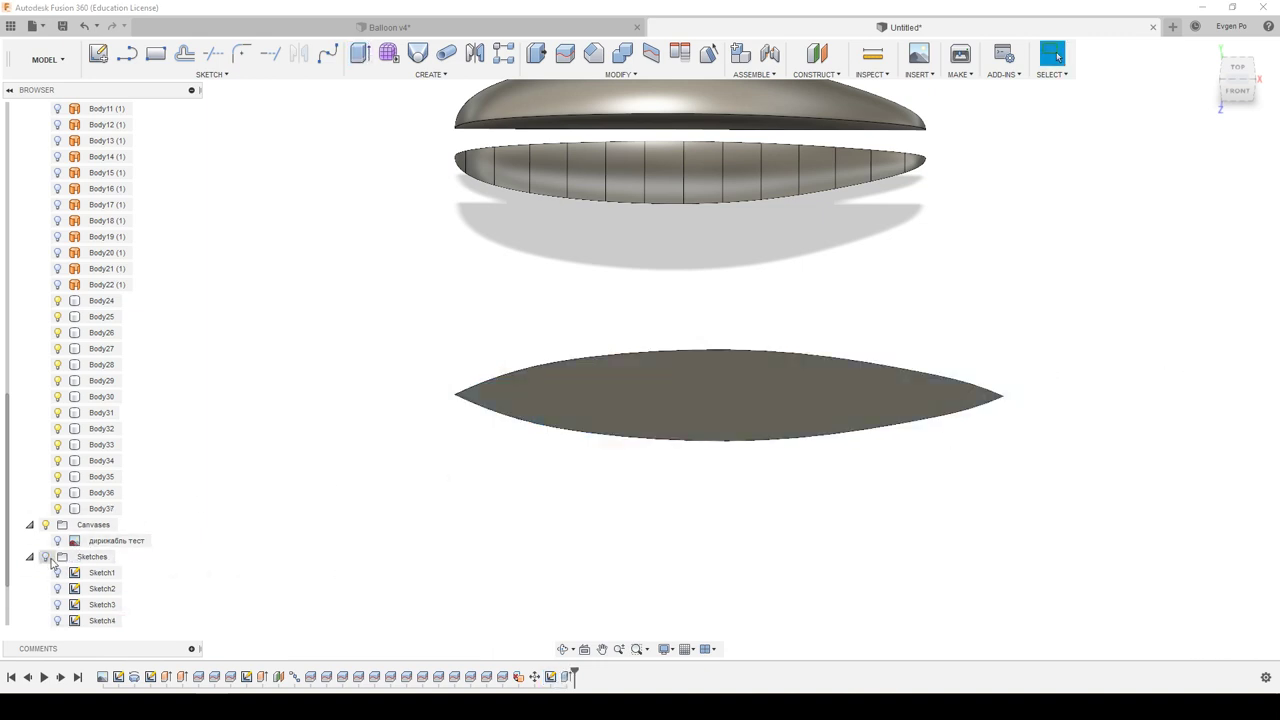
# Inspect the flat Body37 from several angles, then switch to Marvelous Designer.
pyautogui.moveTo(514, 574)
pyautogui.keyDown('shift'); pyautogui.mouseDown(button='middle')
pyautogui.moveTo(514, 519)
pyautogui.moveTo(497, 560)
pyautogui.mouseUp(button='middle'); pyautogui.keyUp('shift')
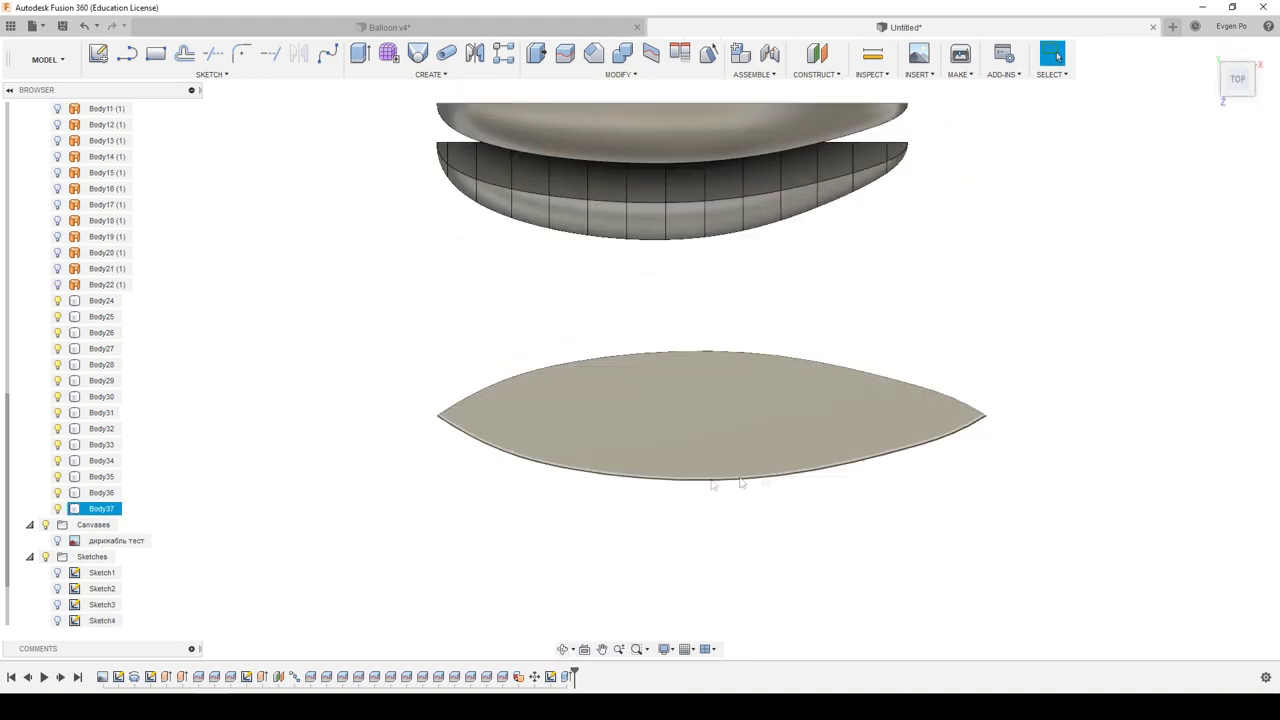
pyautogui.click(808, 377)
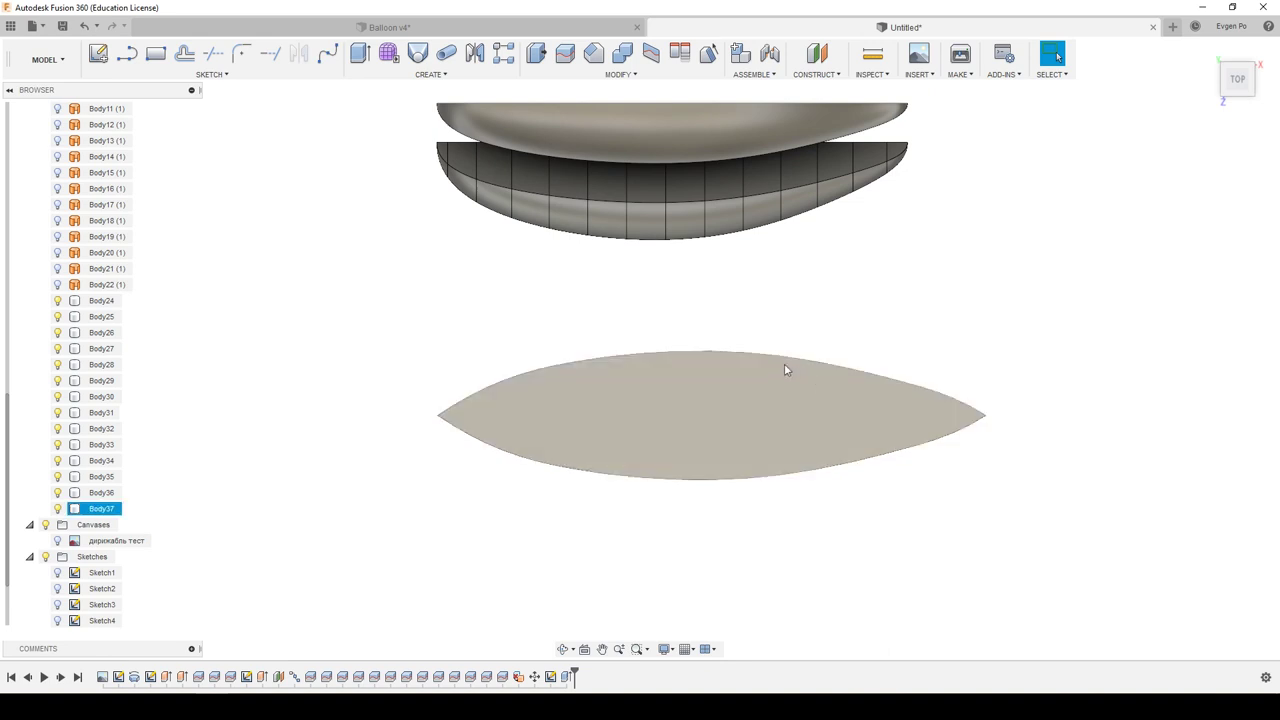
pyautogui.scroll(-4, 784, 370)
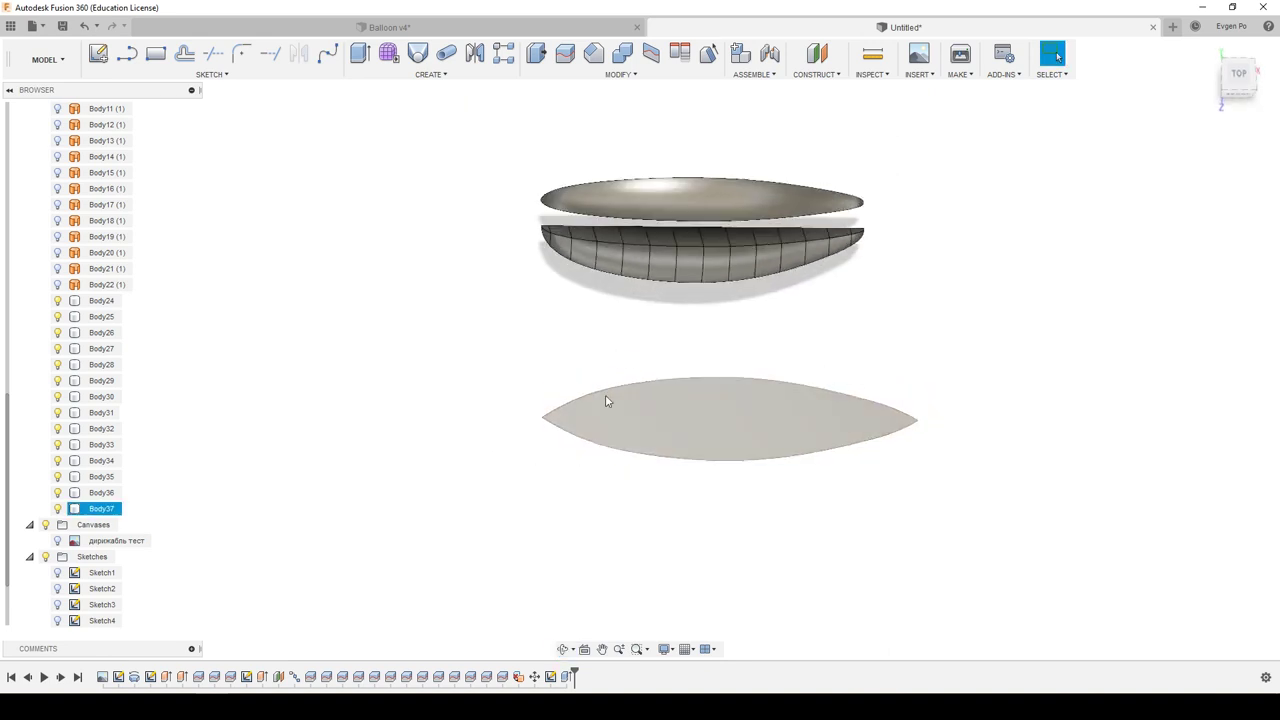
pyautogui.press('Escape')
pyautogui.keyDown('shift'); pyautogui.moveTo(586, 157); pyautogui.dragTo(497, 184, button='middle'); pyautogui.keyUp('shift')
pyautogui.scroll(5, 135, 227)
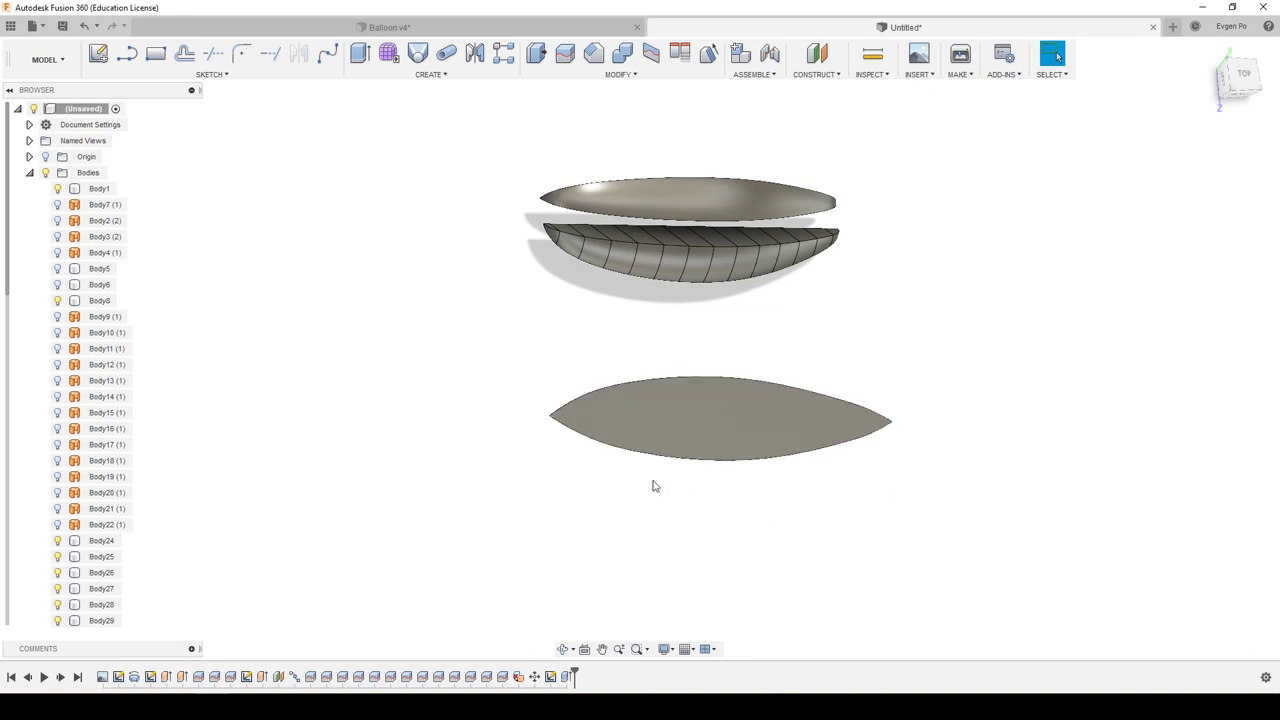
pyautogui.moveTo(650, 469)
pyautogui.keyDown('shift'); pyautogui.mouseDown(button='middle')
pyautogui.moveTo(628, 477)
pyautogui.moveTo(667, 345)
pyautogui.mouseUp(button='middle'); pyautogui.keyUp('shift')
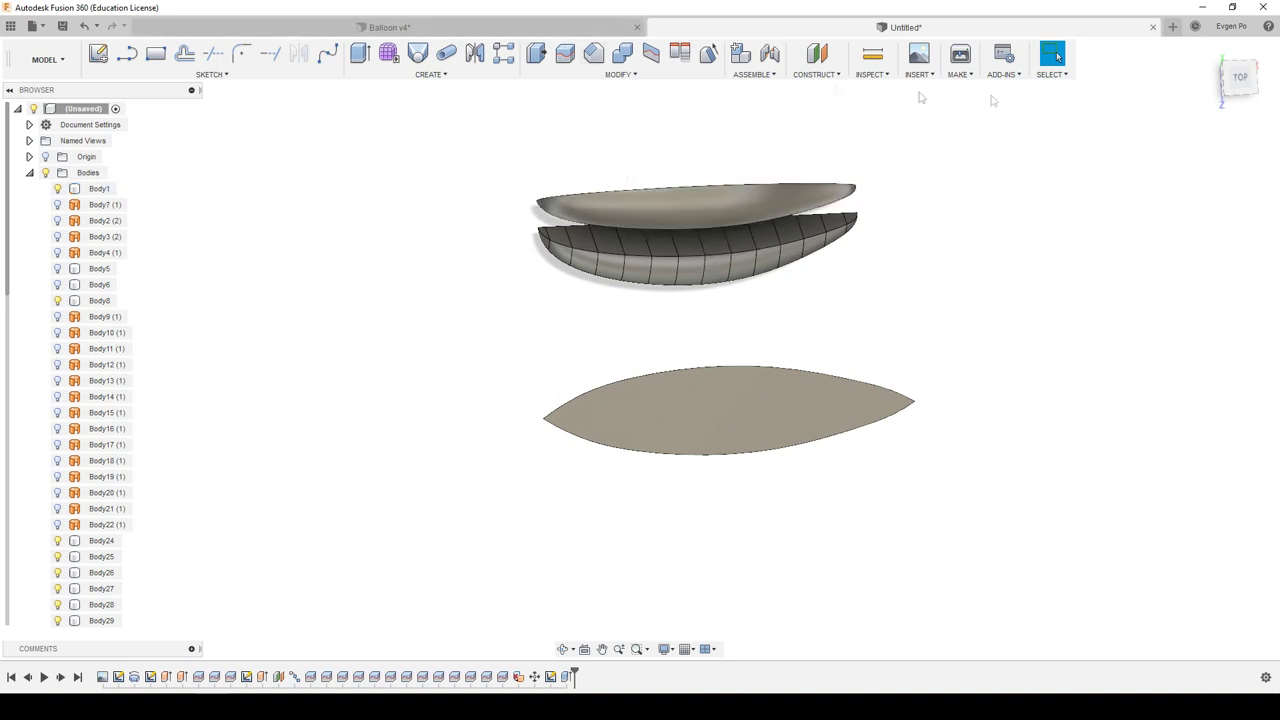
pyautogui.click(1202, 7)
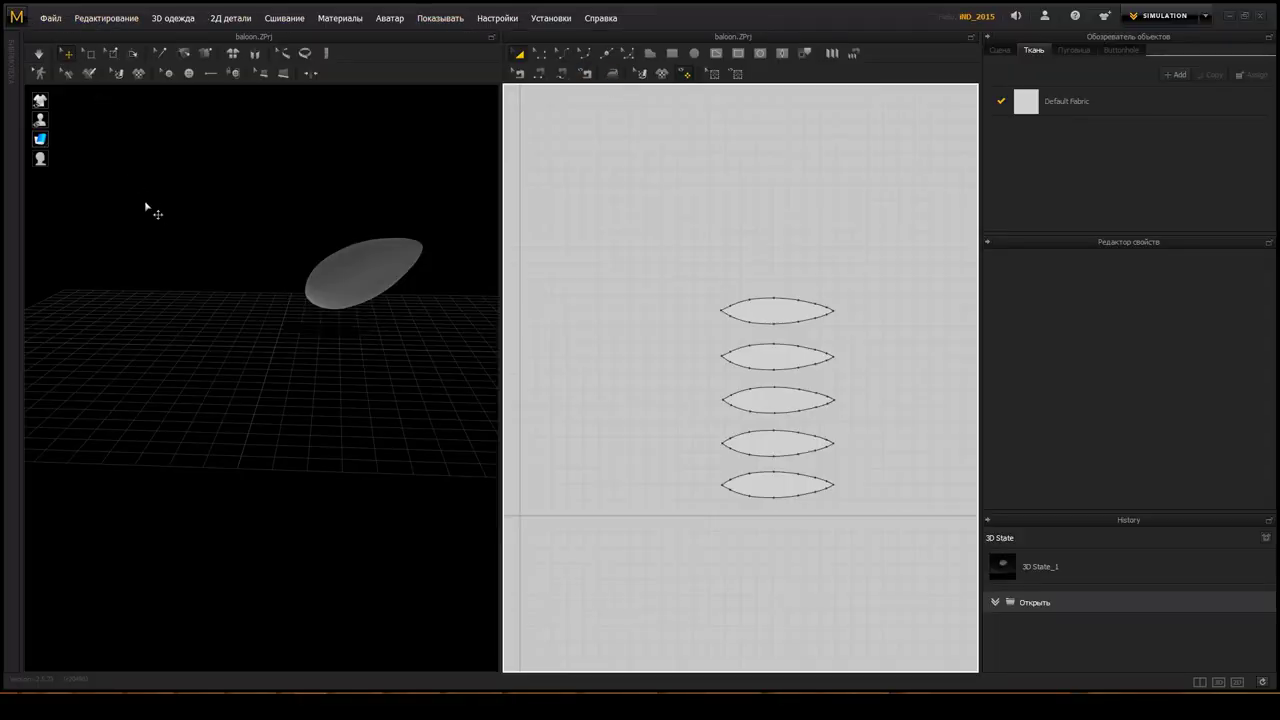
# Select the lens patterns and turn on Simulation in the 3D window.
pyautogui.scroll(5, 846, 329)
pyautogui.scroll(-3, 846, 329)
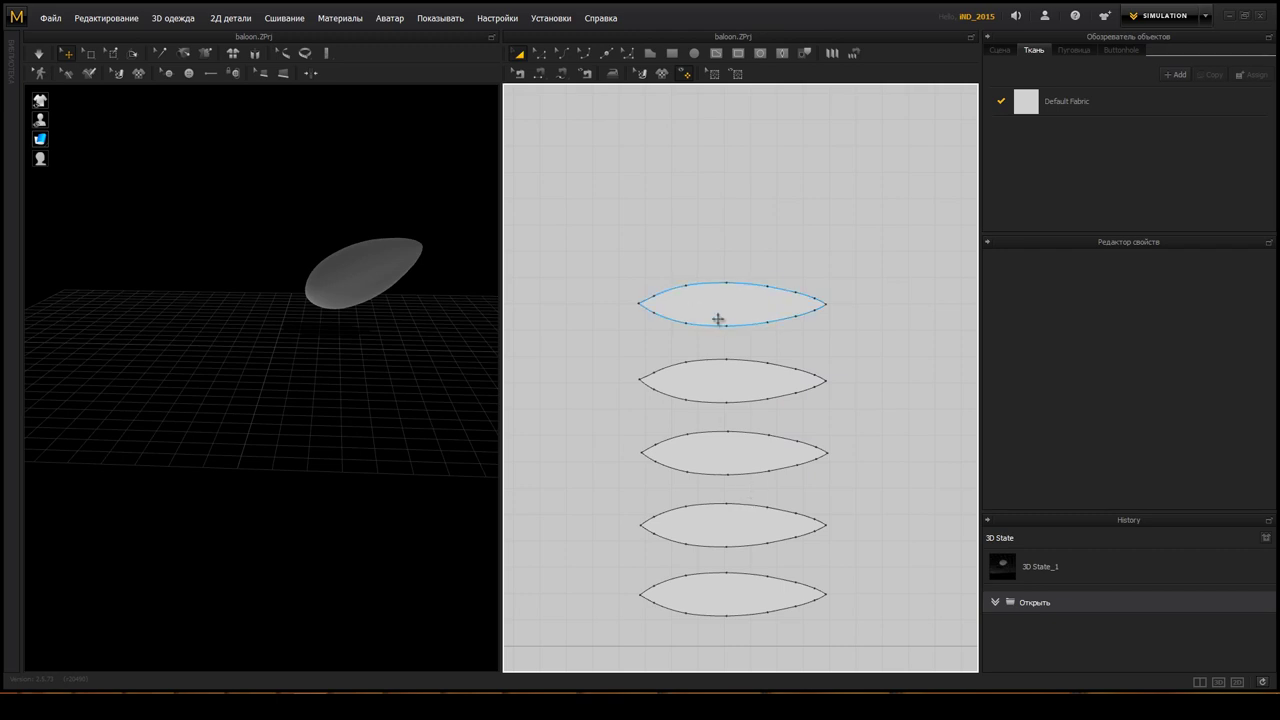
pyautogui.click(677, 391)
pyautogui.click(348, 226)
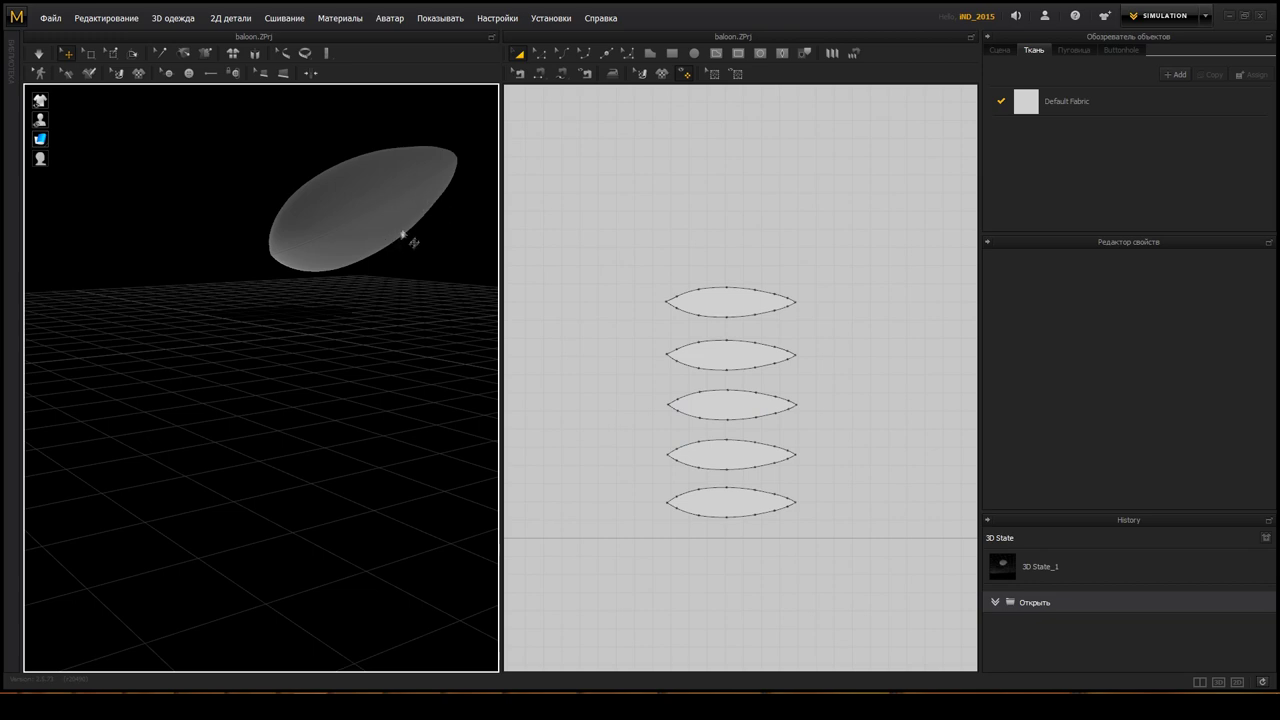
pyautogui.click(38, 53)
pyautogui.click(771, 494)
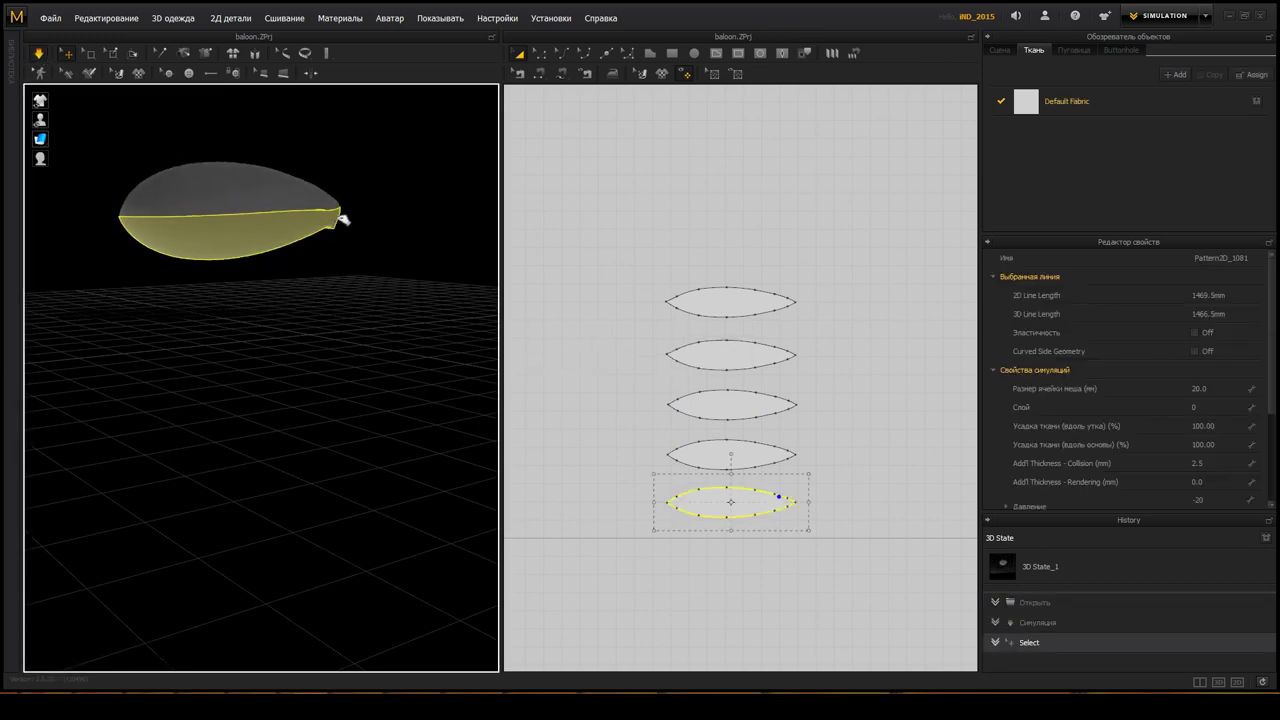
# Orbit around the inflating balloon to view it from above and the side.
pyautogui.moveTo(348, 226)
pyautogui.mouseDown()
pyautogui.moveTo(357, 220)
pyautogui.moveTo(337, 237)
pyautogui.moveTo(357, 220)
pyautogui.moveTo(300, 226)
pyautogui.moveTo(263, 189)
pyautogui.moveTo(220, 220)
pyautogui.moveTo(242, 226)
pyautogui.moveTo(178, 209)
pyautogui.mouseUp()
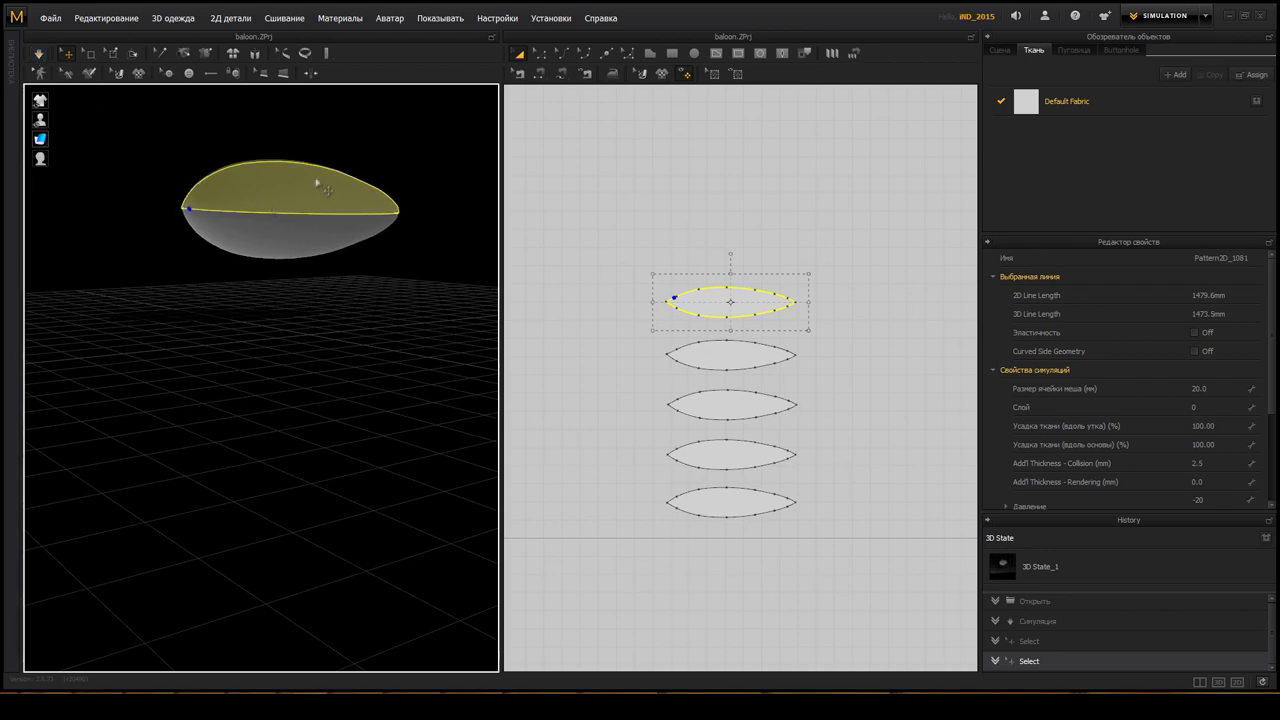
pyautogui.moveTo(280, 177)
pyautogui.mouseDown(button='right')
pyautogui.moveTo(279, 118)
pyautogui.moveTo(340, 186)
pyautogui.moveTo(391, 206)
pyautogui.moveTo(363, 260)
pyautogui.moveTo(271, 266)
pyautogui.mouseUp(button='right')
pyautogui.moveTo(271, 266); pyautogui.dragTo(249, 187, button='middle')
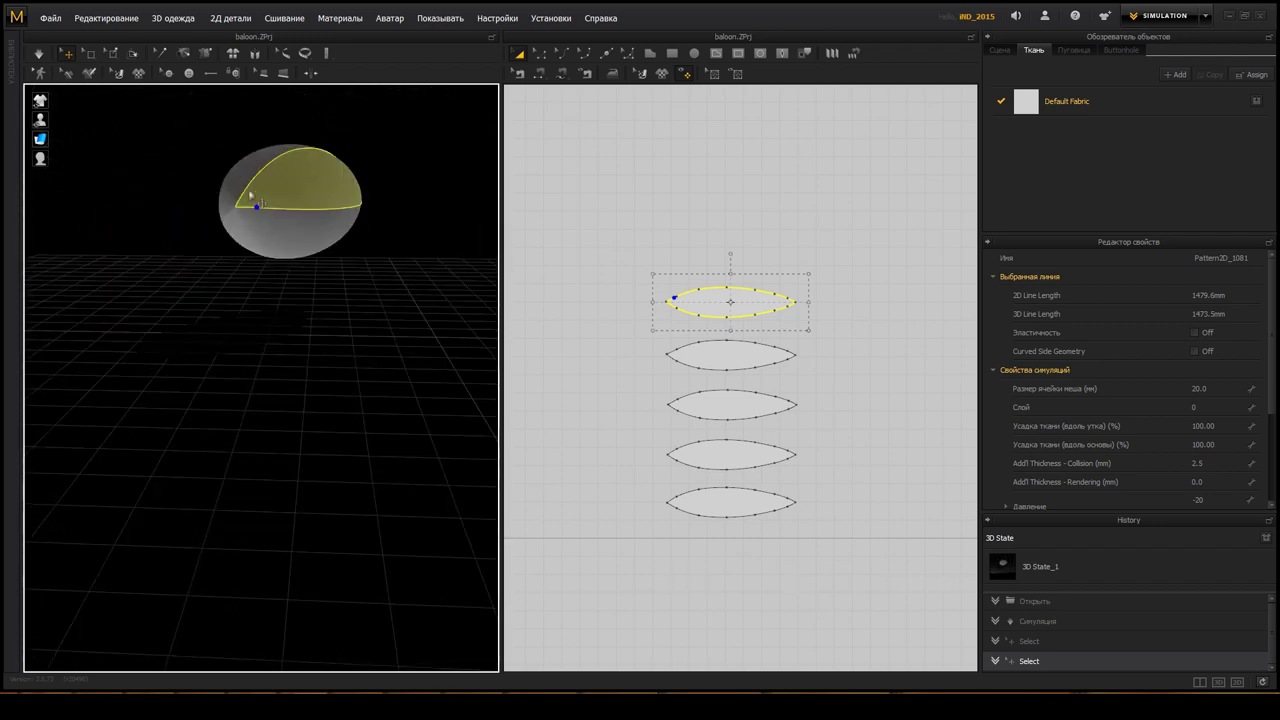
pyautogui.scroll(2, 245, 187)
pyautogui.moveTo(245, 187)
pyautogui.mouseDown(button='right')
pyautogui.moveTo(266, 194)
pyautogui.moveTo(251, 257)
pyautogui.moveTo(185, 188)
pyautogui.mouseUp(button='right')
pyautogui.moveTo(303, 243)
pyautogui.mouseDown(button='right')
pyautogui.moveTo(314, 251)
pyautogui.moveTo(300, 240)
pyautogui.moveTo(200, 263)
pyautogui.moveTo(334, 289)
pyautogui.moveTo(154, 254)
pyautogui.moveTo(254, 263)
pyautogui.moveTo(180, 260)
pyautogui.mouseUp(button='right')
pyautogui.click(334, 289)
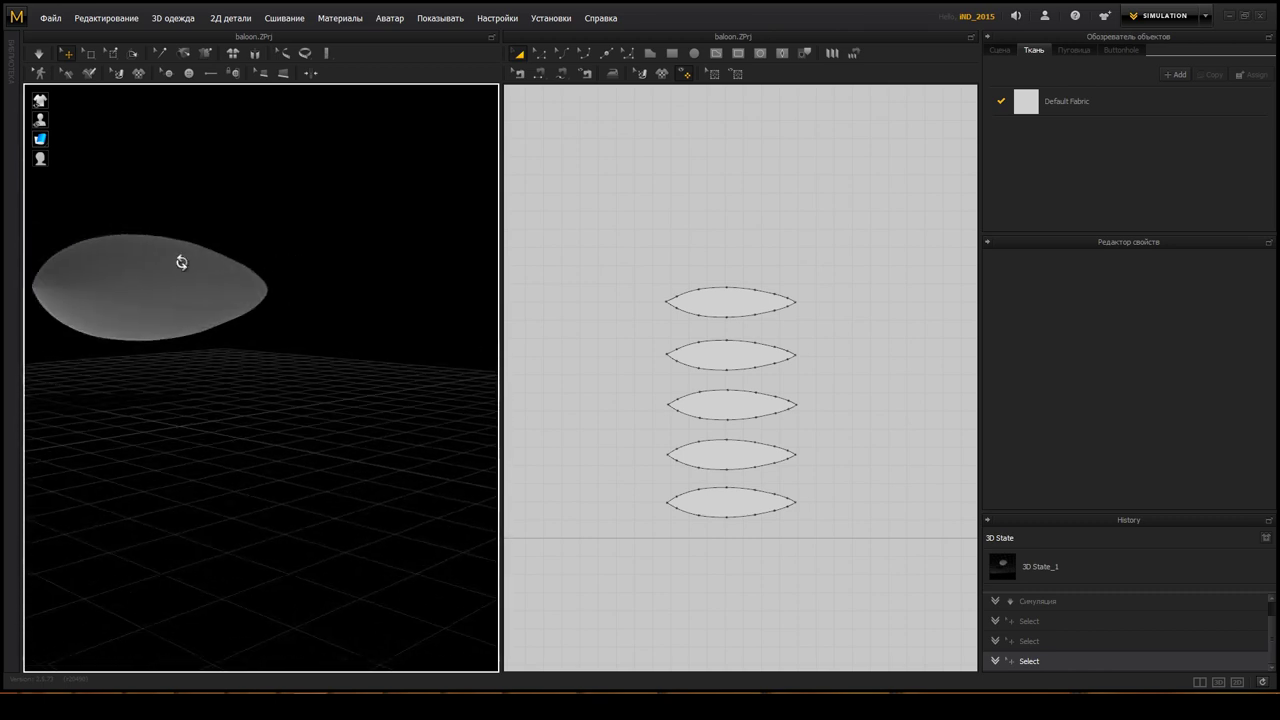
pyautogui.moveTo(180, 260); pyautogui.dragTo(302, 342, button='middle')
pyautogui.moveTo(135, 298); pyautogui.dragTo(222, 298, button='middle')
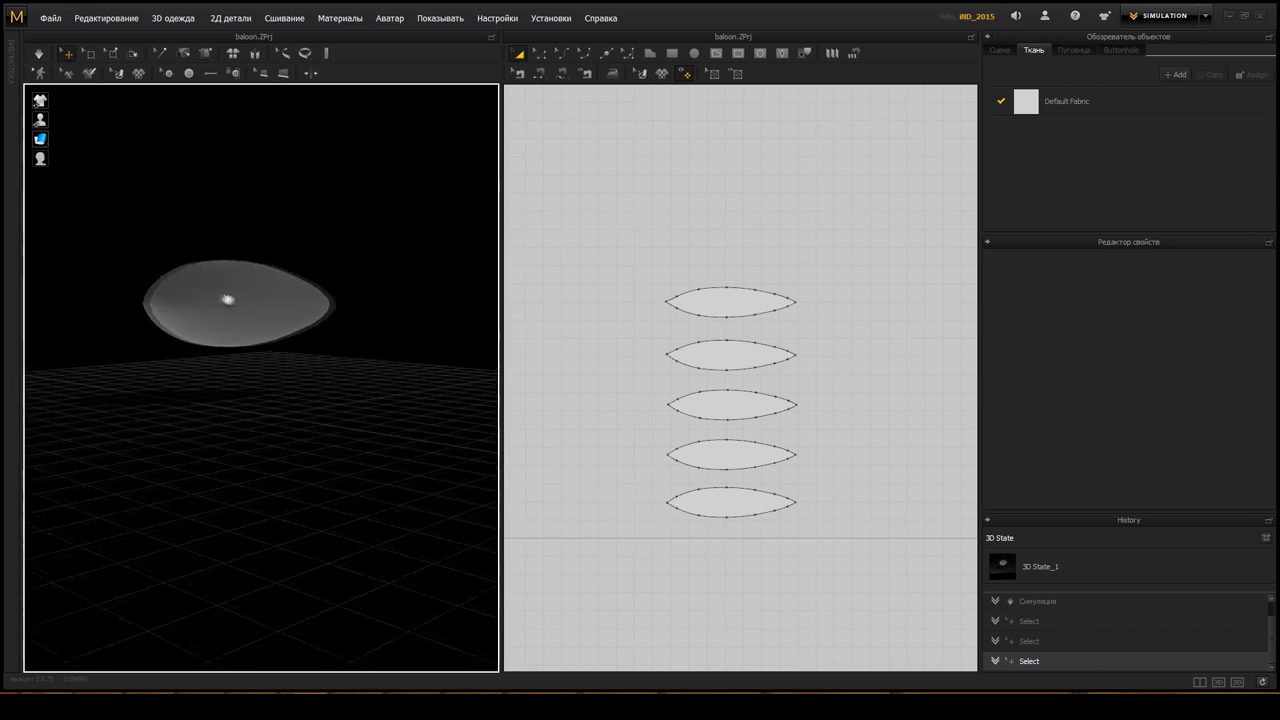
pyautogui.scroll(2, 246, 273)
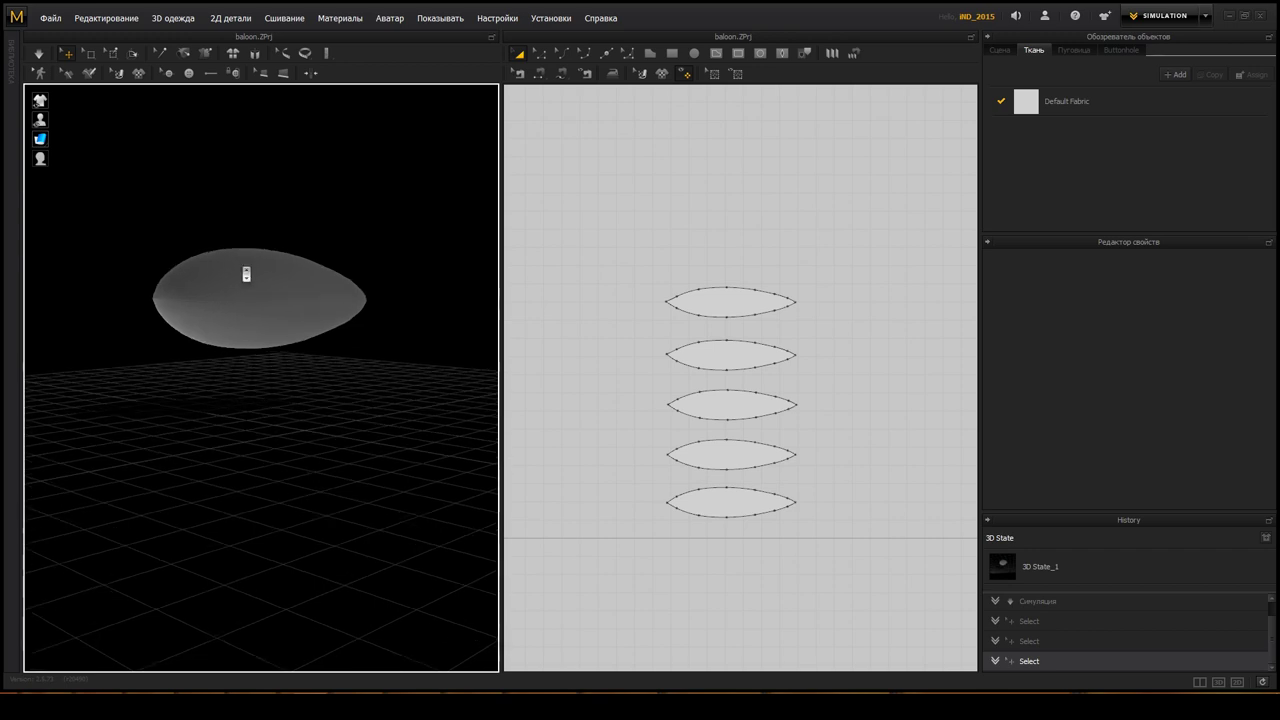
pyautogui.moveTo(236, 280)
pyautogui.mouseDown(button='right')
pyautogui.moveTo(374, 269)
pyautogui.moveTo(376, 307)
pyautogui.mouseUp(button='right')
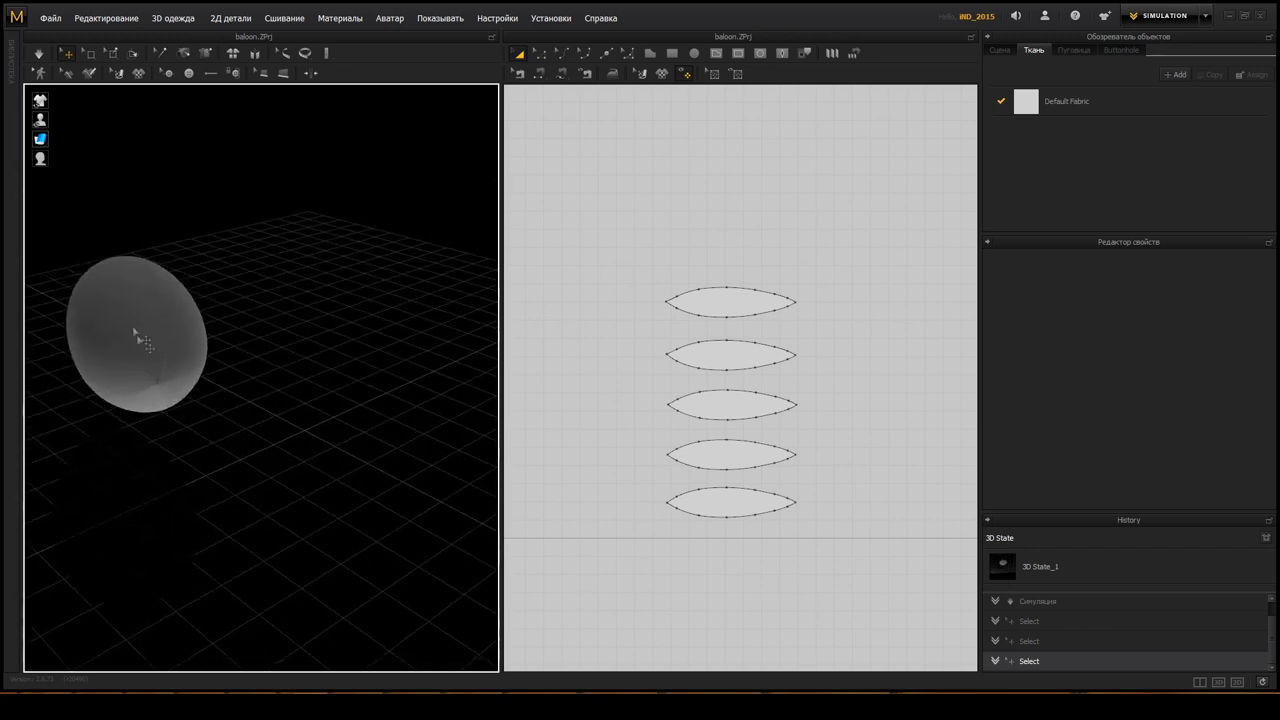
pyautogui.moveTo(338, 384)
pyautogui.mouseDown(button='right')
pyautogui.moveTo(286, 337)
pyautogui.moveTo(237, 320)
pyautogui.moveTo(194, 326)
pyautogui.moveTo(152, 357)
pyautogui.mouseUp(button='right')
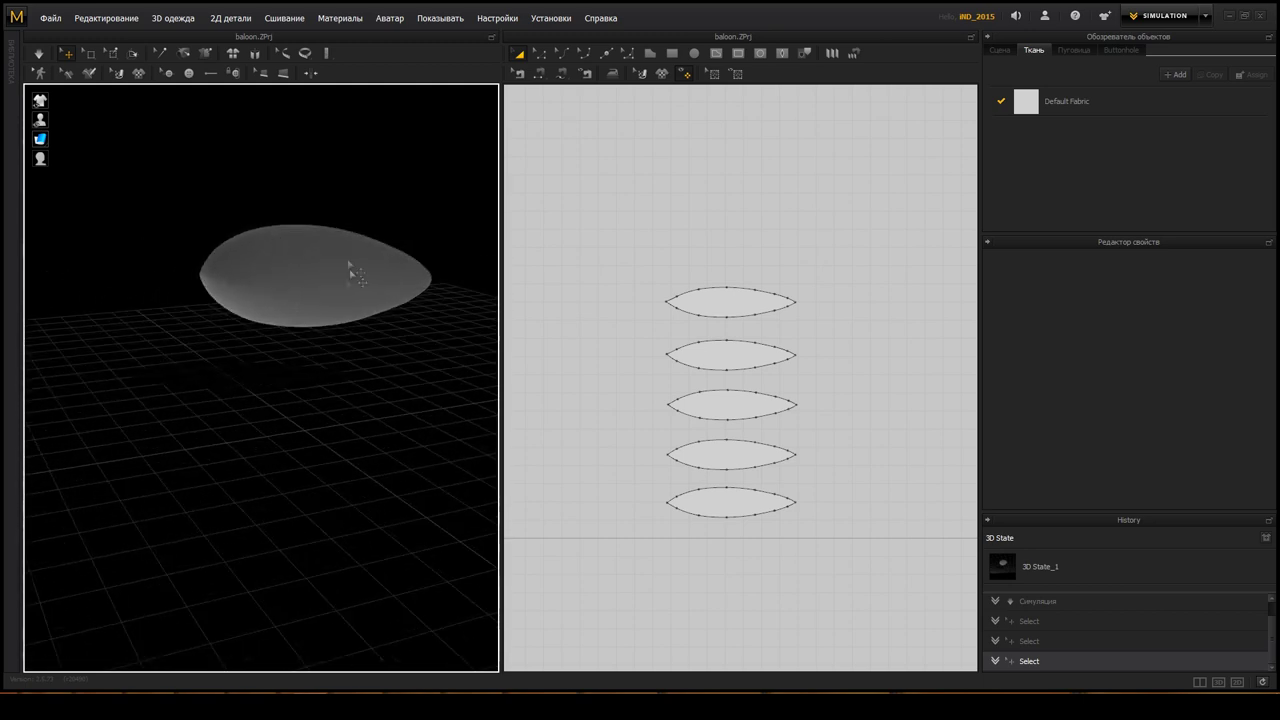
pyautogui.moveTo(338, 282)
pyautogui.mouseDown(button='right')
pyautogui.moveTo(243, 286)
pyautogui.moveTo(470, 290)
pyautogui.mouseUp(button='right')
pyautogui.moveTo(143, 295)
pyautogui.mouseDown(button='right')
pyautogui.moveTo(217, 343)
pyautogui.moveTo(171, 289)
pyautogui.moveTo(23, 294)
pyautogui.mouseUp(button='right')
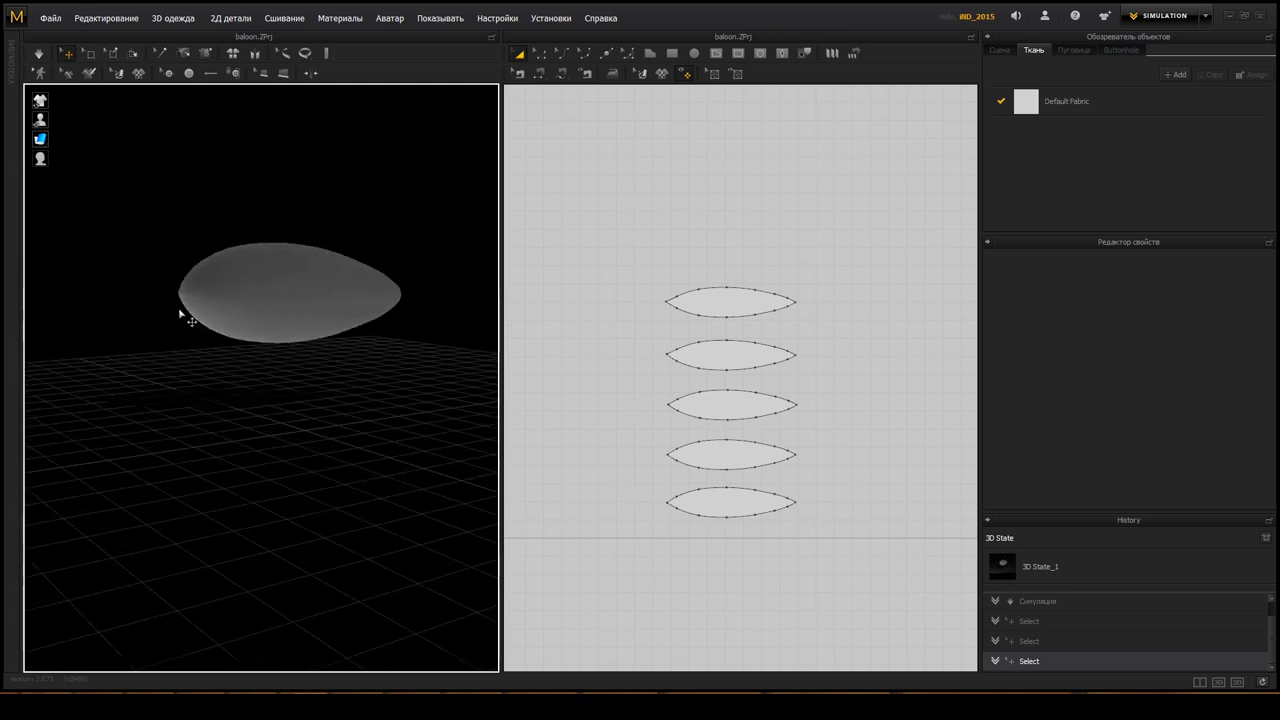
pyautogui.scroll(2, 177, 277)
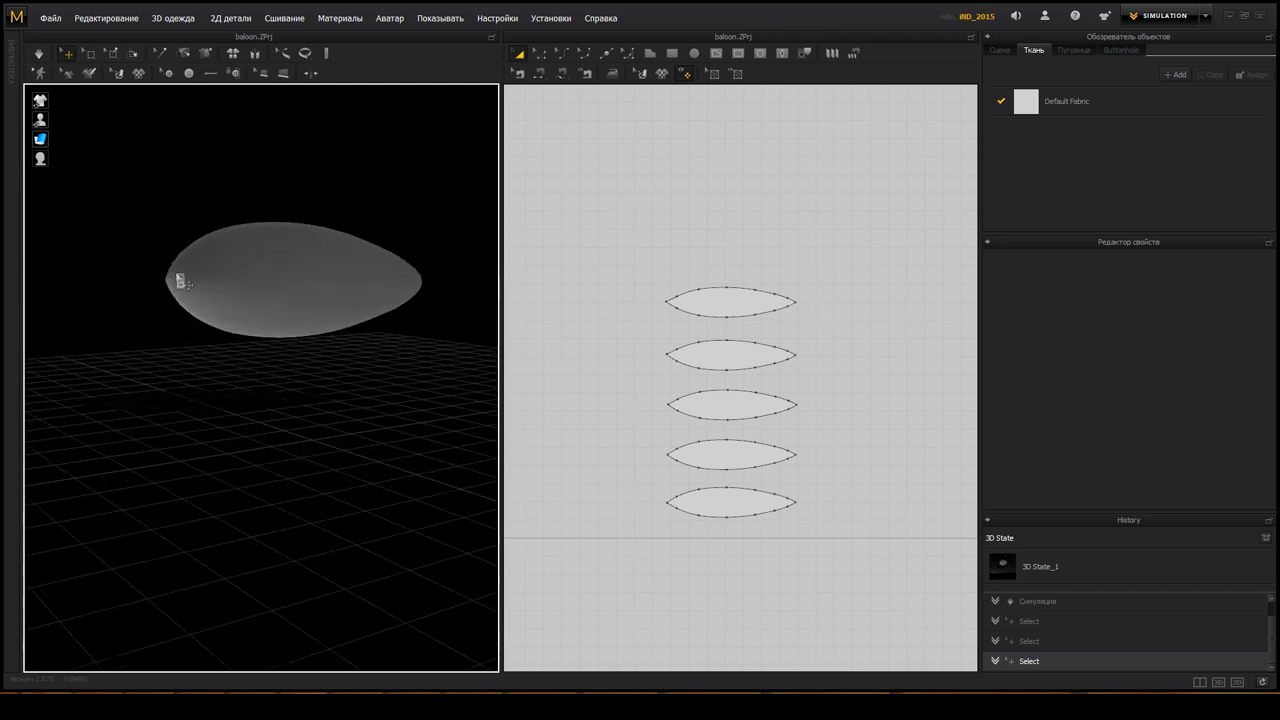
pyautogui.scroll(2, 180, 277)
pyautogui.moveTo(212, 263); pyautogui.dragTo(229, 274, button='right')
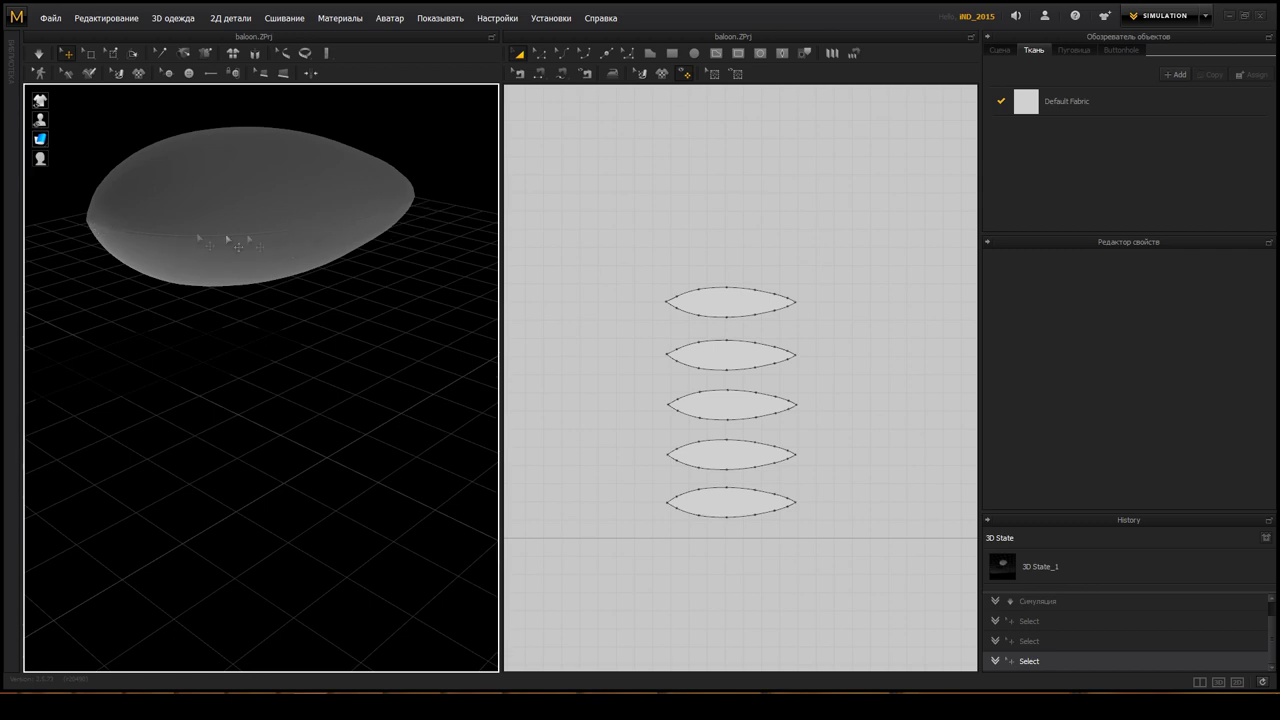
pyautogui.moveTo(151, 200); pyautogui.dragTo(343, 189, button='right')
pyautogui.scroll(-2, 429, 283)
pyautogui.scroll(3, 234, 321)
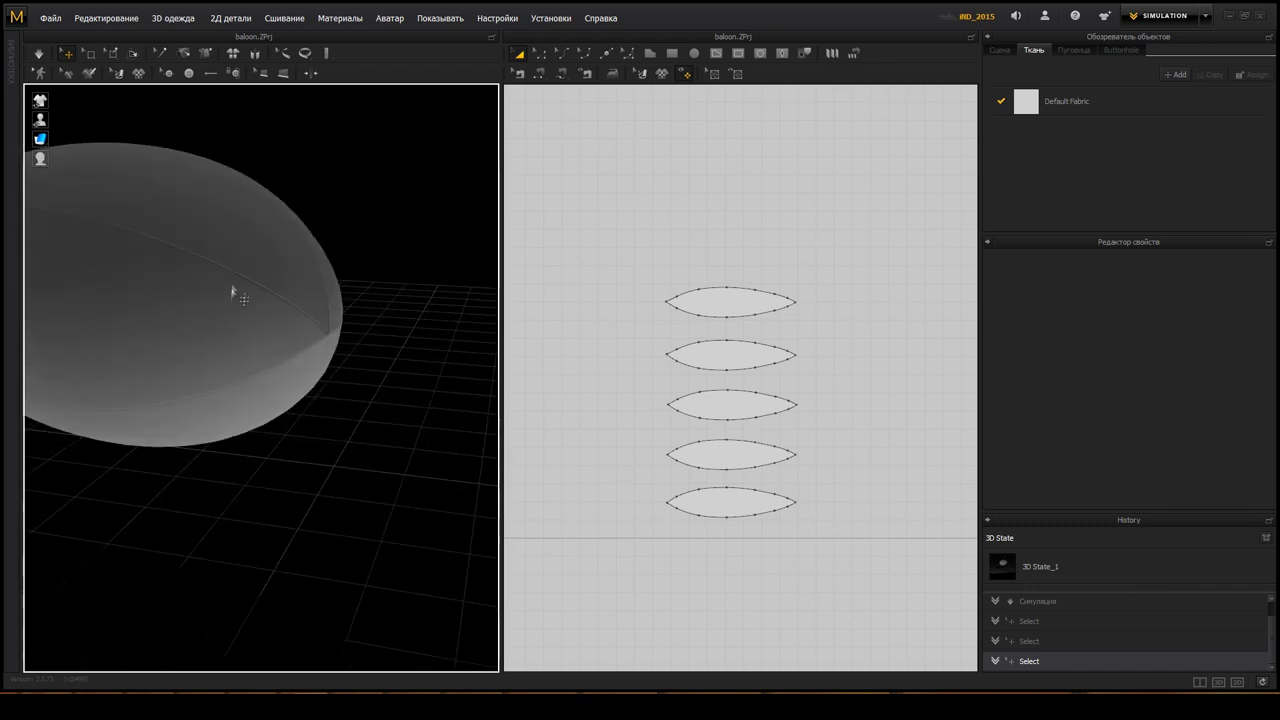
pyautogui.scroll(3, 234, 294)
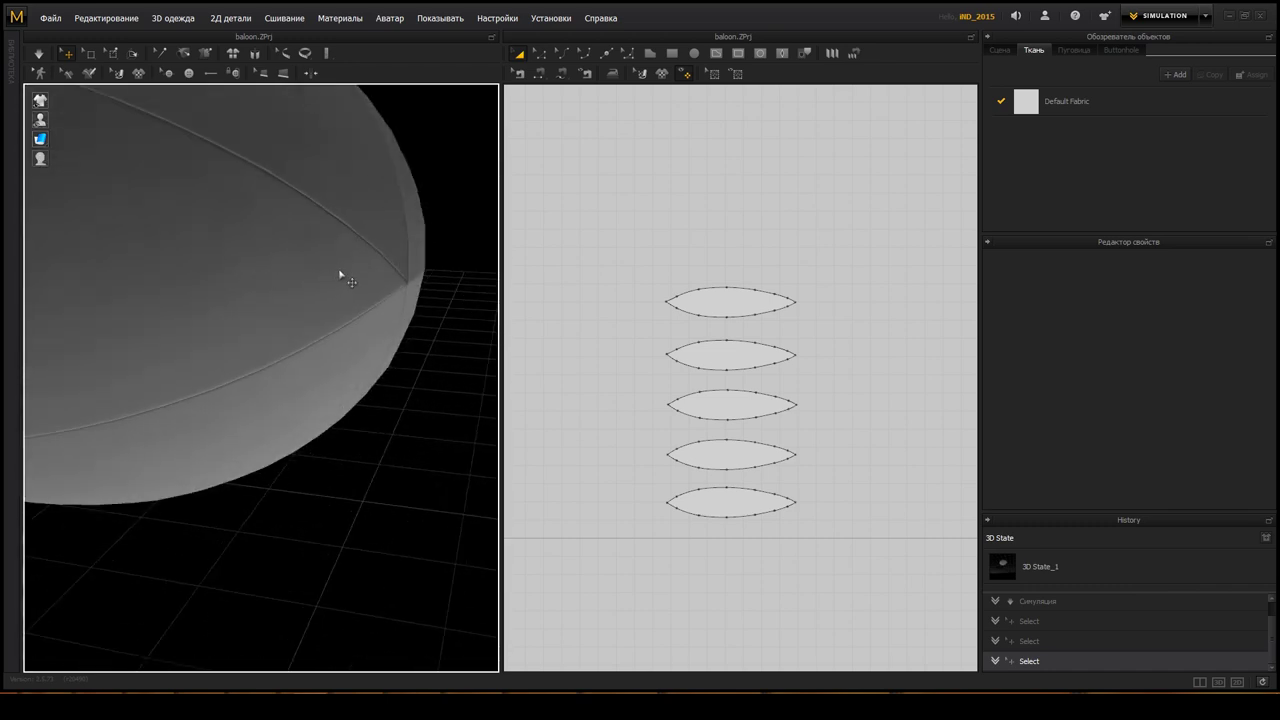
pyautogui.scroll(-2, 340, 275)
pyautogui.scroll(-1, 340, 280)
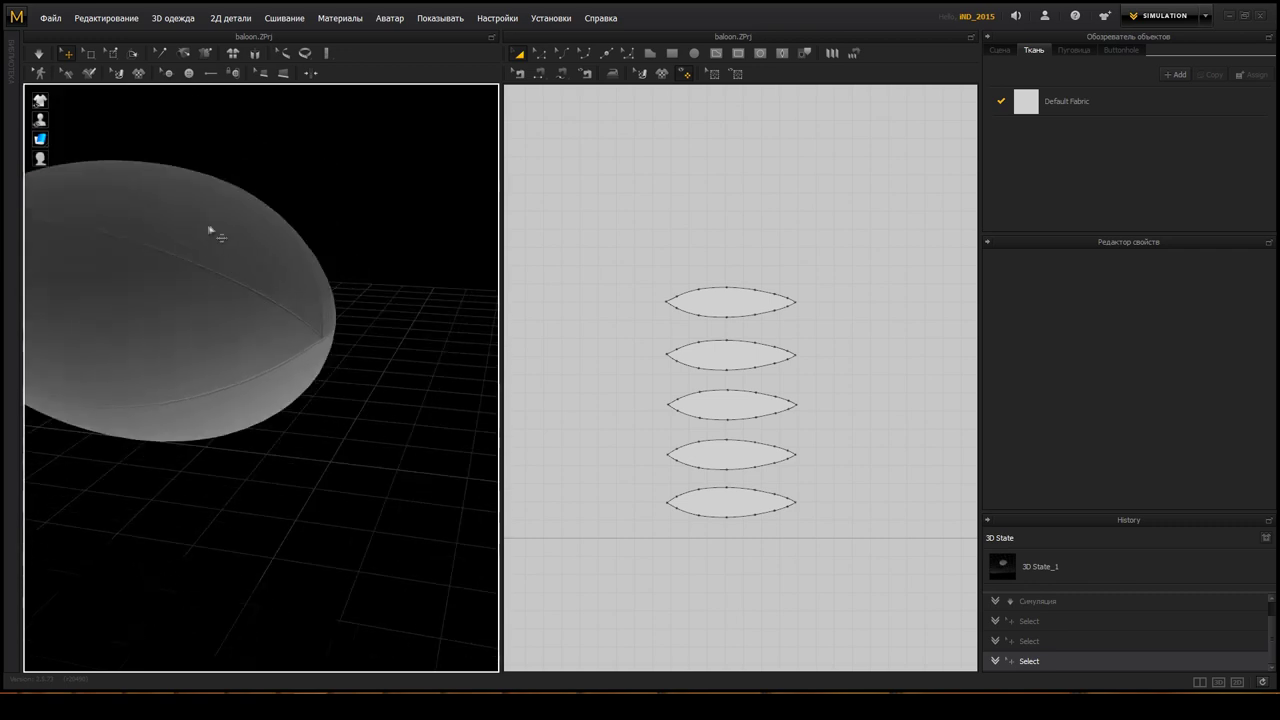
pyautogui.moveTo(214, 234)
pyautogui.mouseDown(button='right')
pyautogui.moveTo(228, 244)
pyautogui.moveTo(186, 229)
pyautogui.moveTo(200, 237)
pyautogui.moveTo(112, 283)
pyautogui.moveTo(343, 311)
pyautogui.moveTo(229, 268)
pyautogui.moveTo(186, 294)
pyautogui.moveTo(395, 252)
pyautogui.mouseUp(button='right')
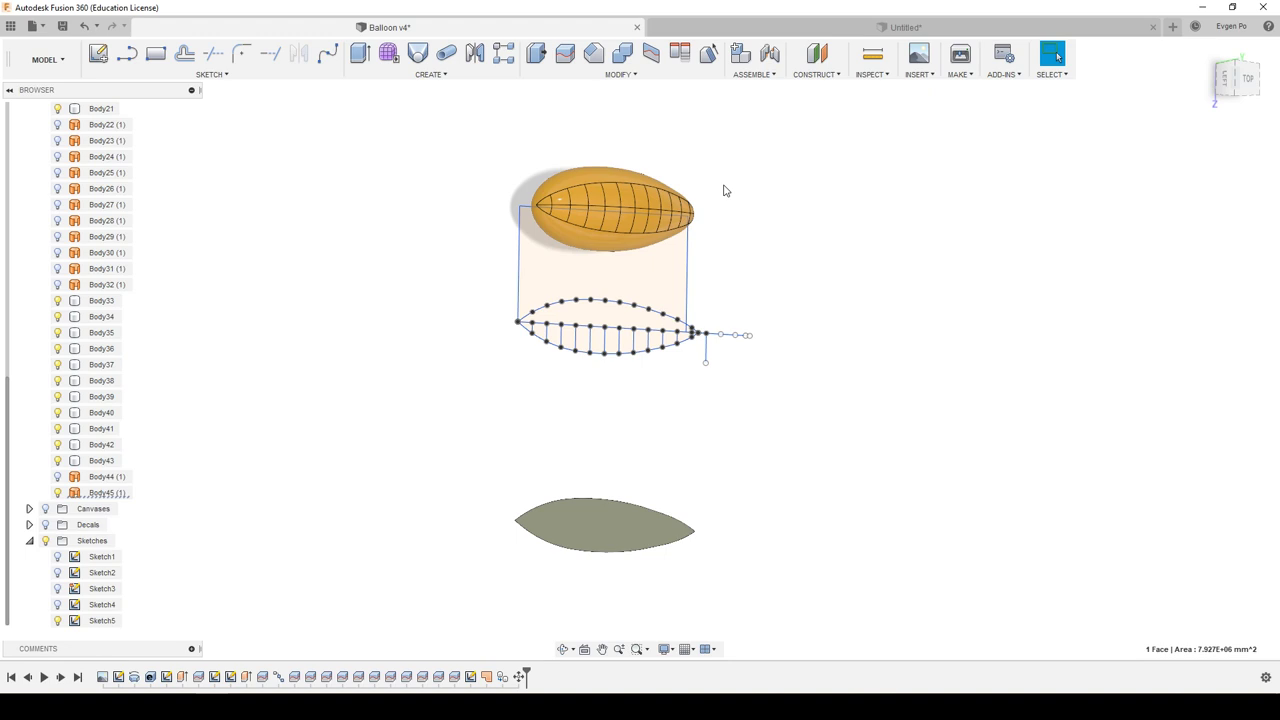
# Orbit the Balloon v4 hull with its flat lens panel, then snap to the standard top view.
pyautogui.moveTo(703, 190)
pyautogui.keyDown('shift'); pyautogui.mouseDown(button='middle')
pyautogui.moveTo(813, 187)
pyautogui.moveTo(898, 253)
pyautogui.moveTo(803, 229)
pyautogui.moveTo(728, 234)
pyautogui.moveTo(871, 229)
pyautogui.moveTo(812, 221)
pyautogui.mouseUp(button='middle'); pyautogui.keyUp('shift')
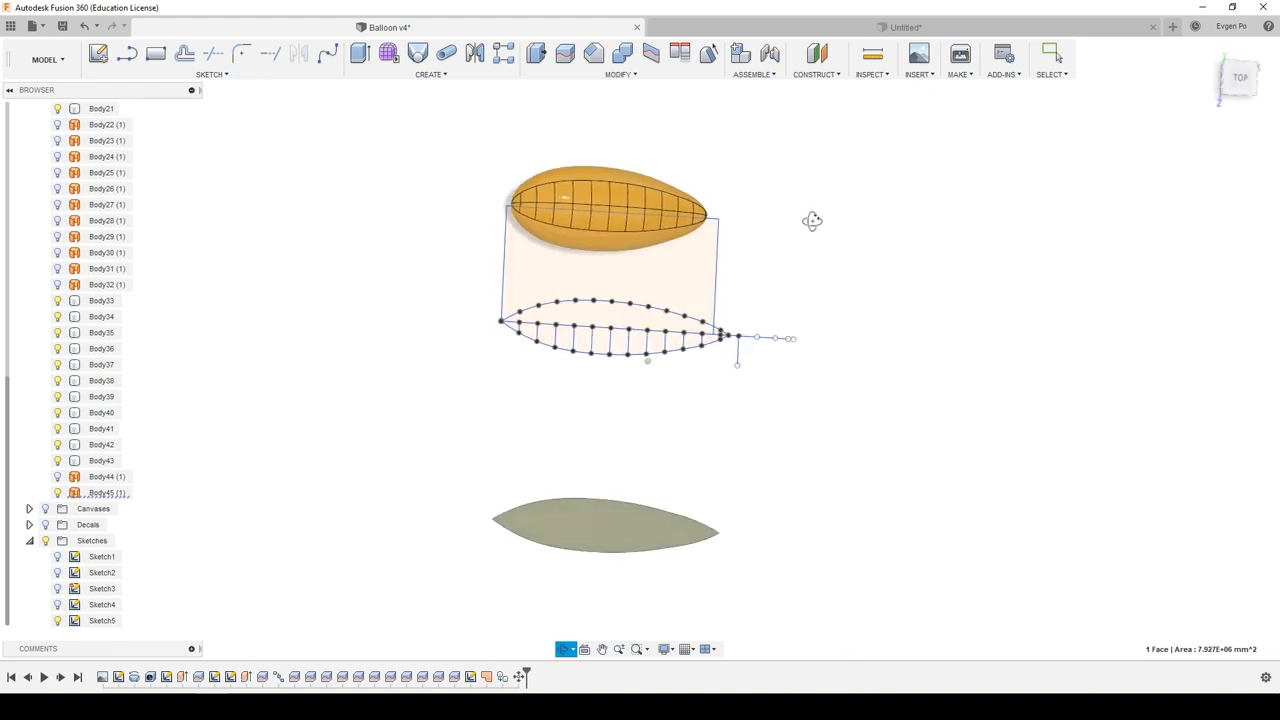
pyautogui.click(1238, 79)
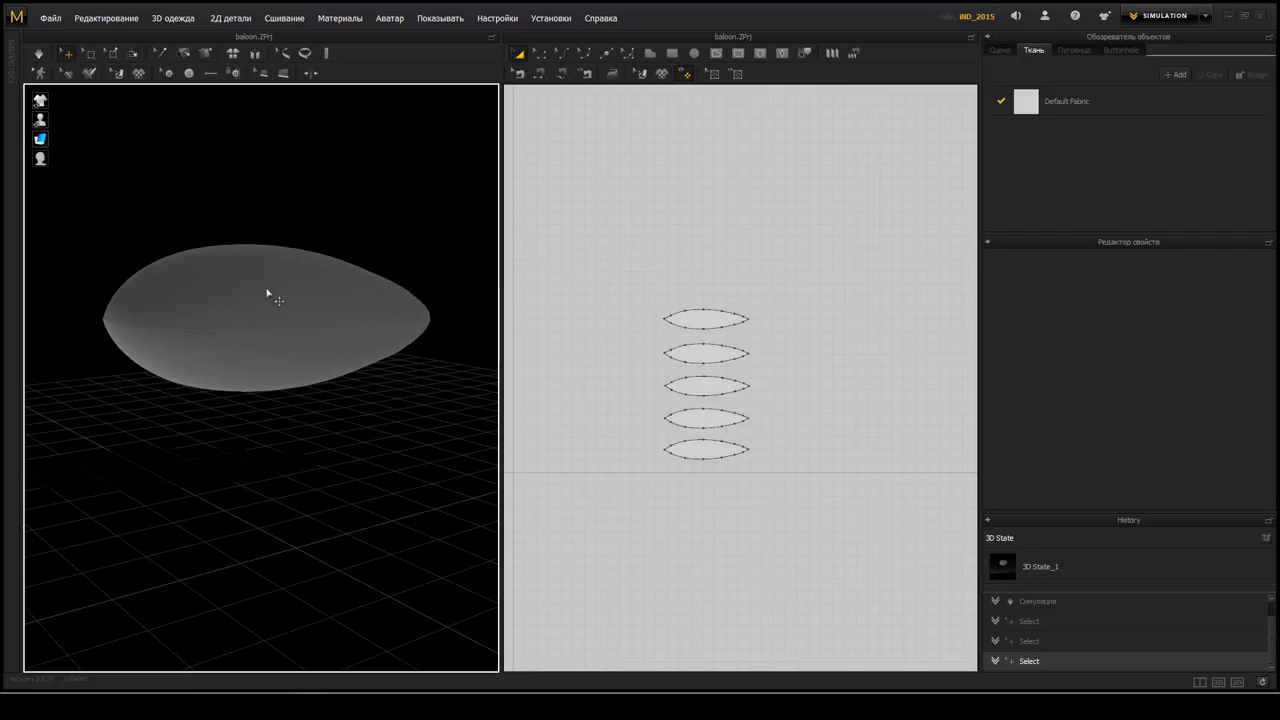
# Show the inflated balloon from the back view, fit it to the window, and zoom in.
pyautogui.rightClick(334, 218)
pyautogui.click(366, 249)
pyautogui.rightClick(363, 228)
pyautogui.click(420, 537)
pyautogui.scroll(1, 270, 378)
pyautogui.scroll(1, 270, 378)
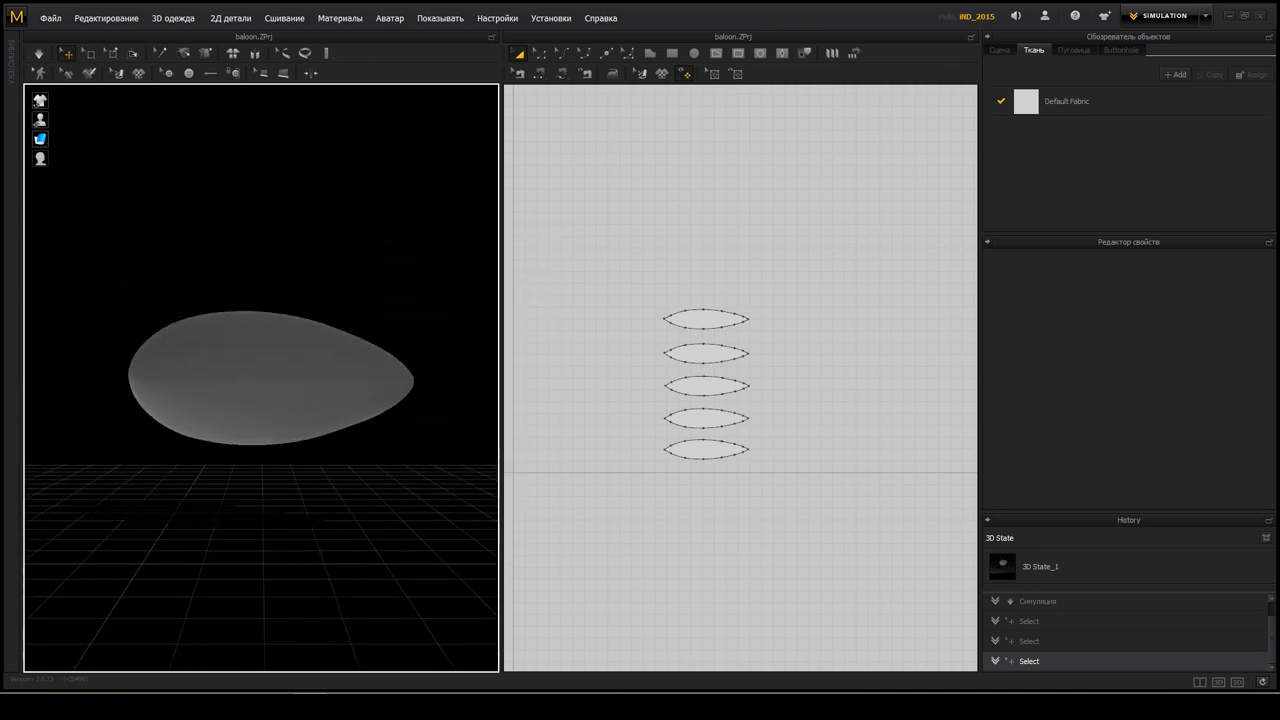